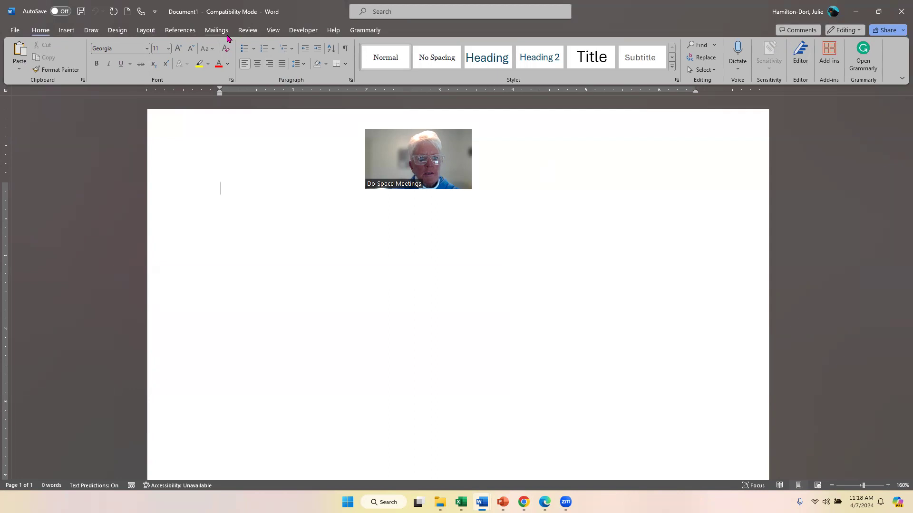
Look over the Developer and Grammarly ribbon features, then return to Home.
left_click(309, 32)
left_click(365, 31)
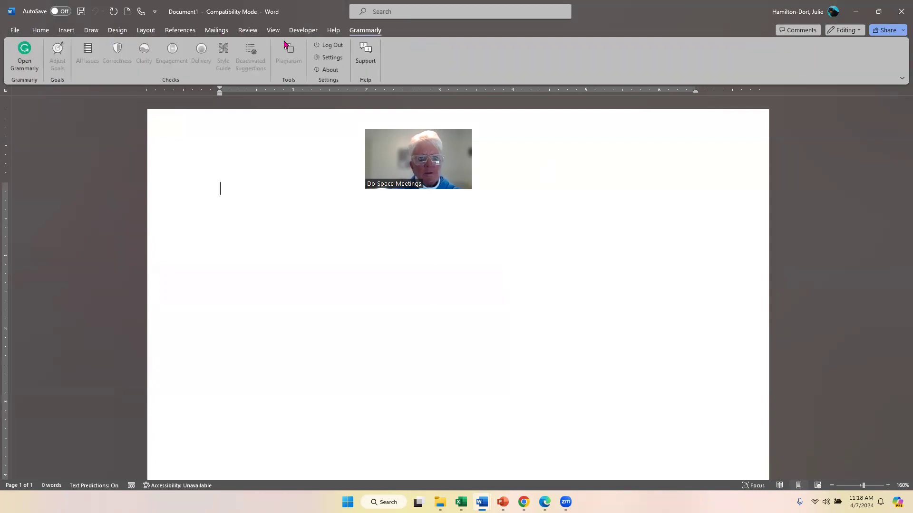
left_click(40, 31)
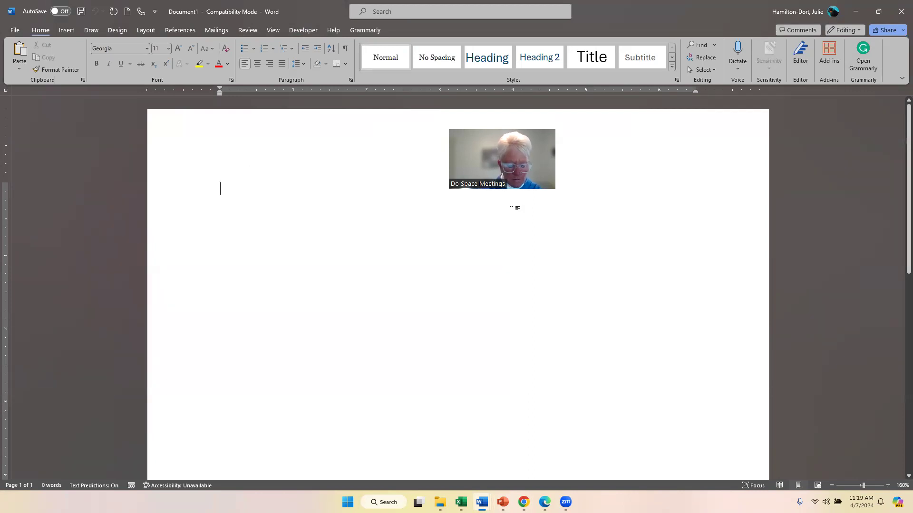
Type 'It is Sunday April' and accept AutoComplete to complete 'It is Sunday April 7, 2024.'.
type("It is")
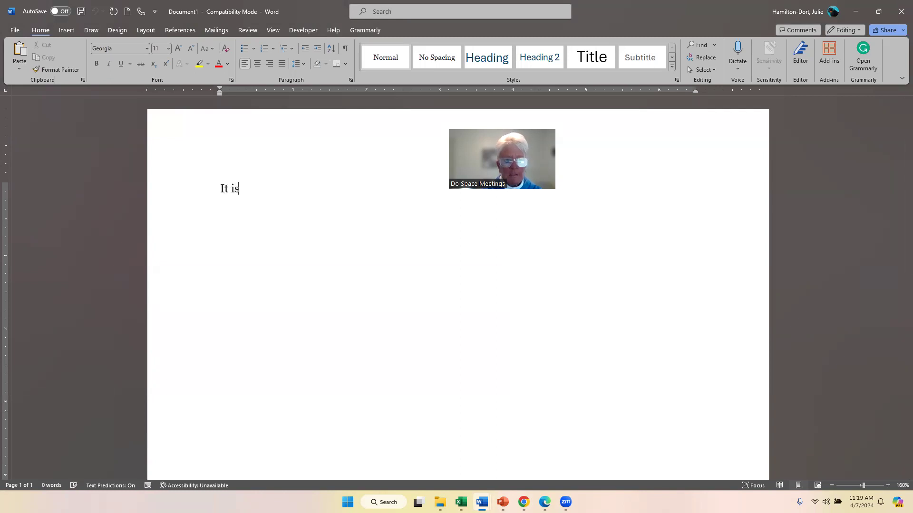
type(" Sunday ")
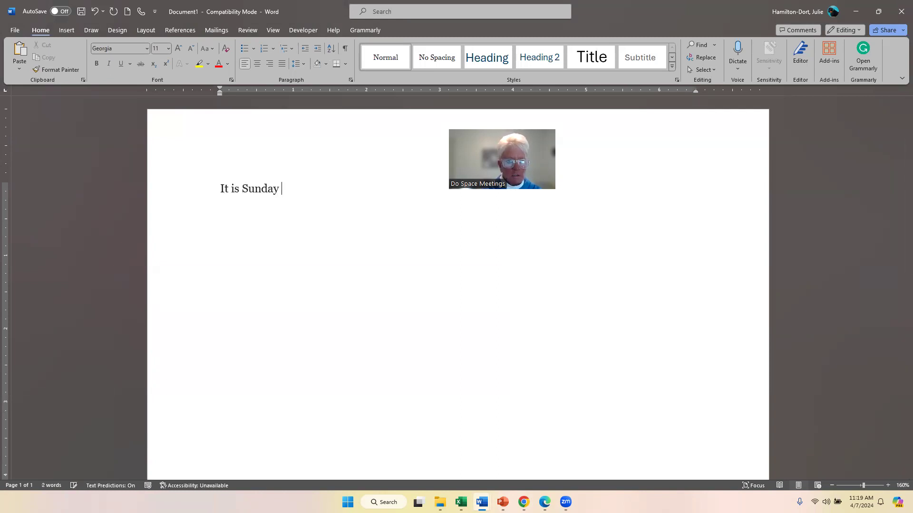
type("April")
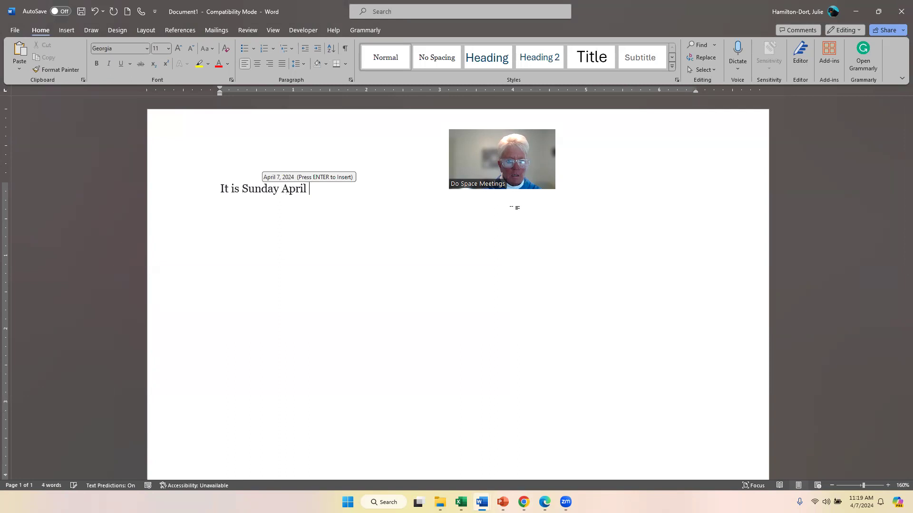
key("Return")
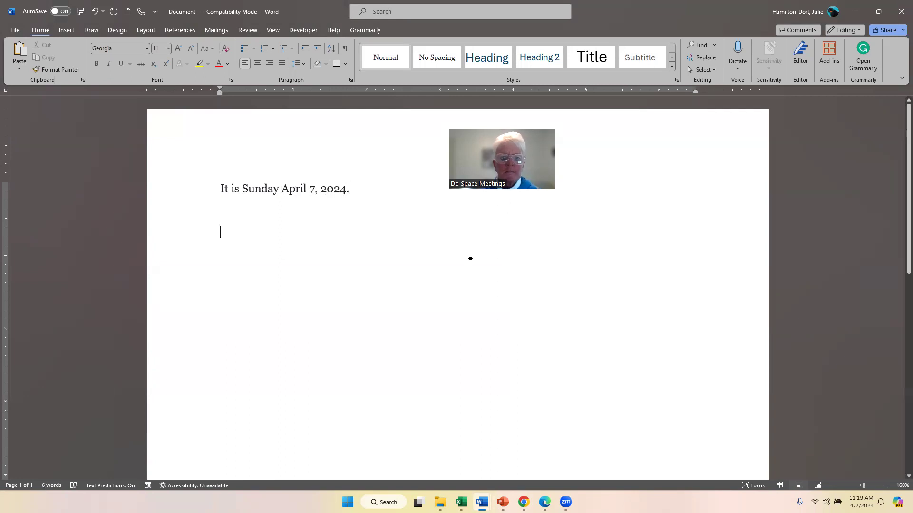
left_click(198, 195)
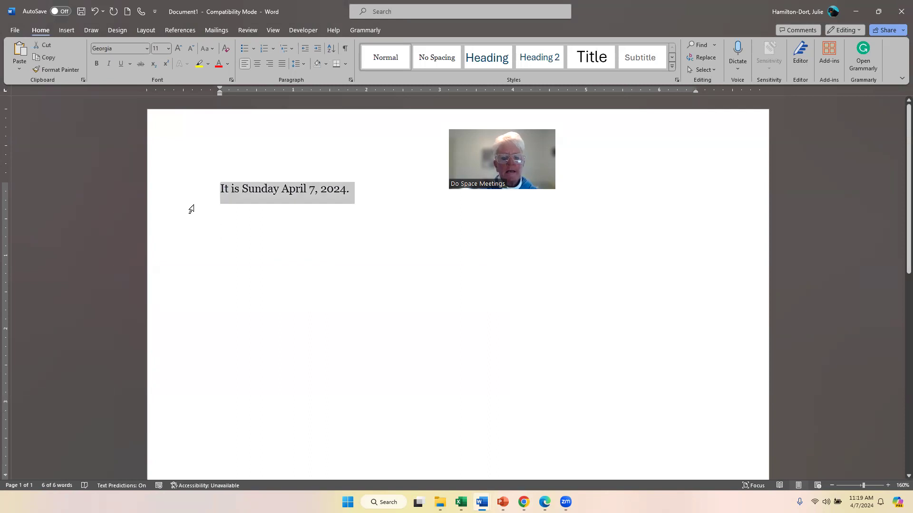
left_click(305, 230)
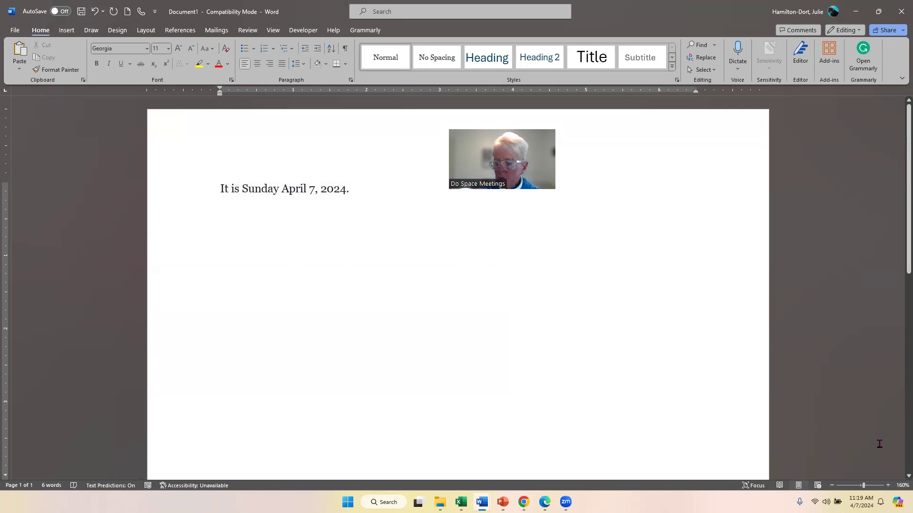
Zoom the page in to 250%.
left_click(887, 486)
left_click(887, 485)
left_click(888, 485)
left_click(887, 486)
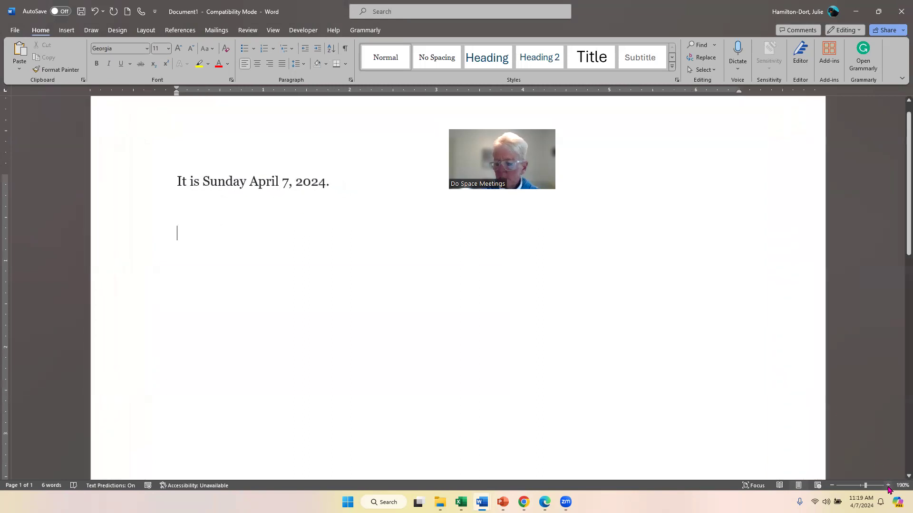
left_click(887, 485)
left_click(887, 485)
left_click(887, 485)
left_click(888, 485)
left_click(887, 485)
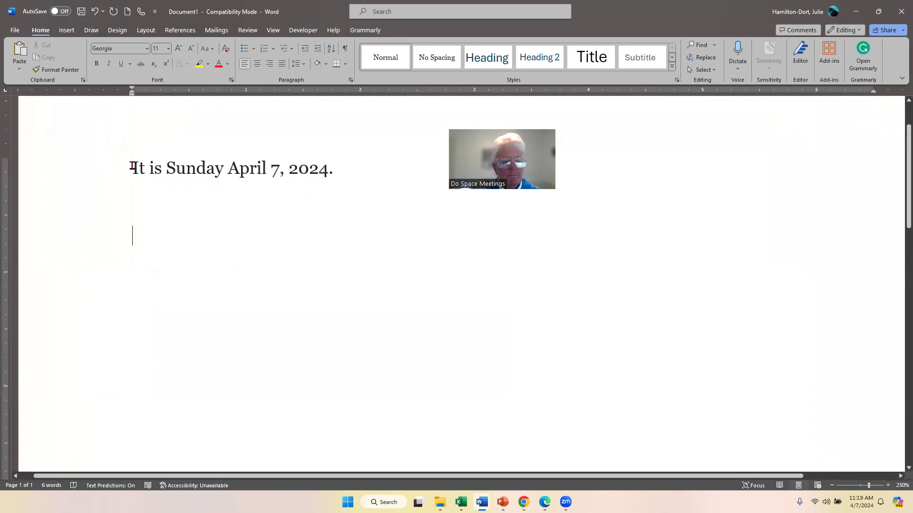
left_click(105, 170)
left_click(130, 166)
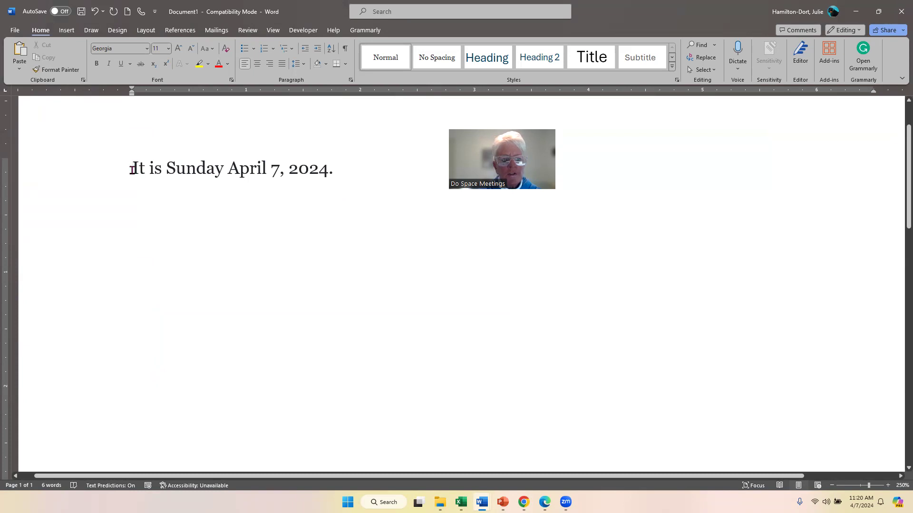
Color the word 'Sunday' purple from the Font Color palette, then select 'April'.
left_click_drag(132, 167, 101, 166)
left_click(349, 171)
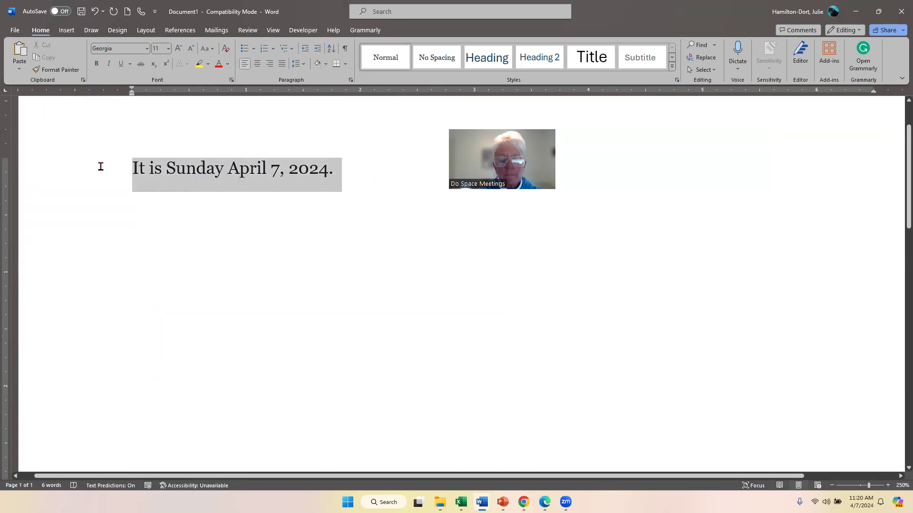
left_click(186, 175)
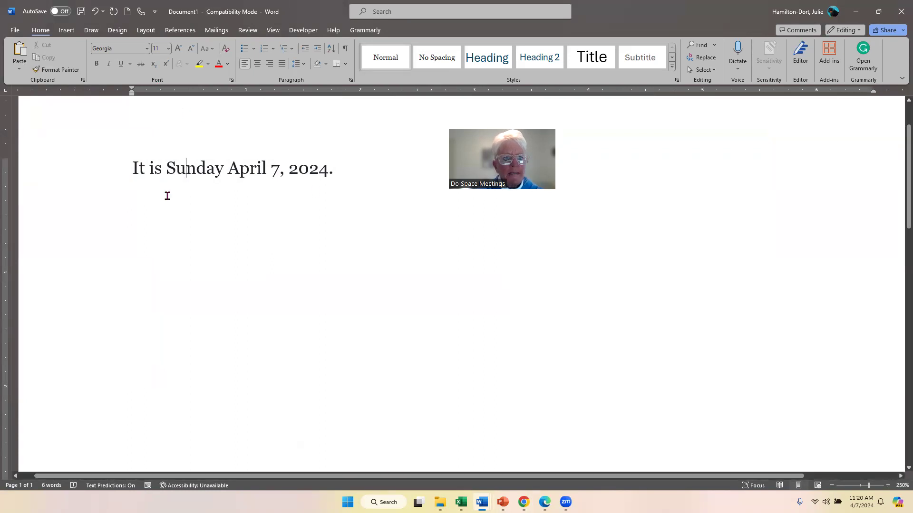
left_click(242, 170)
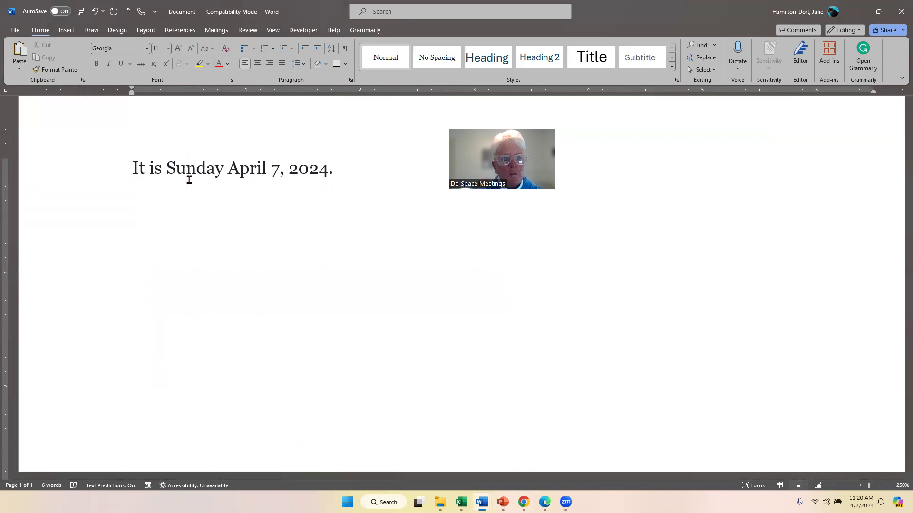
left_click(229, 65)
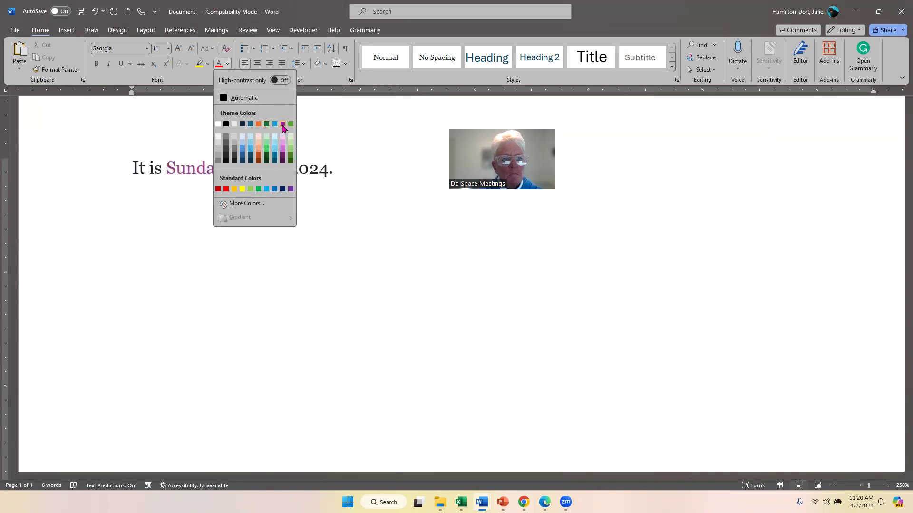
left_click(282, 124)
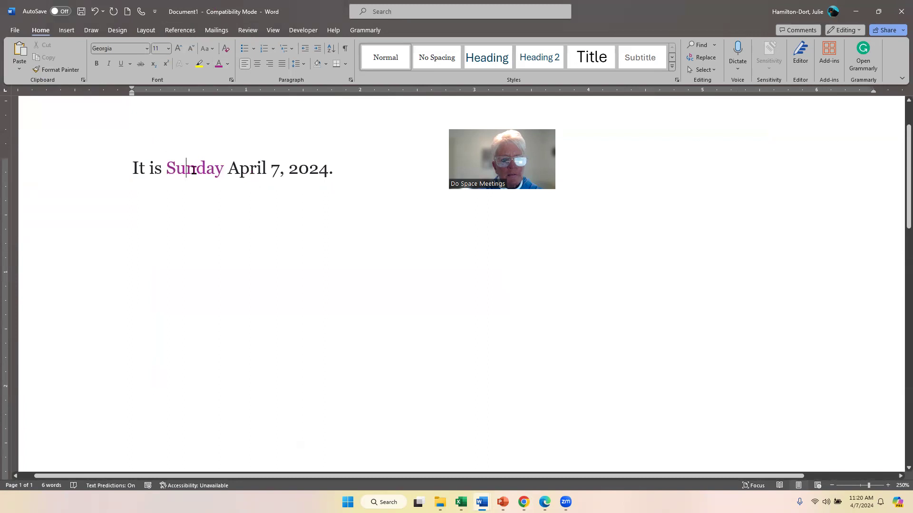
left_click(249, 176)
double_click(250, 170)
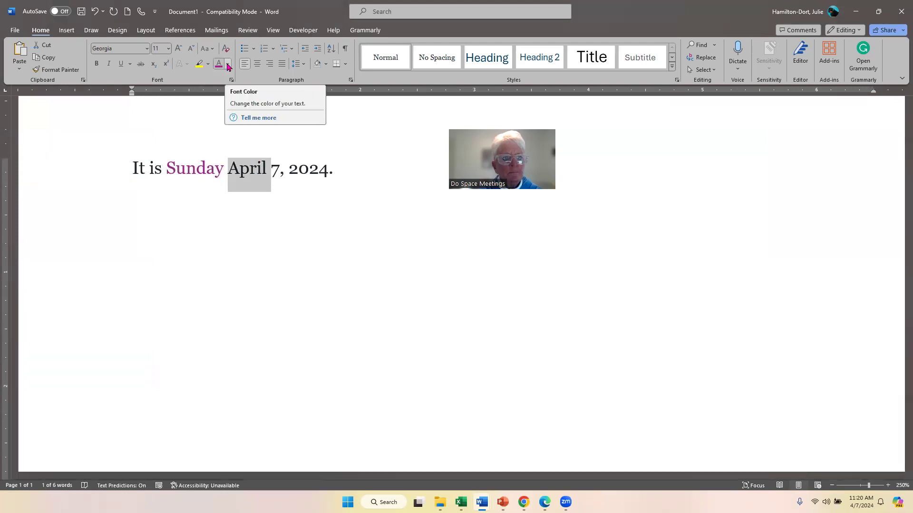
Enlarge the word 'April' to font size 16.
left_click(178, 49)
left_click(178, 49)
left_click(178, 49)
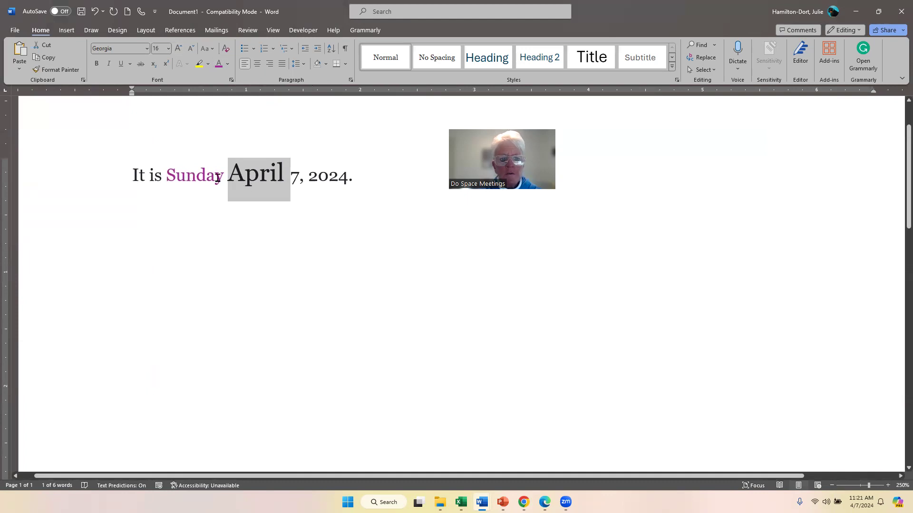
Select the whole date sentence and make it size 16 and purple.
triple_click(207, 176)
double_click(207, 176)
left_click(206, 176)
double_click(207, 177)
left_click(207, 176)
triple_click(207, 177)
triple_click(207, 177)
double_click(207, 177)
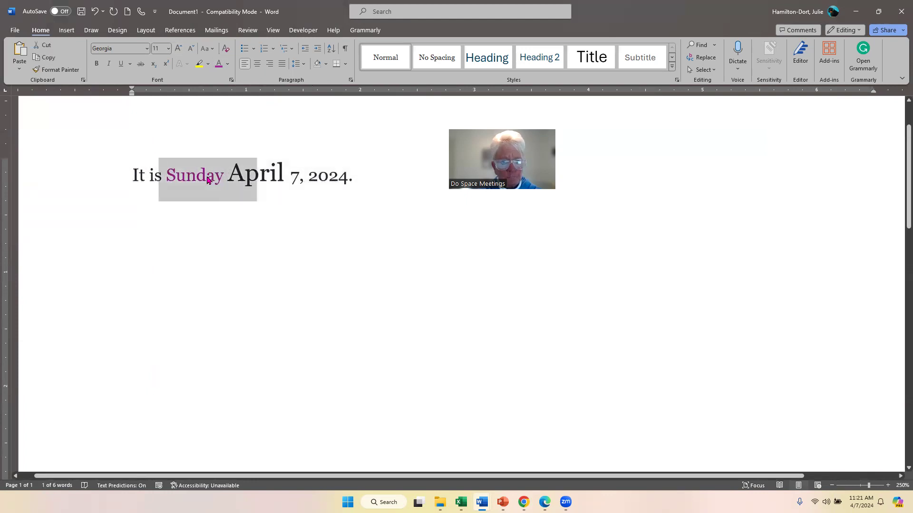
triple_click(207, 178)
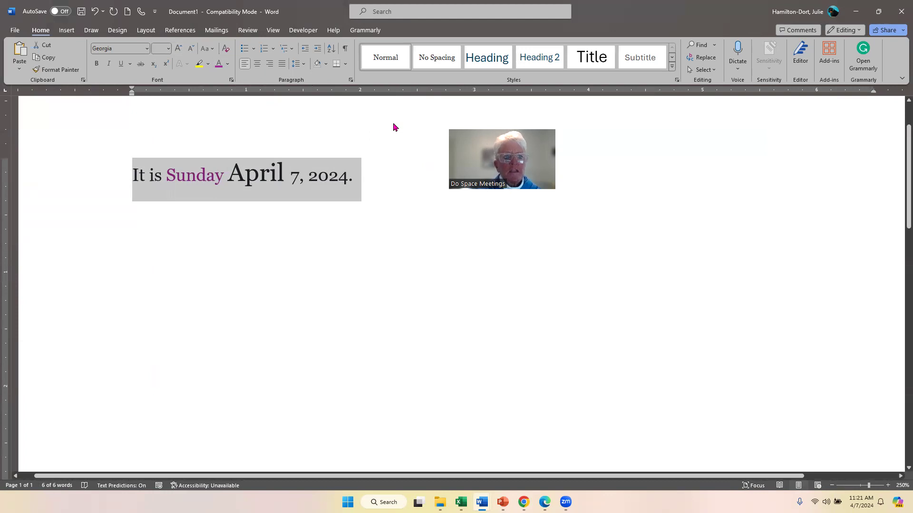
left_click(168, 48)
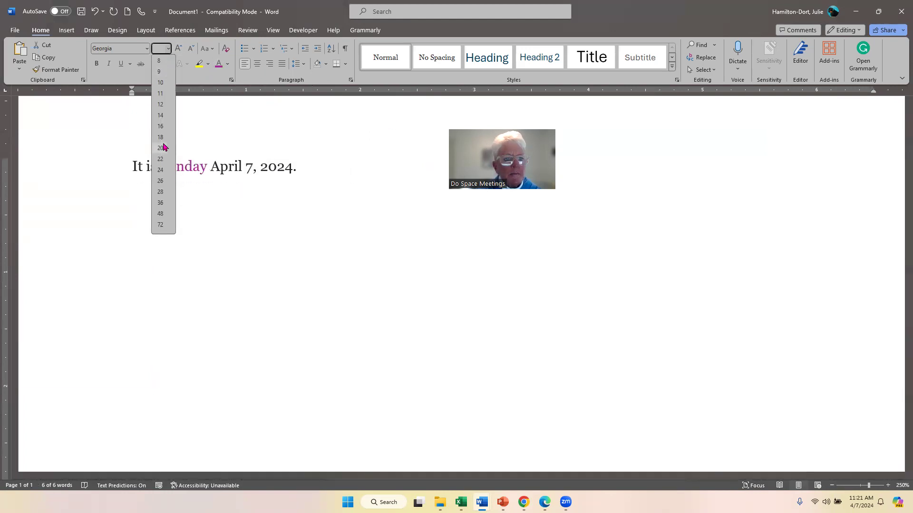
left_click(162, 126)
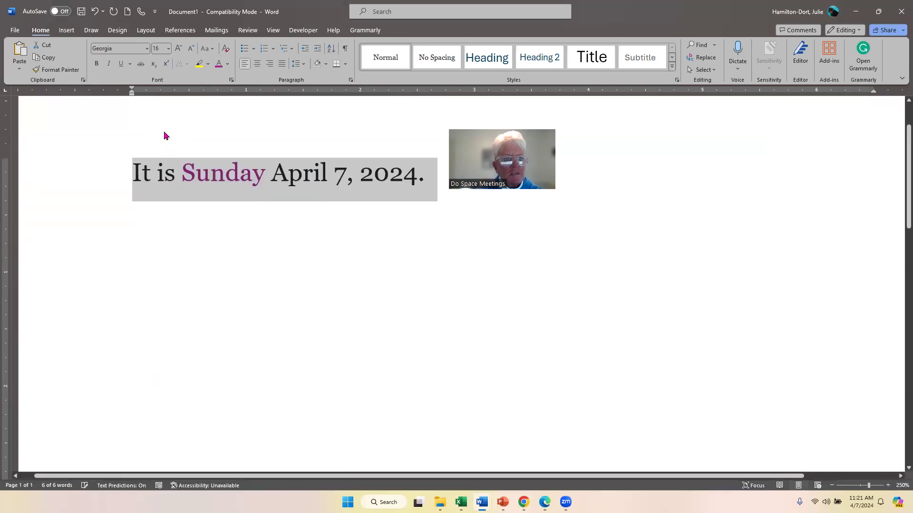
left_click(218, 69)
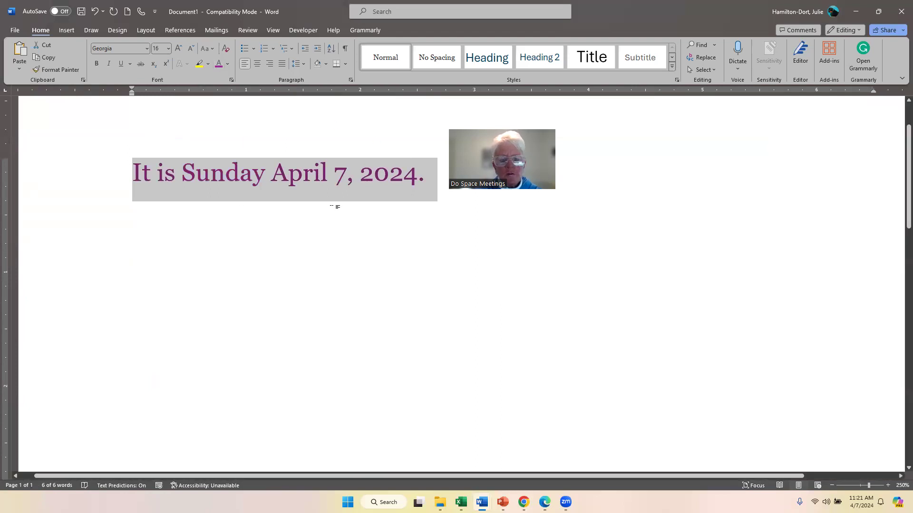
Select all document text with Ctrl+A, then clear the selection.
left_click(211, 173)
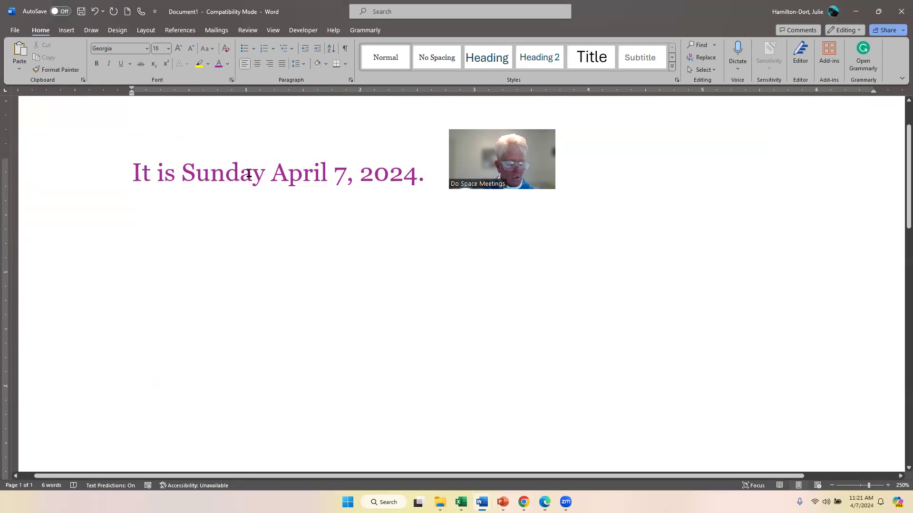
key("ctrl+a")
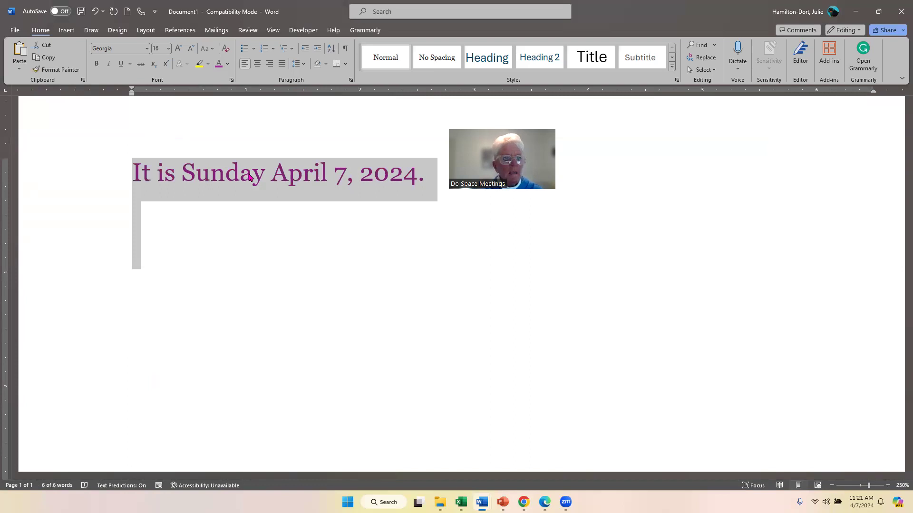
left_click(249, 177)
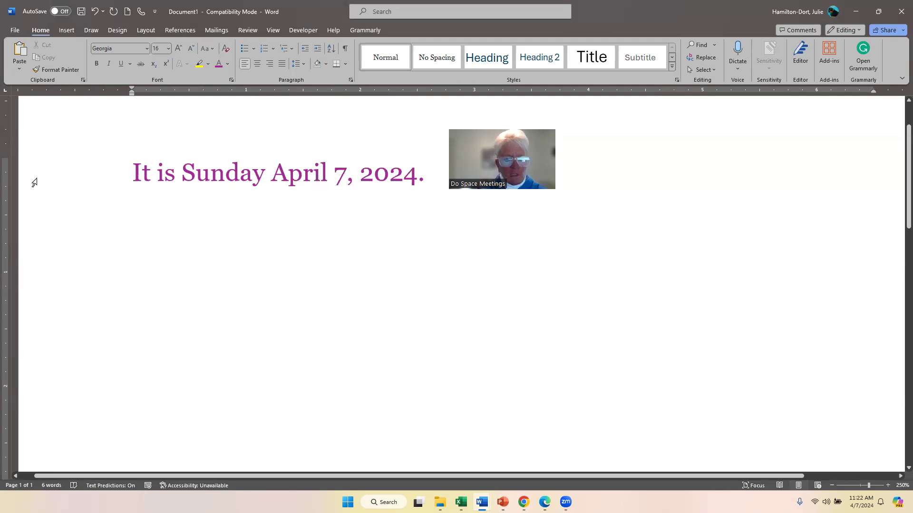
left_click(34, 183)
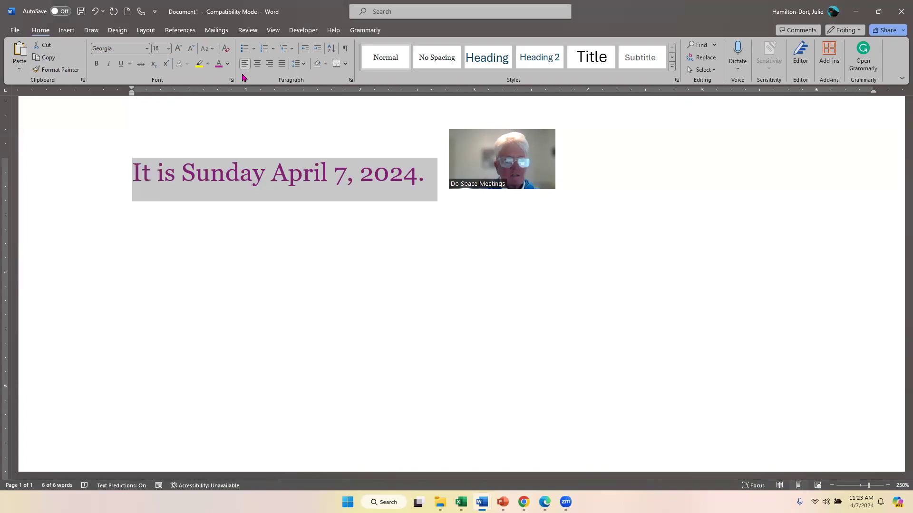
Empty old Clipboard items and copy the date sentence as the only entry.
left_click(83, 80)
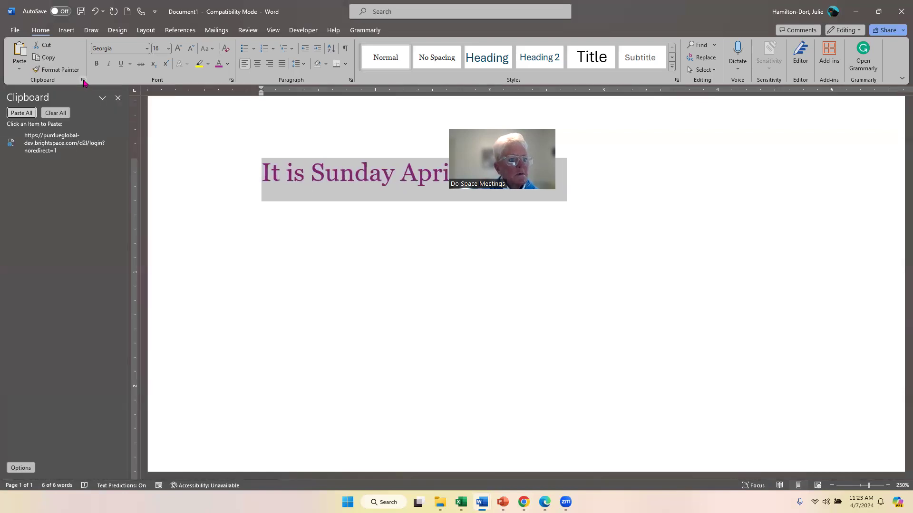
left_click(55, 114)
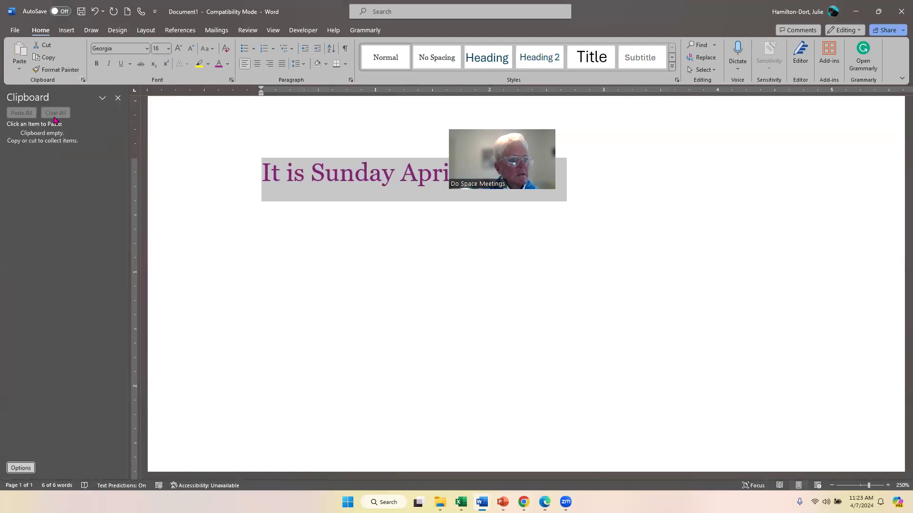
left_click(47, 59)
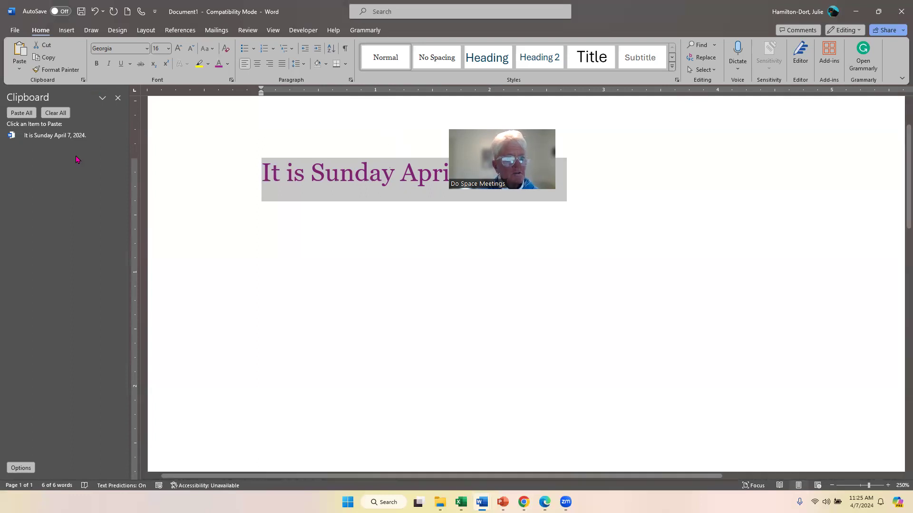
Paste copies of the purple date sentence on new lines below the original.
left_click(117, 99)
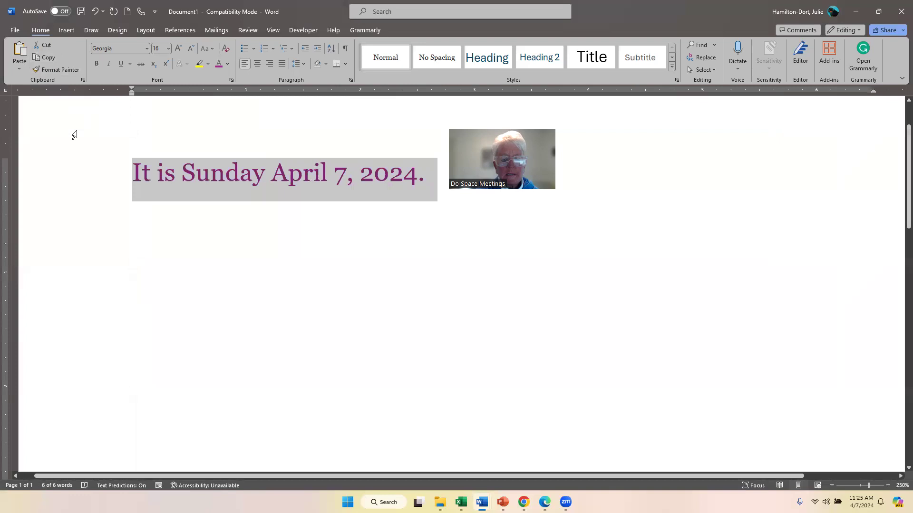
left_click(430, 176)
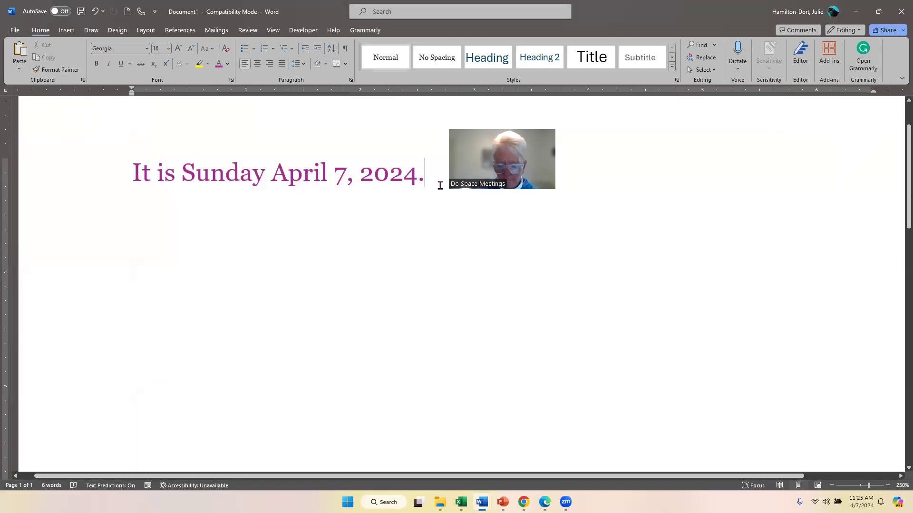
key("Return")
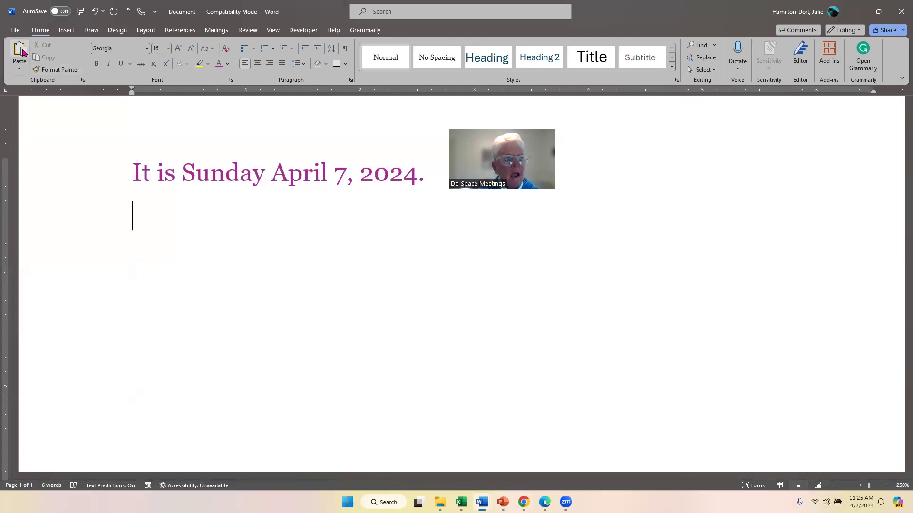
left_click(23, 52)
left_click(23, 52)
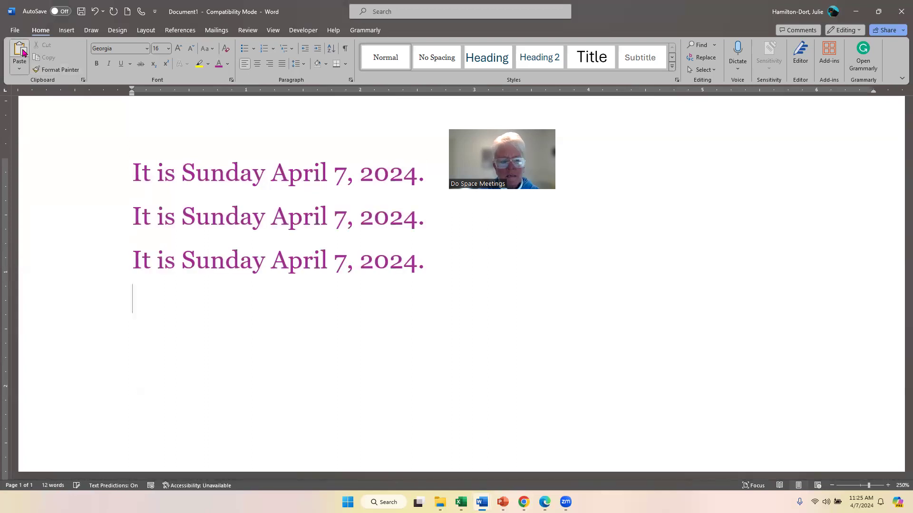
left_click(23, 52)
left_click(23, 52)
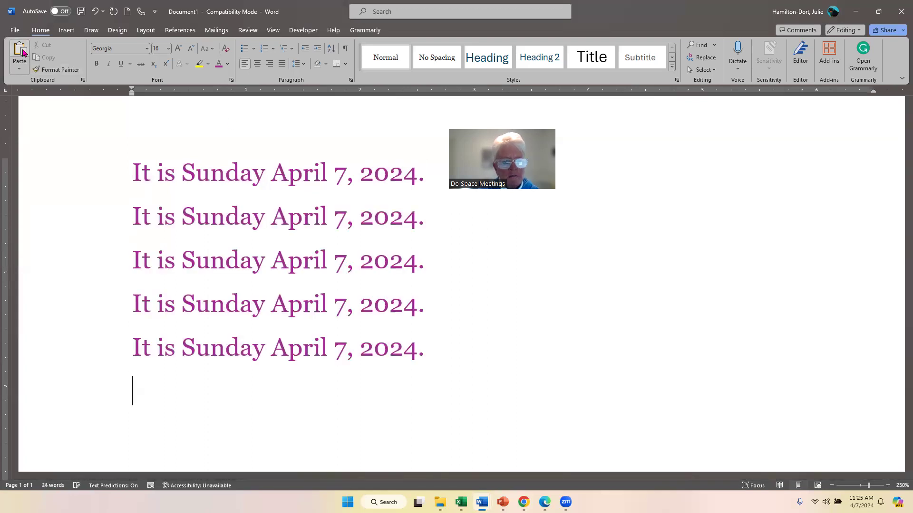
left_click(23, 52)
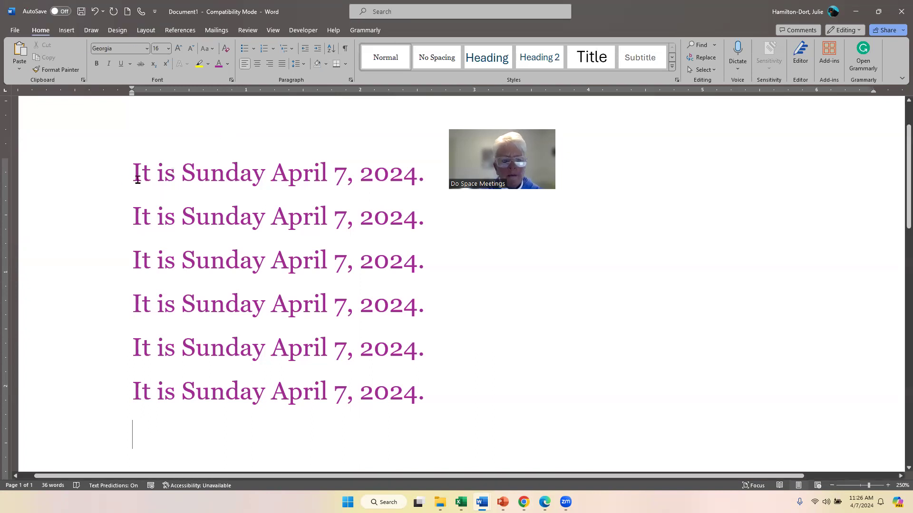
Color the first three date lines orange, cut them, and show the Clipboard history.
left_click(87, 179)
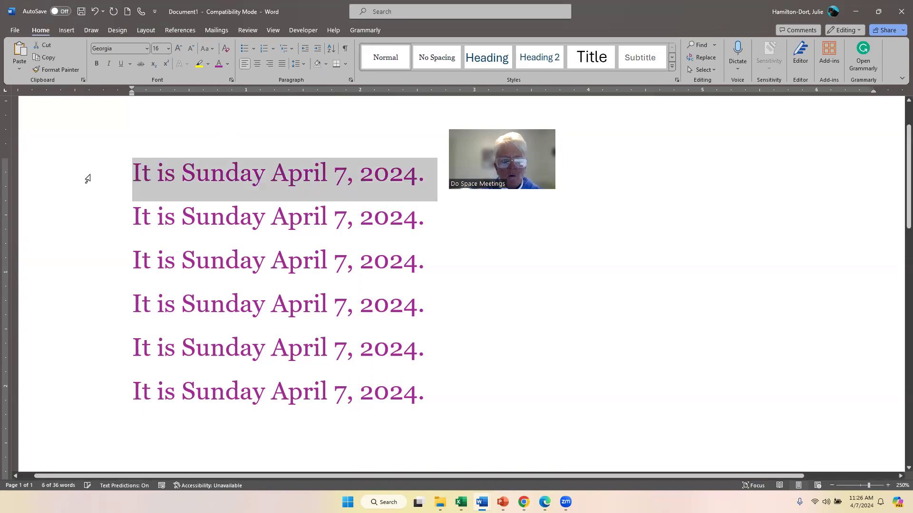
left_click_drag(86, 184, 70, 274)
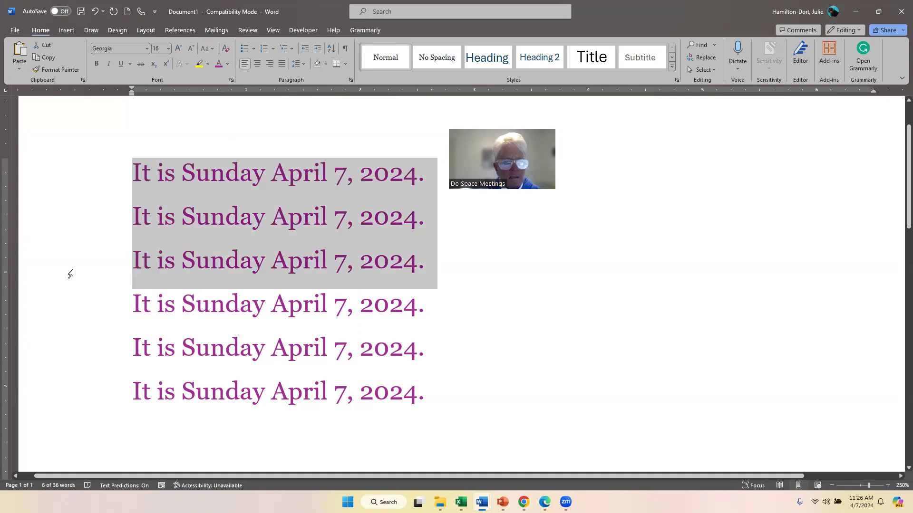
left_click(197, 130)
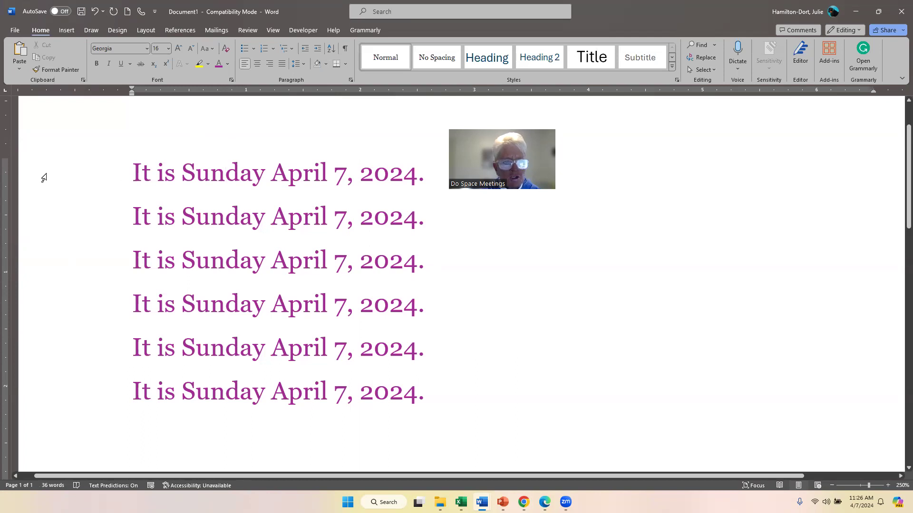
left_click_drag(43, 178, 39, 245)
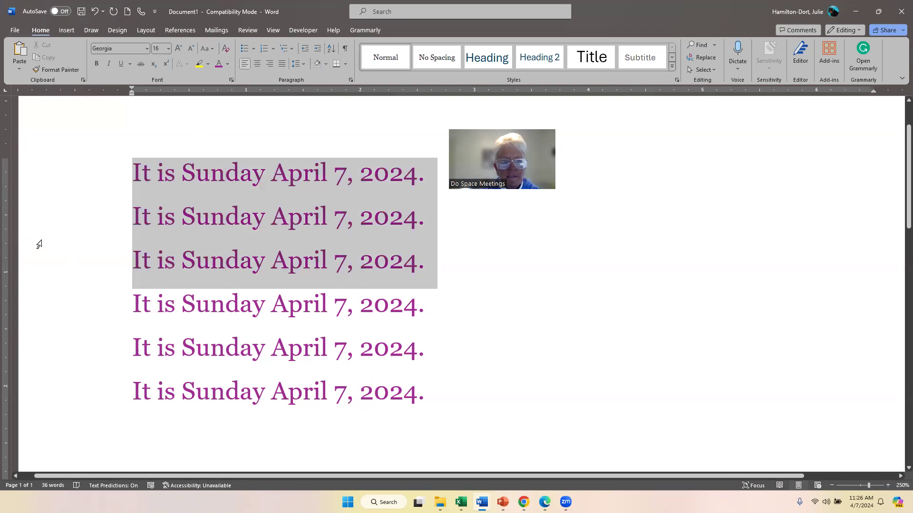
left_click(229, 65)
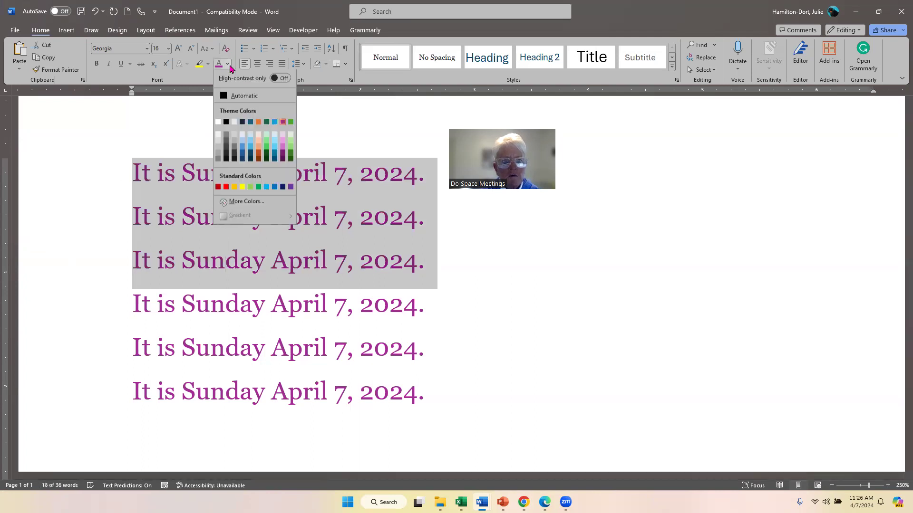
left_click(259, 127)
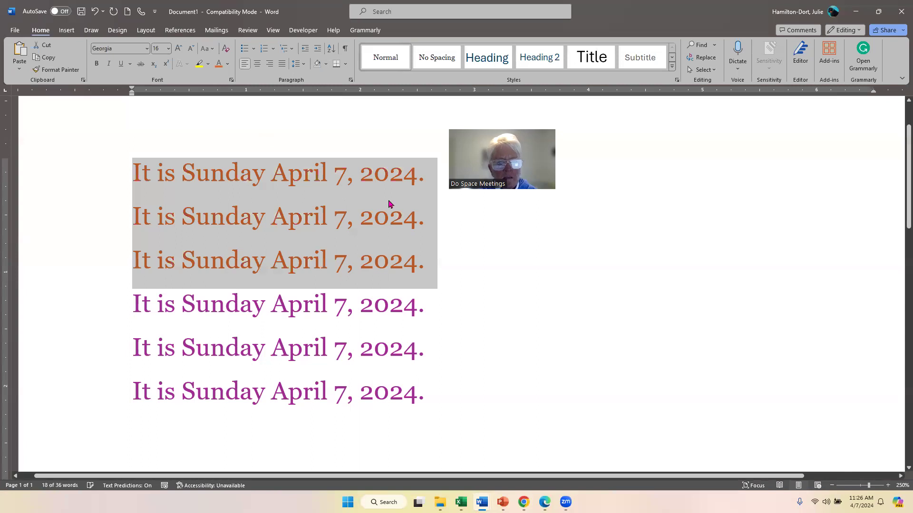
left_click(43, 49)
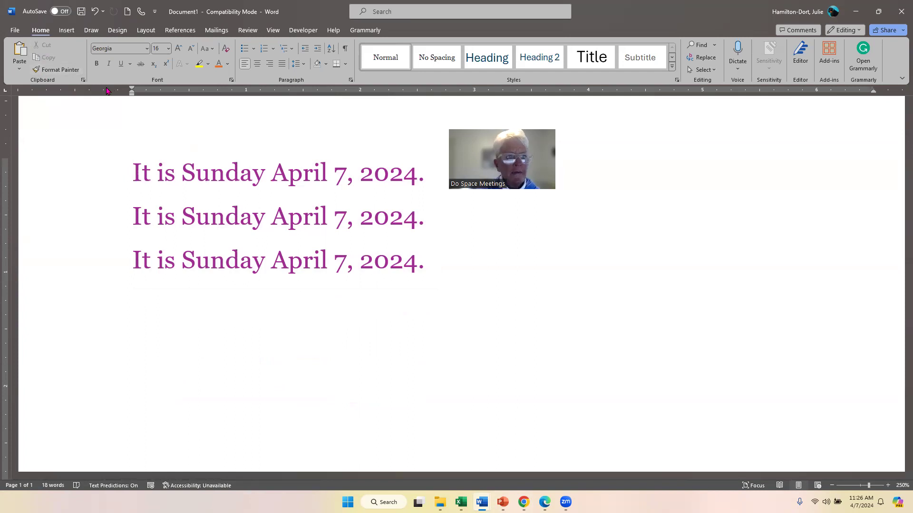
left_click(83, 80)
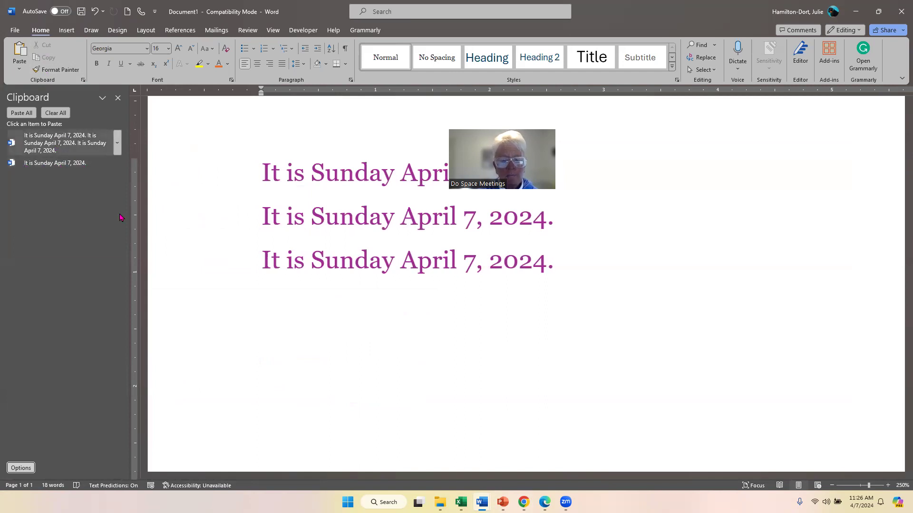
Paste the orange lines two blank lines below the purple ones and close the Clipboard.
left_click(573, 268)
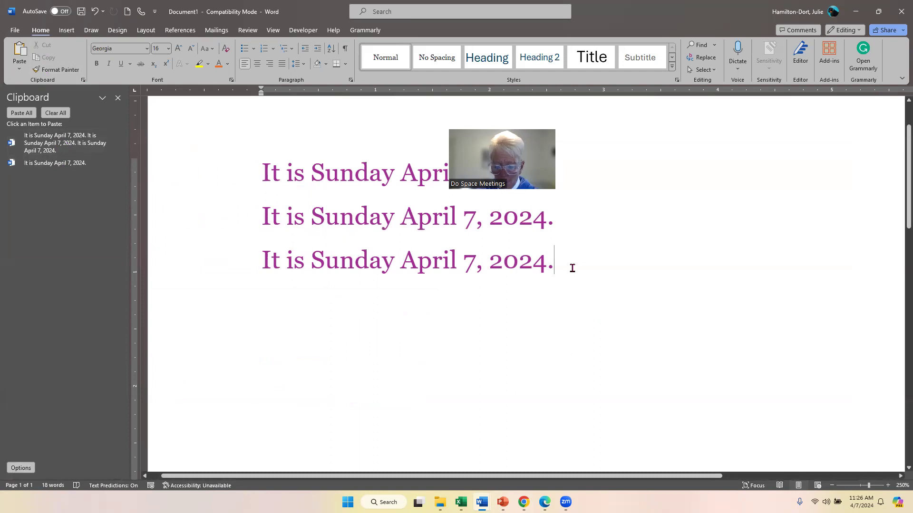
key("Return")
key("Return")
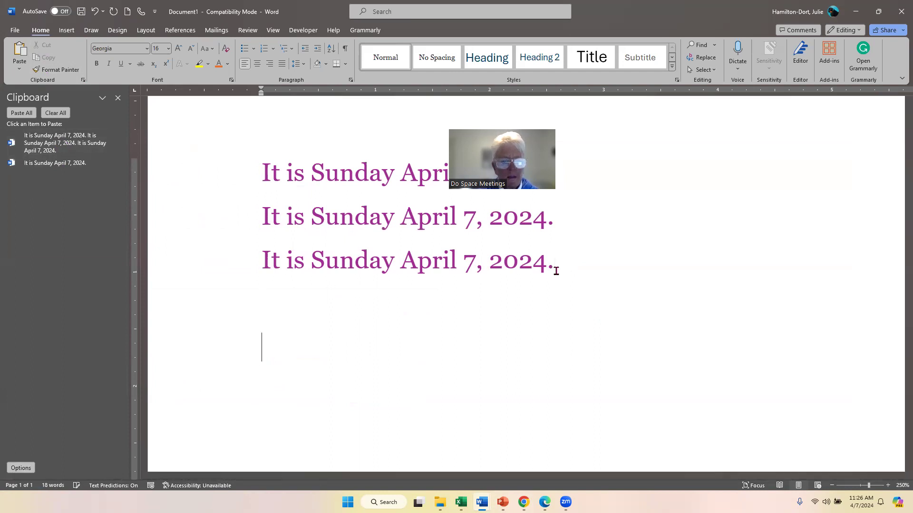
key("Return")
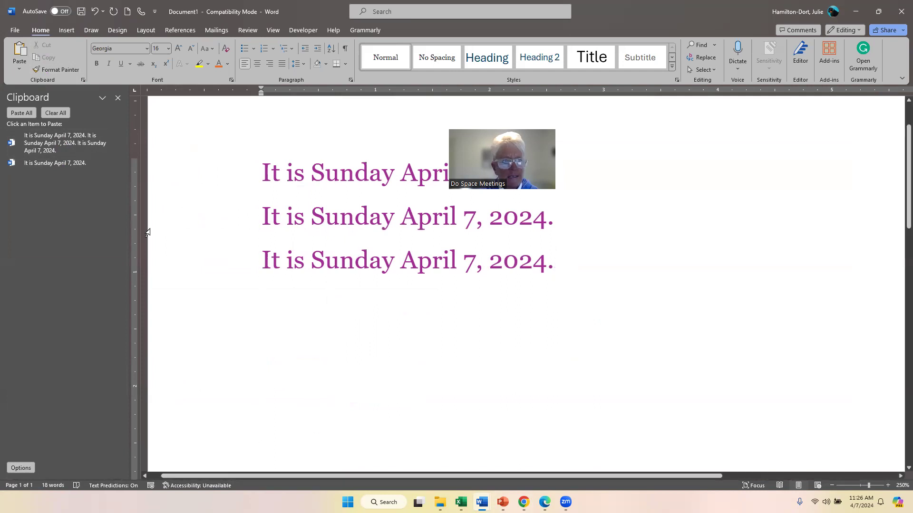
left_click(25, 51)
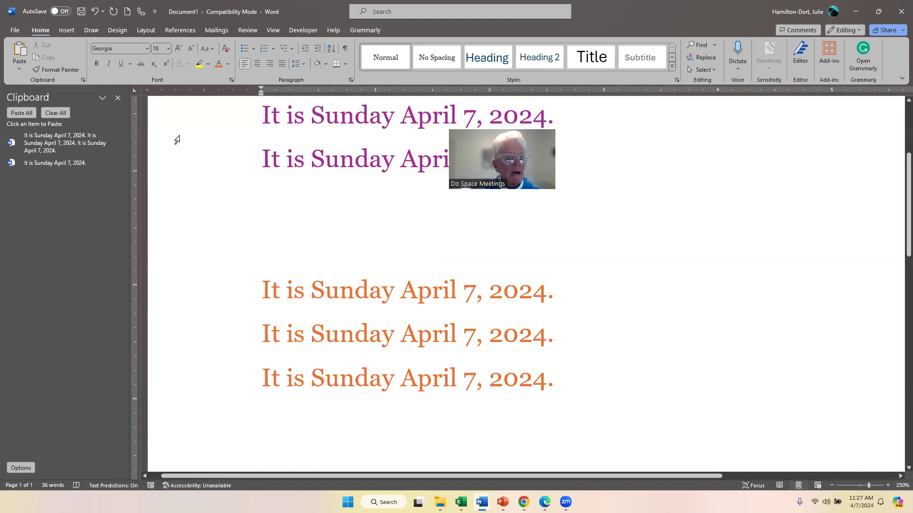
left_click(118, 98)
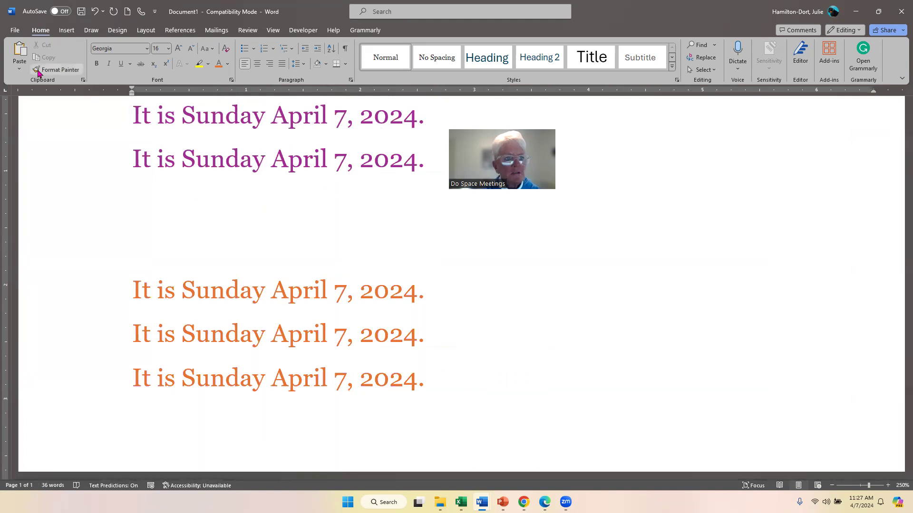
Use Format Painter to copy purple formatting onto the first orange line.
scroll(360, 203, "up", 3)
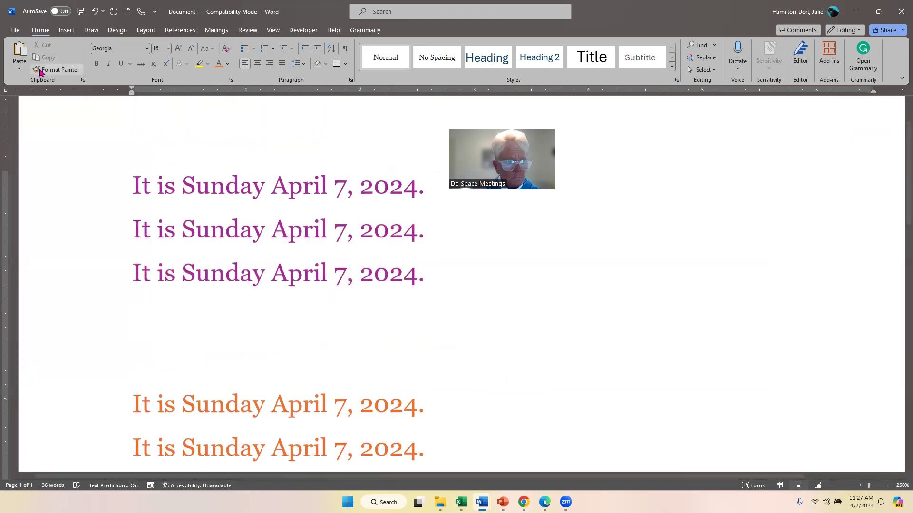
left_click(209, 186)
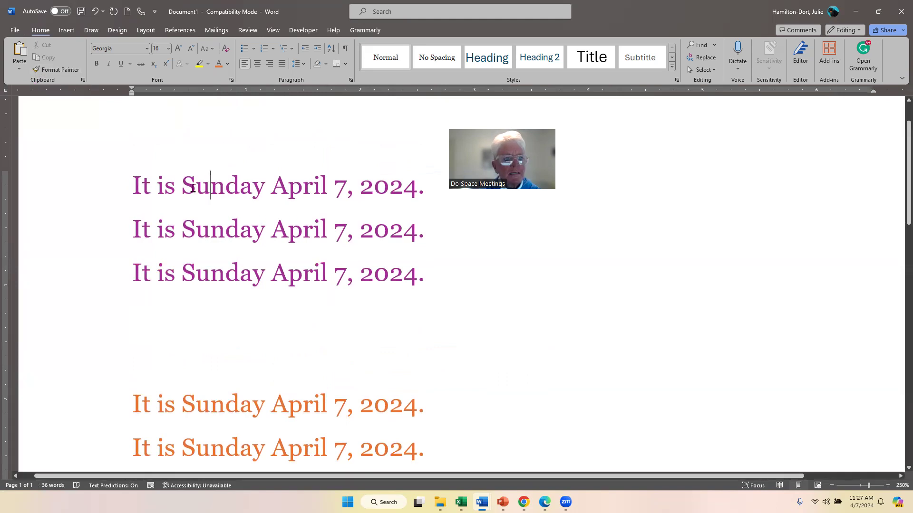
left_click(62, 71)
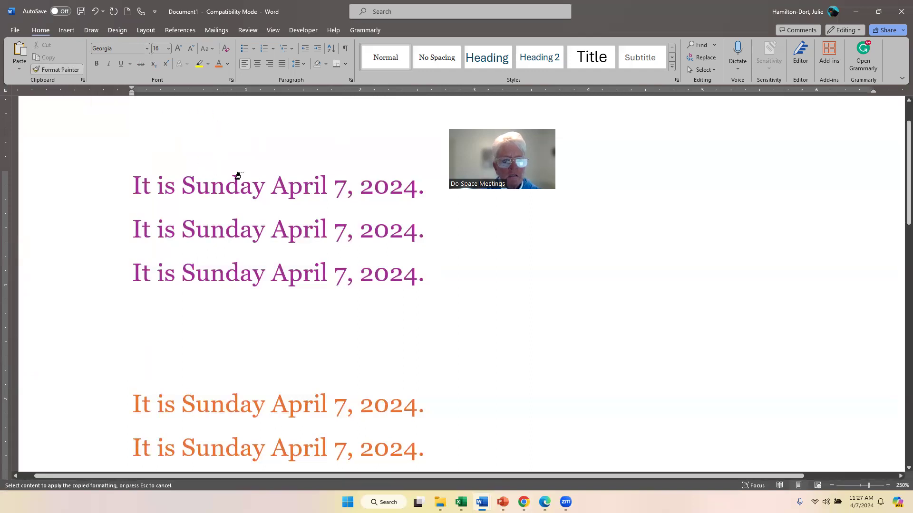
scroll(388, 186, "down", 2)
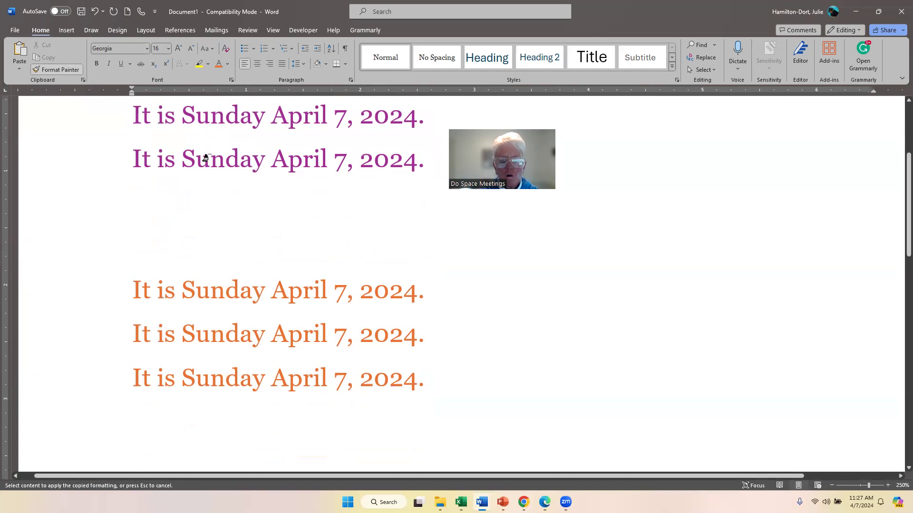
left_click(100, 291)
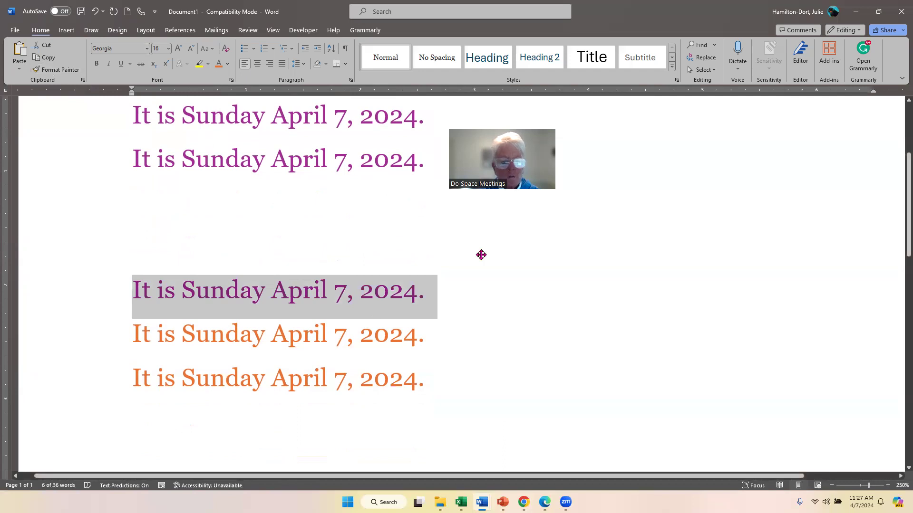
left_click(158, 300)
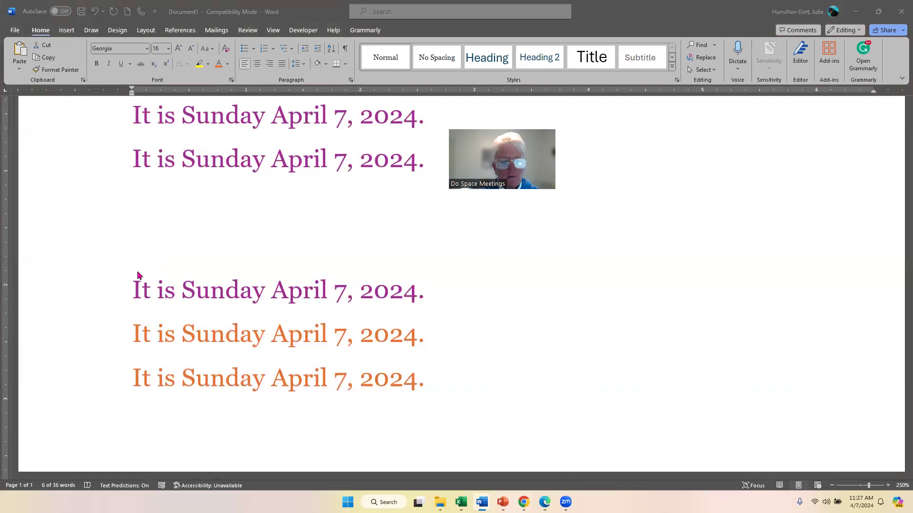
Paint purple onto 'is', 'April', '2024', 'is' and 'Sunday', then select the extra lines.
triple_click(224, 288)
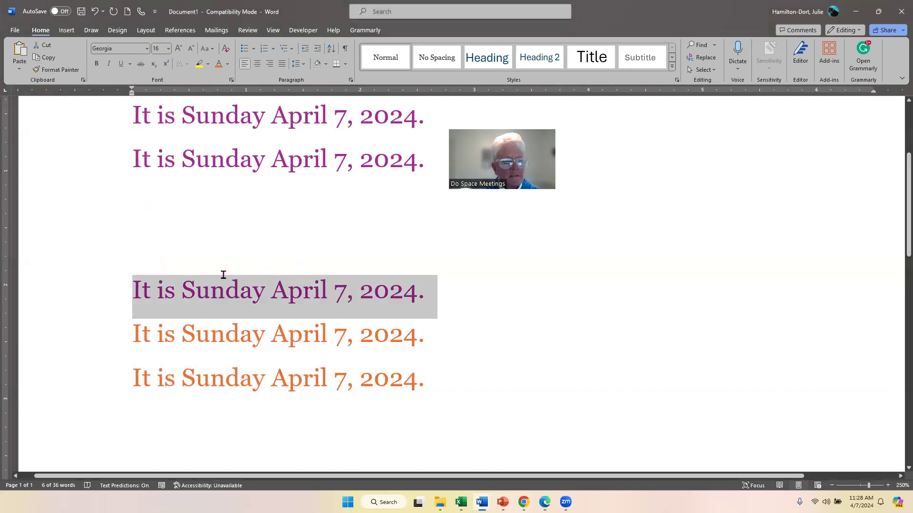
left_click(67, 70)
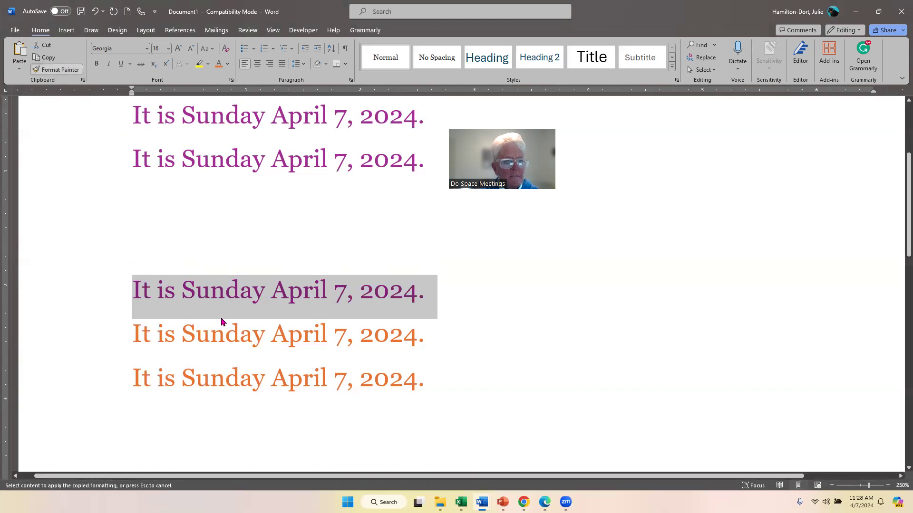
left_click(165, 336)
left_click(317, 389)
left_click(369, 377)
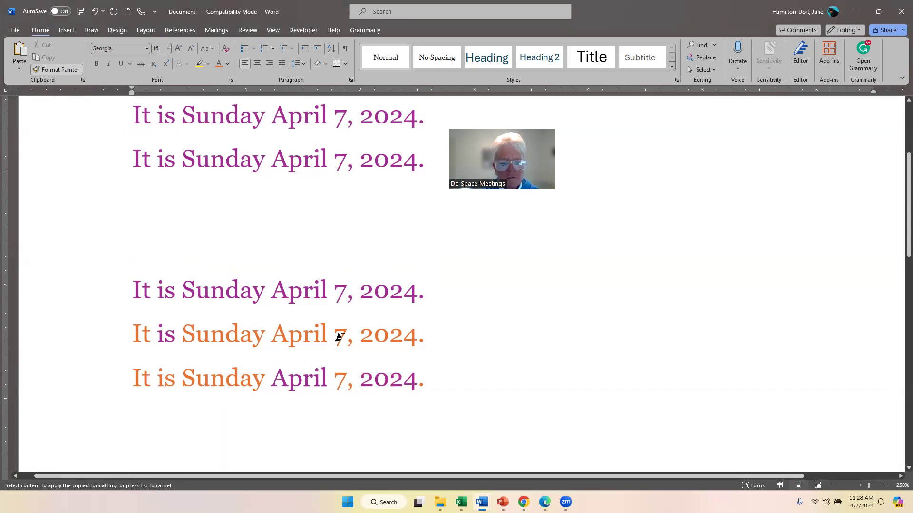
left_click(163, 380)
left_click(218, 337)
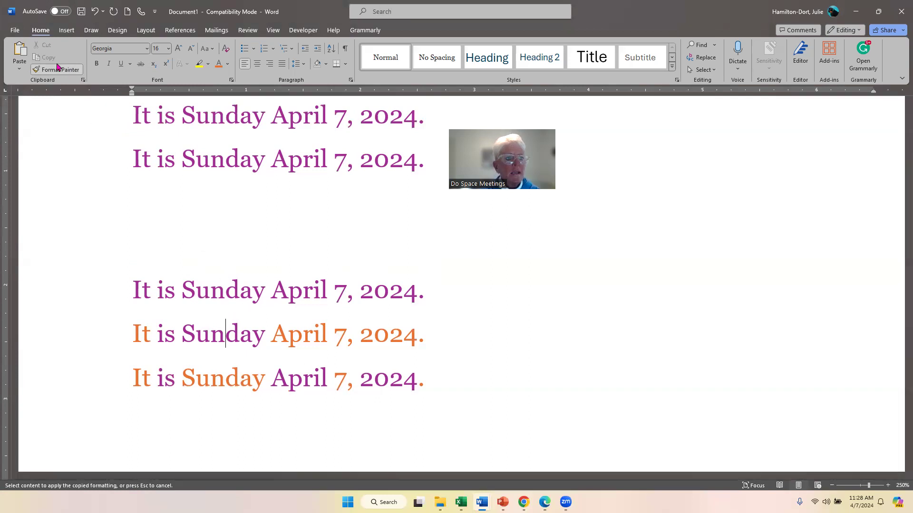
key("Escape")
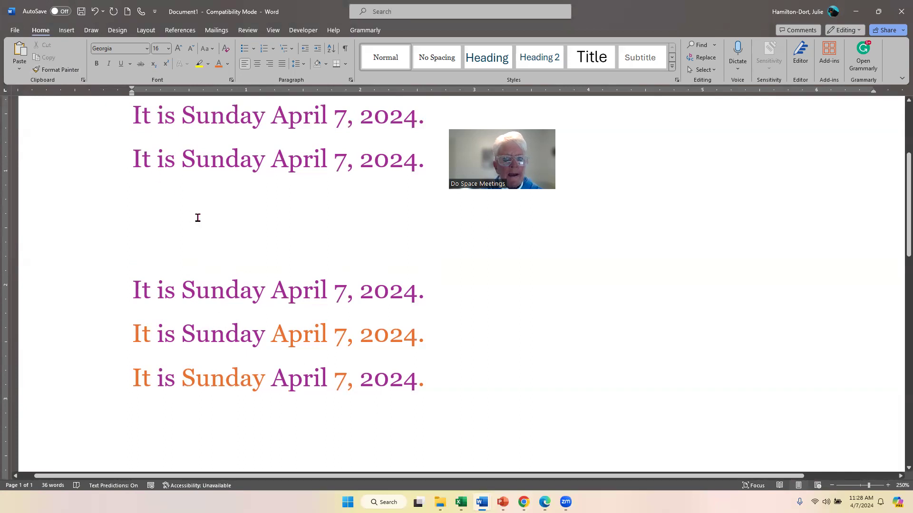
scroll(224, 228, "up", 3)
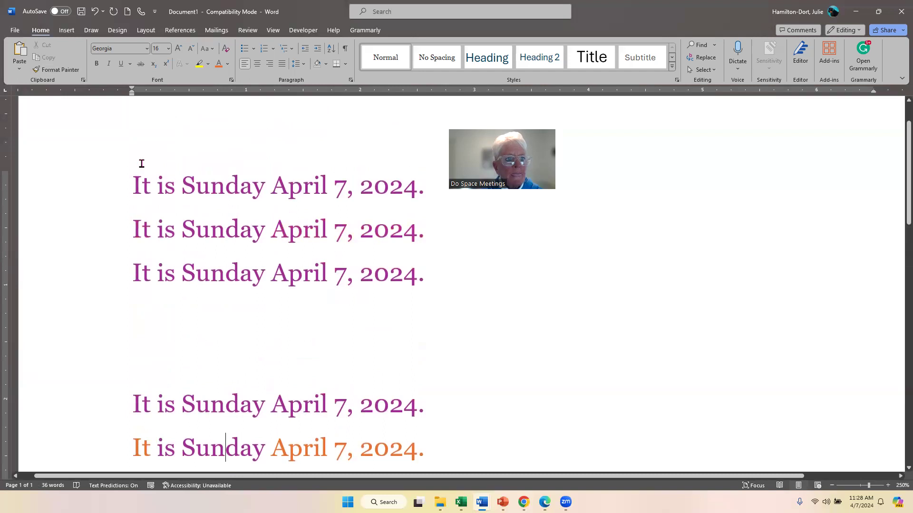
left_click_drag(61, 218, 75, 451)
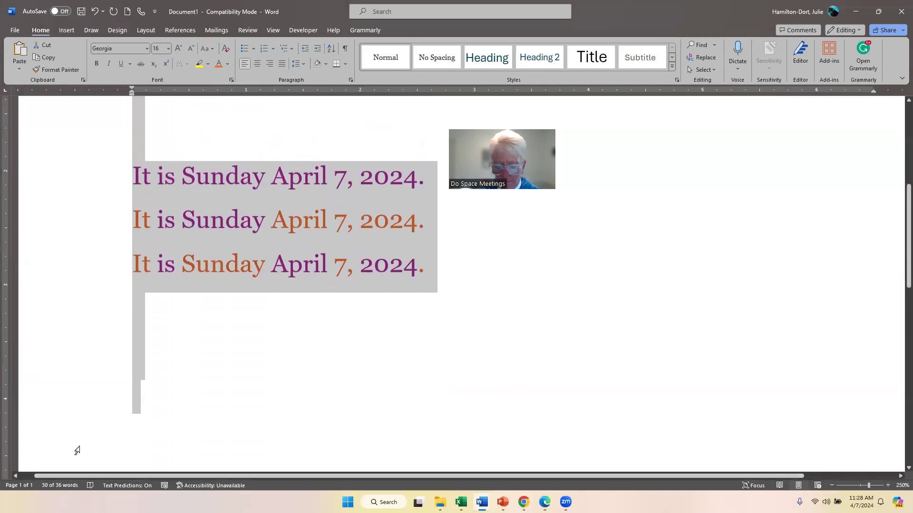
Delete the duplicate date lines and select the one remaining line.
key("Delete")
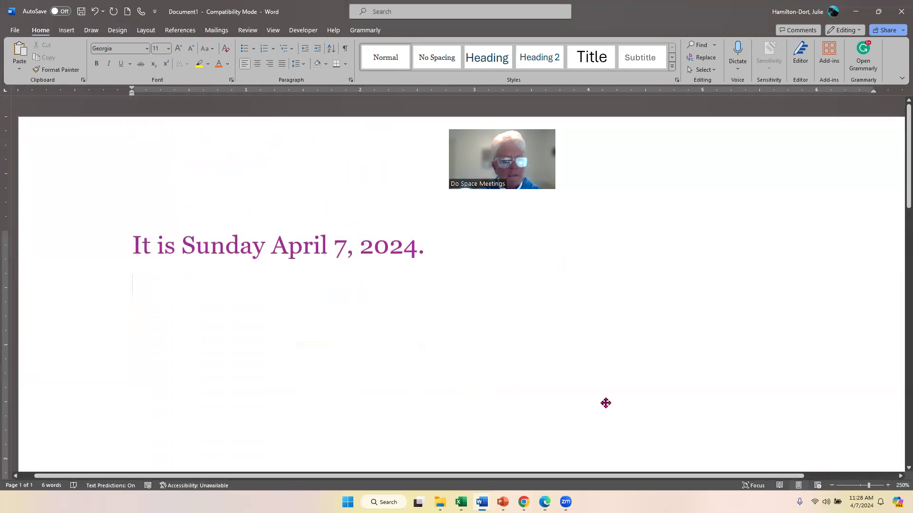
left_click(171, 259)
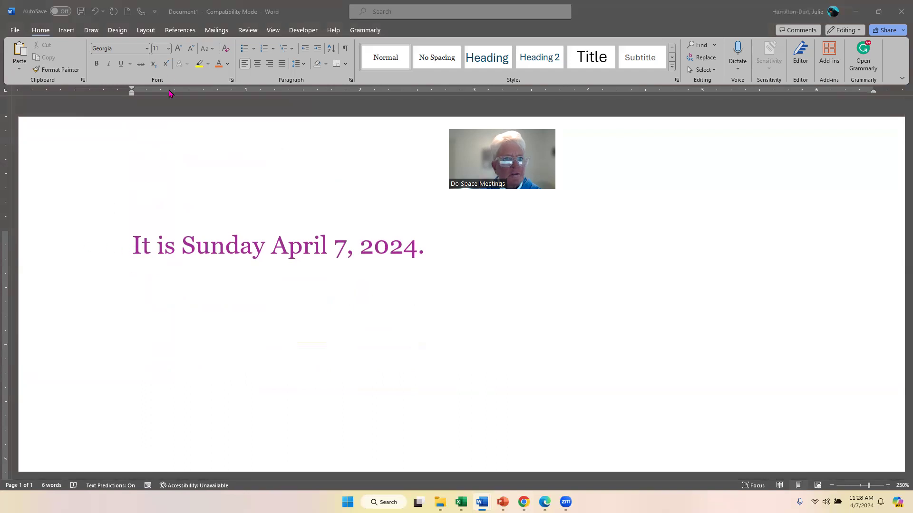
left_click(73, 255)
left_click(71, 247)
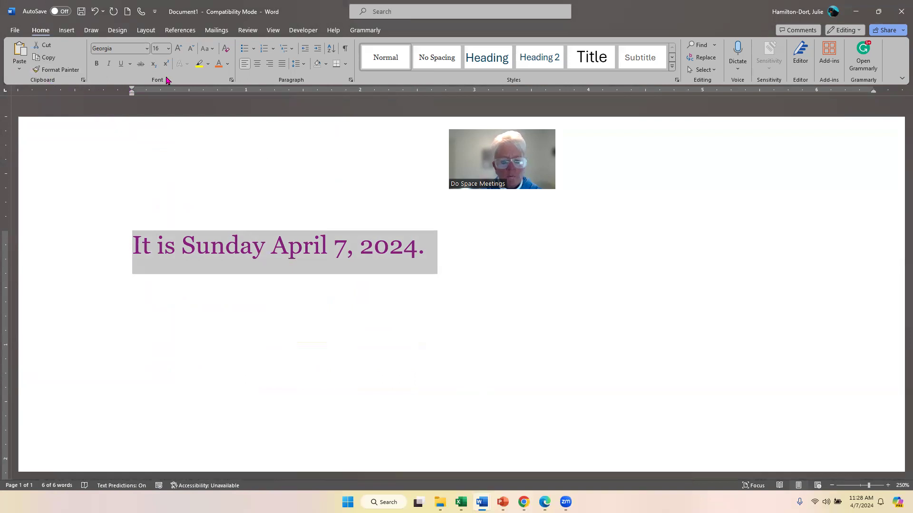
Browse the font list and set the date sentence to Times New Roman.
left_click(147, 49)
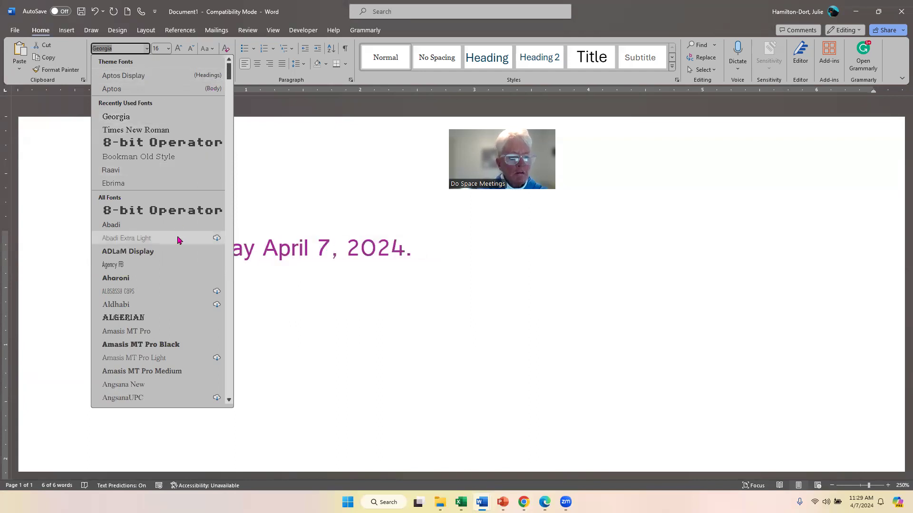
scroll(178, 240, "down", 15)
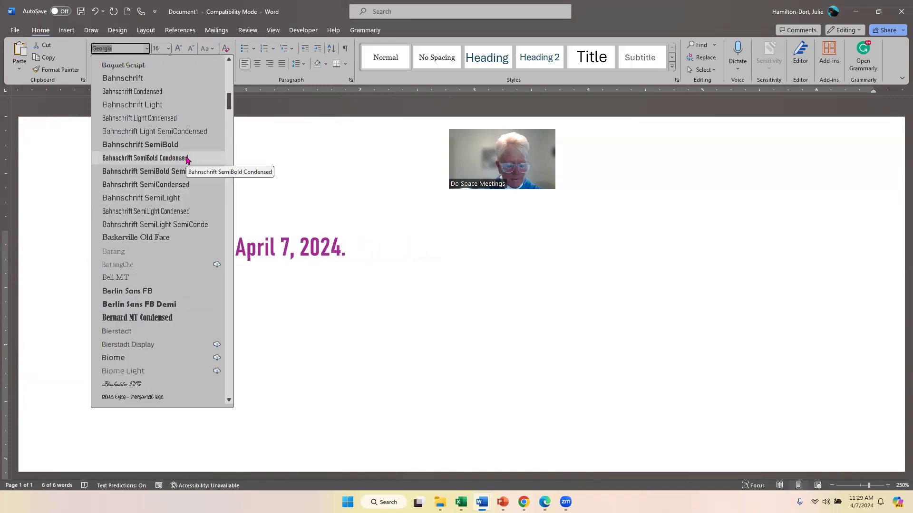
scroll(187, 160, "up", 15)
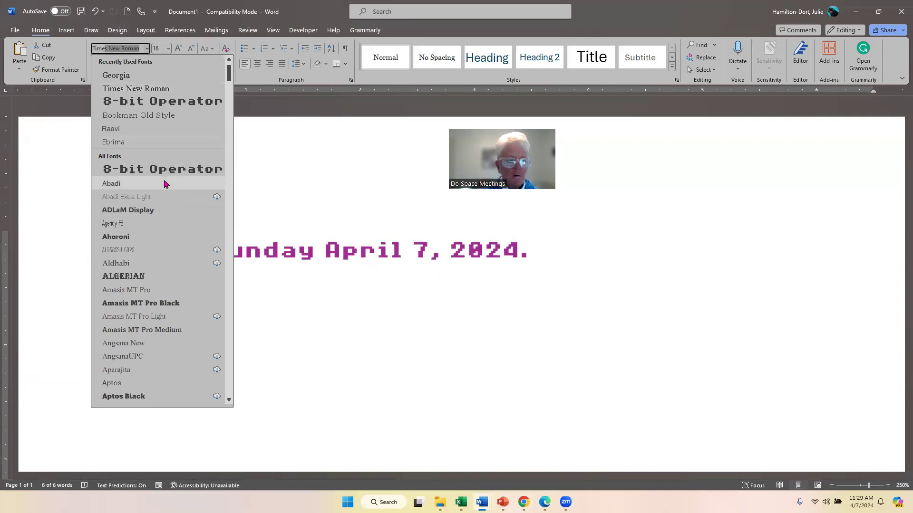
scroll(173, 182, "down", 15)
scroll(176, 180, "down", 15)
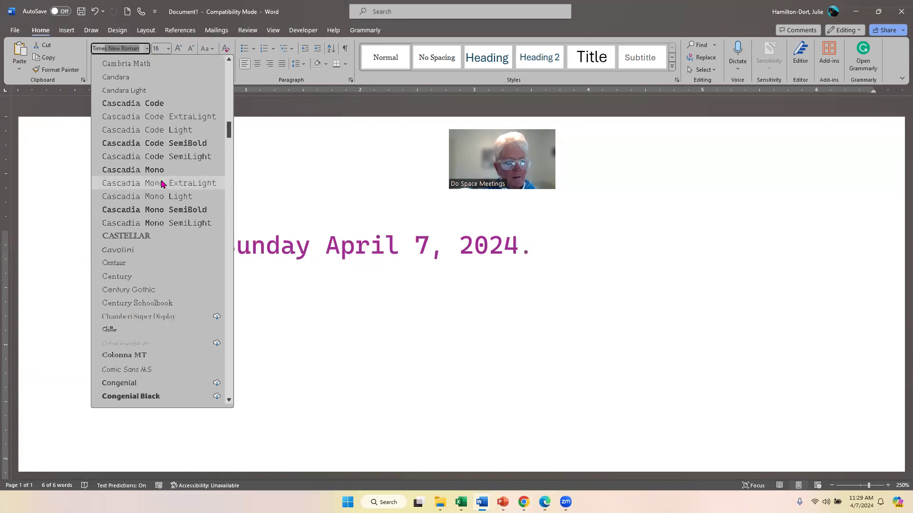
scroll(161, 186, "down", 20)
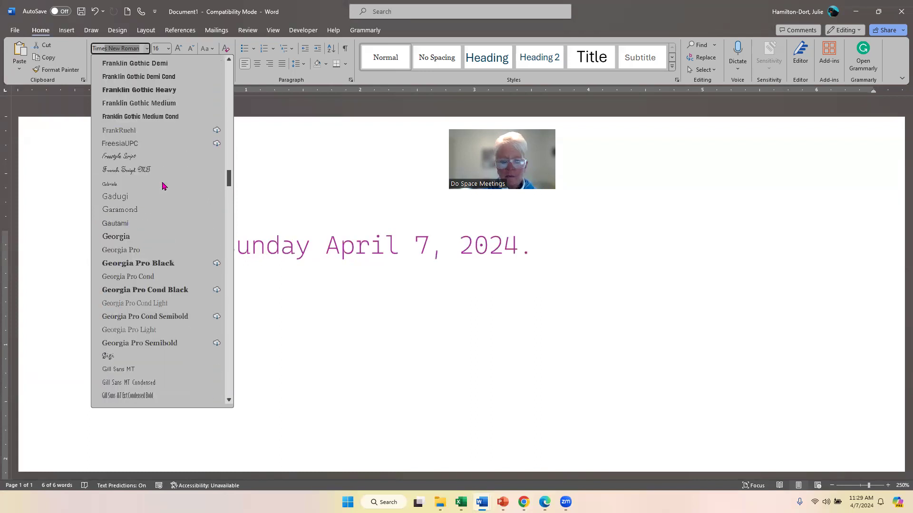
scroll(176, 181, "down", 20)
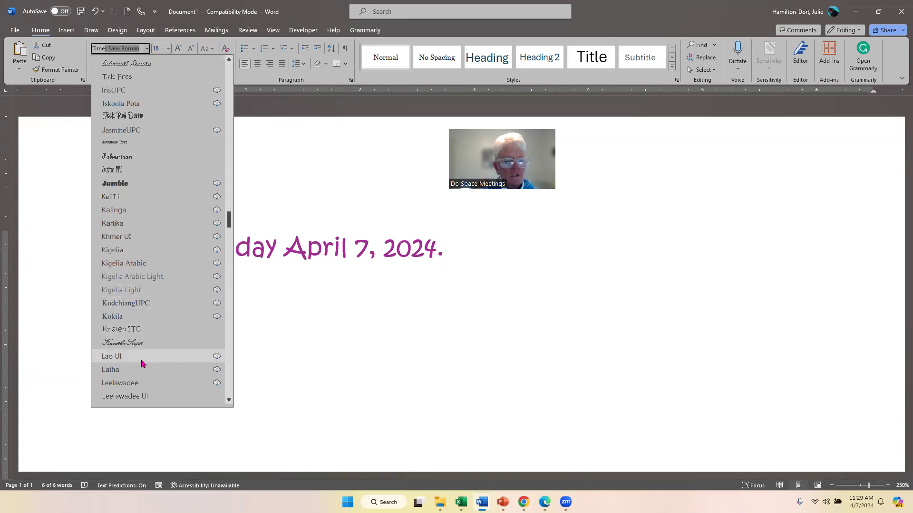
scroll(143, 297, "down", 4)
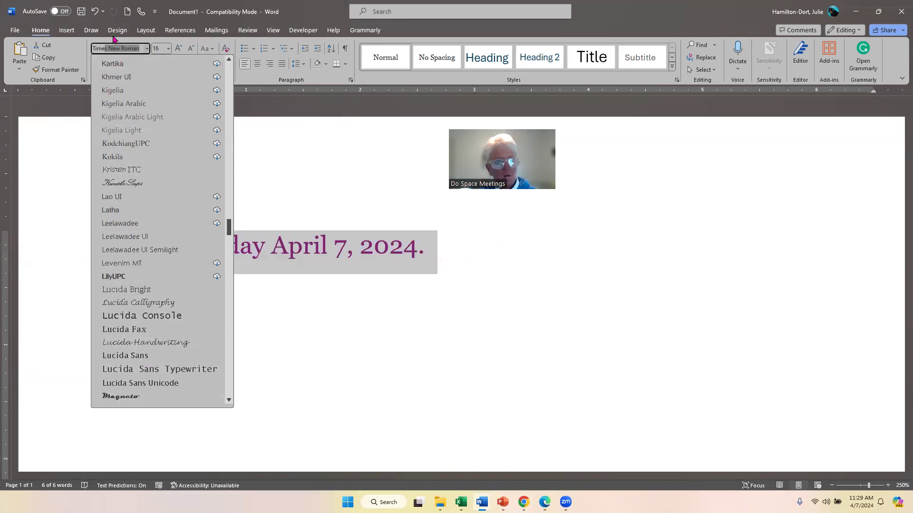
left_click(103, 2)
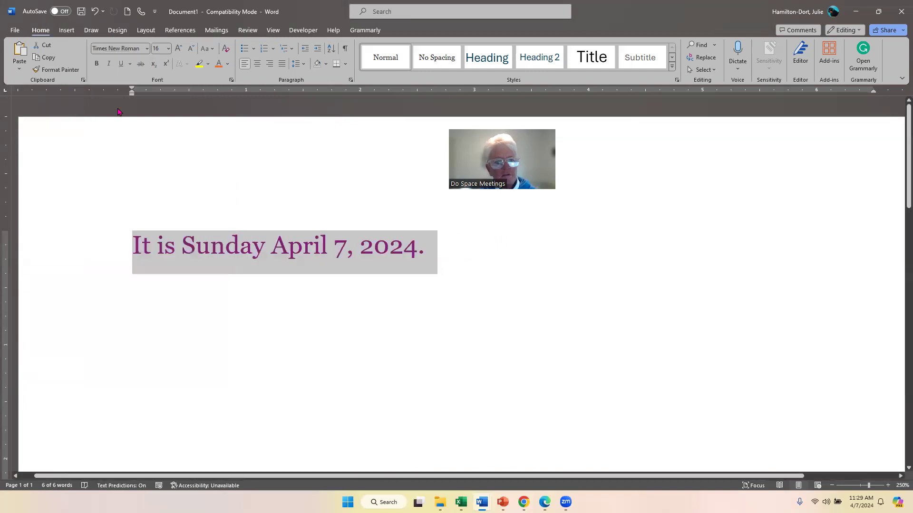
left_click(168, 48)
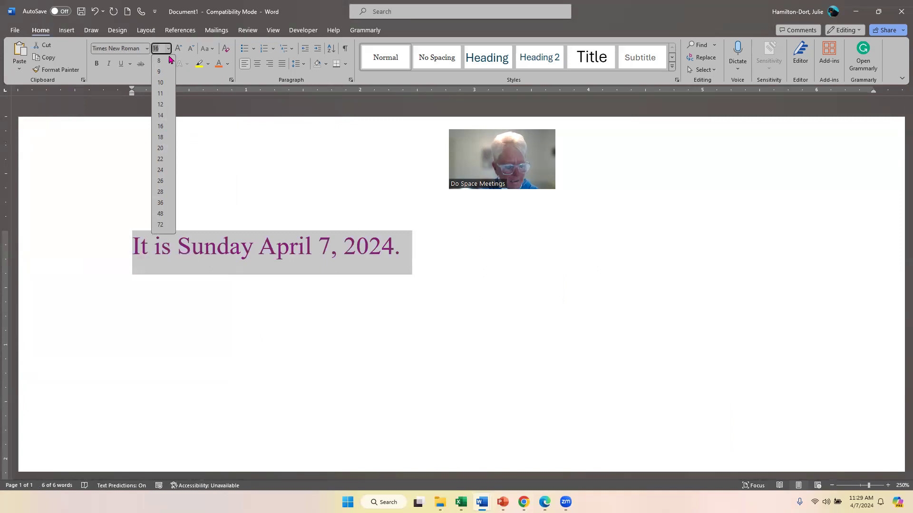
Set the date sentence to 17 pt, then grow and shrink it to settle on 18 pt.
type("17")
key("Return")
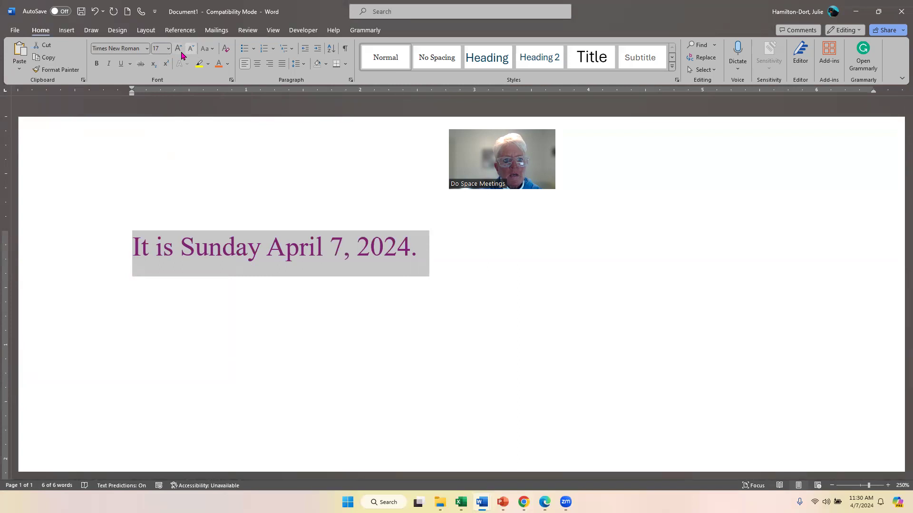
left_click(178, 51)
left_click(177, 52)
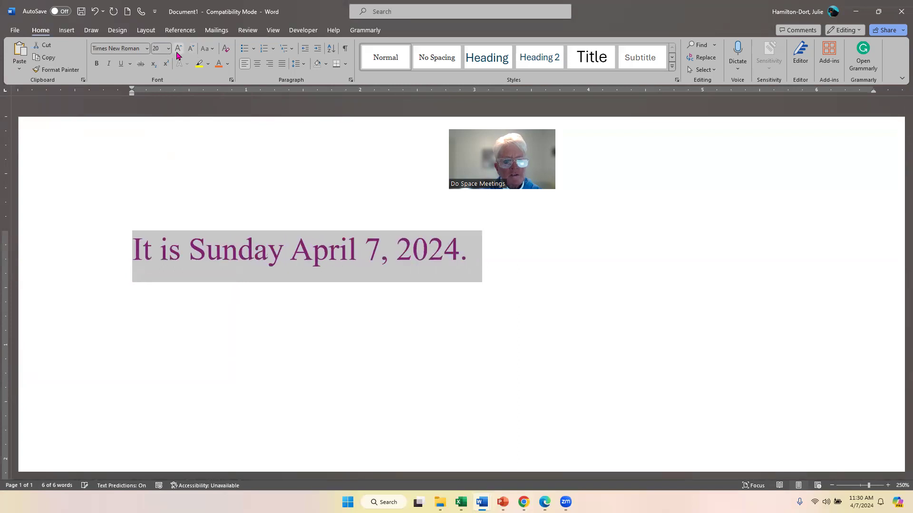
left_click(177, 52)
left_click(177, 51)
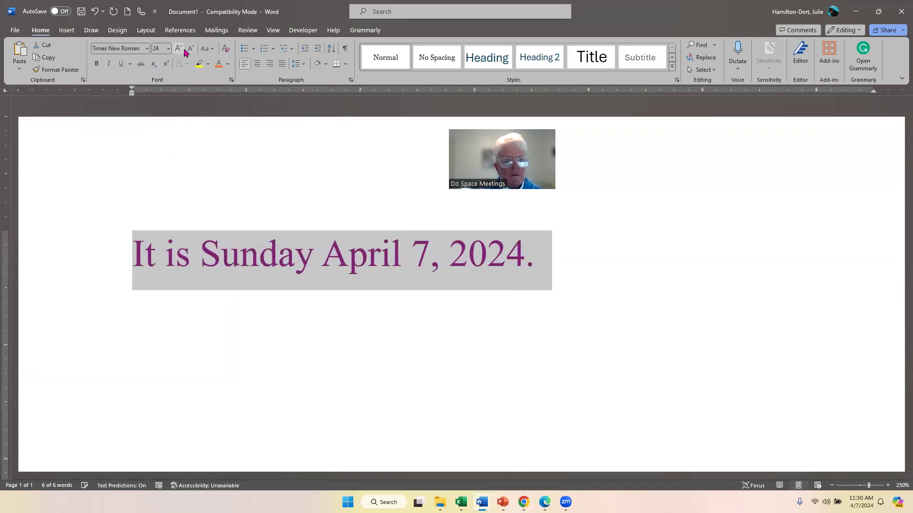
left_click(190, 52)
left_click(189, 51)
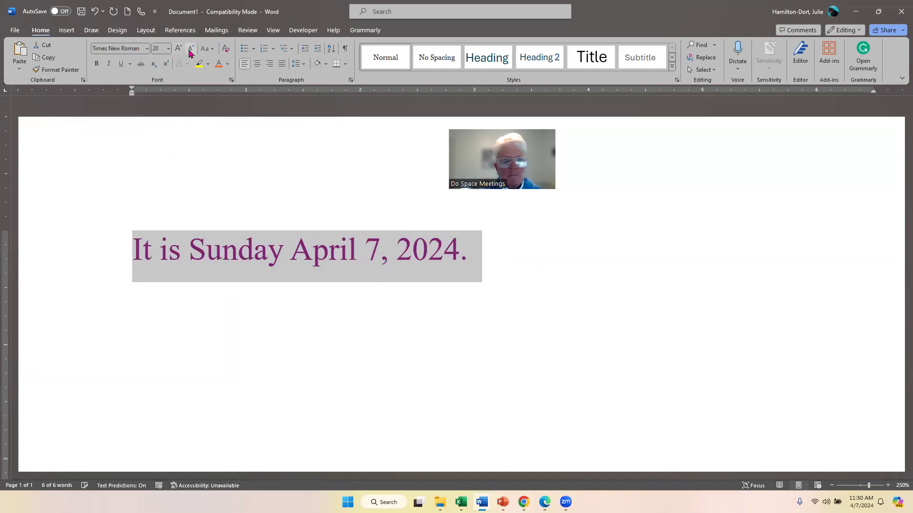
left_click(189, 51)
left_click(178, 52)
left_click(190, 51)
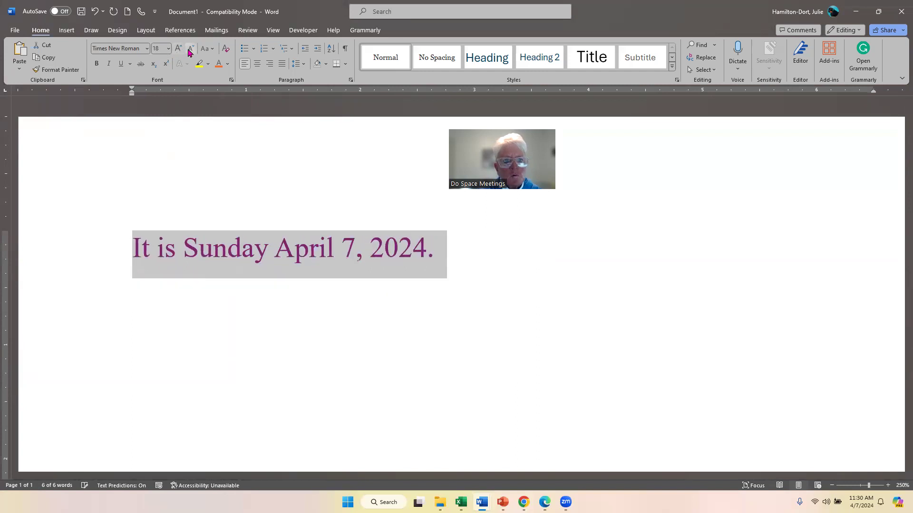
left_click(212, 49)
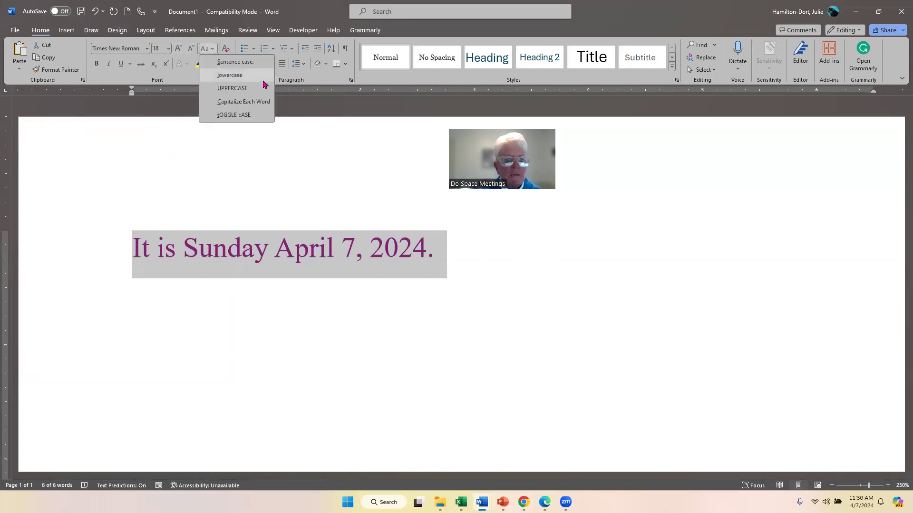
Cycle the date sentence through lowercase, UPPERCASE and Capitalize Each Word, finishing in Sentence case.
left_click(263, 80)
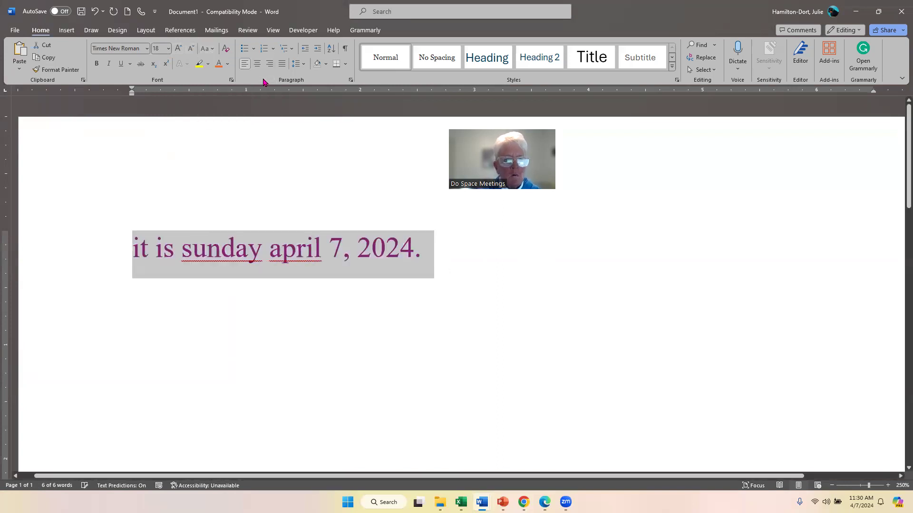
left_click(211, 49)
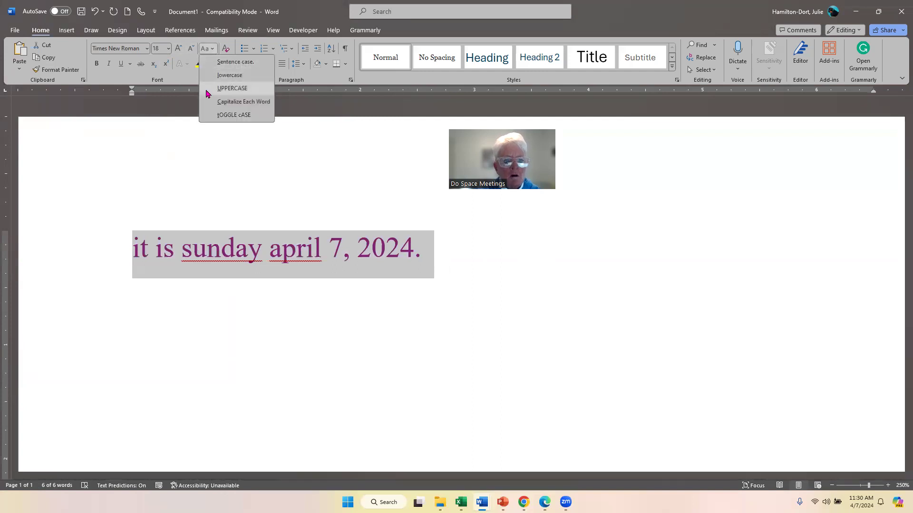
left_click(223, 89)
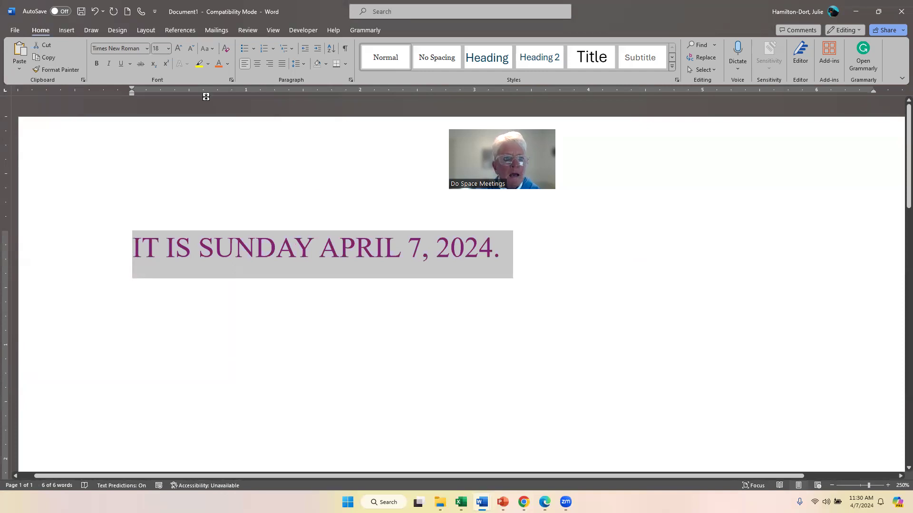
left_click(212, 49)
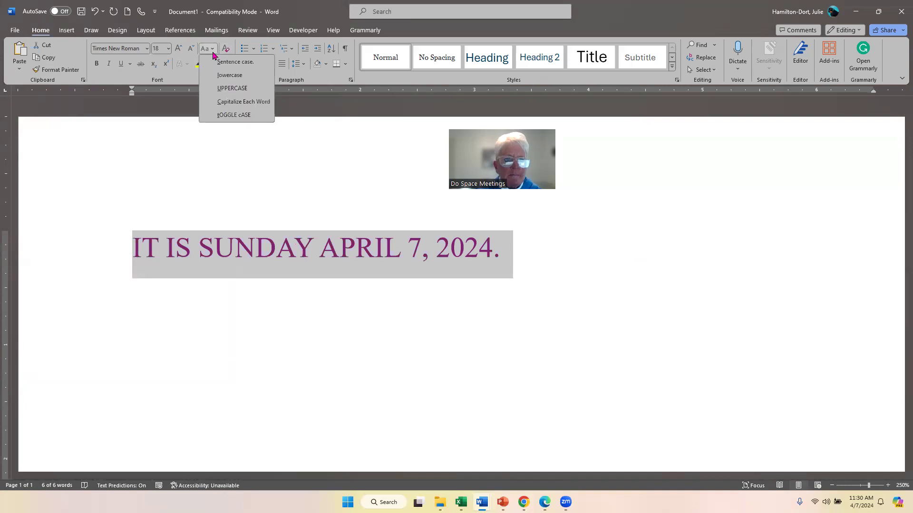
left_click(223, 102)
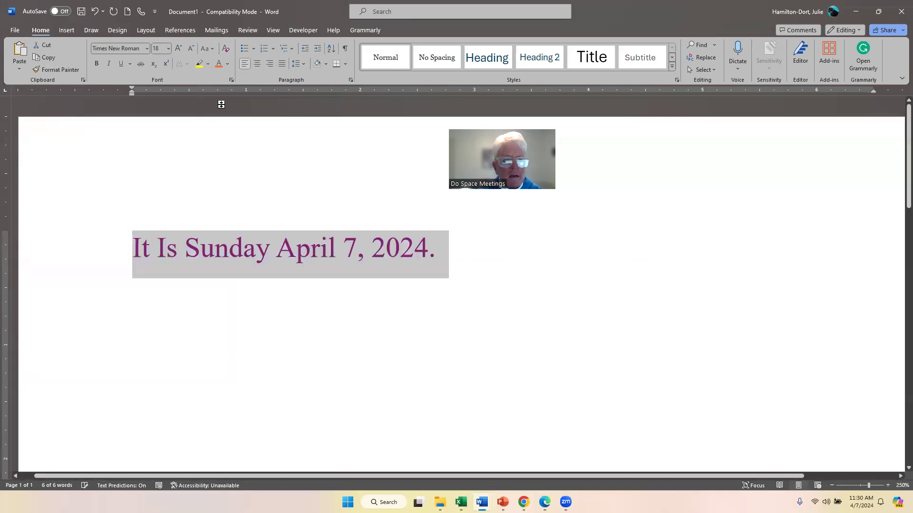
left_click(211, 49)
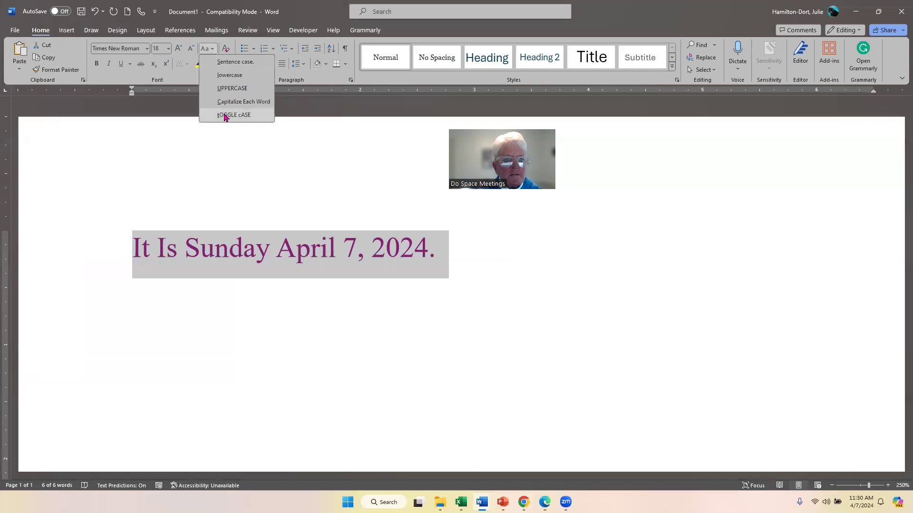
left_click(235, 66)
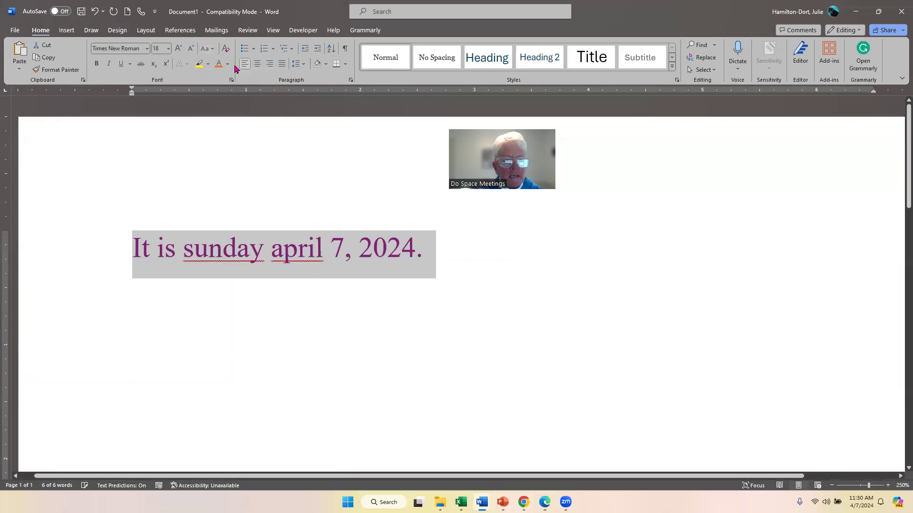
left_click(203, 259)
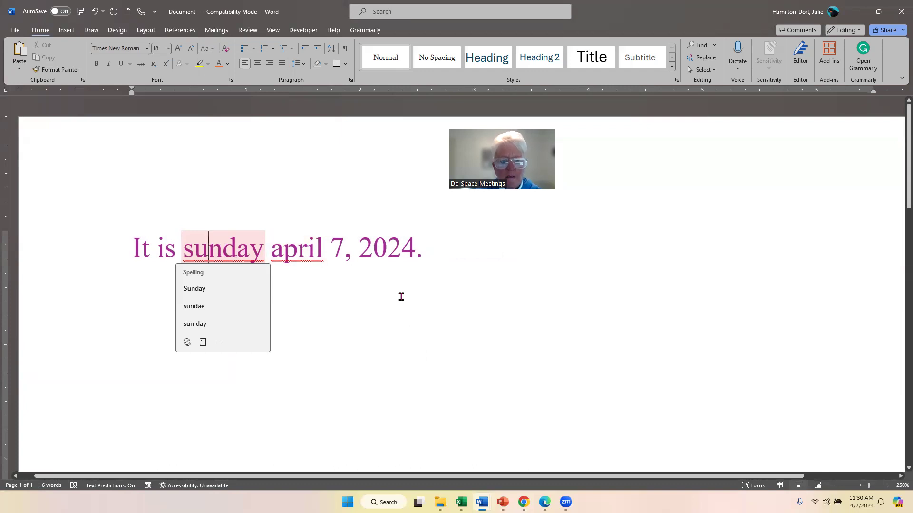
Accept the capitalized Sunday and April spelling corrections, then select the date line.
left_click(207, 289)
left_click(288, 249)
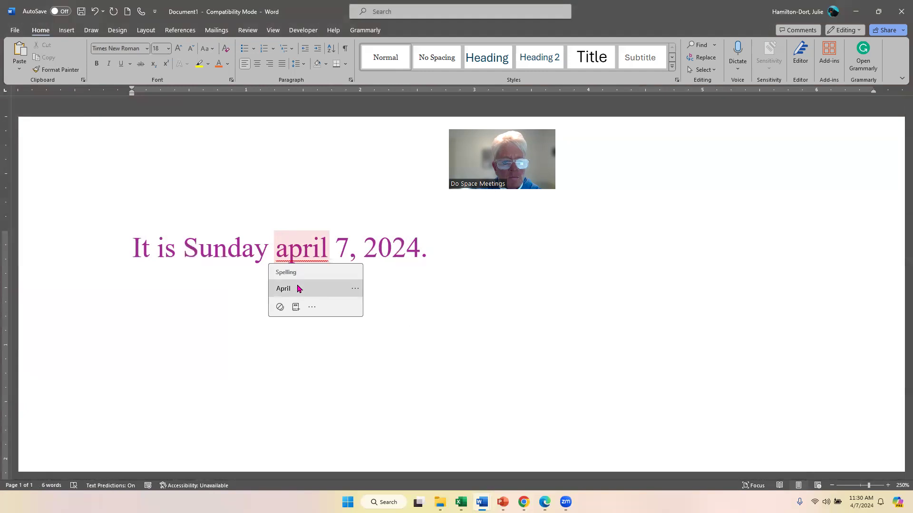
left_click(298, 290)
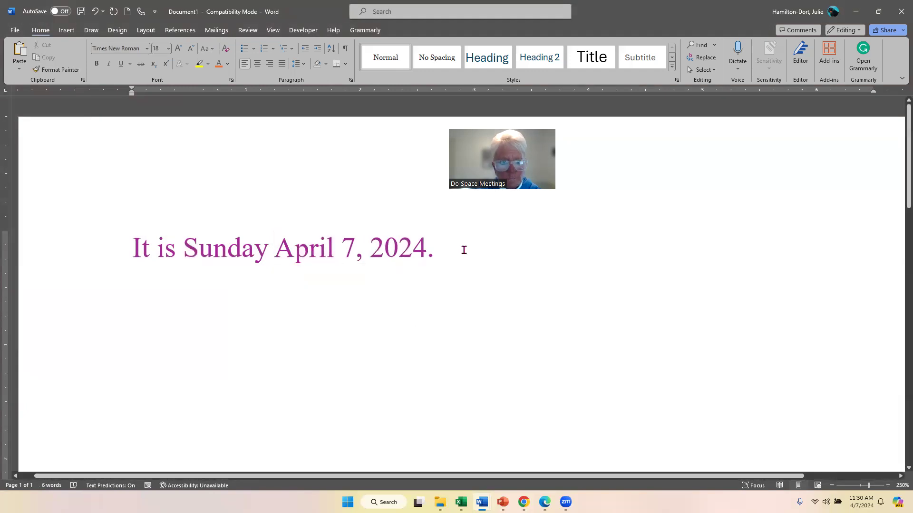
left_click(59, 258)
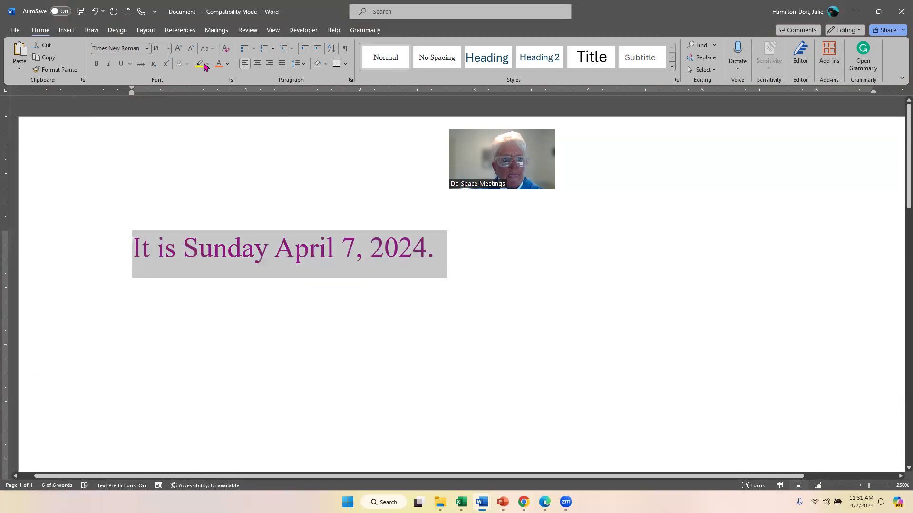
left_click(227, 51)
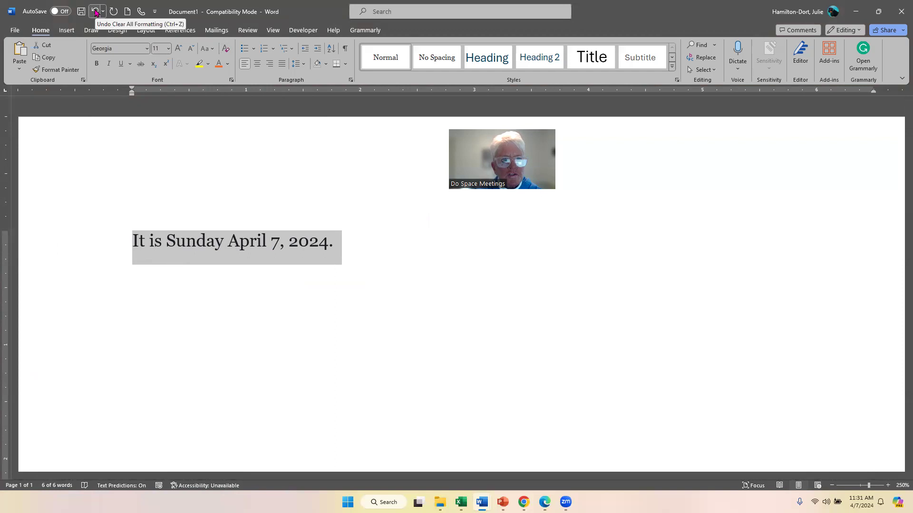
left_click(95, 12)
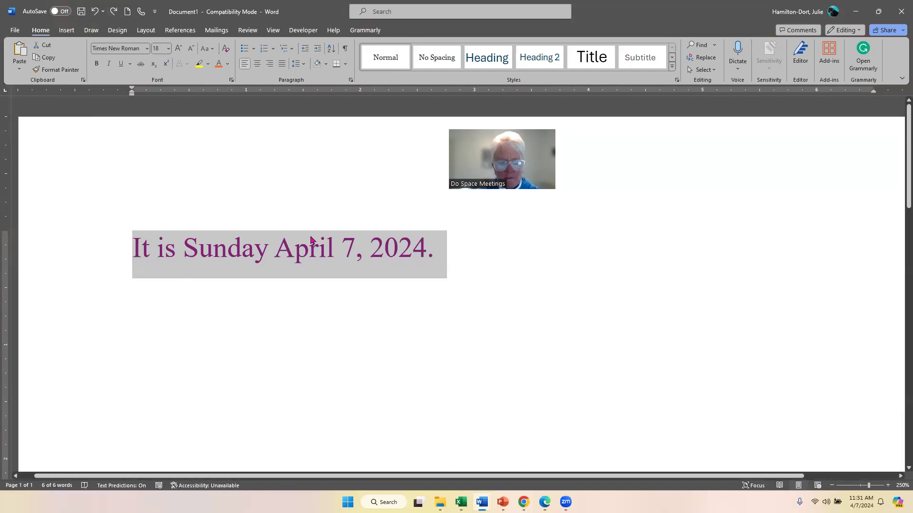
key("Delete")
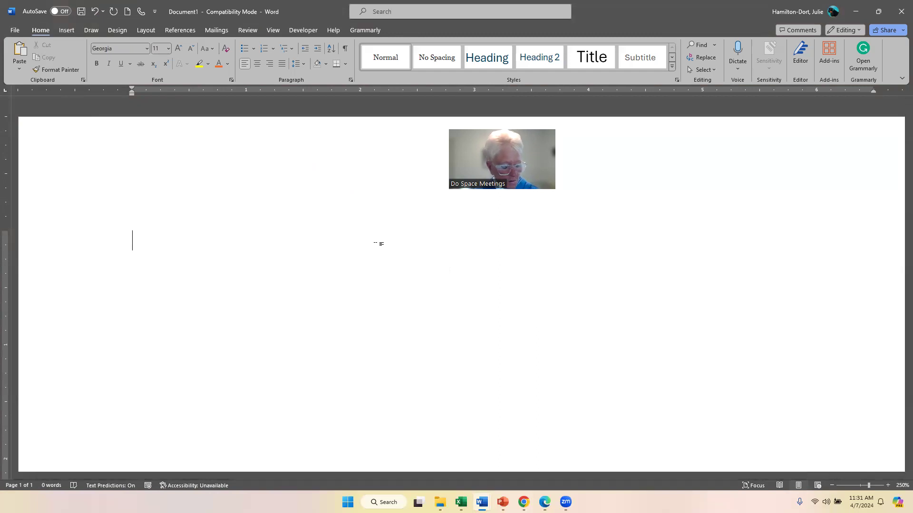
key("ctrl+z")
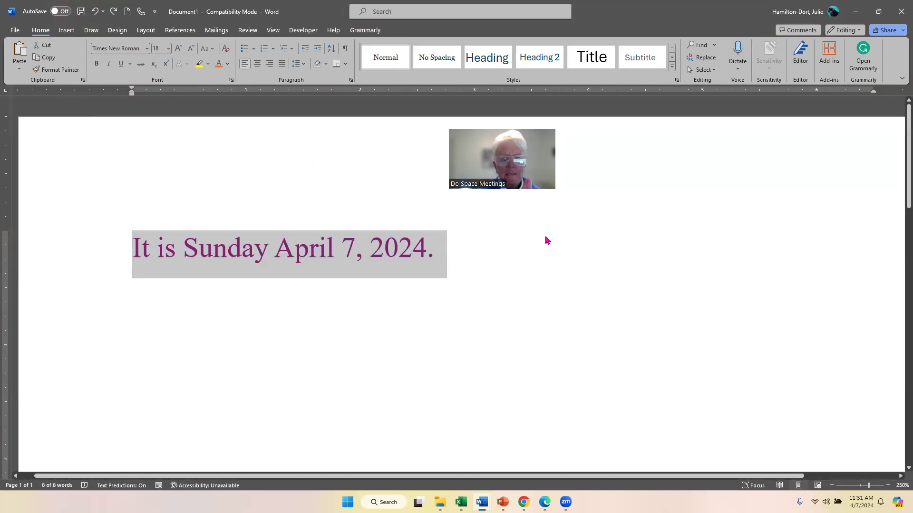
left_click(436, 275)
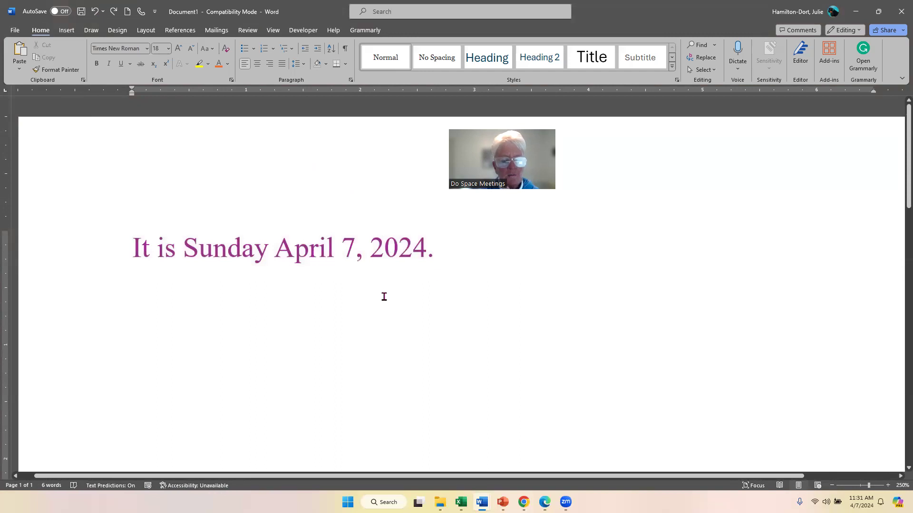
left_click(97, 241)
left_click(96, 64)
left_click(109, 64)
left_click(121, 63)
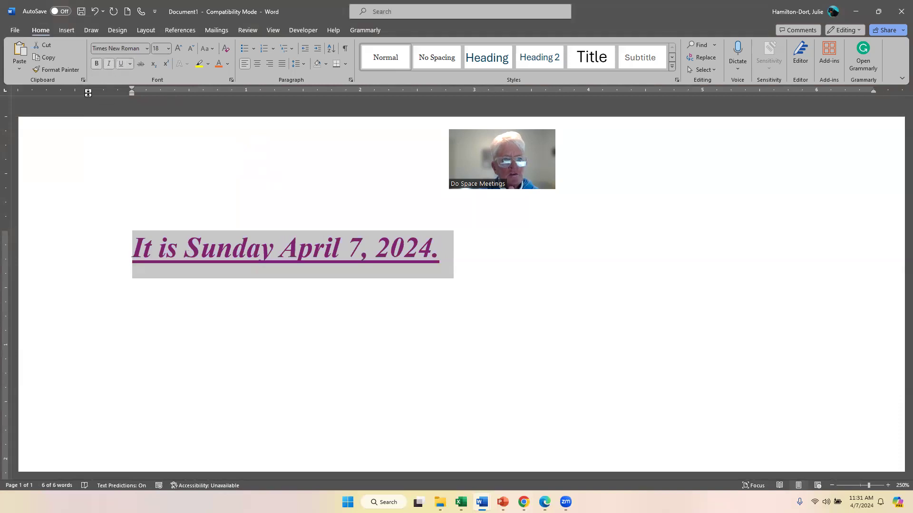
left_click(96, 67)
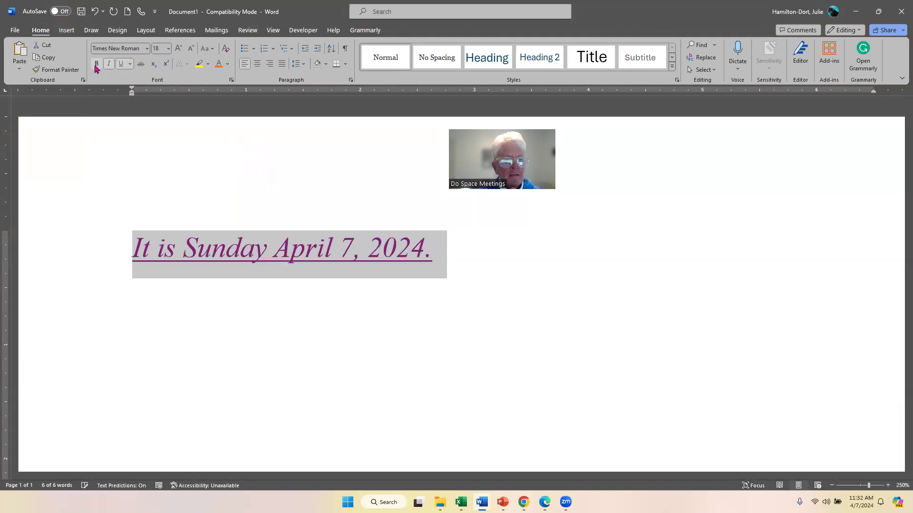
left_click(109, 65)
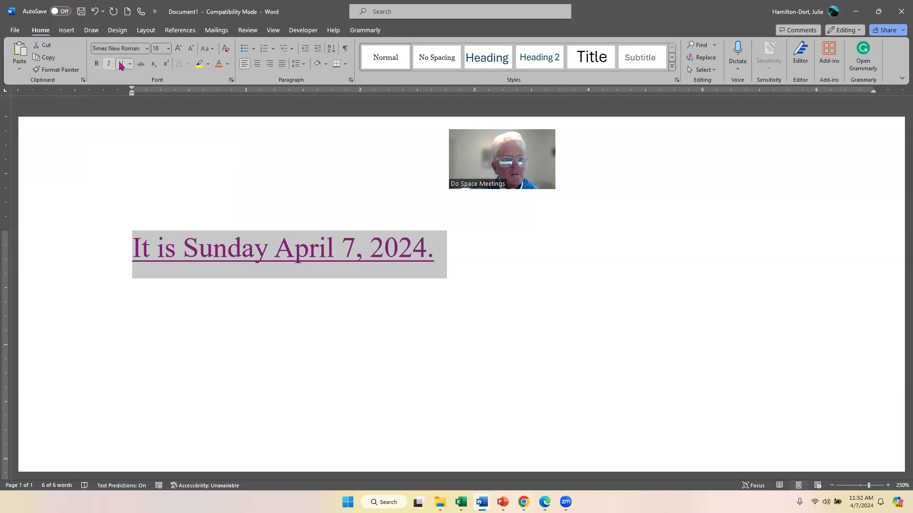
left_click(121, 65)
left_click(140, 64)
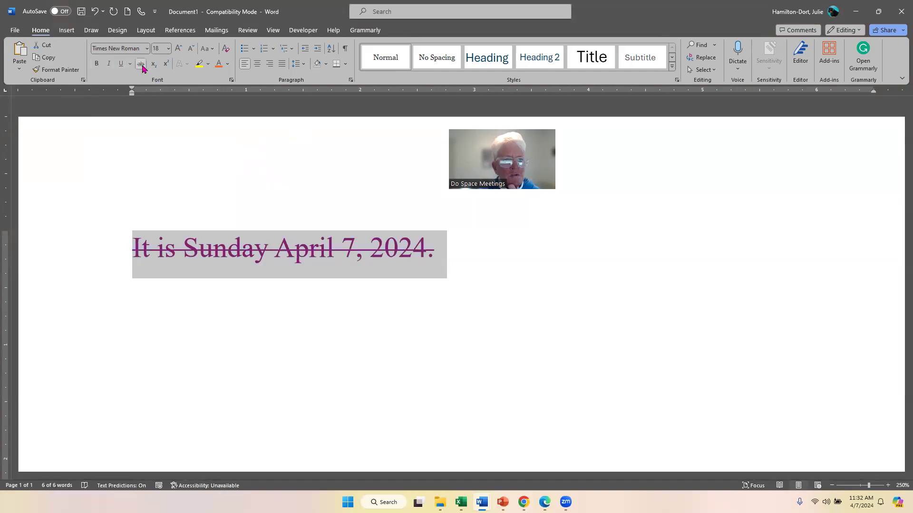
left_click(141, 65)
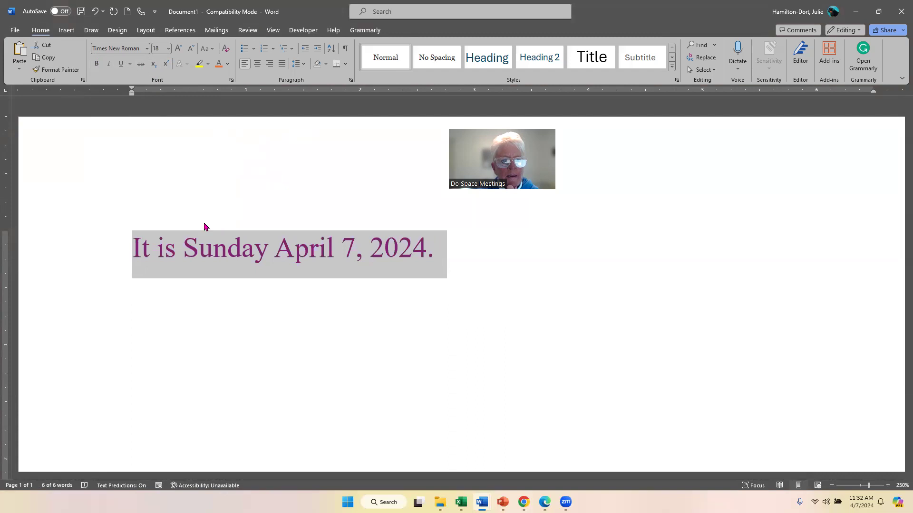
Add a line break after the date sentence and briefly select the word Sunday.
left_click(199, 247)
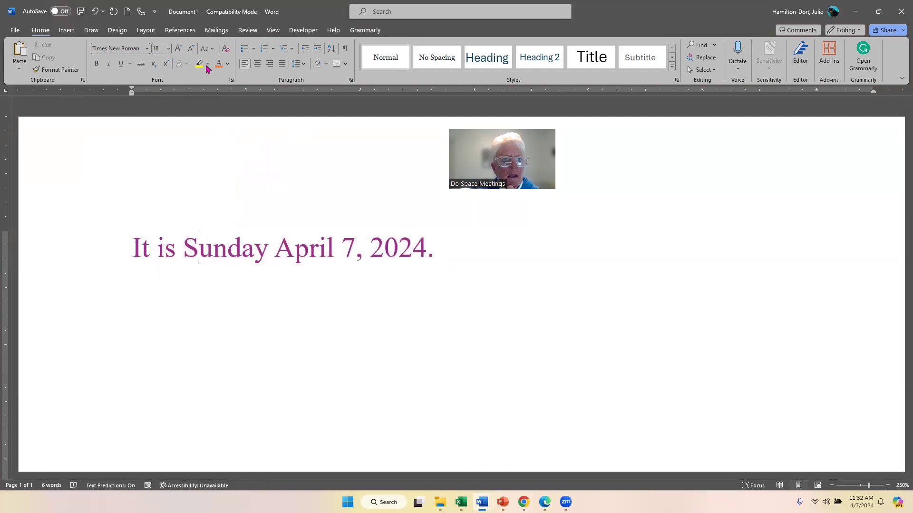
left_click(457, 254)
key("Return")
key("Return")
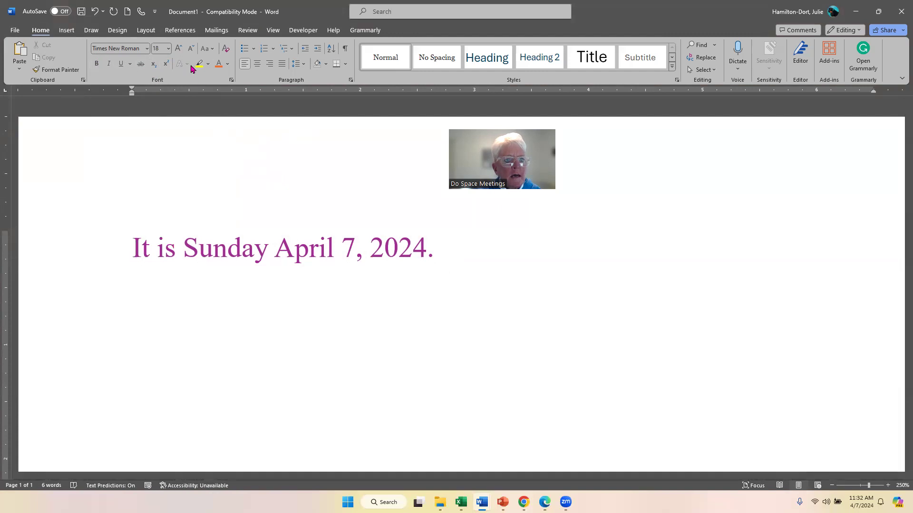
double_click(238, 251)
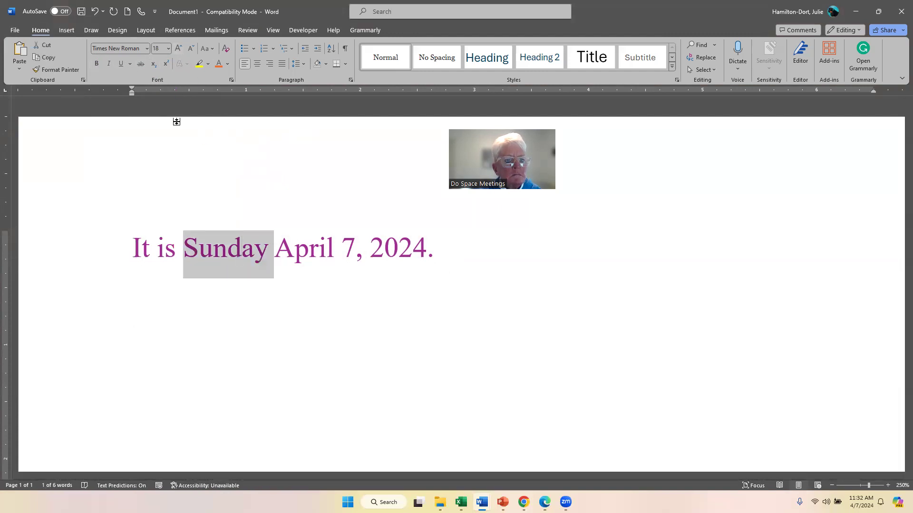
left_click(212, 250)
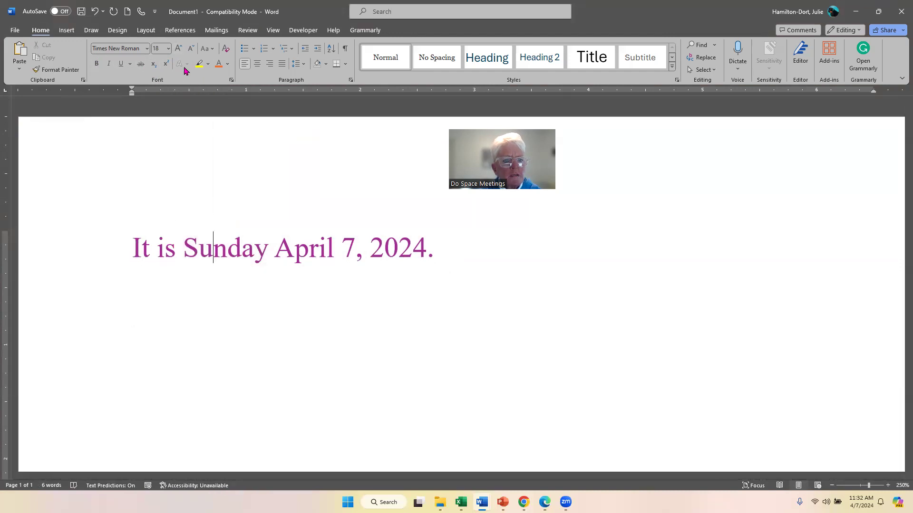
Colour the whole date sentence teal, leaving it without any highlight.
left_click(91, 249)
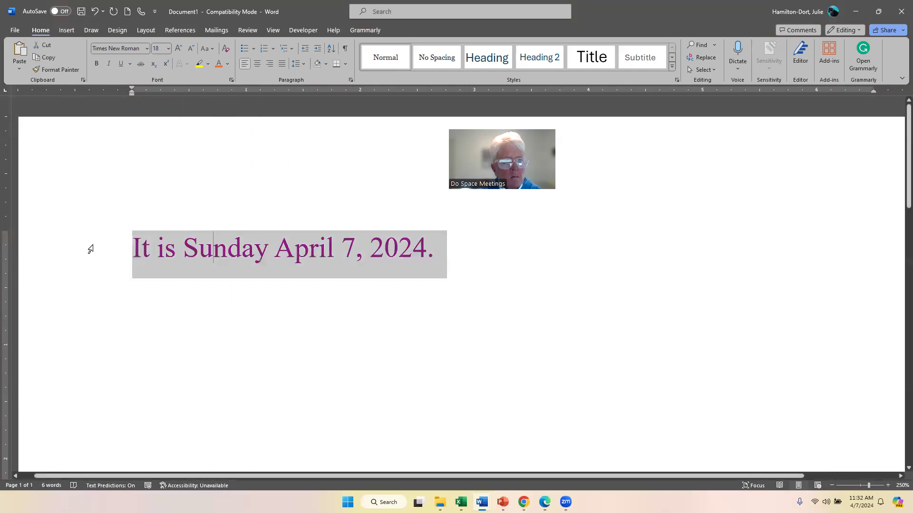
left_click(208, 64)
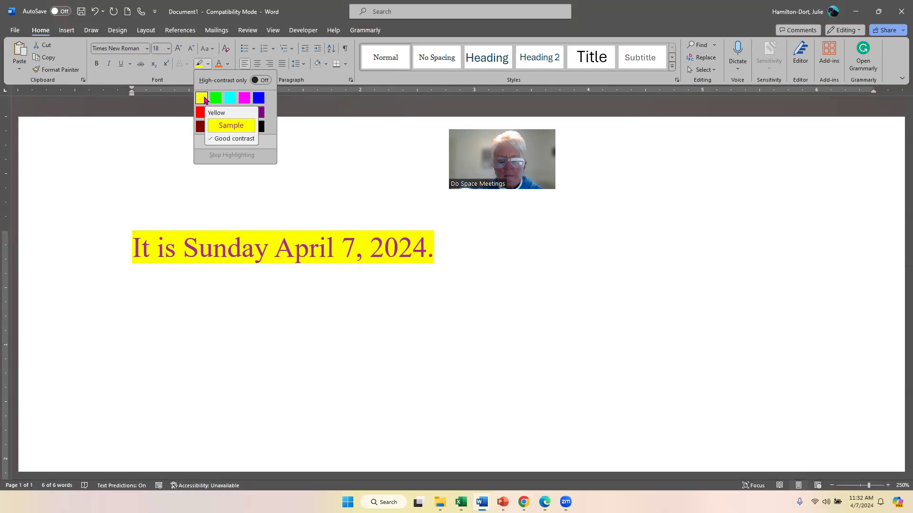
left_click(439, 248)
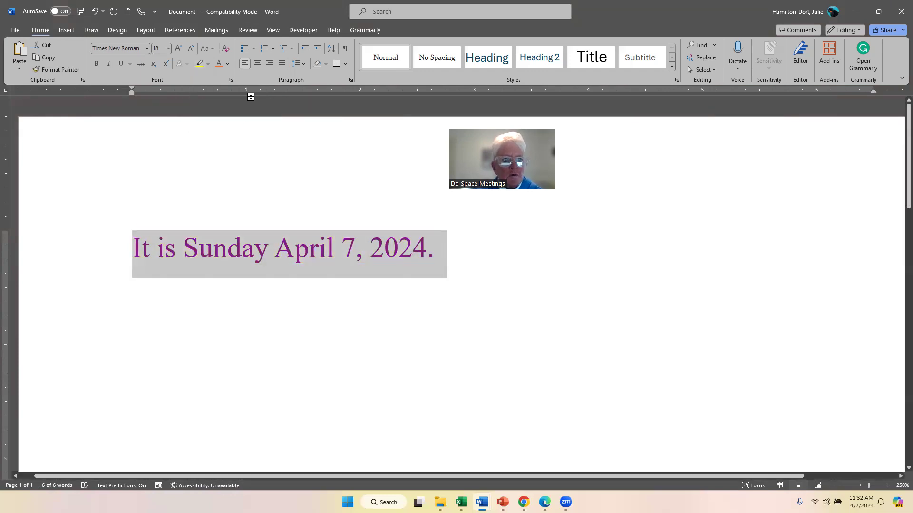
left_click(228, 65)
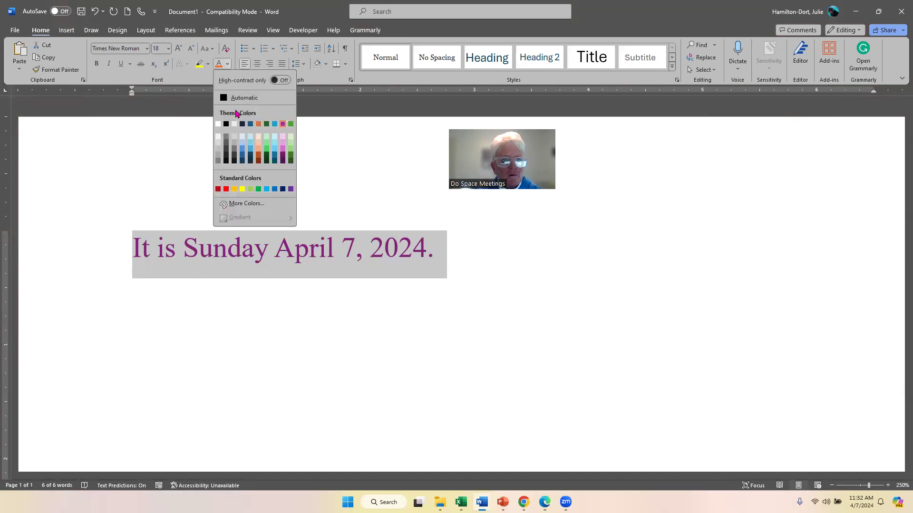
left_click(274, 124)
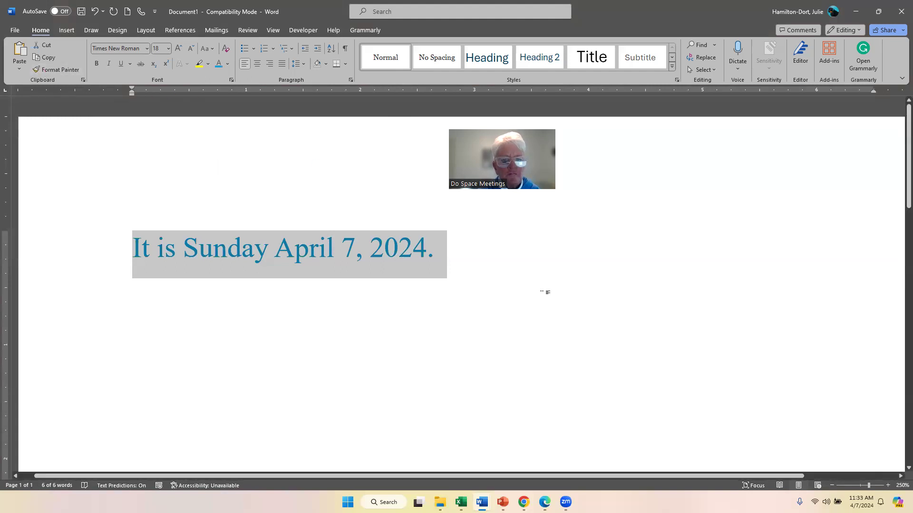
Start a new line below the date sentence without applying bullets.
left_click(466, 248)
key("Return")
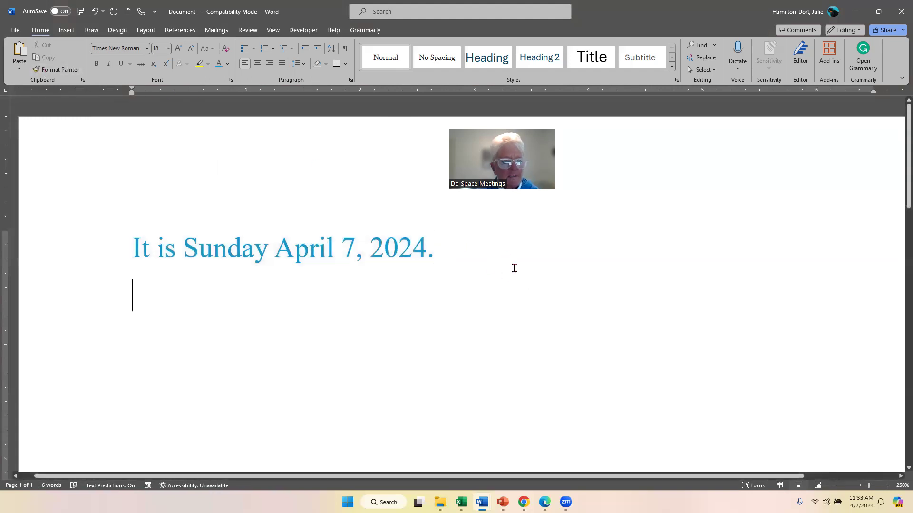
left_click(254, 49)
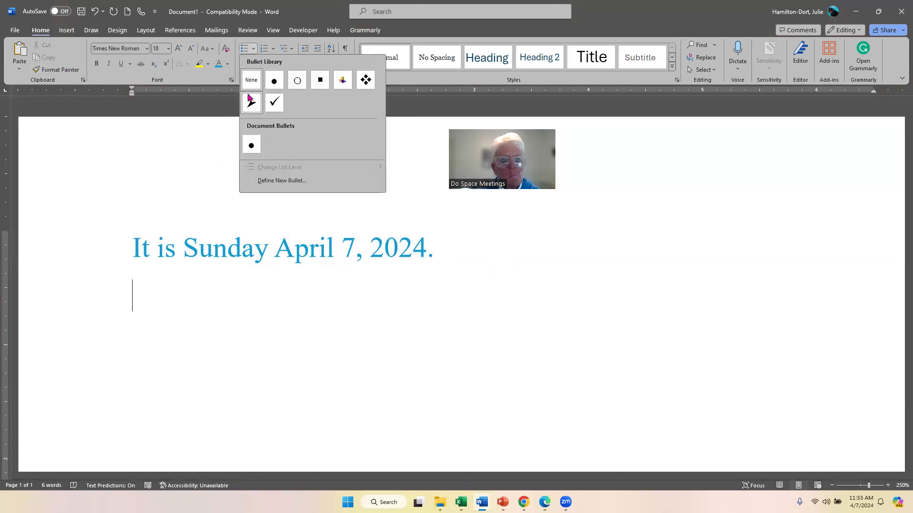
left_click(466, 286)
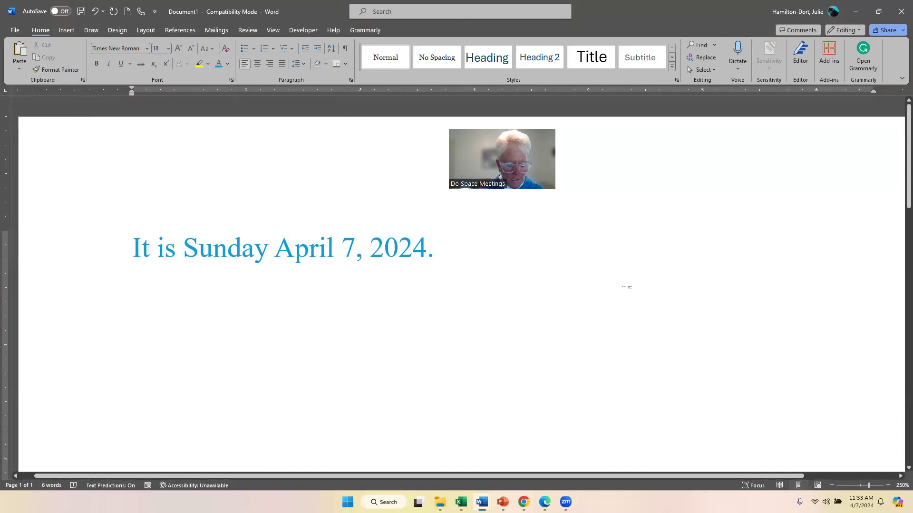
Type Hamburger, Chips, Ketchup and Onion Rings on separate lines, fix typos, and select them.
type("Ham")
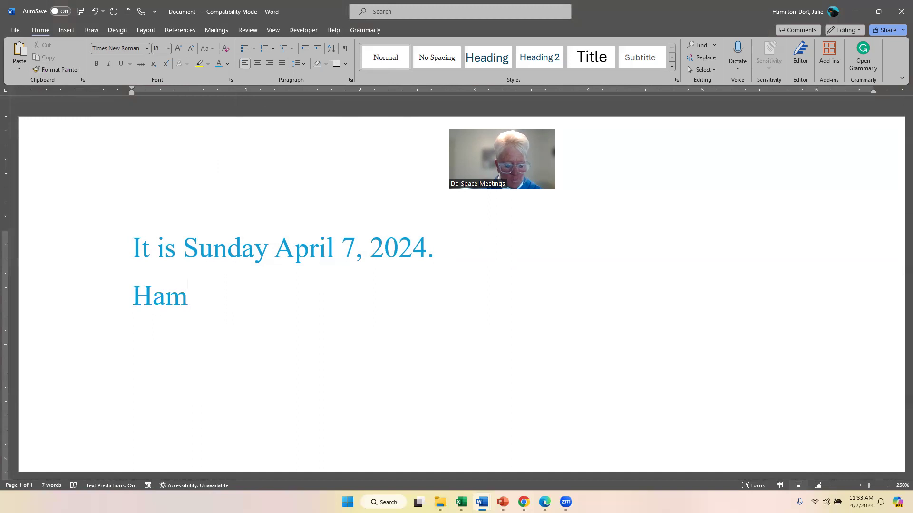
type("burgewr")
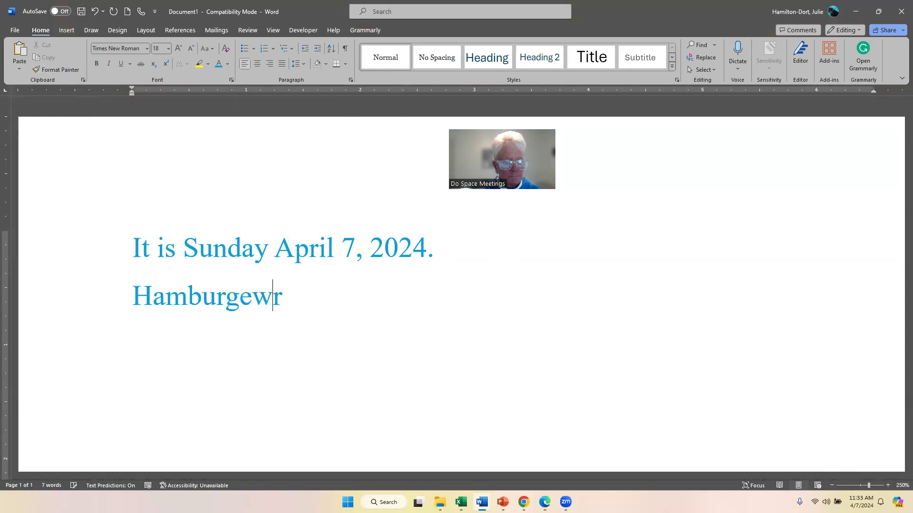
key("BackSpace")
key("BackSpace")
type("r")
key("Return")
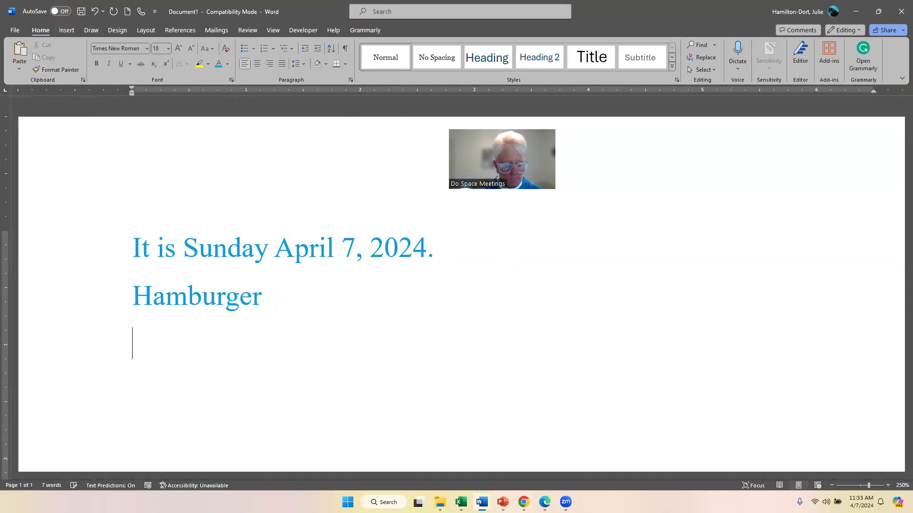
type("Chips")
key("Return")
type("Ketch")
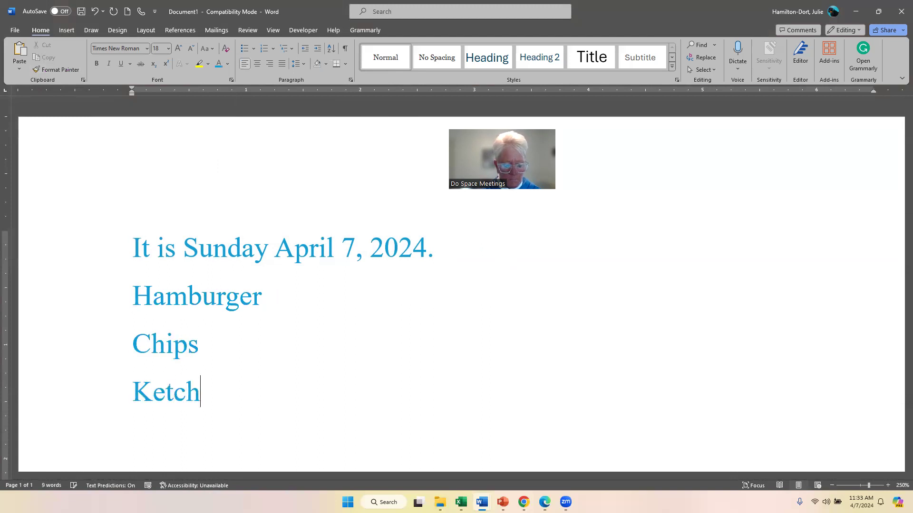
type("up")
key("Return")
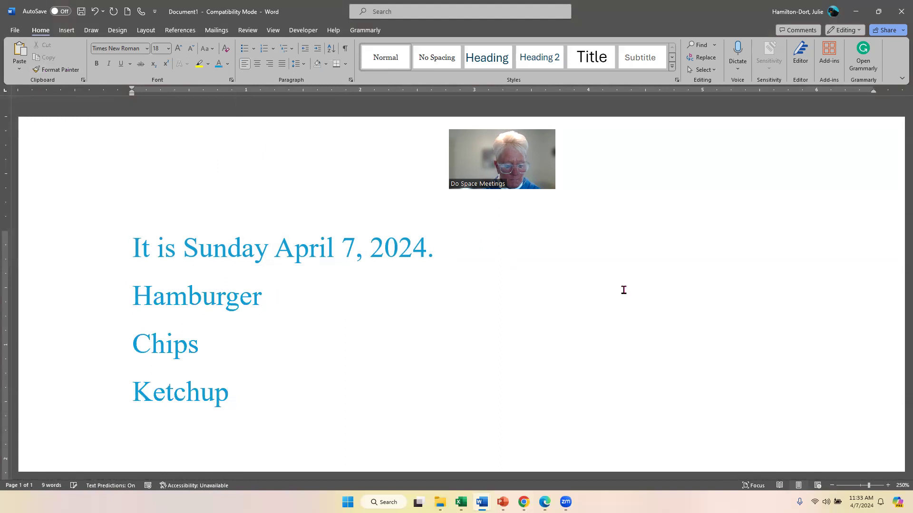
type("Onion Riings")
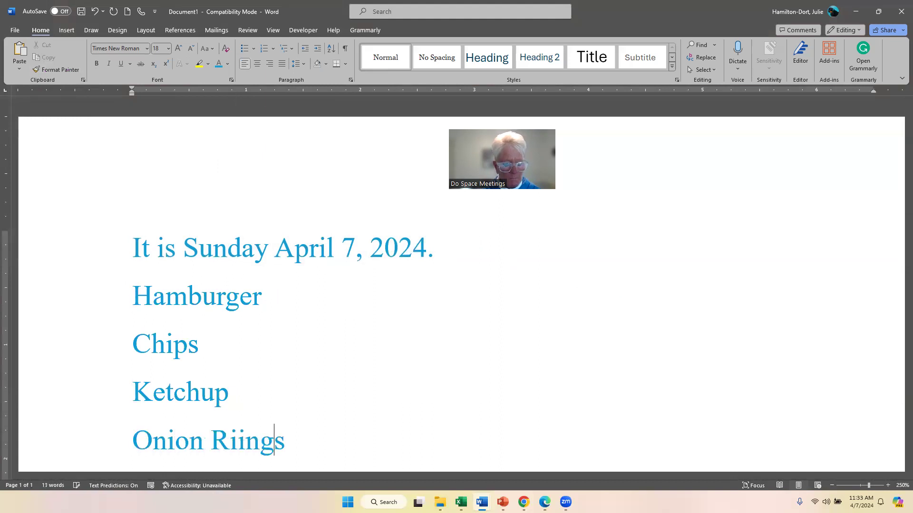
key("BackSpace")
key("BackSpace")
key("BackSpace")
key("BackSpace")
type("ngs")
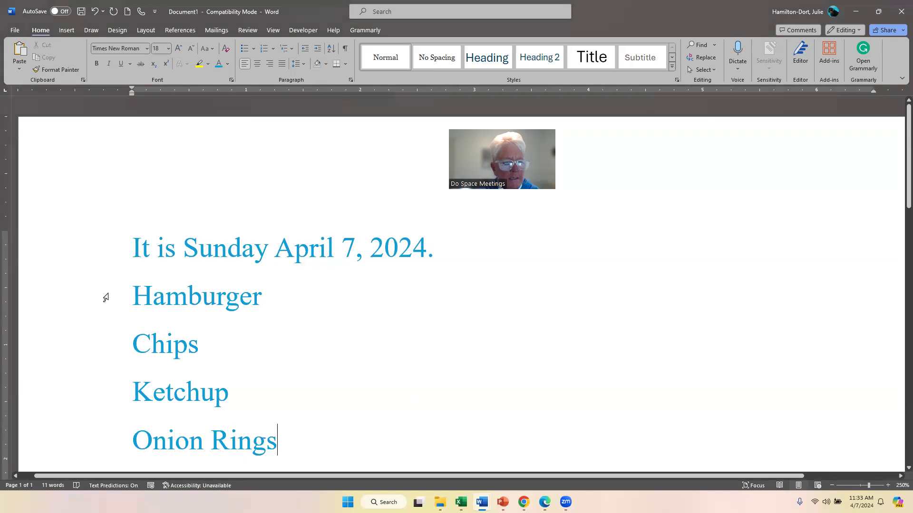
left_click_drag(101, 299, 76, 444)
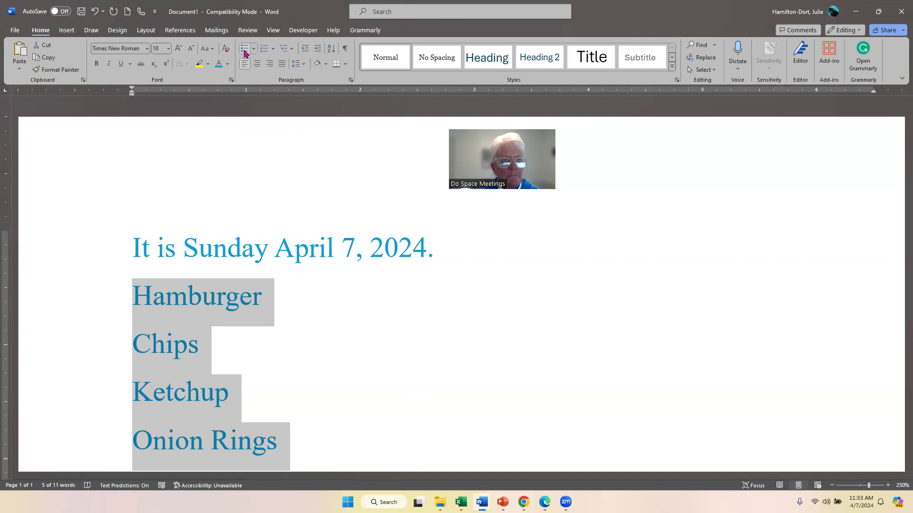
Apply the colourful cross bullet to the four selected food lines.
left_click(253, 48)
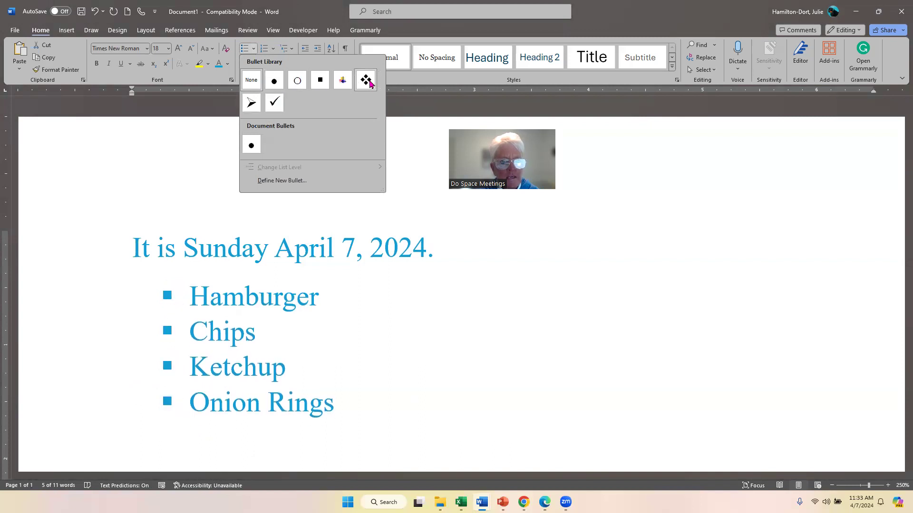
left_click(342, 81)
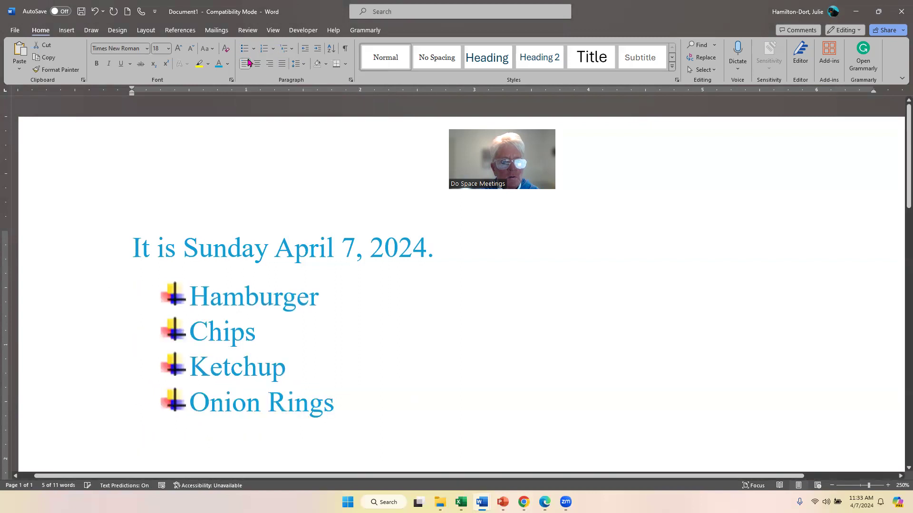
Insert an indented '99% Lean' sub-bullet under Hamburger, correcting the typing slip.
left_click(334, 312)
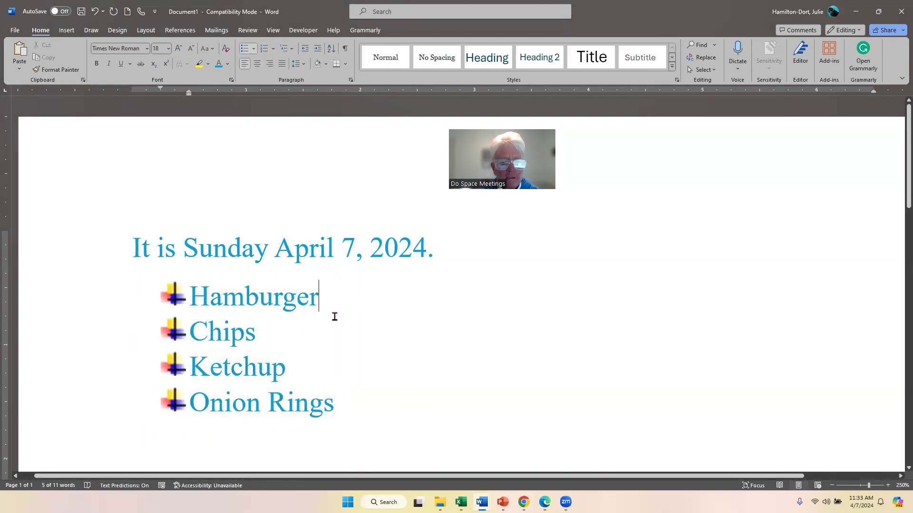
key("Return")
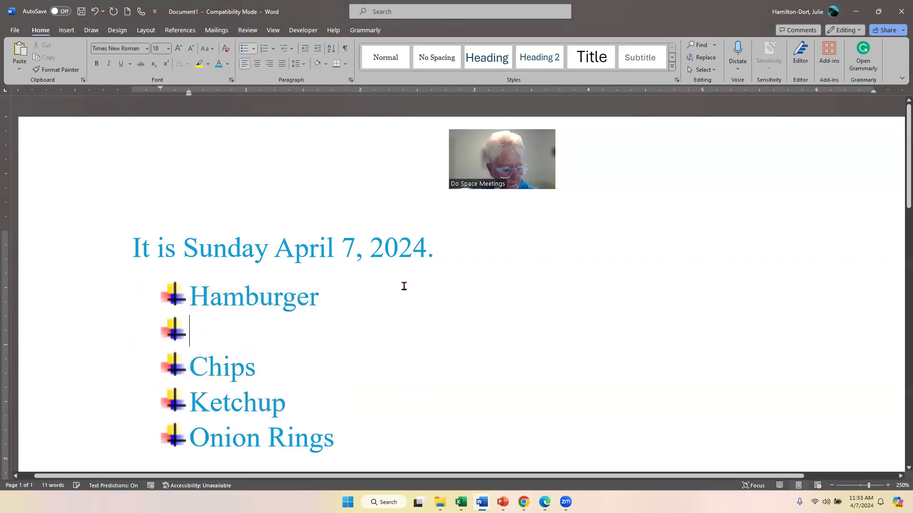
key("Tab")
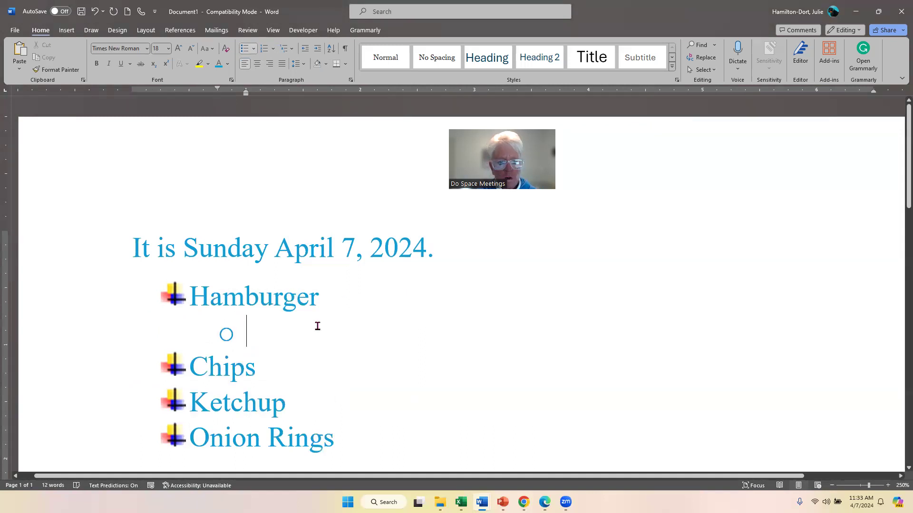
left_click(346, 295)
left_click(282, 334)
key("BackSpace")
key("BackSpace")
key("BackSpace")
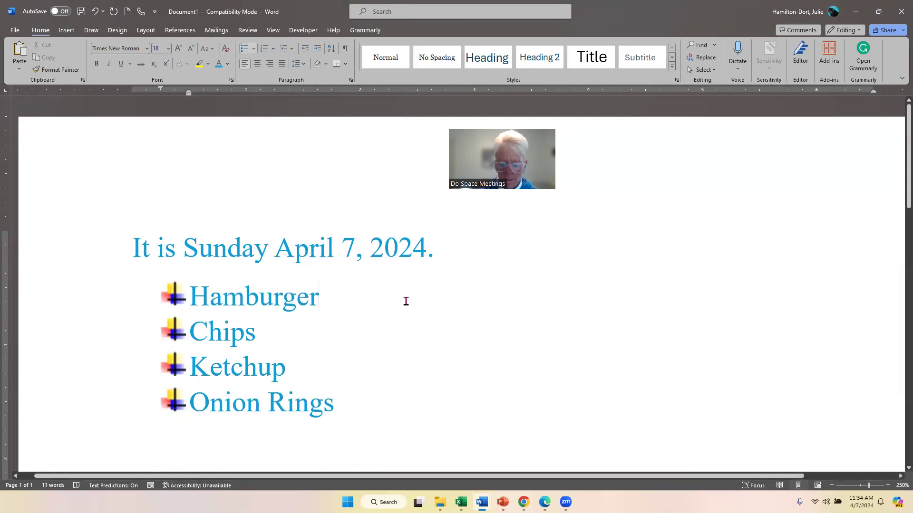
key("Return")
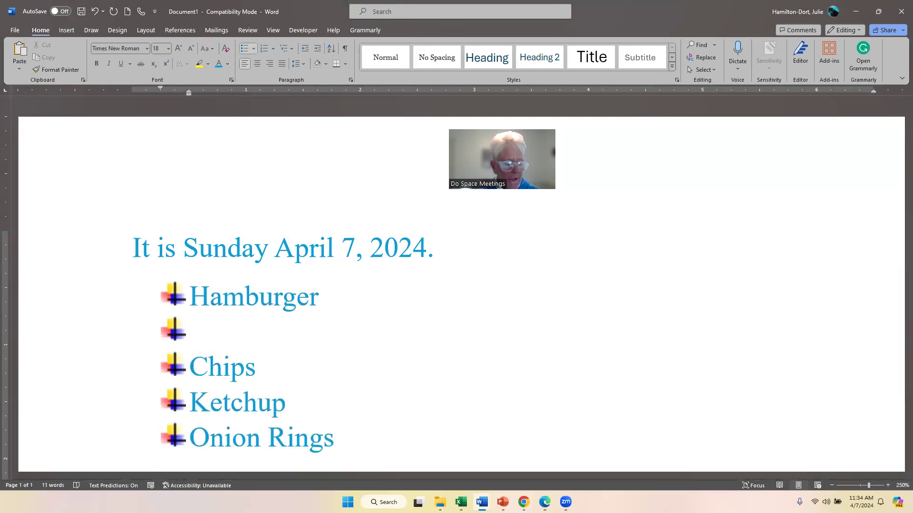
key("Tab")
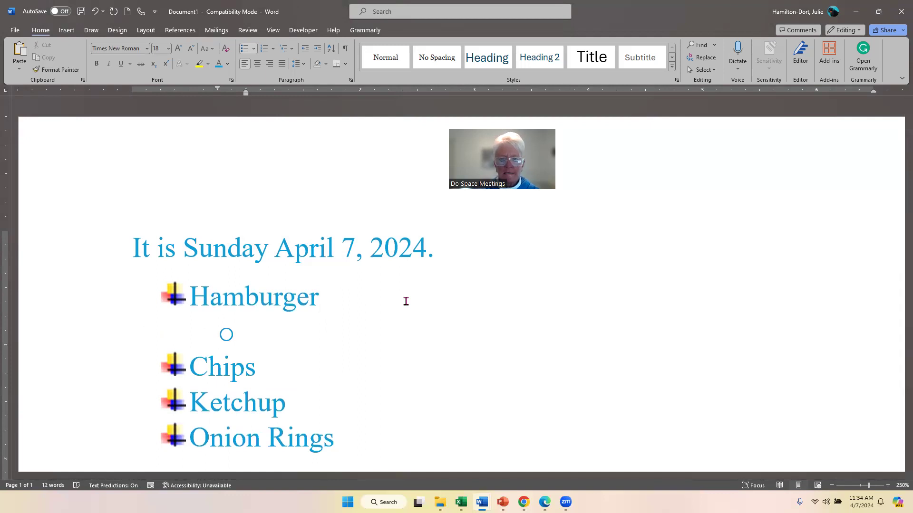
type("99% Leand")
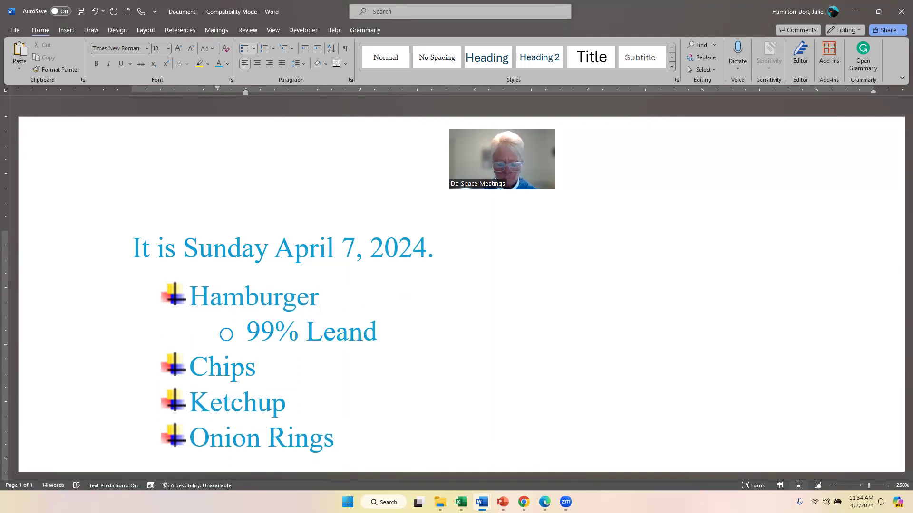
key("BackSpace")
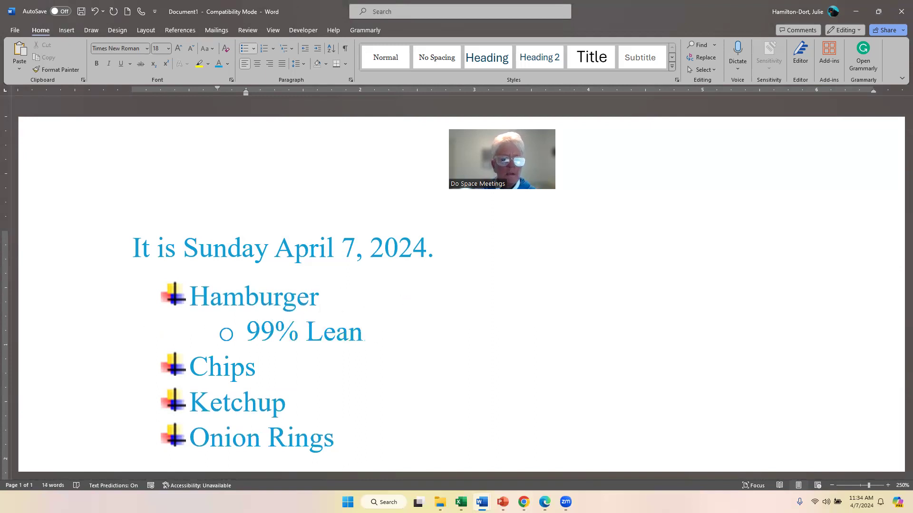
left_click(263, 338)
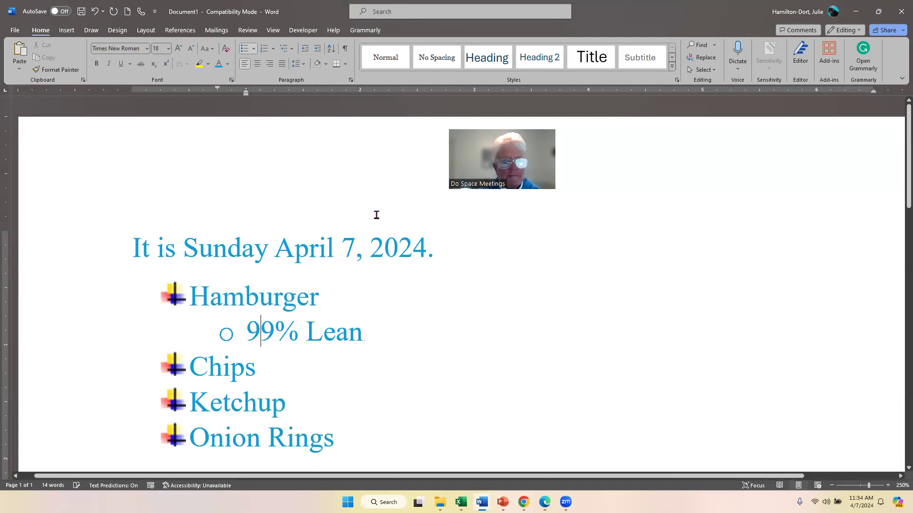
left_click(252, 49)
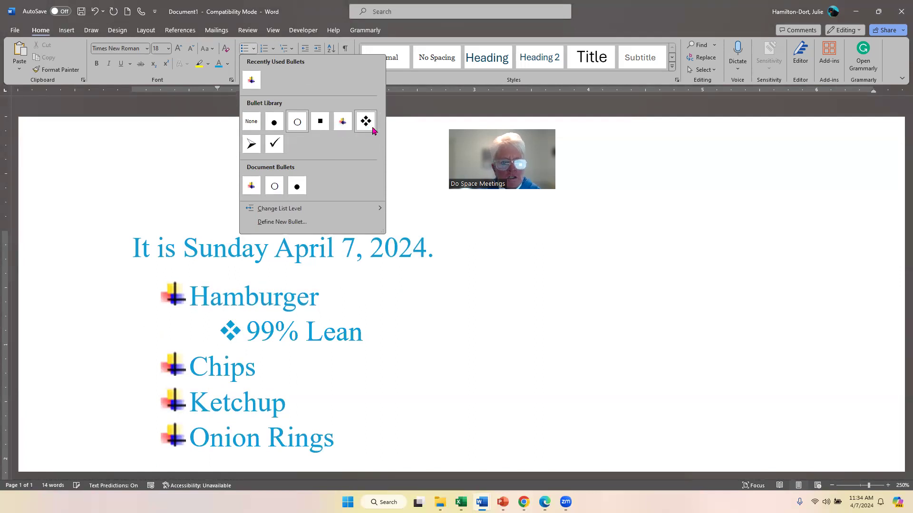
left_click(282, 222)
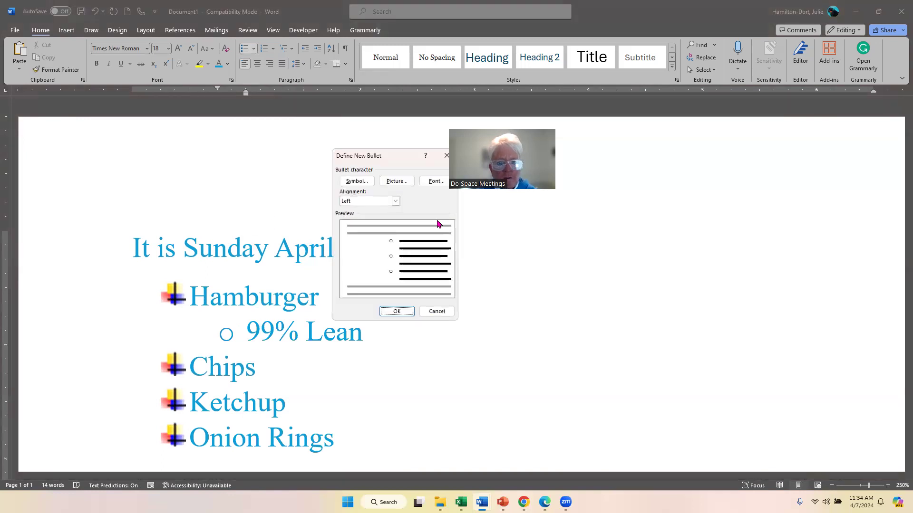
left_click_drag(371, 155, 302, 140)
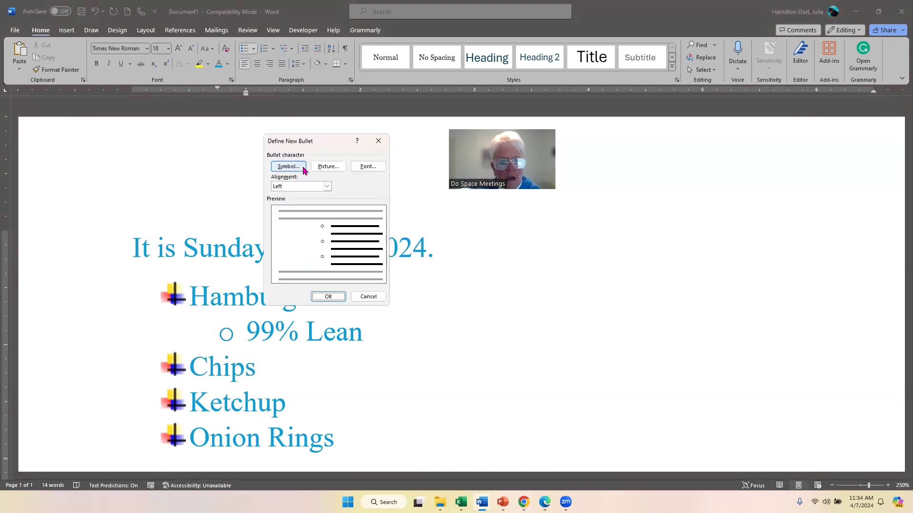
left_click(328, 167)
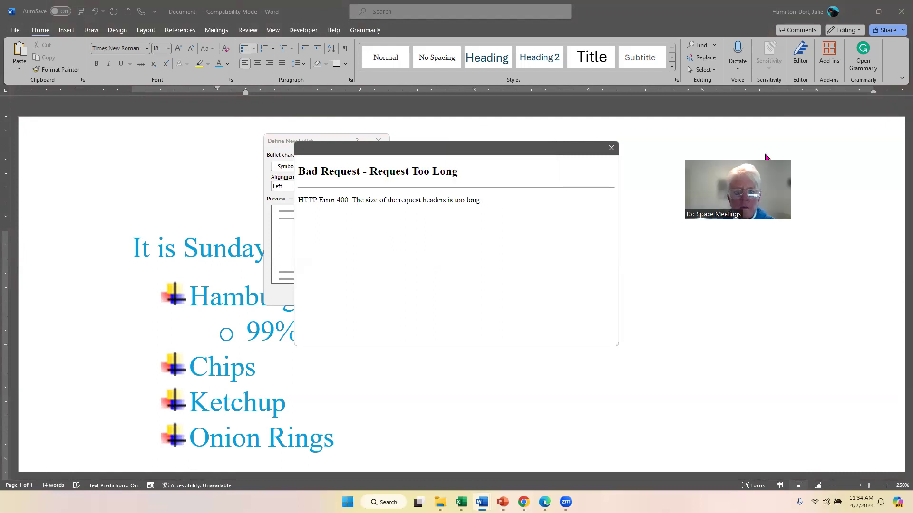
left_click(610, 149)
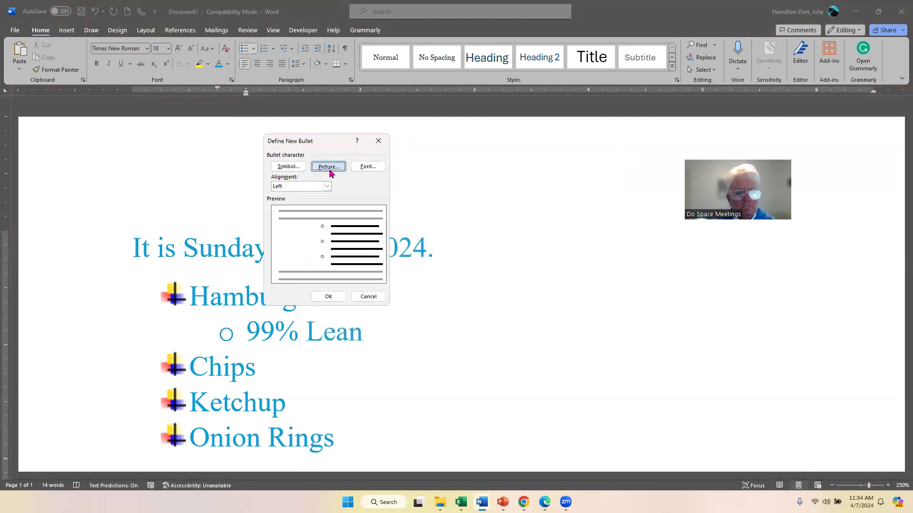
left_click(329, 168)
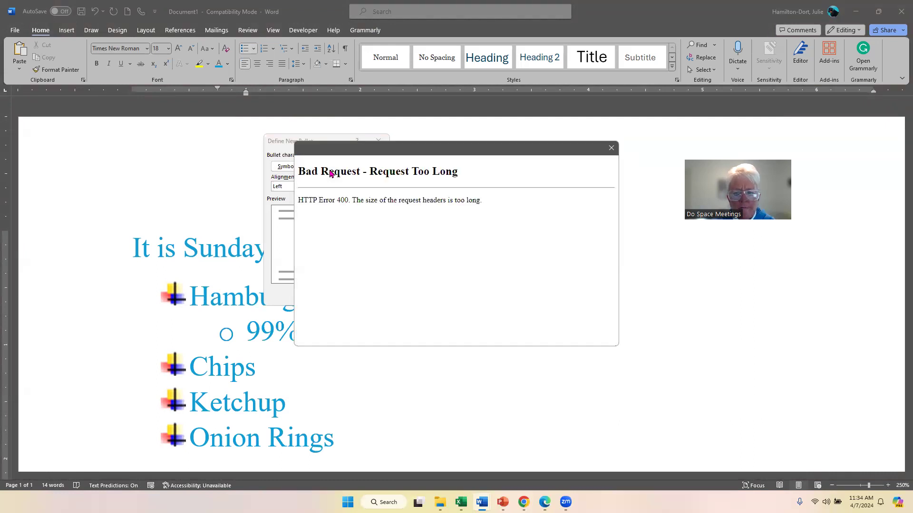
left_click(610, 149)
left_click_drag(340, 142, 399, 99)
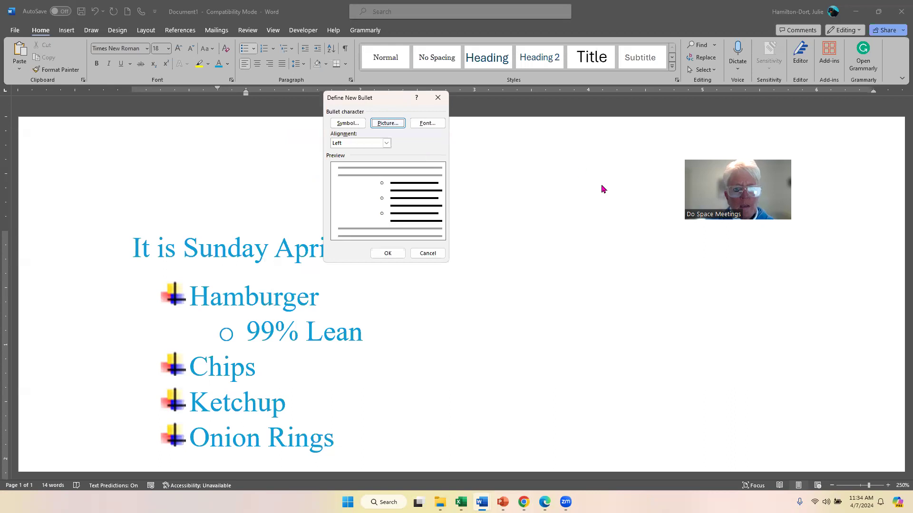
left_click(431, 252)
left_click(172, 296)
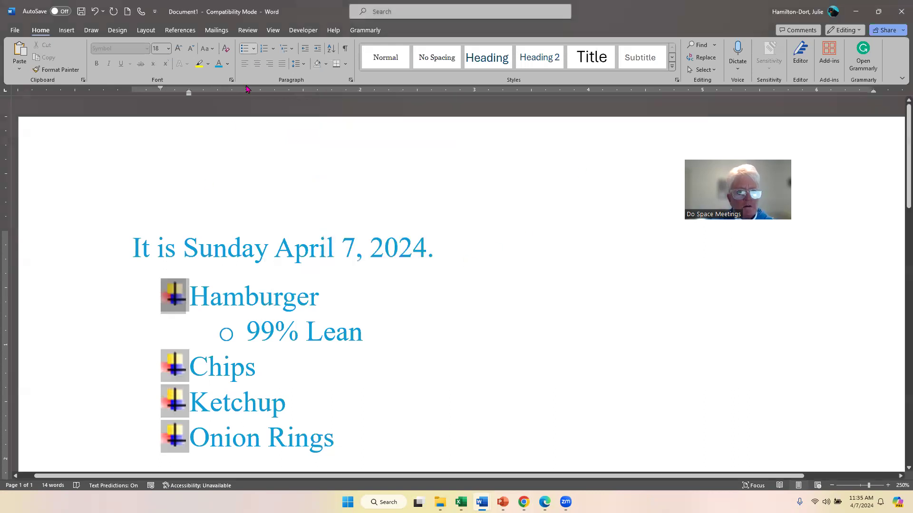
Convert the food list to numbering and delete the Ketchup item.
left_click(265, 50)
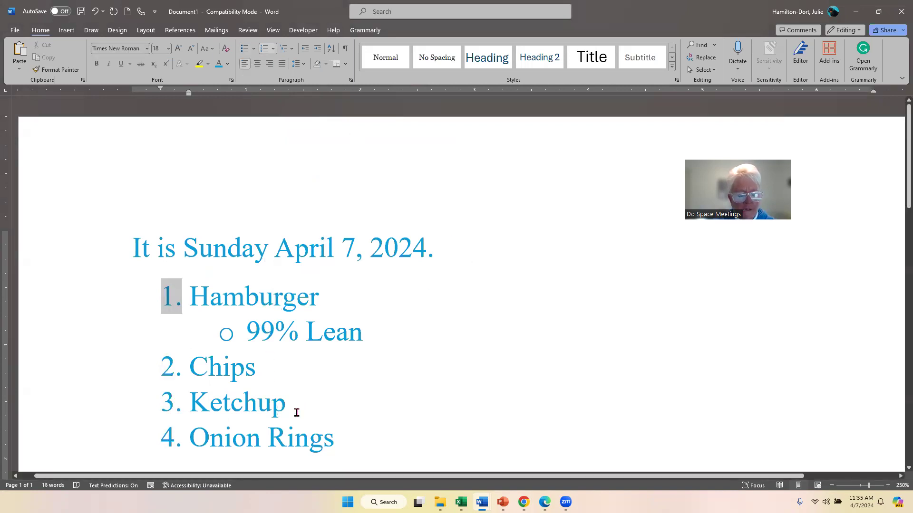
left_click_drag(296, 413, 164, 388)
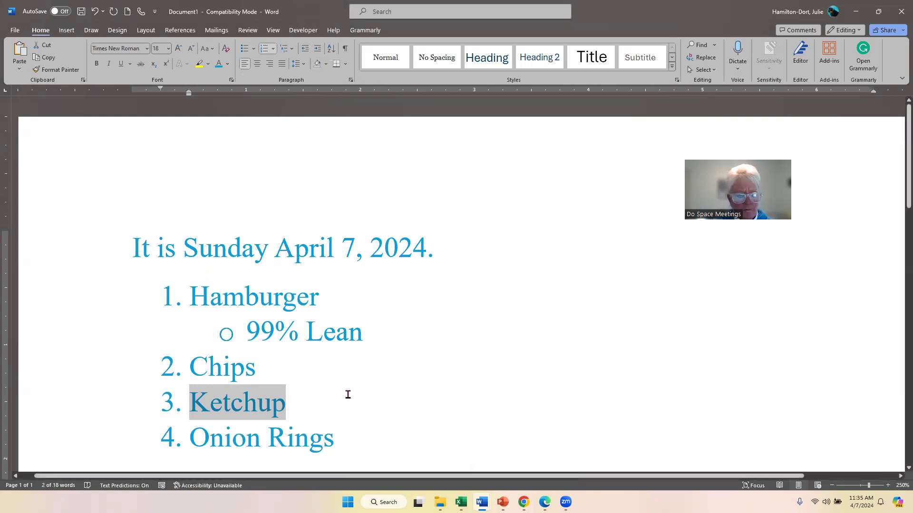
key("BackSpace")
key("BackSpace")
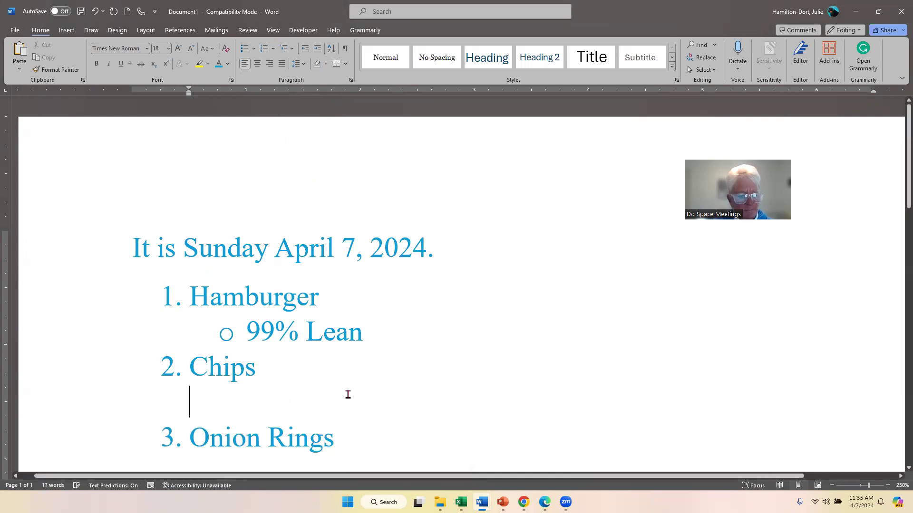
key("Return")
key("BackSpace")
key("BackSpace")
key("BackSpace")
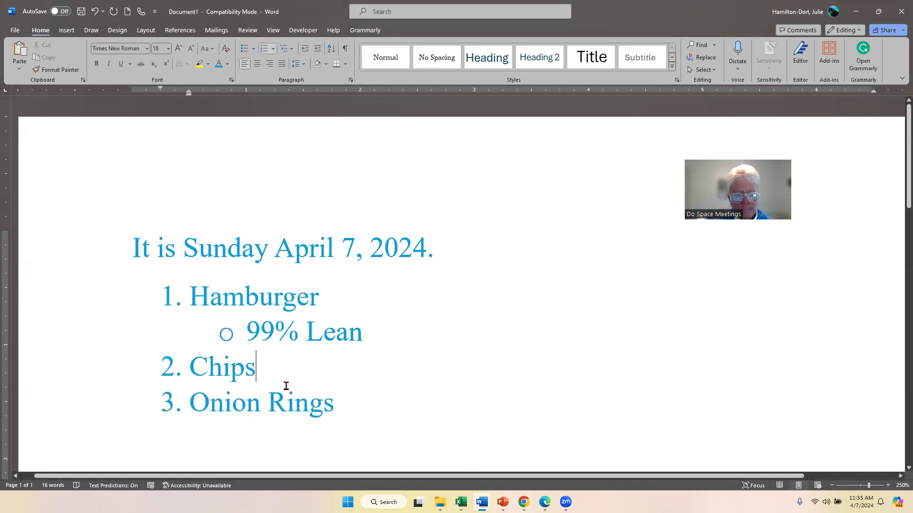
Add Mustard as numbered item 2 right after the 99% Lean sub-item.
left_click(322, 296)
left_click(371, 331)
key("Return")
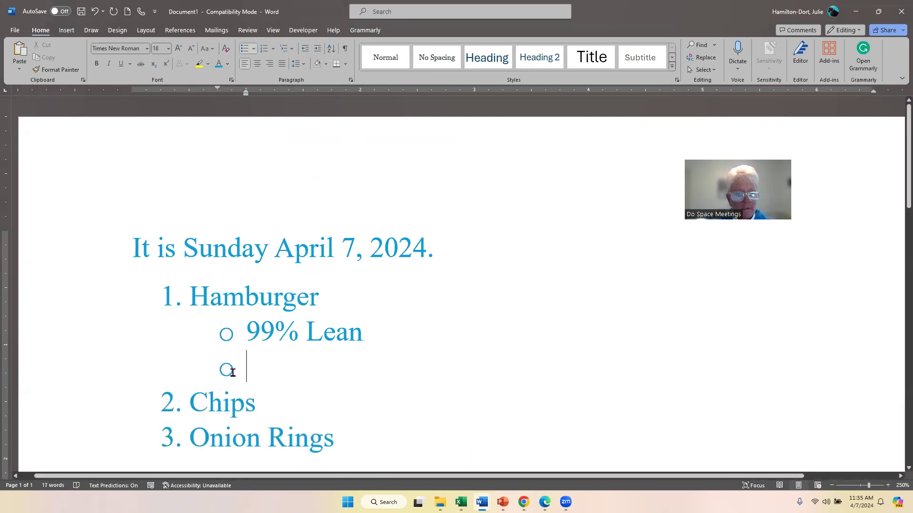
left_click(306, 49)
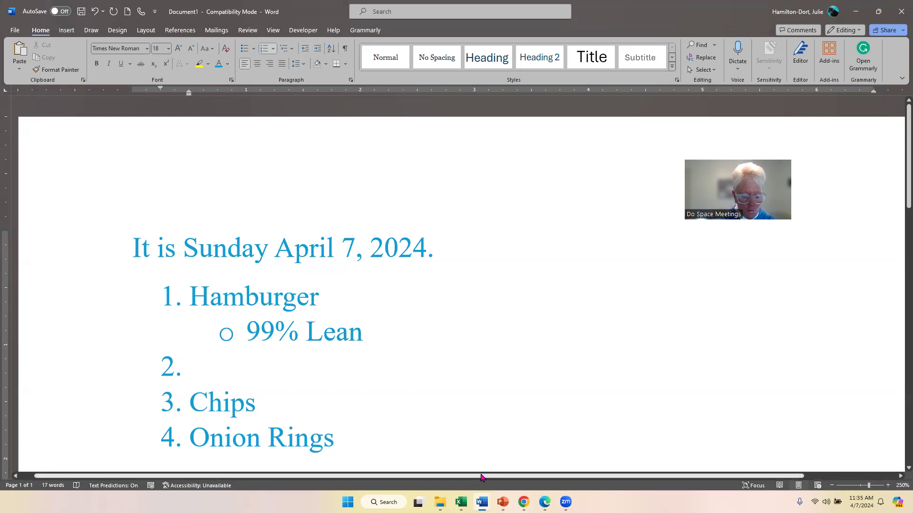
type("Musta")
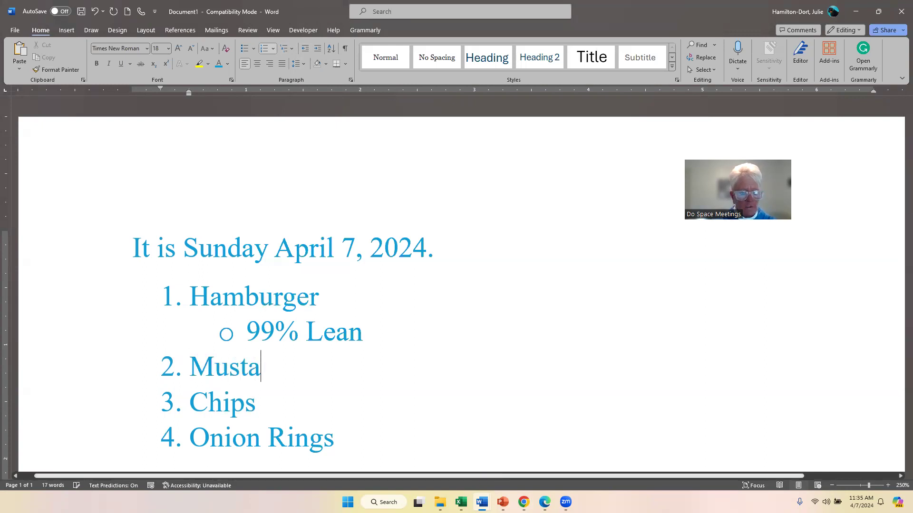
type("rd")
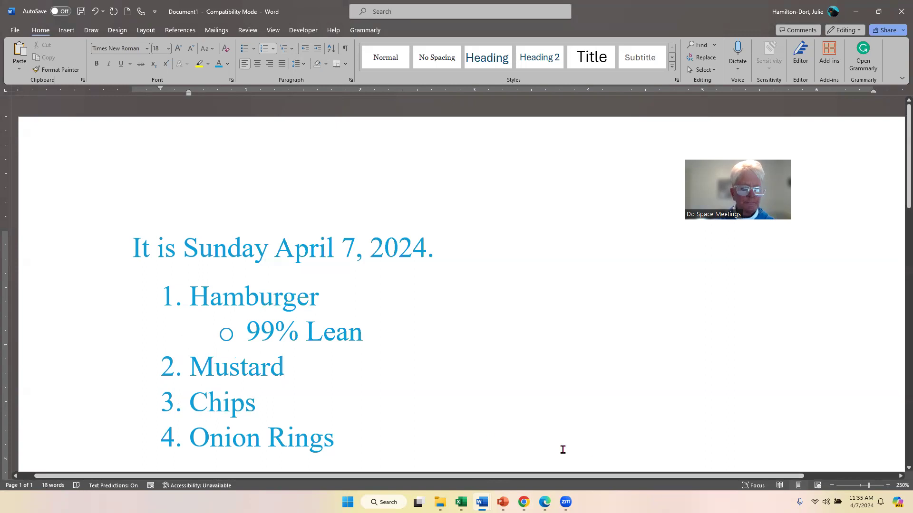
left_click(445, 445)
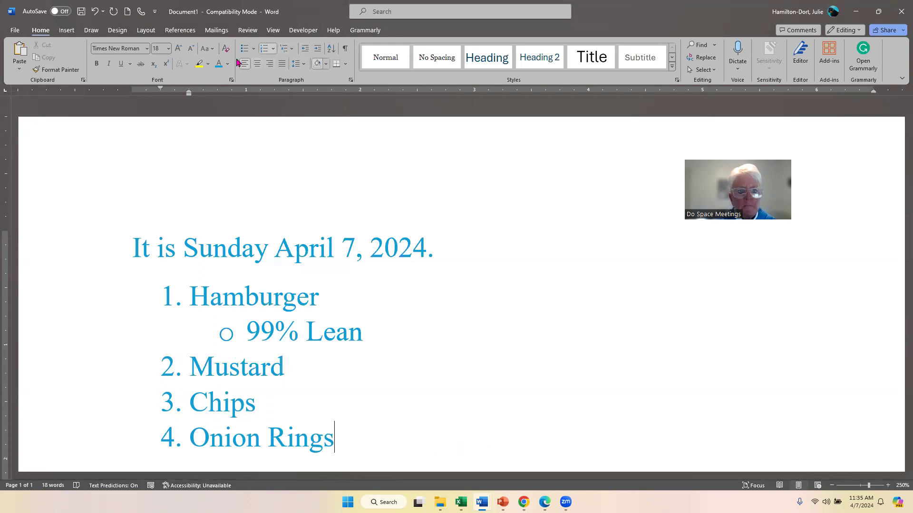
Try centre, right and justified alignment on the date sentence, ending left-aligned.
left_click(88, 247)
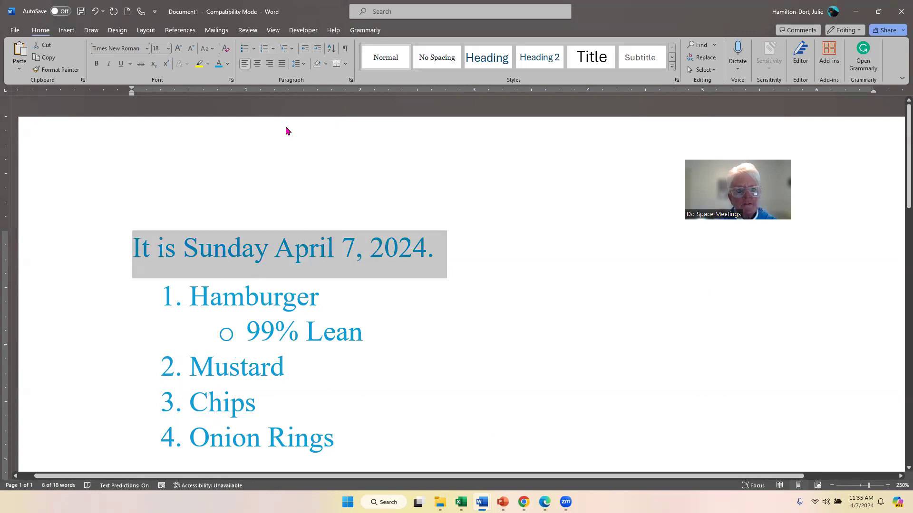
left_click(257, 64)
left_click(273, 66)
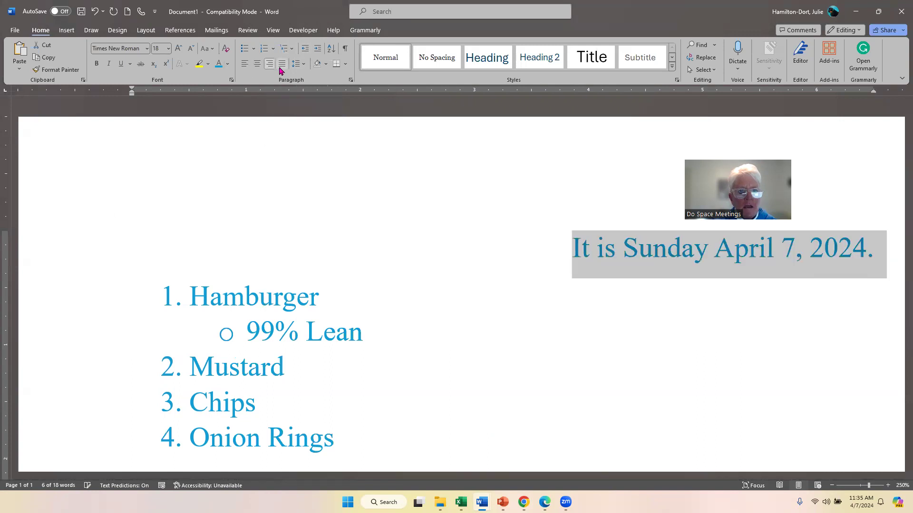
left_click(281, 66)
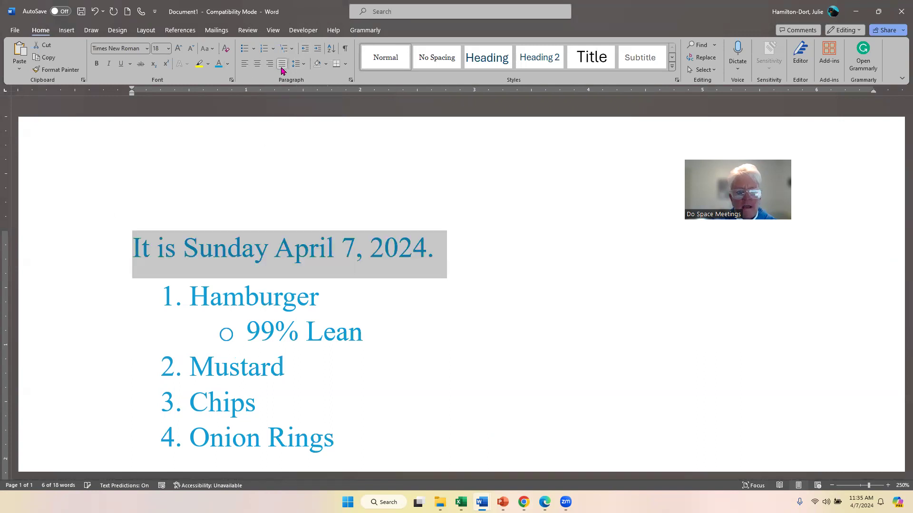
left_click(244, 67)
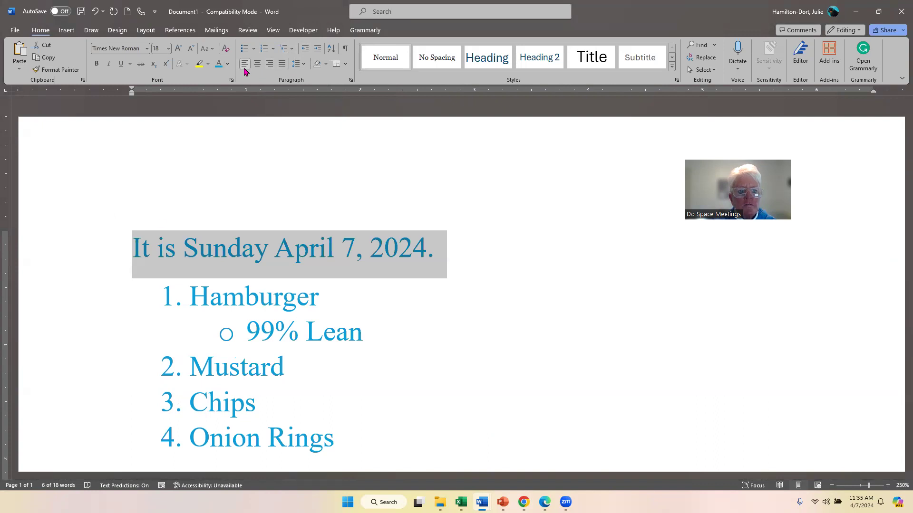
left_click(134, 247)
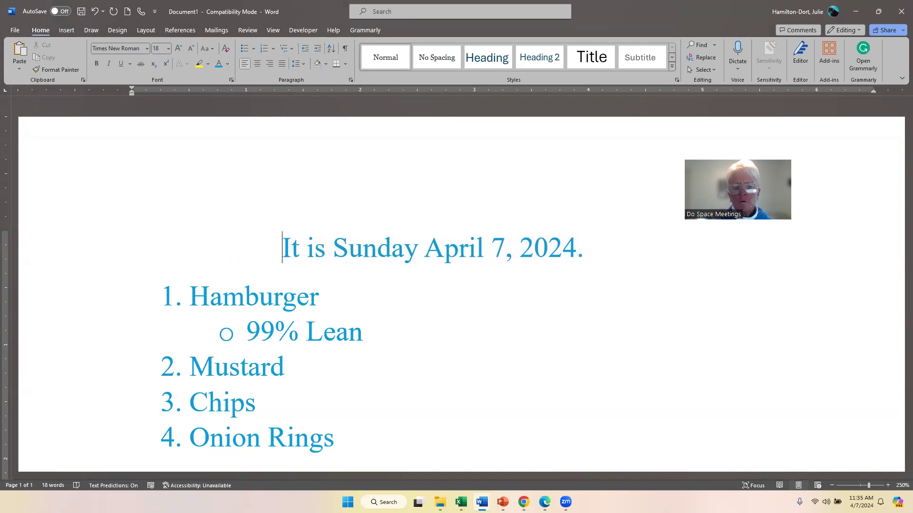
Delete the leading spaces before the date sentence, testing and then removing a Tab indent.
left_click(95, 232, "shift")
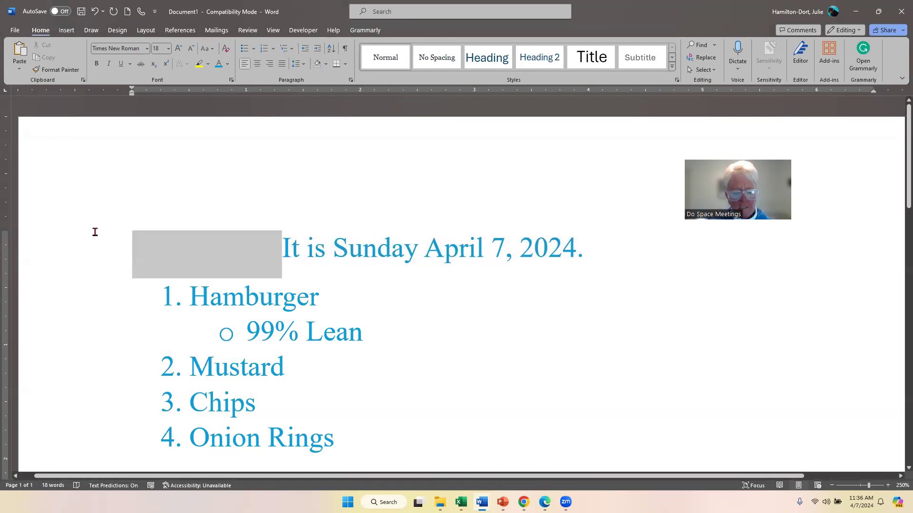
key("BackSpace")
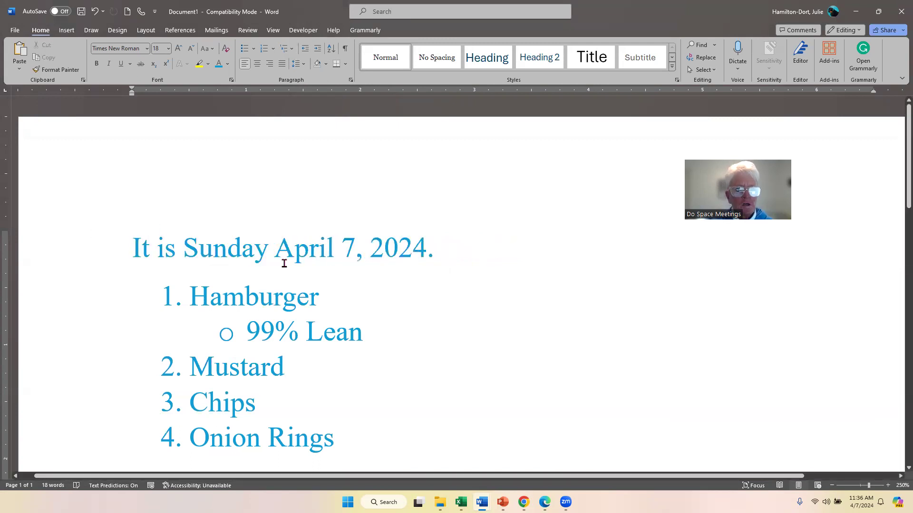
key("Tab")
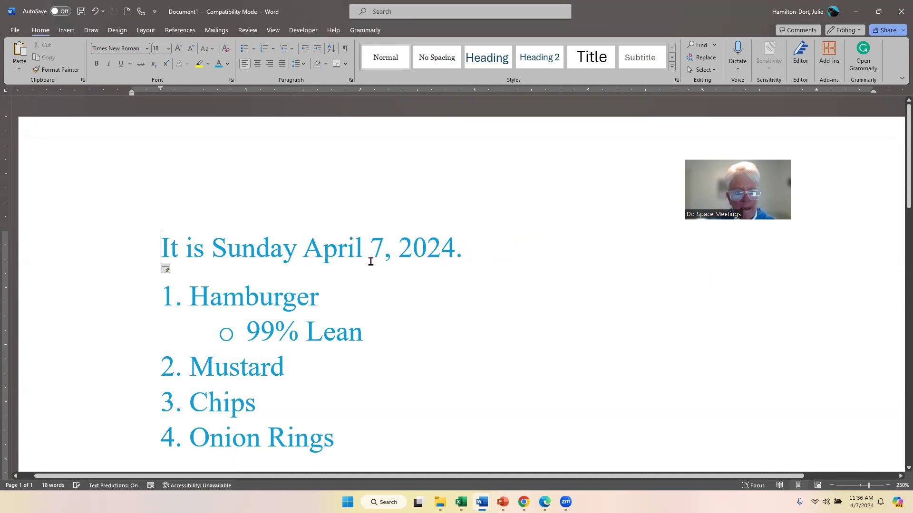
key("Tab")
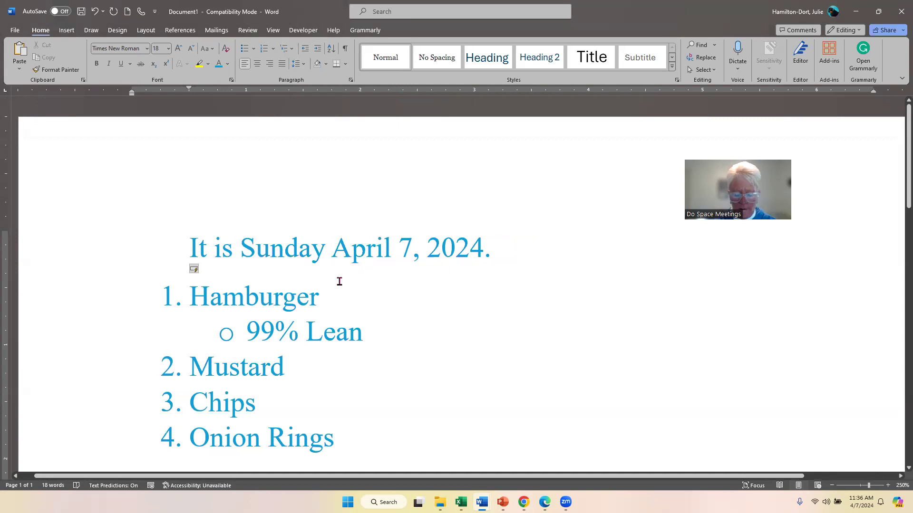
key("BackSpace")
key("BackSpace")
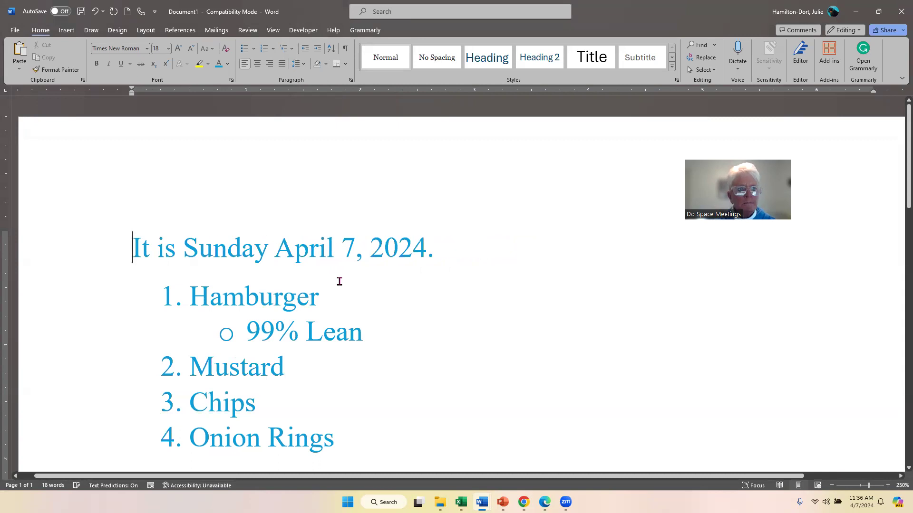
key("Tab")
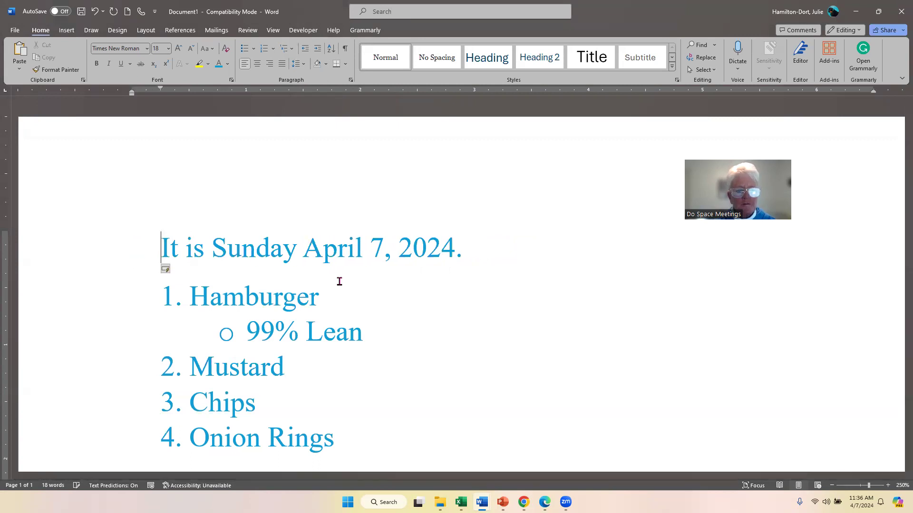
key("BackSpace")
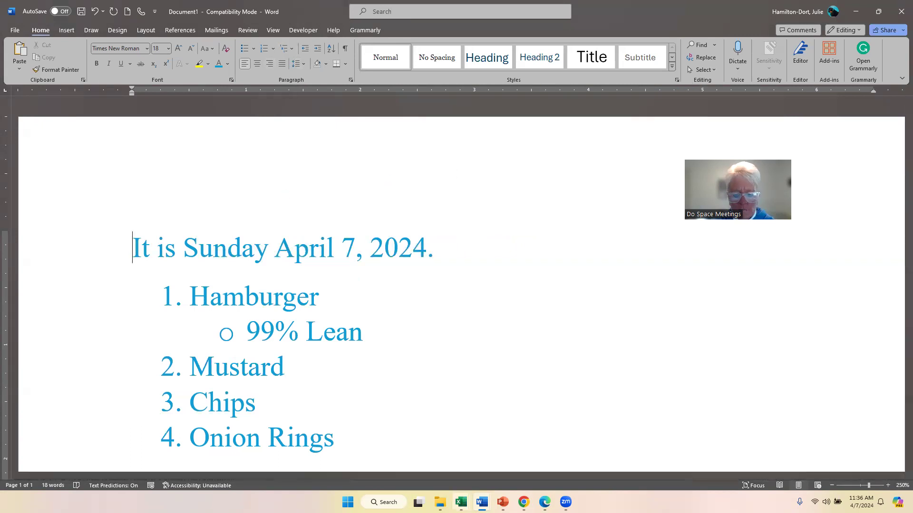
mouse_move(481, 501)
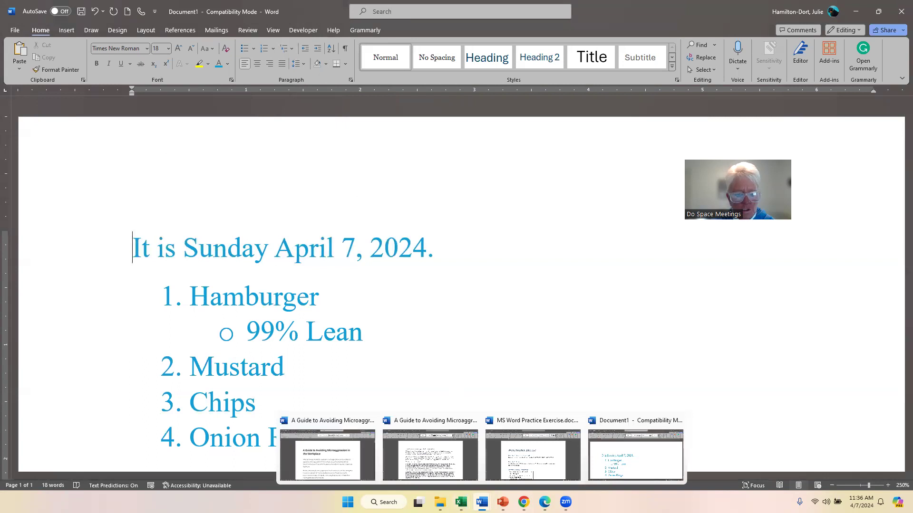
Switch to MS Word Practice Exercise.docx and scroll through its exercises and back to the top.
left_click(529, 452)
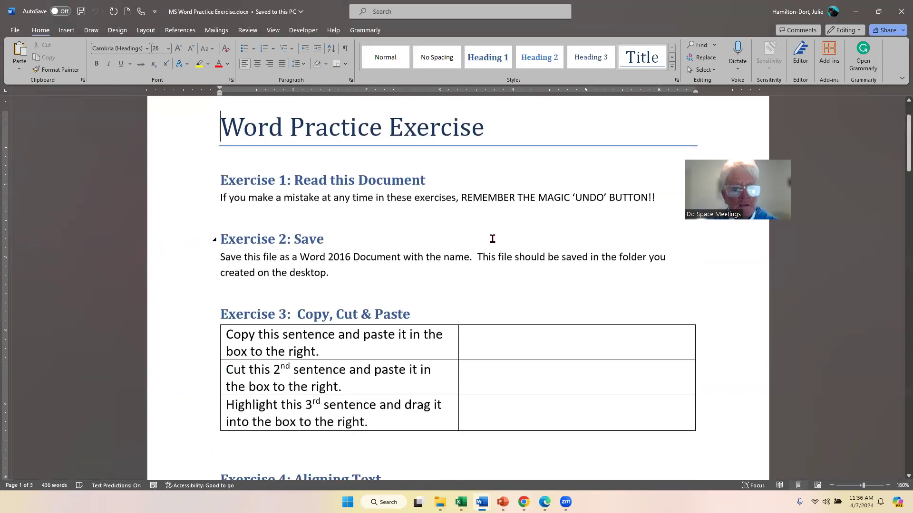
scroll(475, 242, "down", 10)
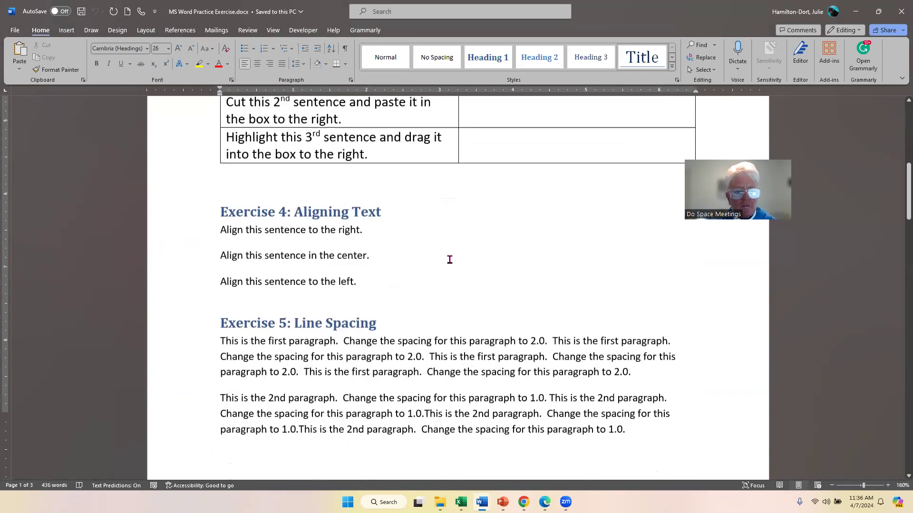
scroll(445, 263, "down", 15)
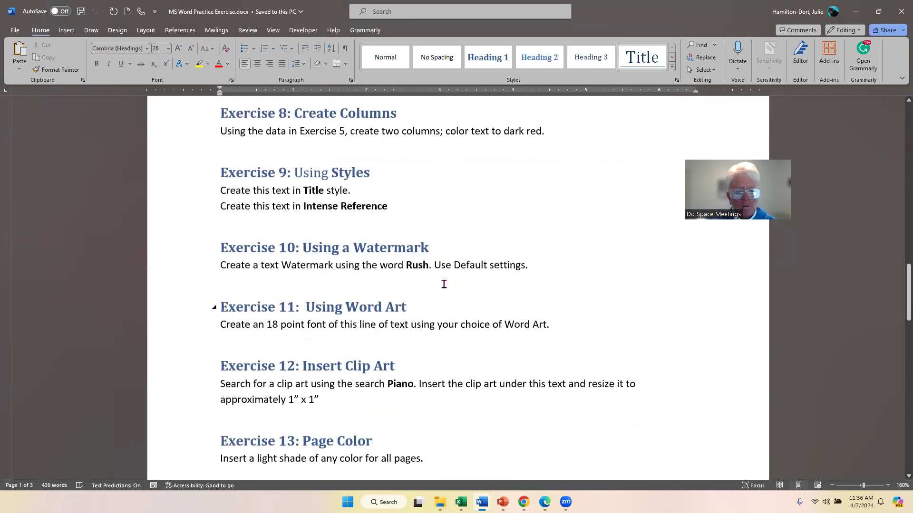
scroll(443, 284, "down", 5)
scroll(436, 284, "up", 6)
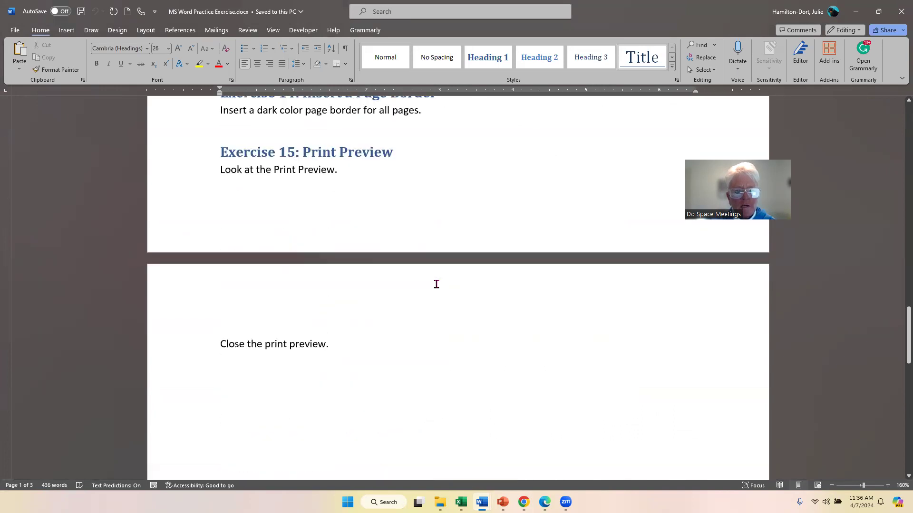
scroll(436, 274, "up", 12)
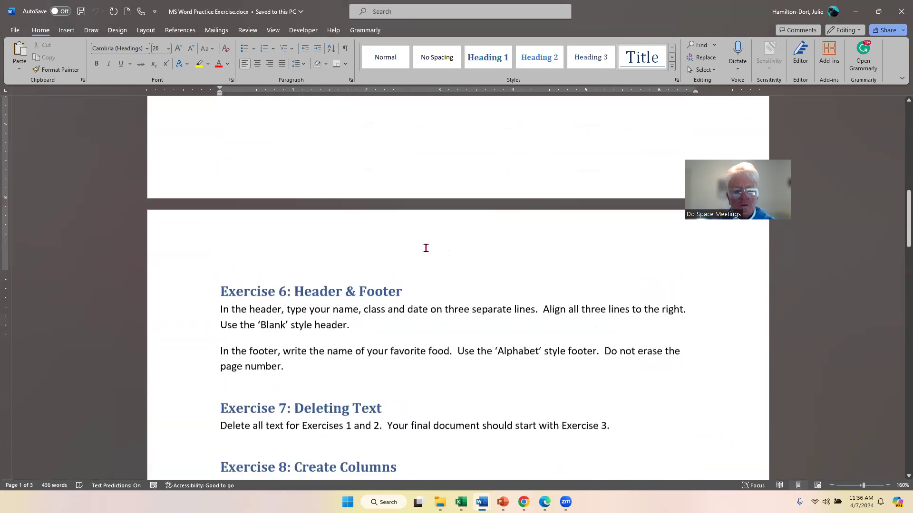
scroll(425, 248, "up", 10)
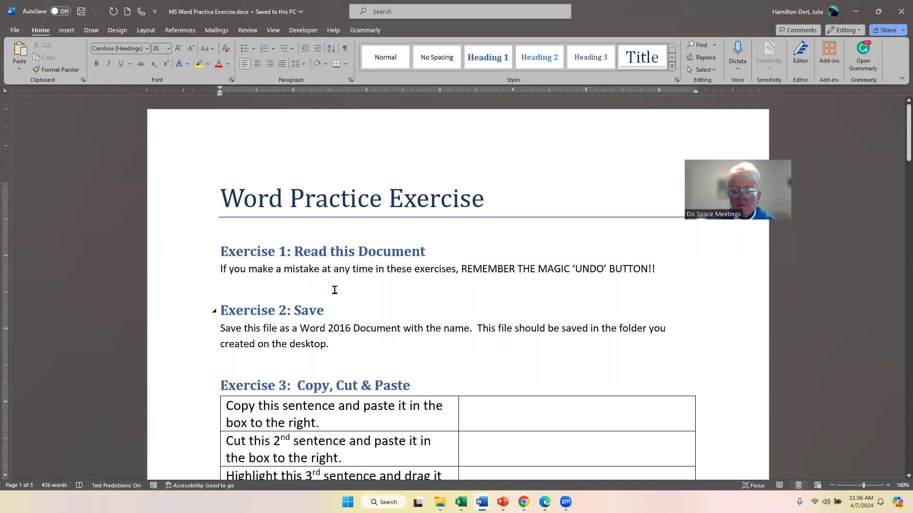
Add a 'Control Z' line below the BUTTON!! sentence in Exercise 1, coloured purple and bold.
left_click(671, 264)
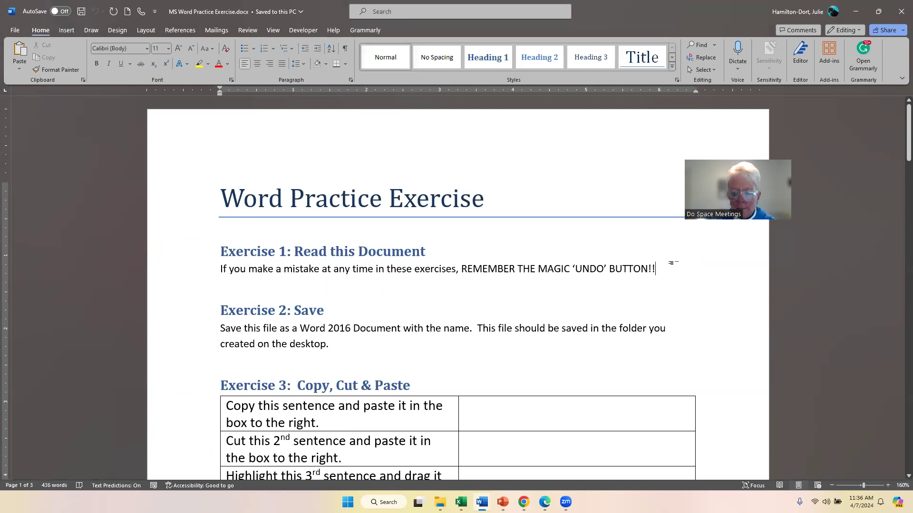
key("Return")
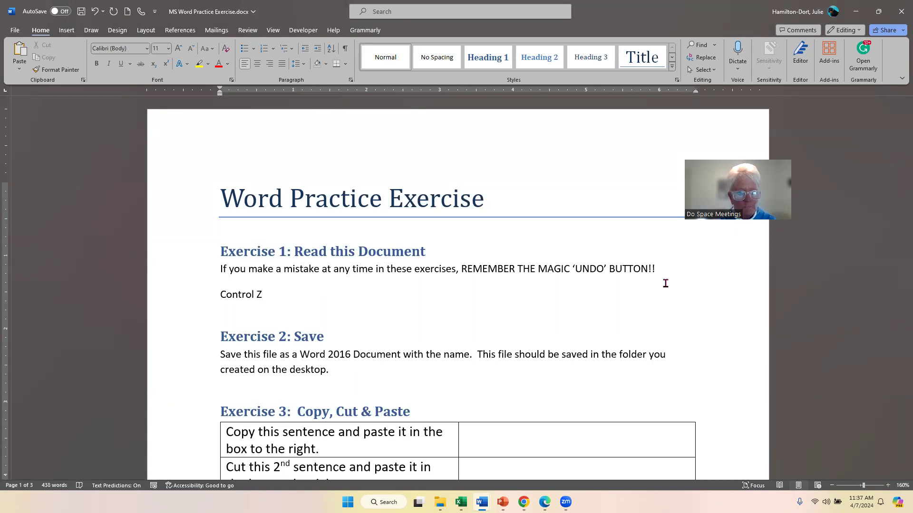
left_click(169, 297)
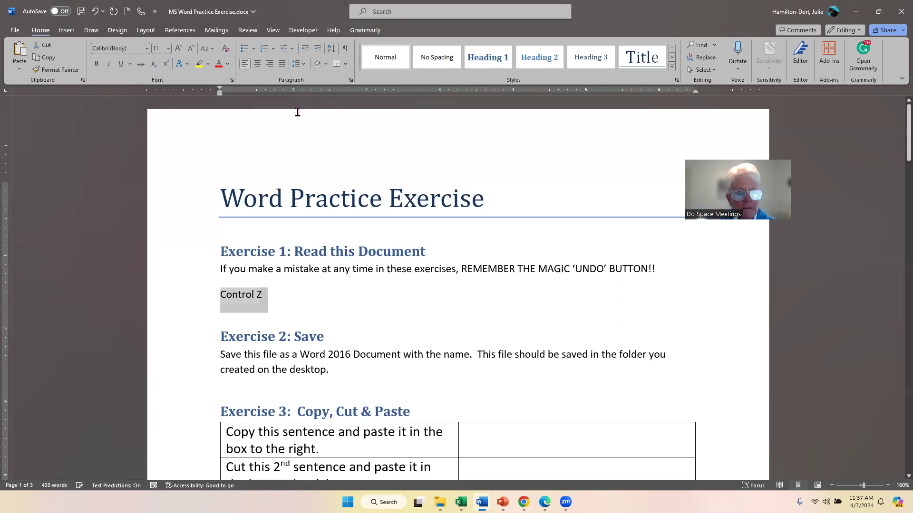
left_click(227, 63)
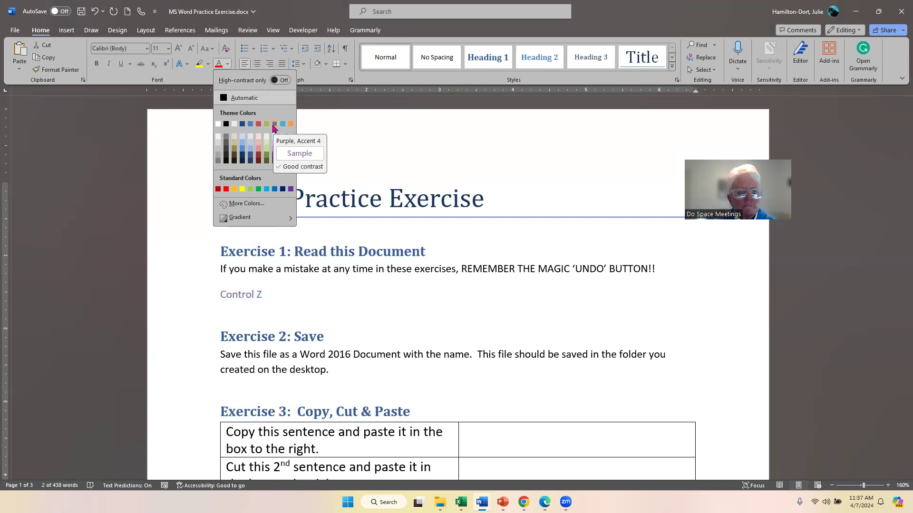
left_click(290, 190)
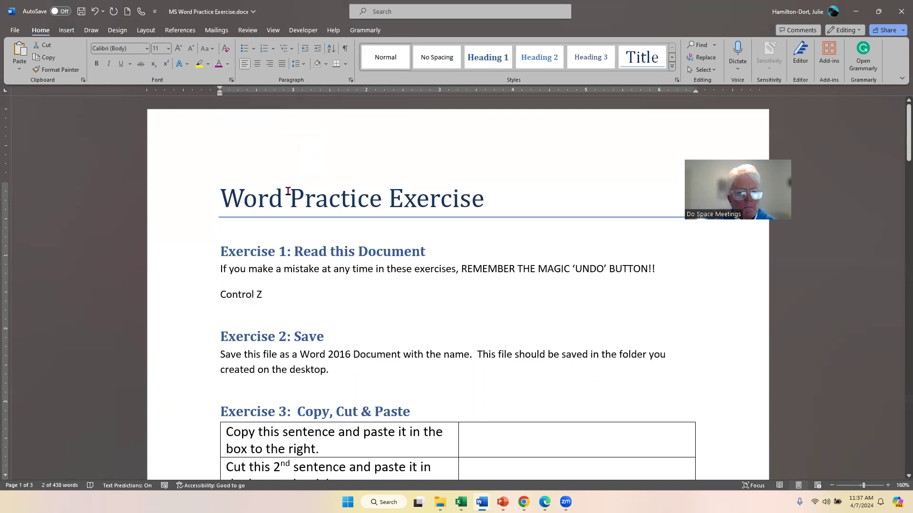
key("ctrl+b")
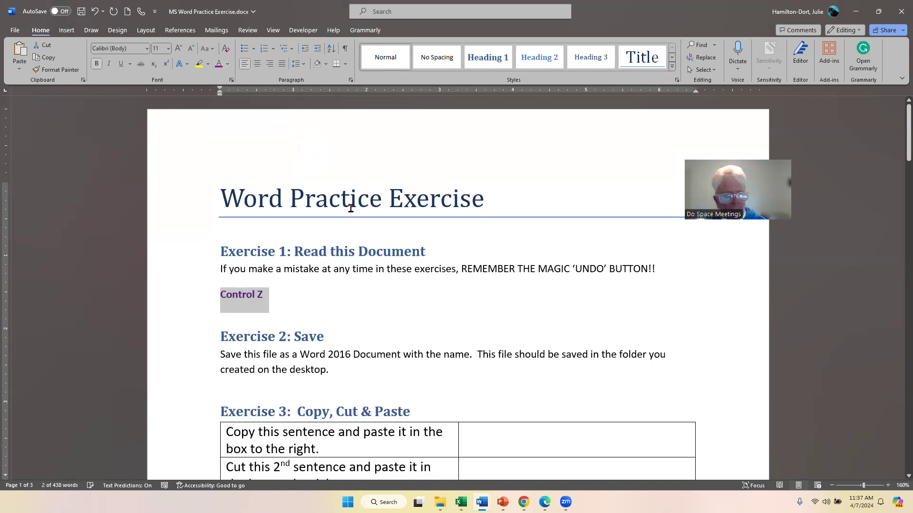
left_click(292, 299)
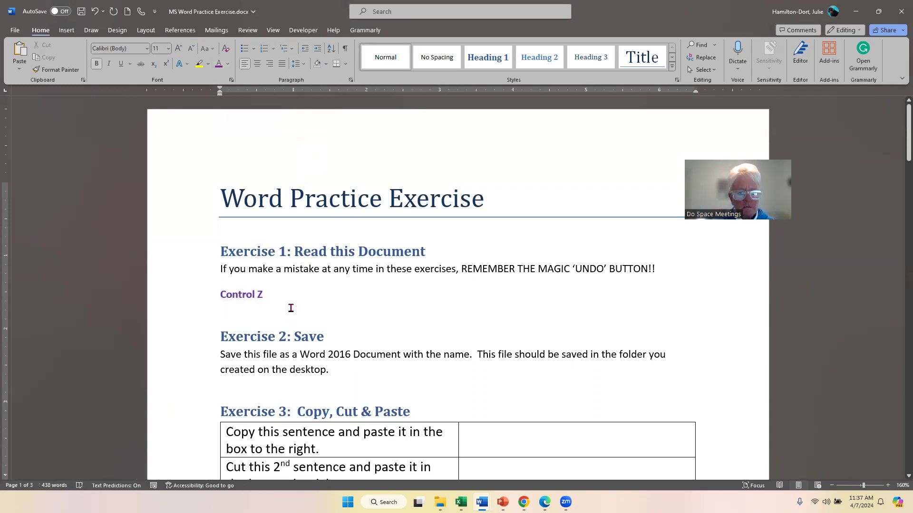
left_click(341, 373)
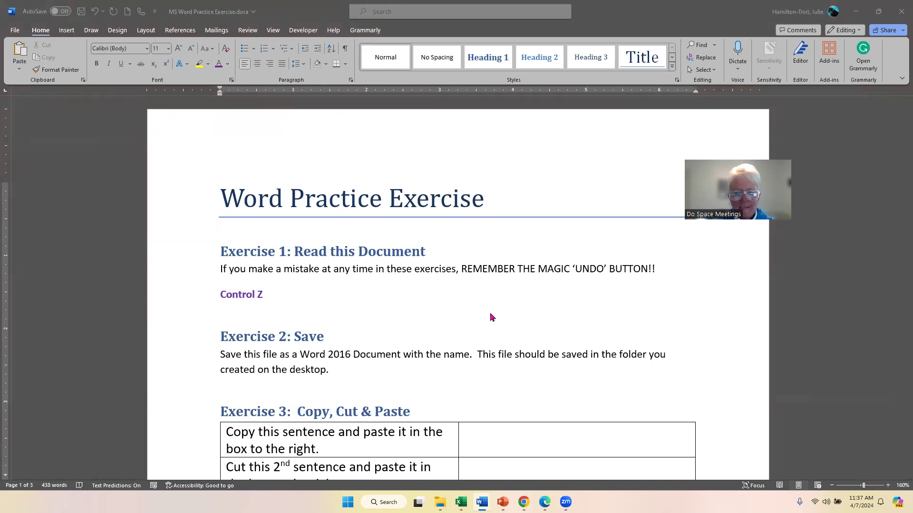
scroll(453, 307, "down", 3)
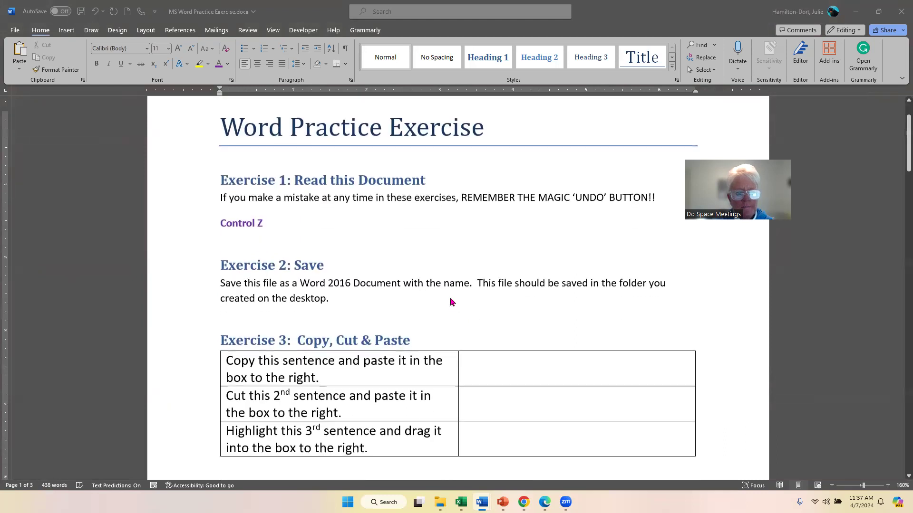
Delete '2016' so Exercise 2 reads 'Save this file as a Word Document'.
scroll(452, 302, "down", 3)
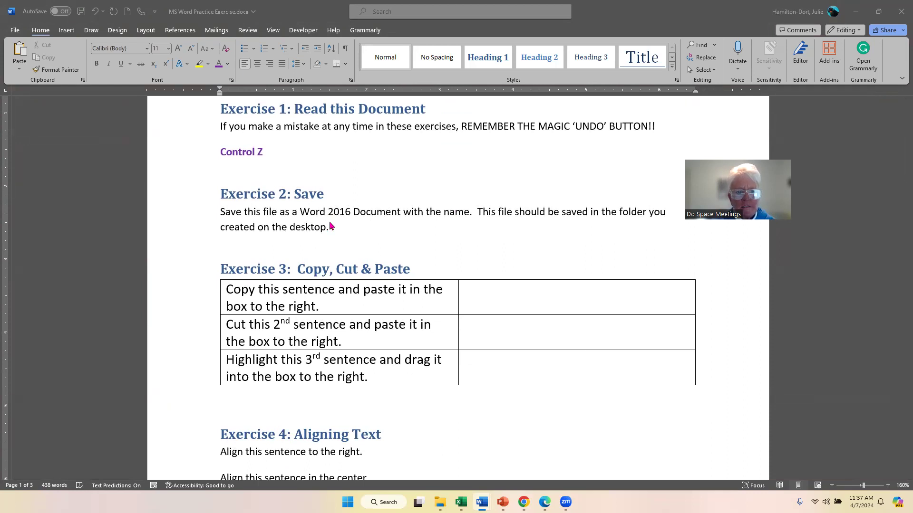
left_click_drag(328, 212, 355, 211)
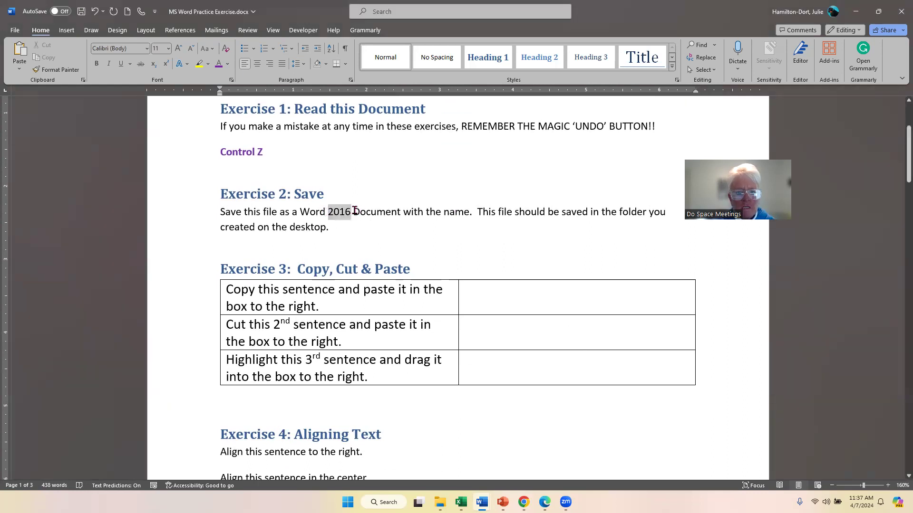
key("Delete")
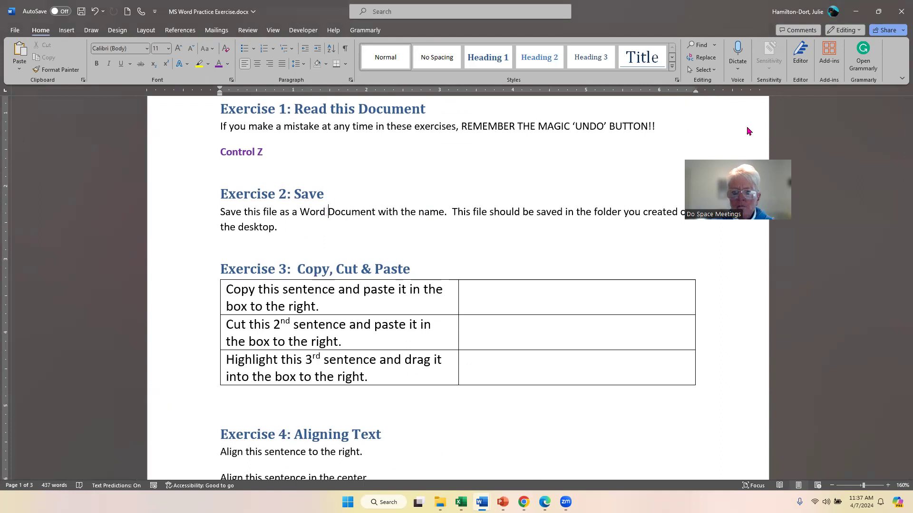
Create and open a new 'Day 1 Activities' folder inside Tech in the Workplace from Save As.
left_click(15, 31)
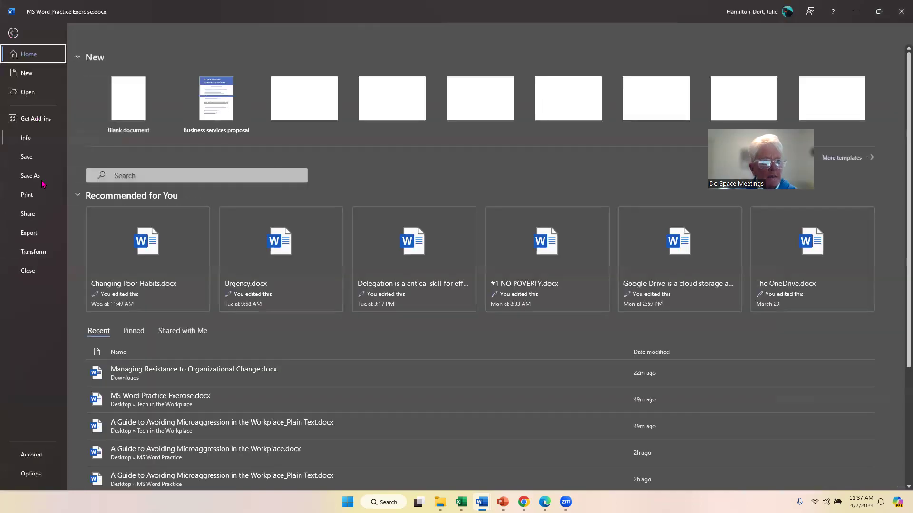
left_click(36, 181)
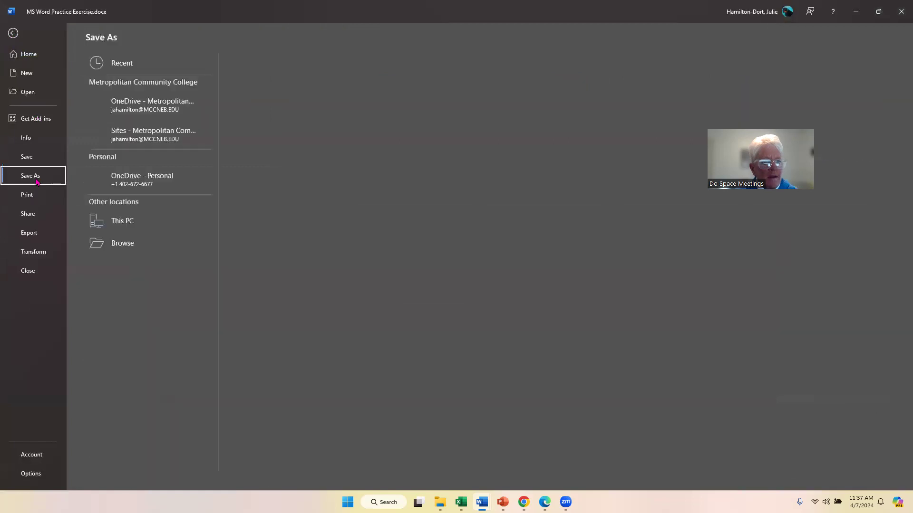
left_click(132, 274)
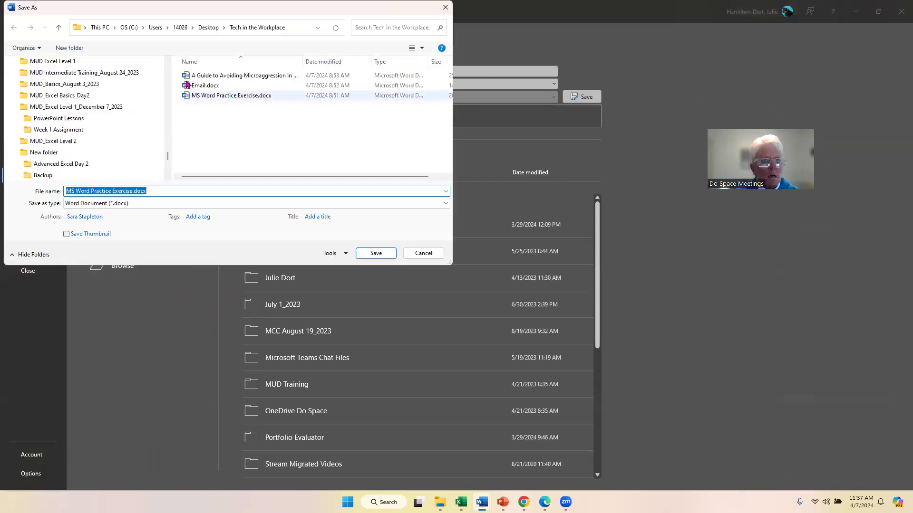
left_click(69, 49)
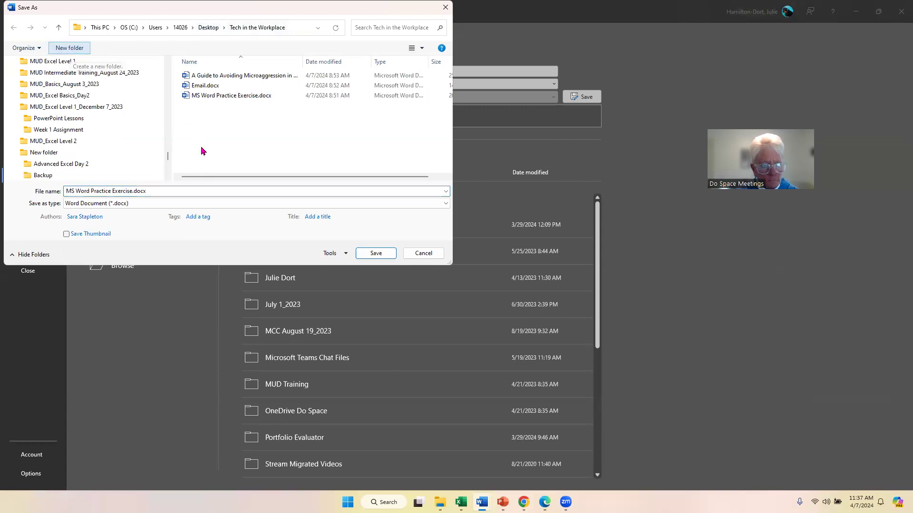
type("Day 1 Acti")
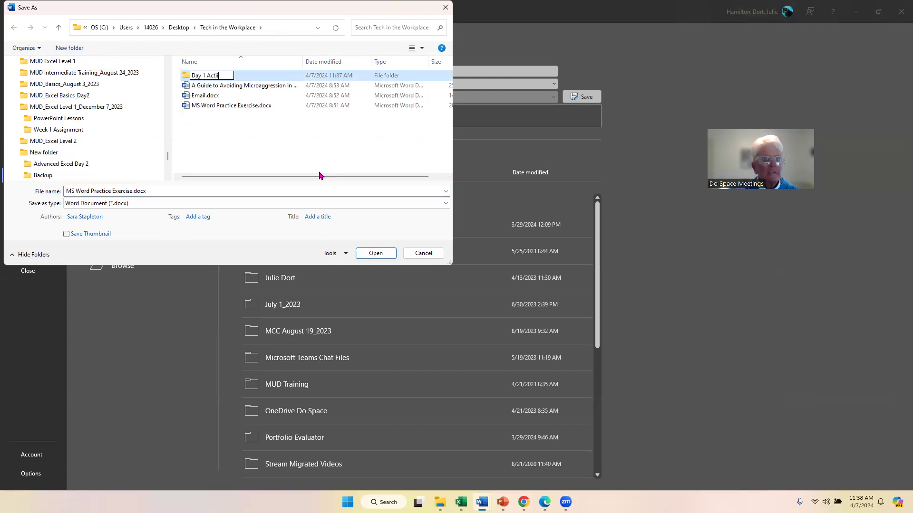
type("vities")
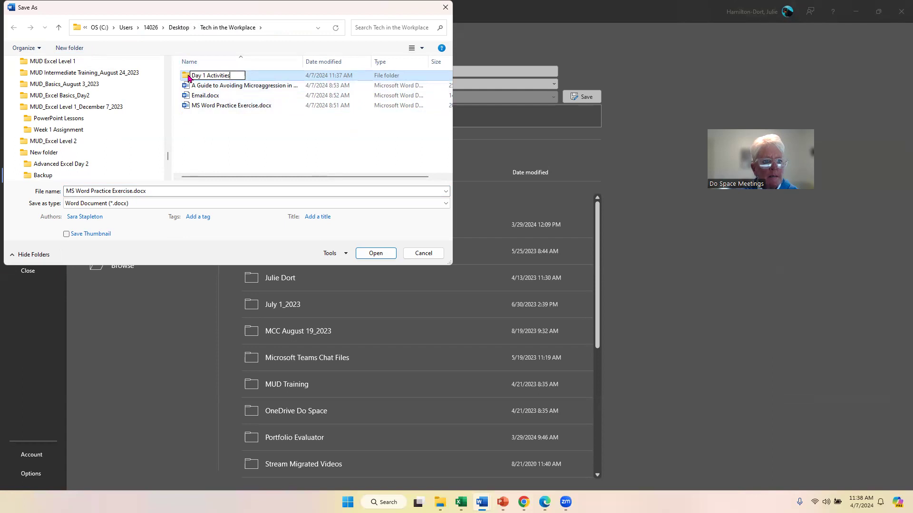
key("Return")
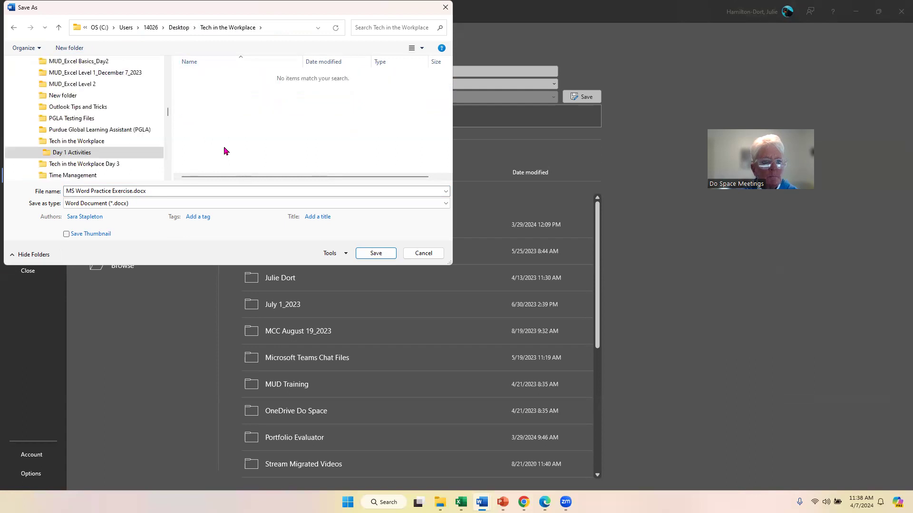
Save the document there as 'My MS Word Practice Exercise'.
left_click(67, 191)
key("Home")
type("My")
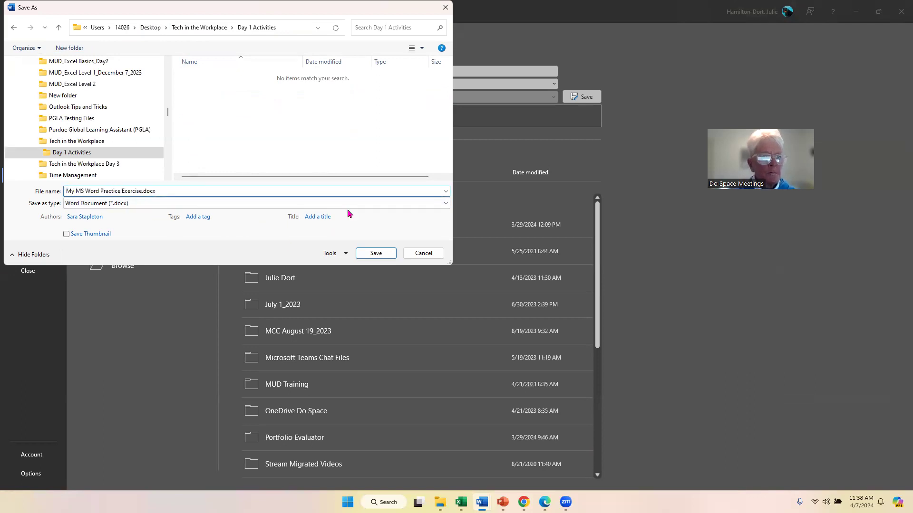
left_click(371, 256)
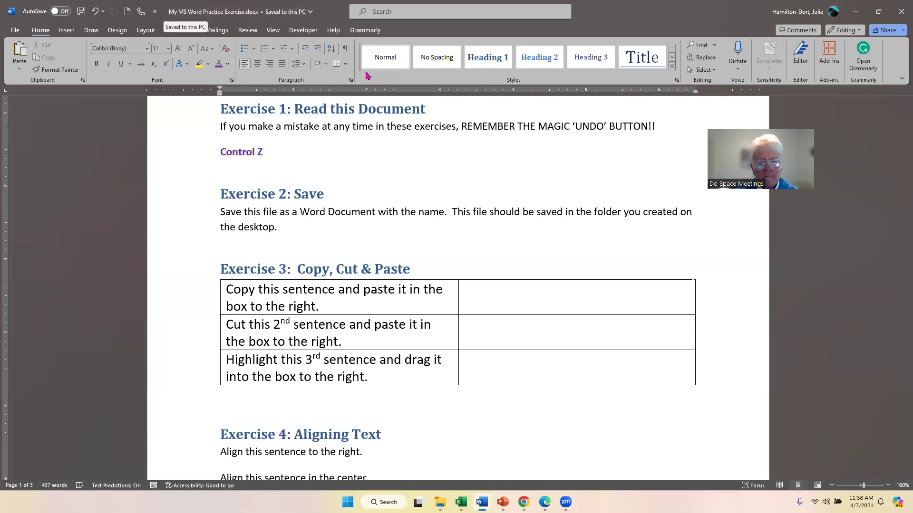
Add a new 'Control S' line after the Exercise 2 text.
left_click(523, 303)
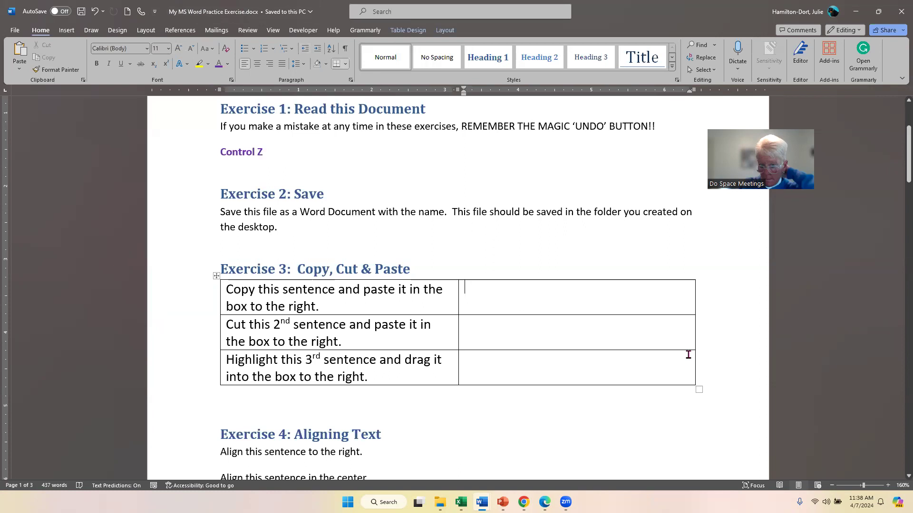
left_click(304, 231)
key("Return")
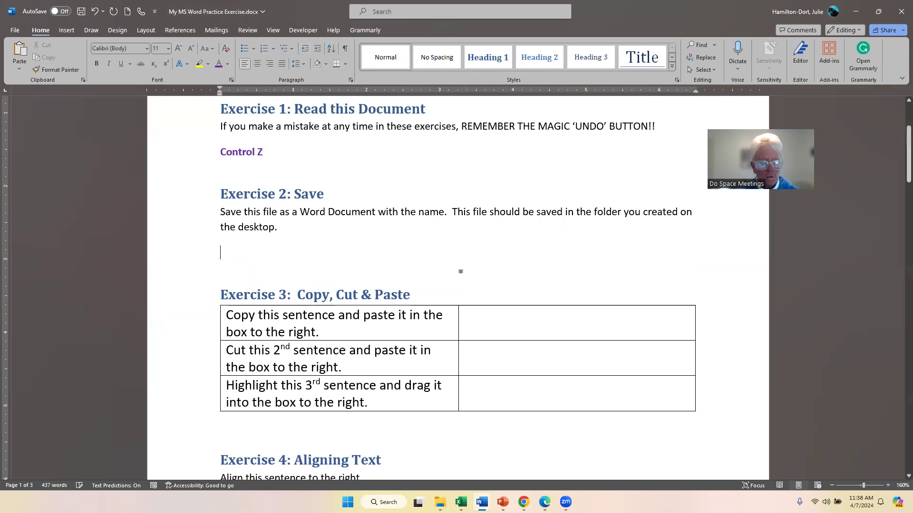
type("Contorl")
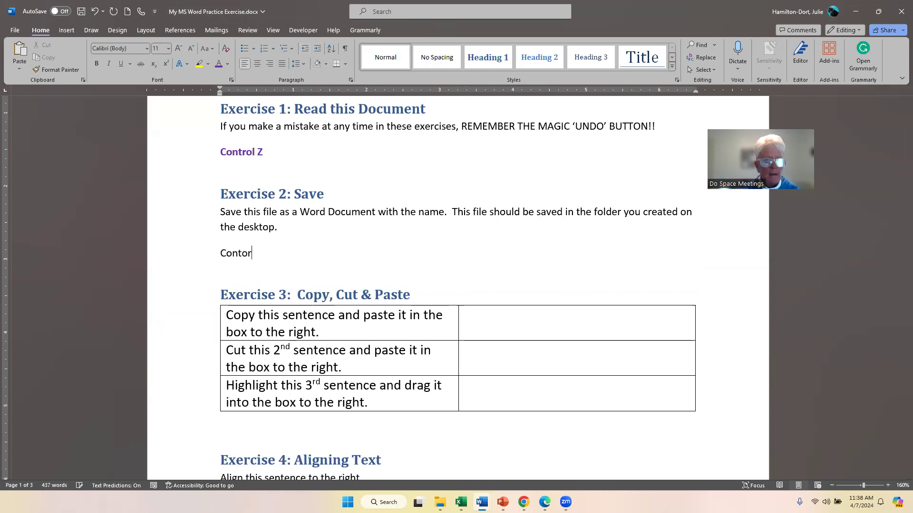
key("BackSpace")
key("BackSpace")
key("BackSpace")
key("BackSpace")
type("rol S")
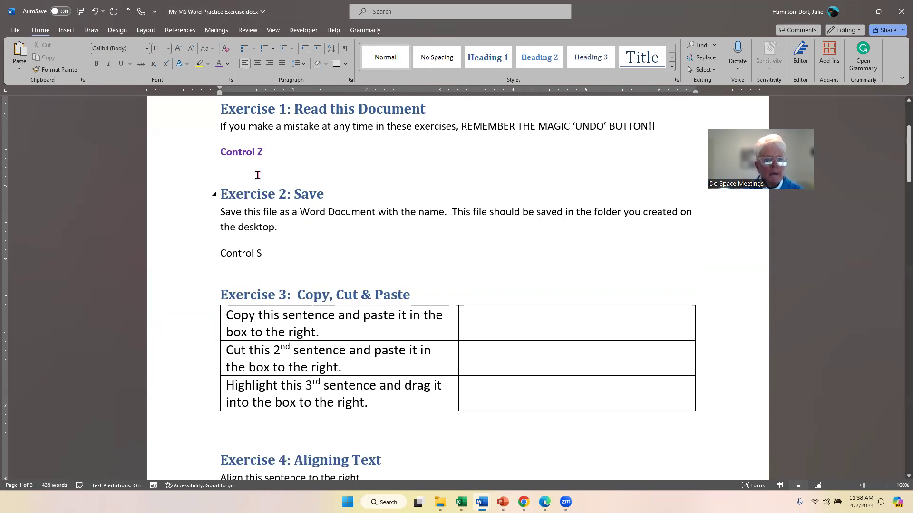
Copy Control Z's bold purple formatting onto Control S with Format Painter.
left_click(242, 151)
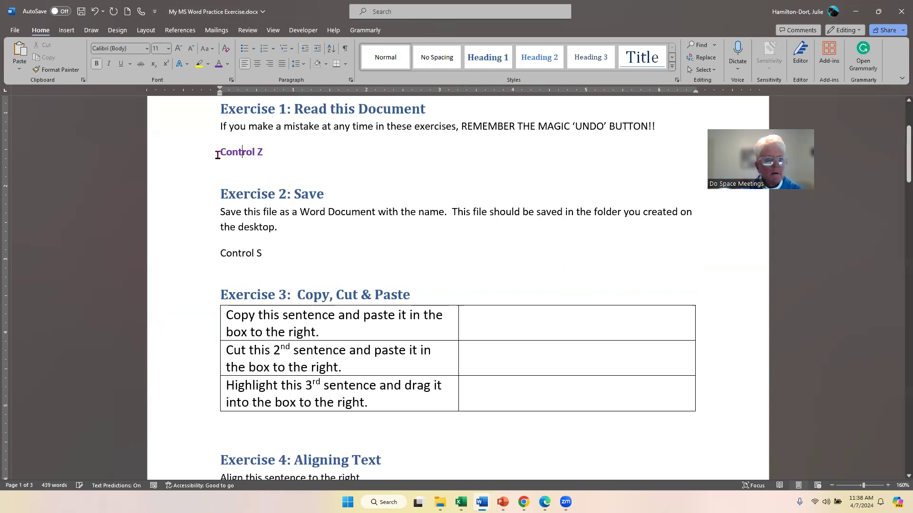
left_click(63, 70)
left_click_drag(219, 252, 314, 262)
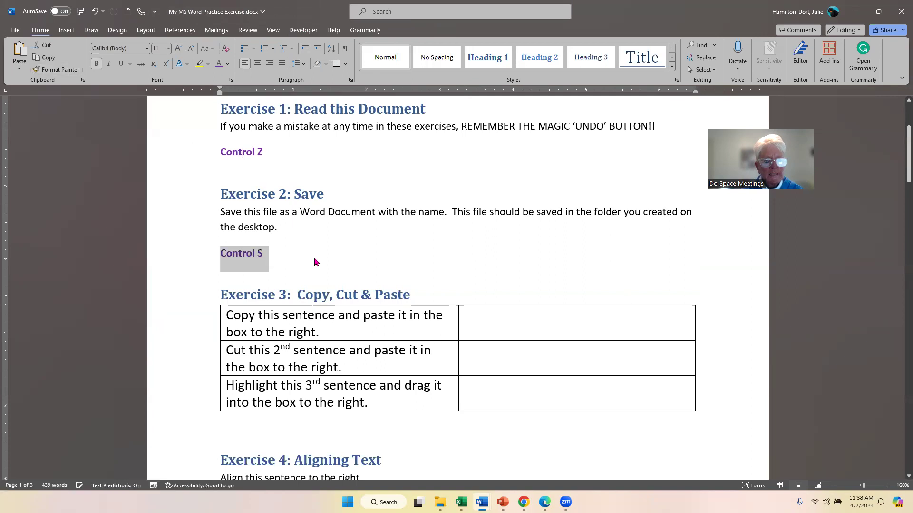
left_click(305, 253)
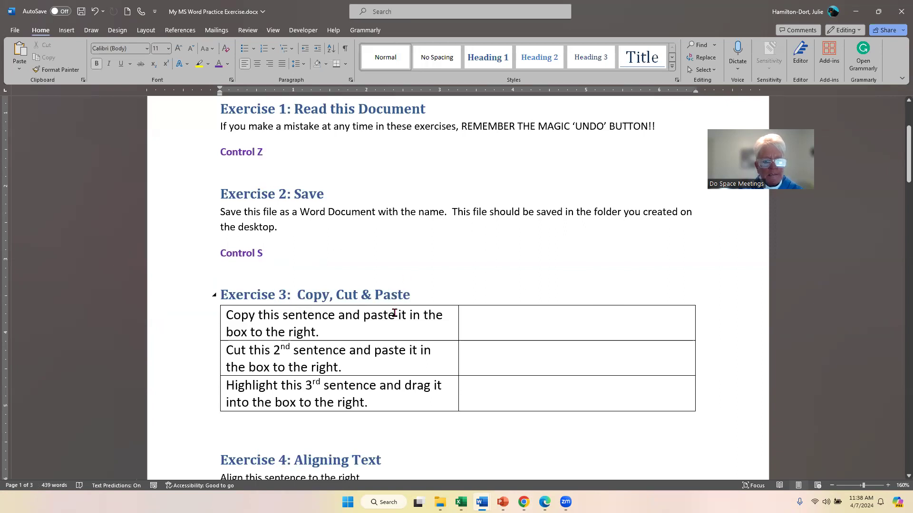
left_click_drag(333, 338, 232, 316)
key("ctrl+c")
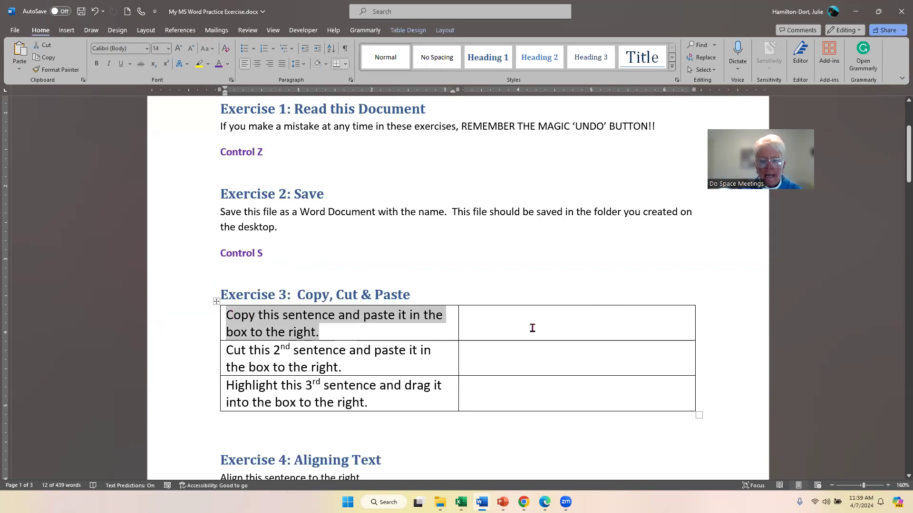
Paste the first and second rows' sentences into their empty right-hand table cells.
left_click(518, 315)
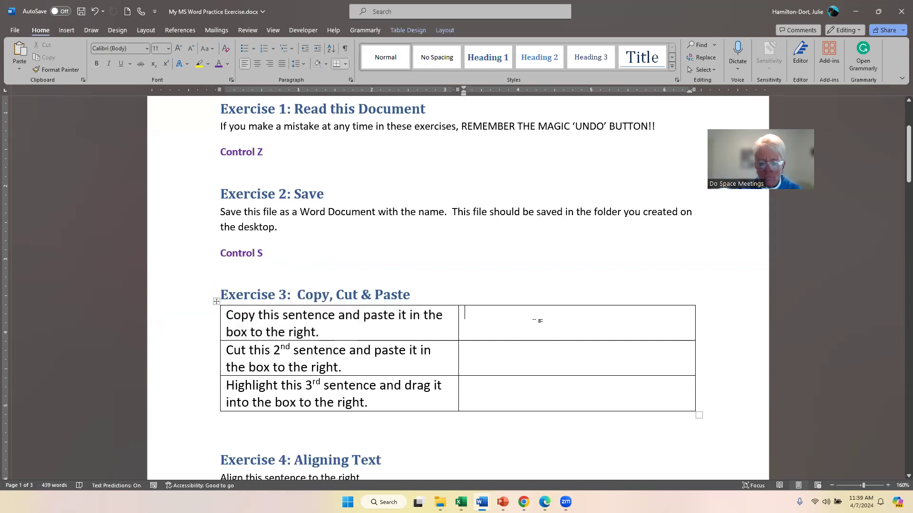
key("ctrl+v")
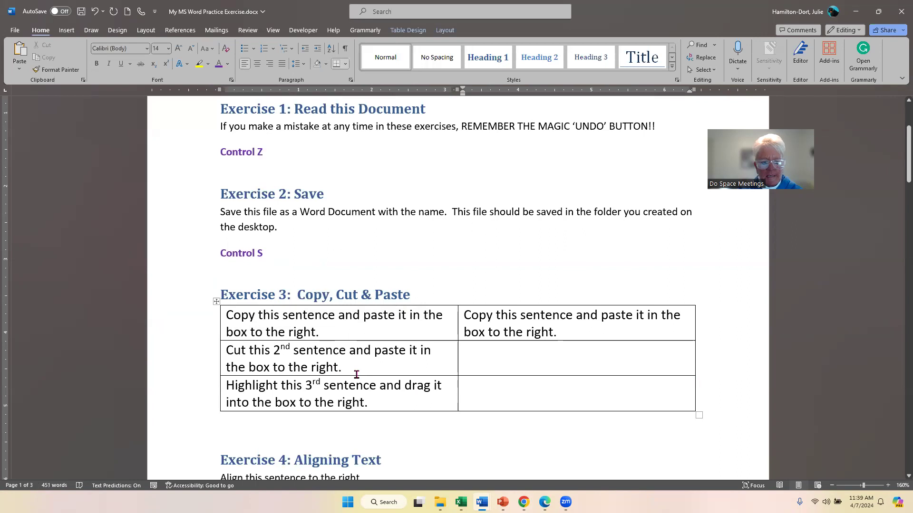
left_click_drag(350, 370, 231, 352)
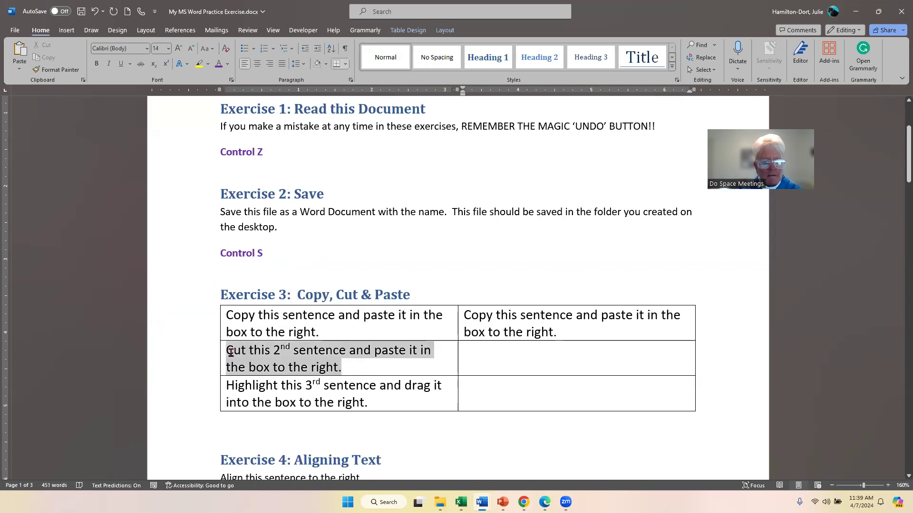
key("ctrl+c")
left_click(552, 348)
key("ctrl+v")
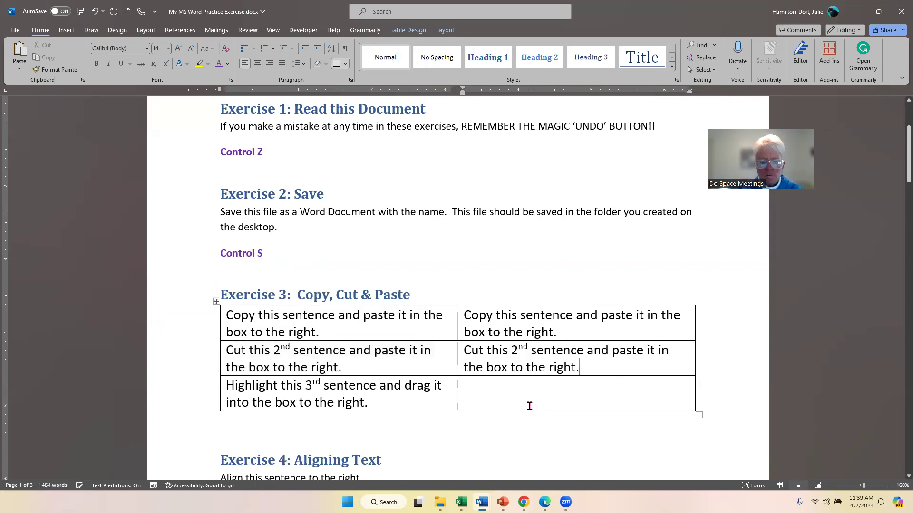
left_click_drag(373, 408, 227, 385)
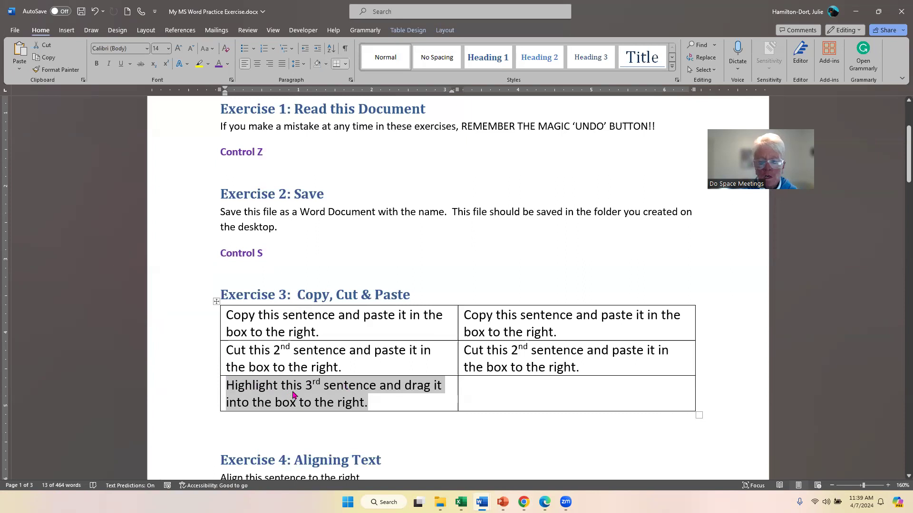
Drag the third-row sentence from its left cell into the empty right-hand cell.
left_click_drag(294, 395, 265, 399)
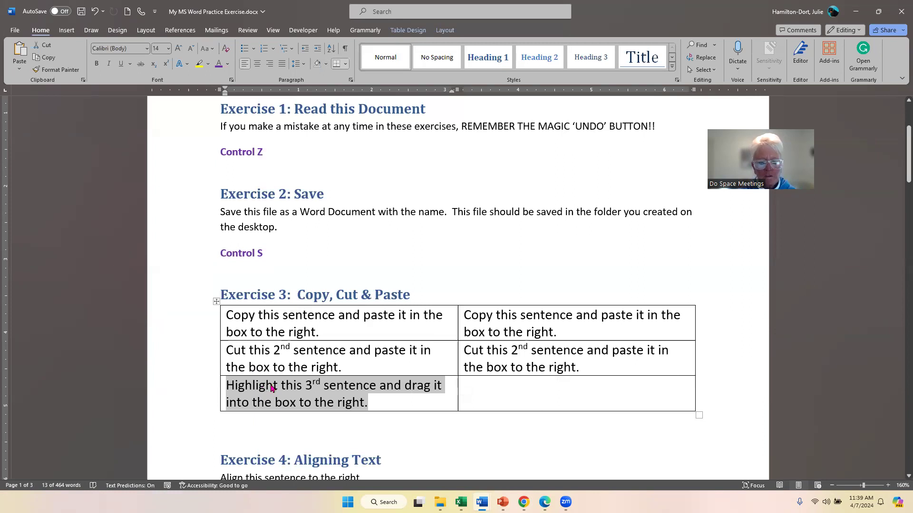
left_click_drag(271, 388, 534, 386)
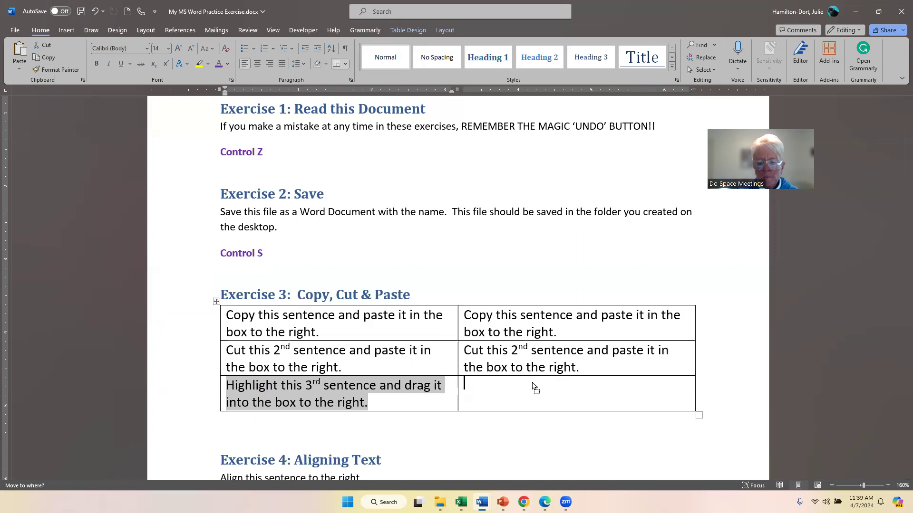
left_click_drag(534, 387, 533, 386)
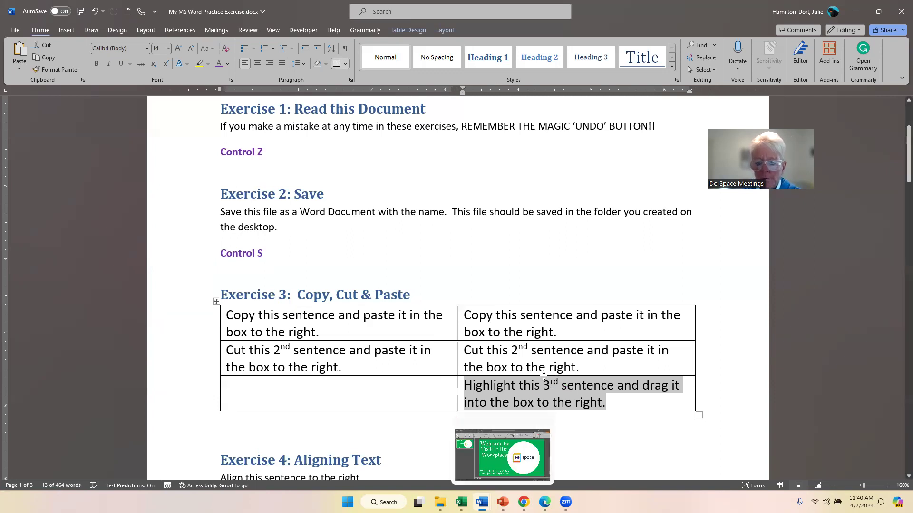
right_click(533, 395)
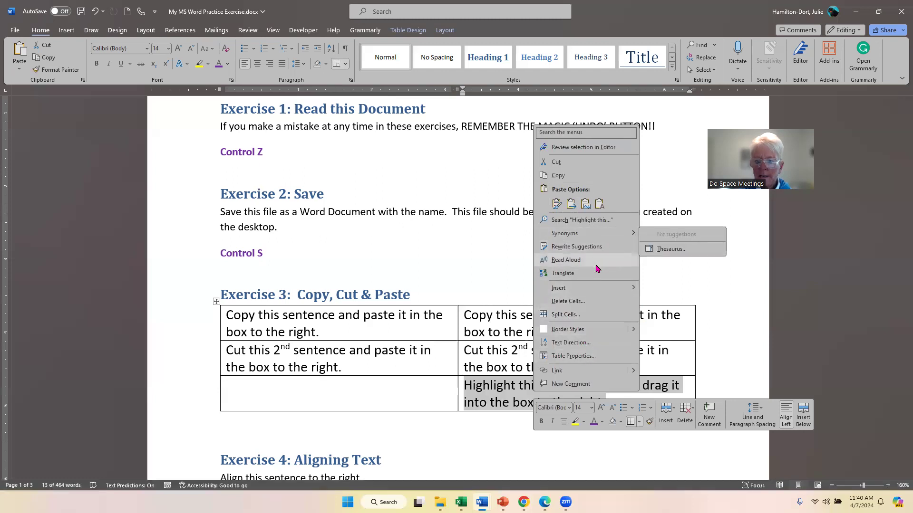
mouse_move(592, 288)
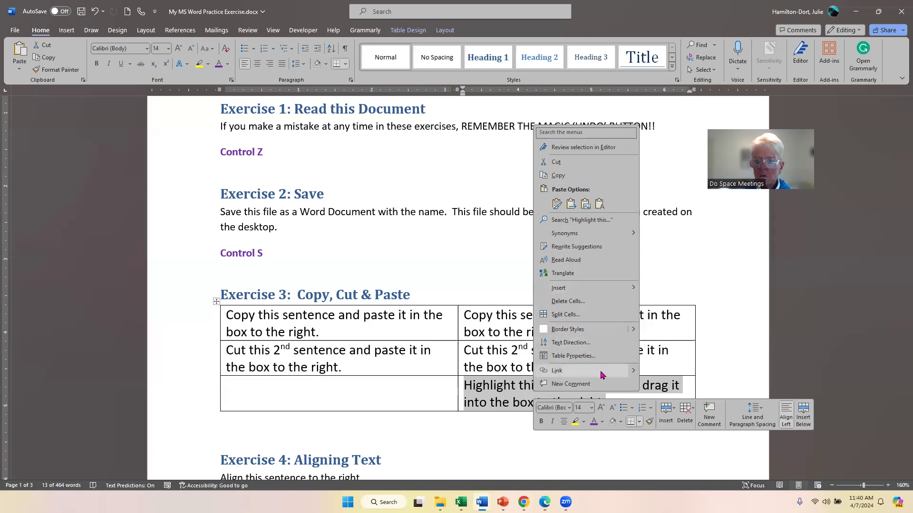
key("Escape")
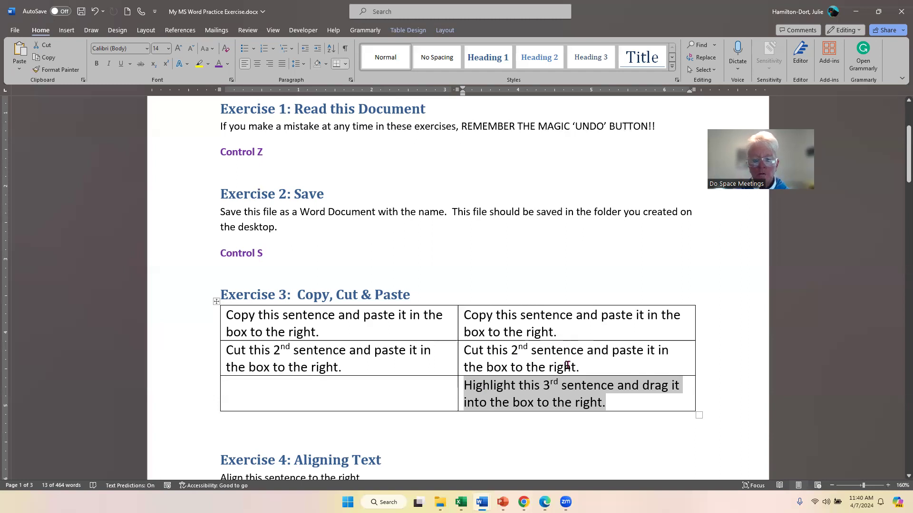
Apply Align Right, Center and Align Left to the three Exercise 4 sentences in turn.
scroll(660, 326, "down", 2)
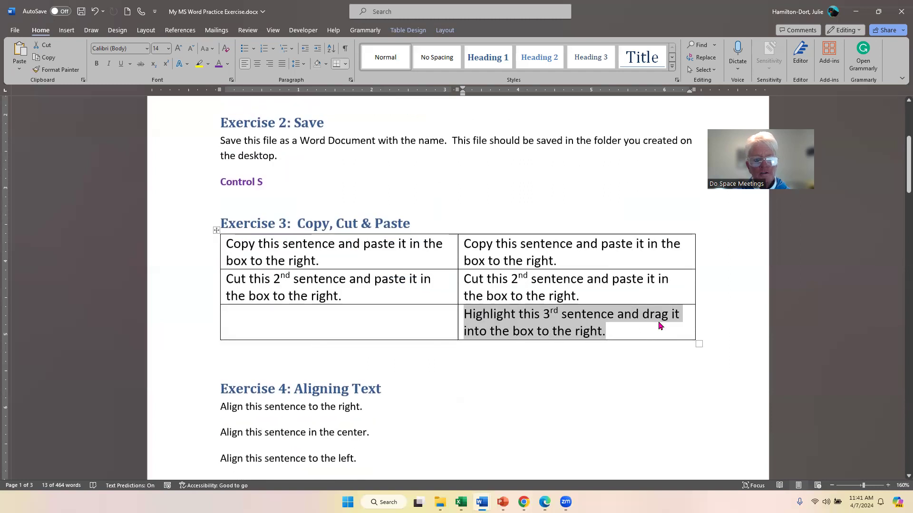
scroll(659, 325, "down", 4)
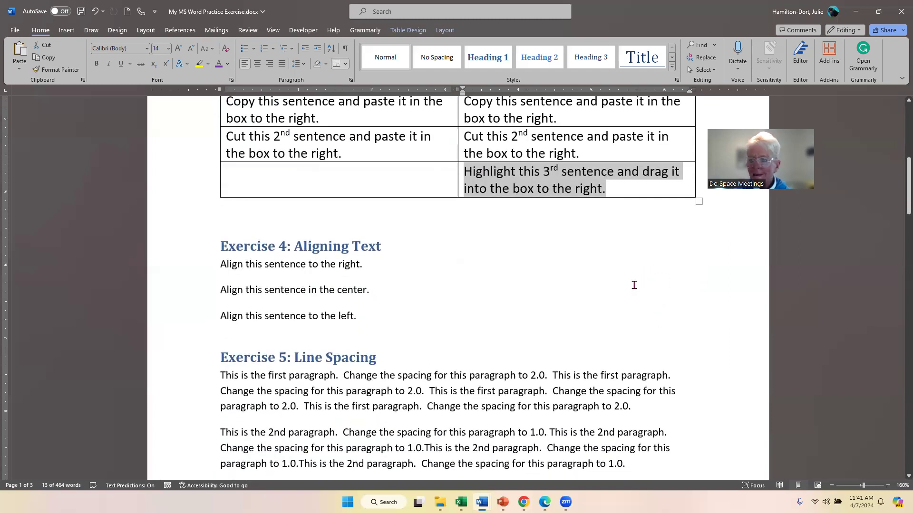
left_click(194, 268)
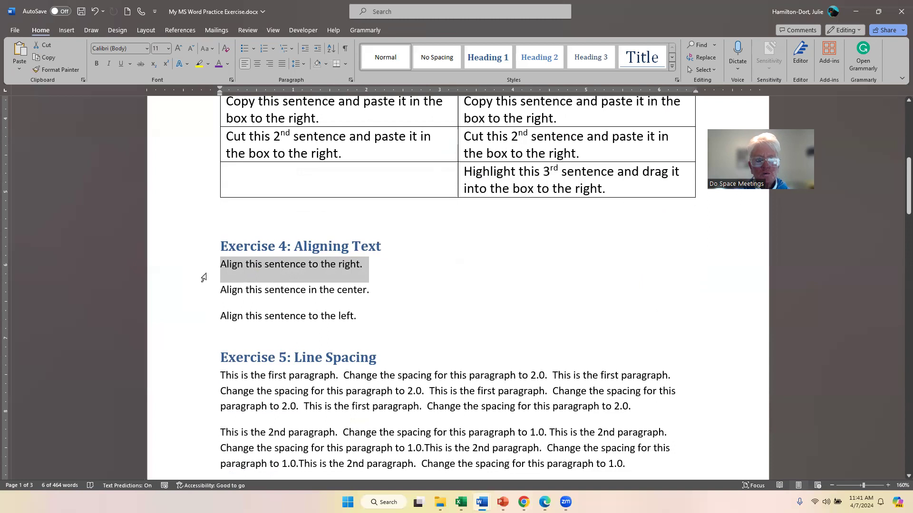
left_click(270, 64)
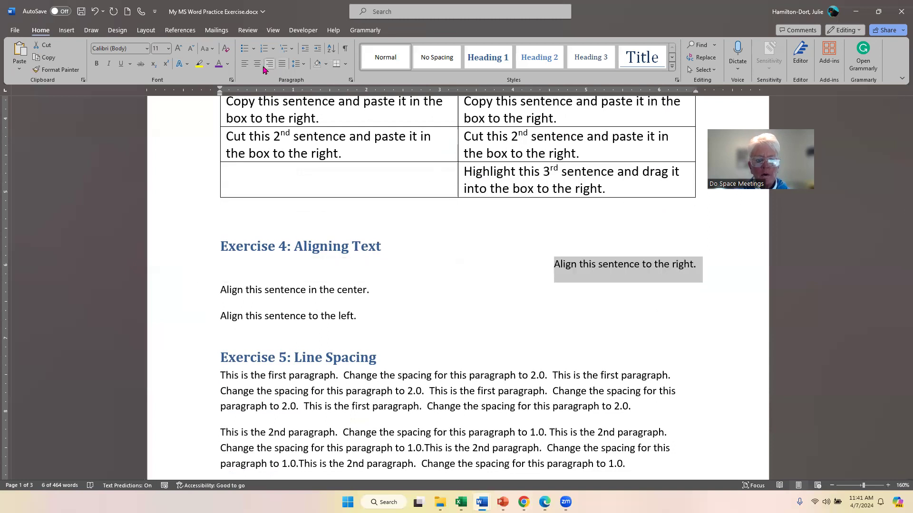
left_click(174, 296)
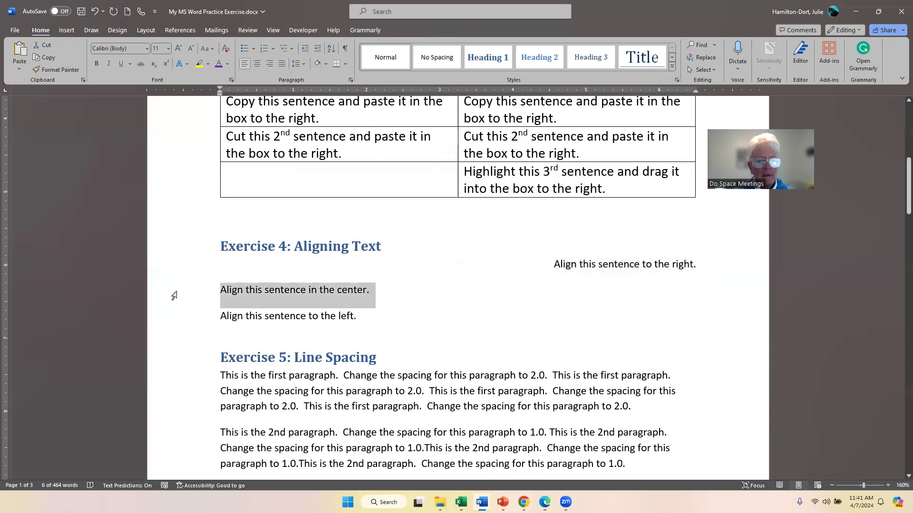
left_click(257, 65)
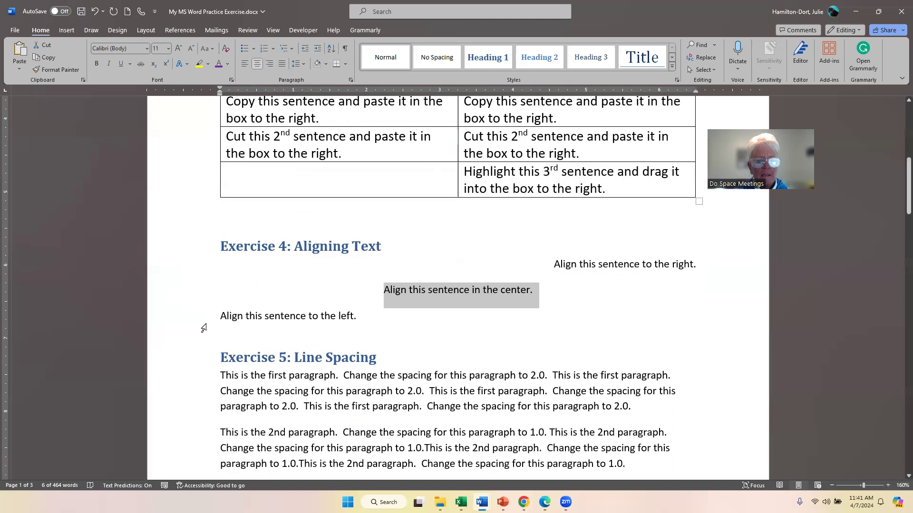
left_click(193, 326)
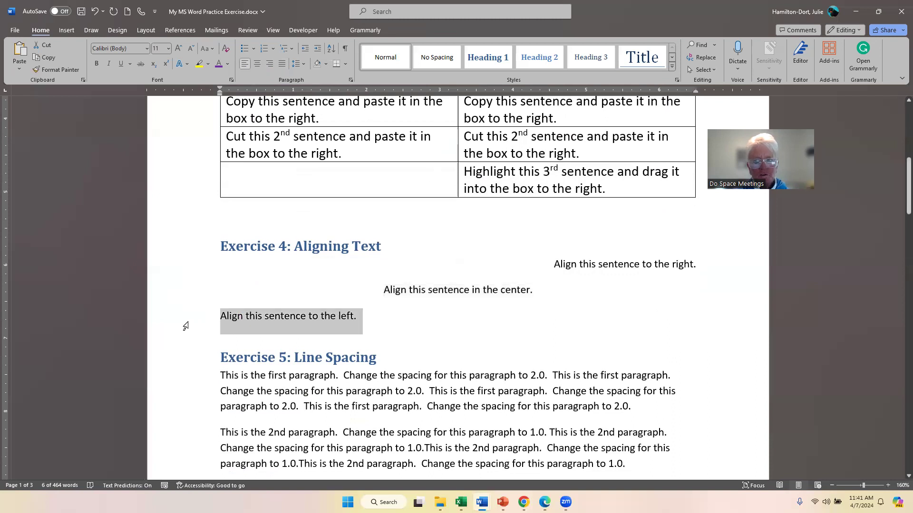
left_click(246, 65)
left_click(411, 310)
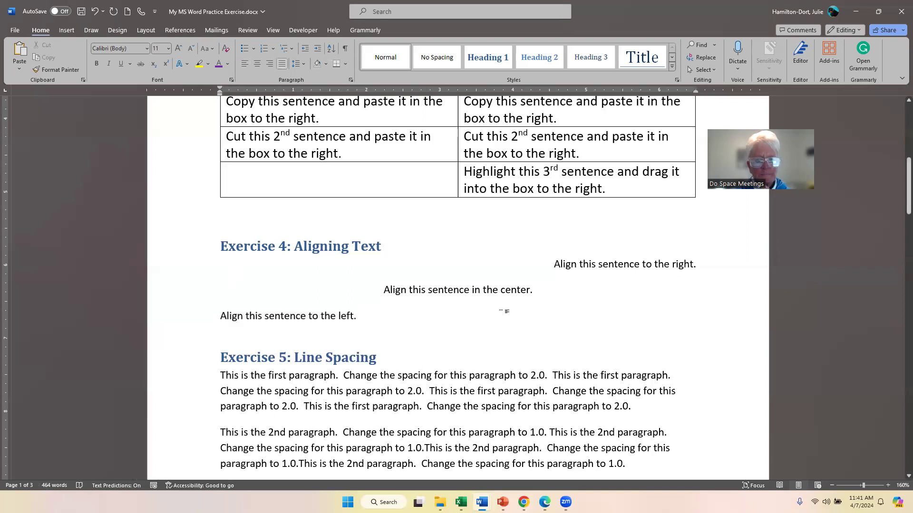
scroll(504, 312, "down", 2)
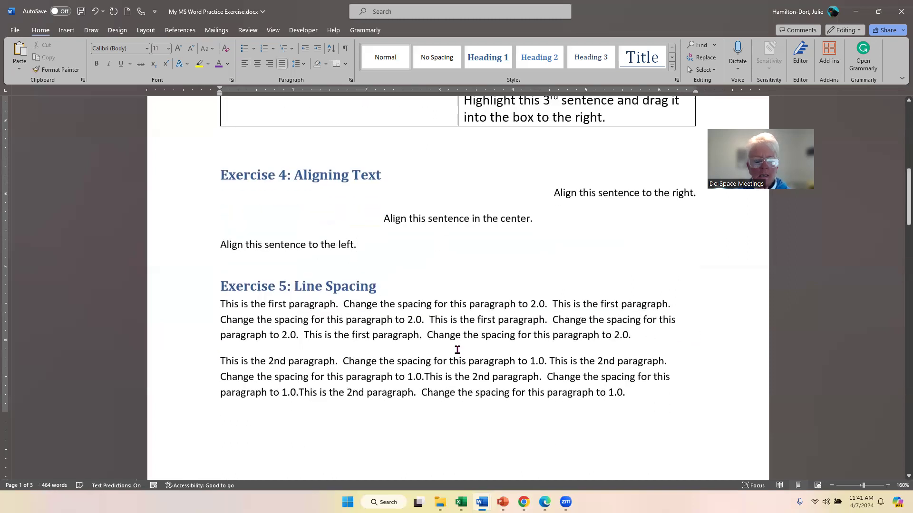
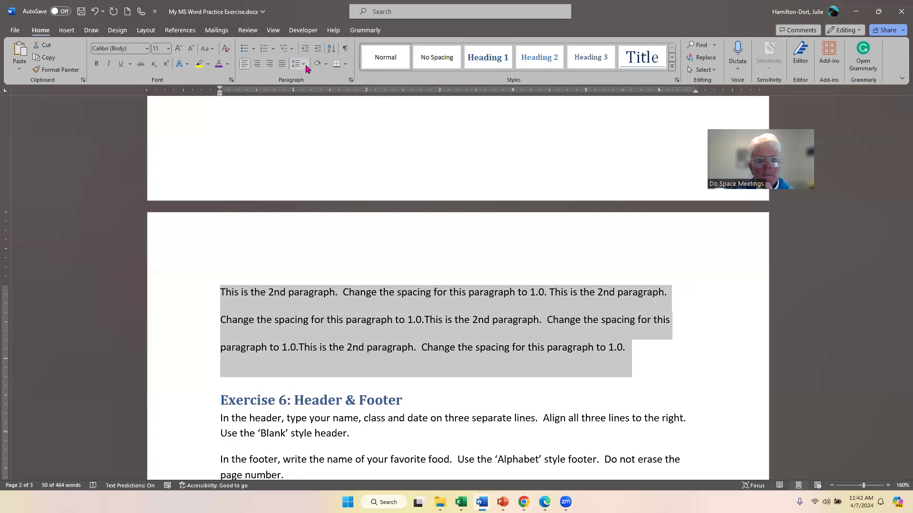
Change the second paragraph from double spacing to 1.0 line spacing, then deselect it.
left_click(298, 63)
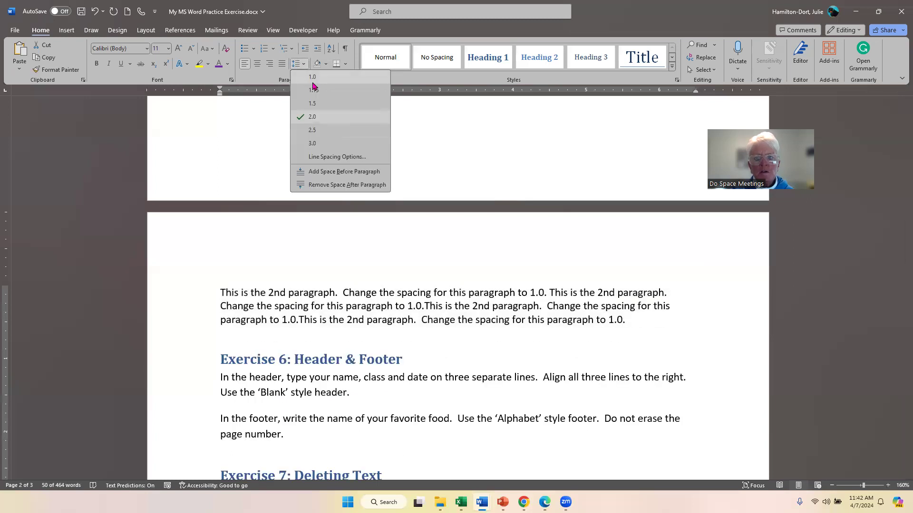
left_click(448, 68)
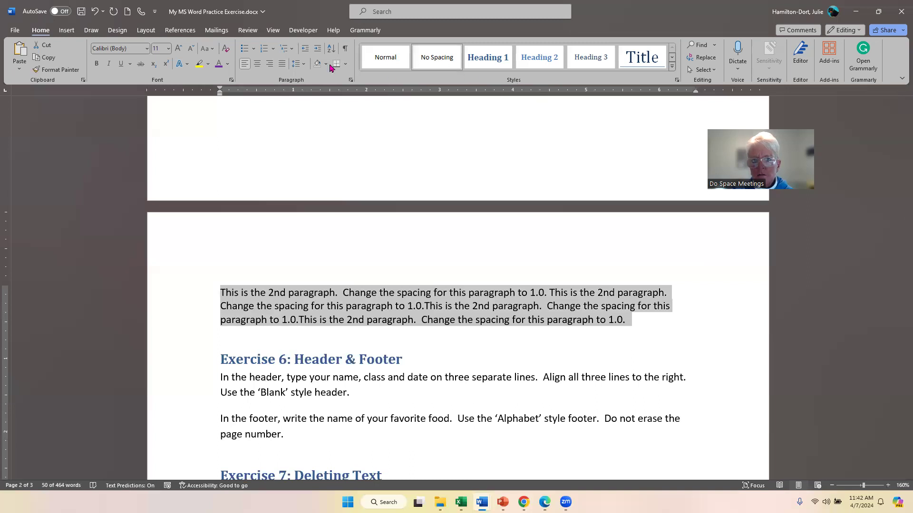
left_click(303, 64)
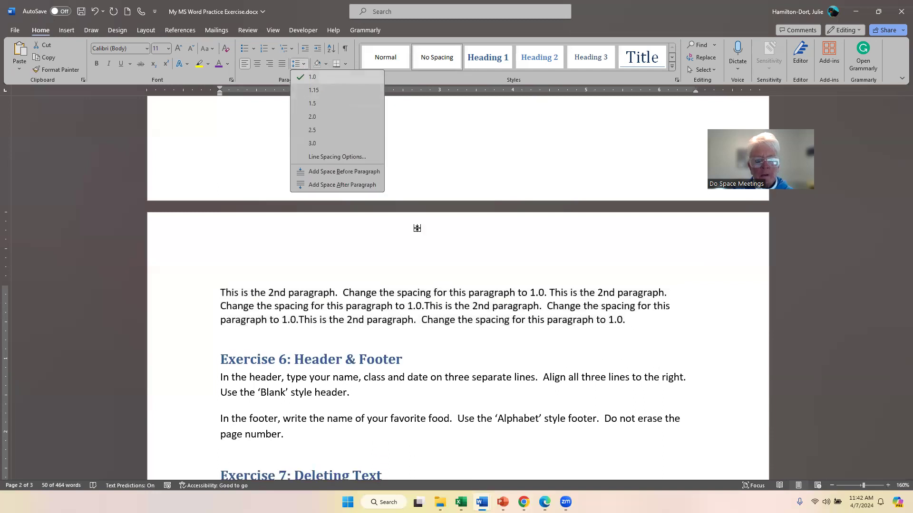
triple_click(425, 319)
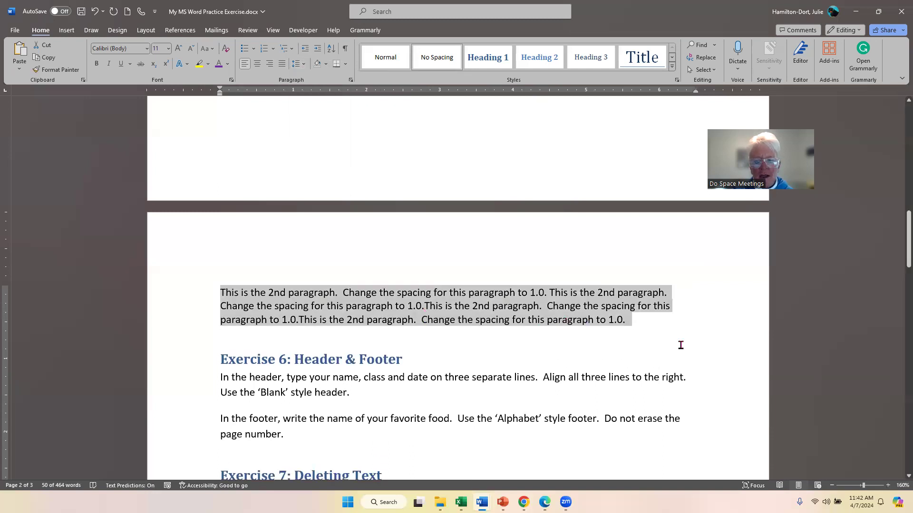
left_click(640, 329)
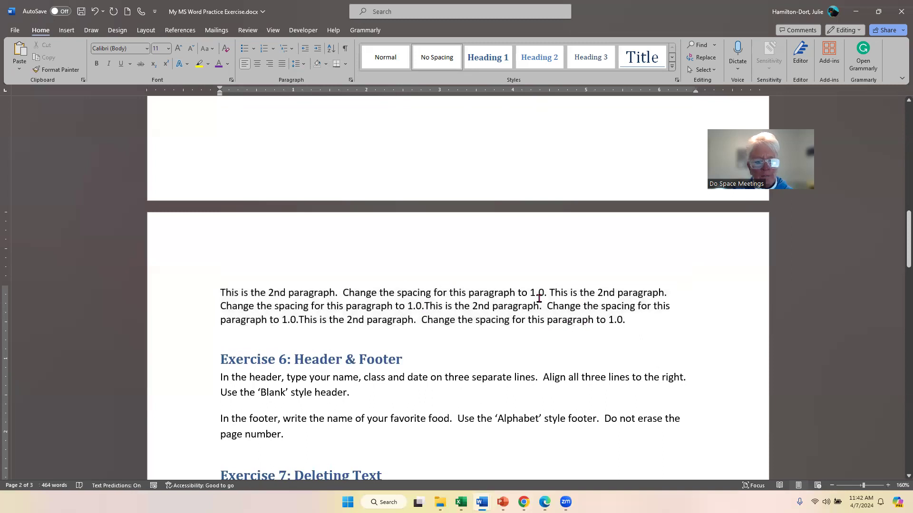
scroll(538, 298, "down", 3)
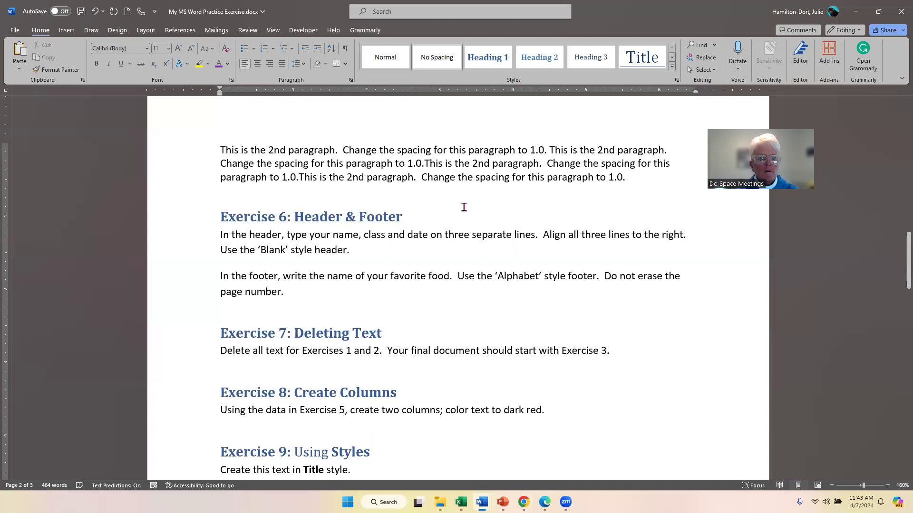
scroll(420, 128, "up", 3)
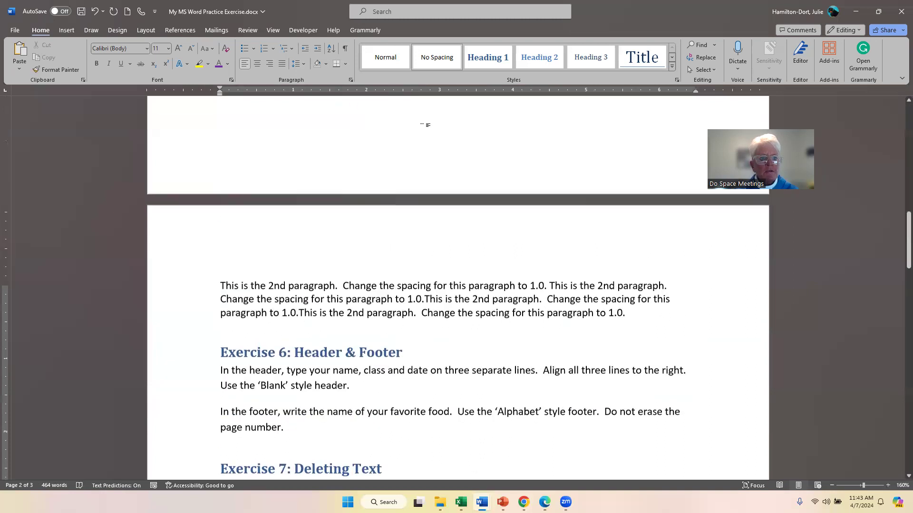
Edit the page header and type the student's name on its first line.
double_click(441, 227)
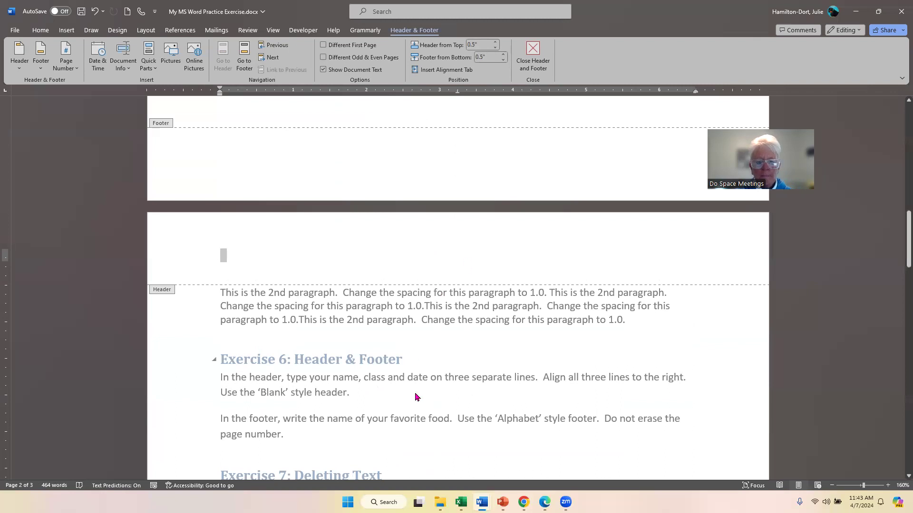
left_click(299, 243)
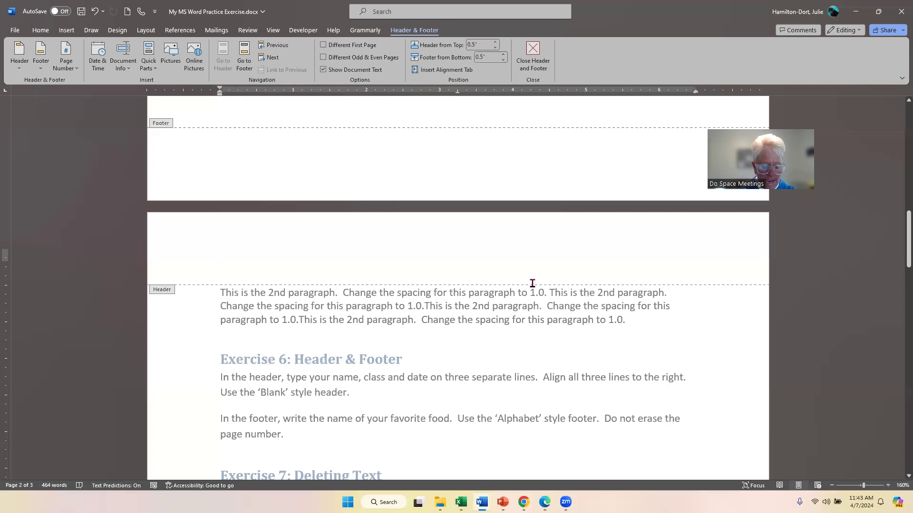
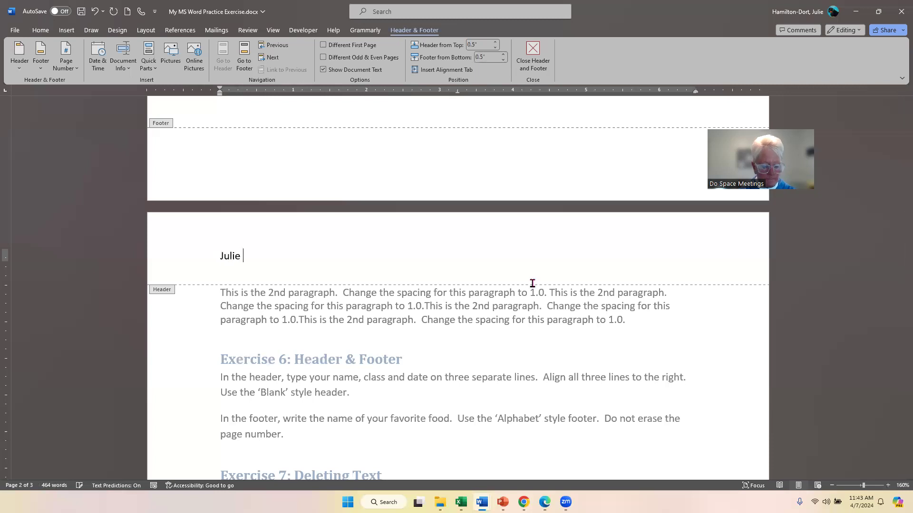
Add 'Tech in the Workplace' as the second header line.
key("Return")
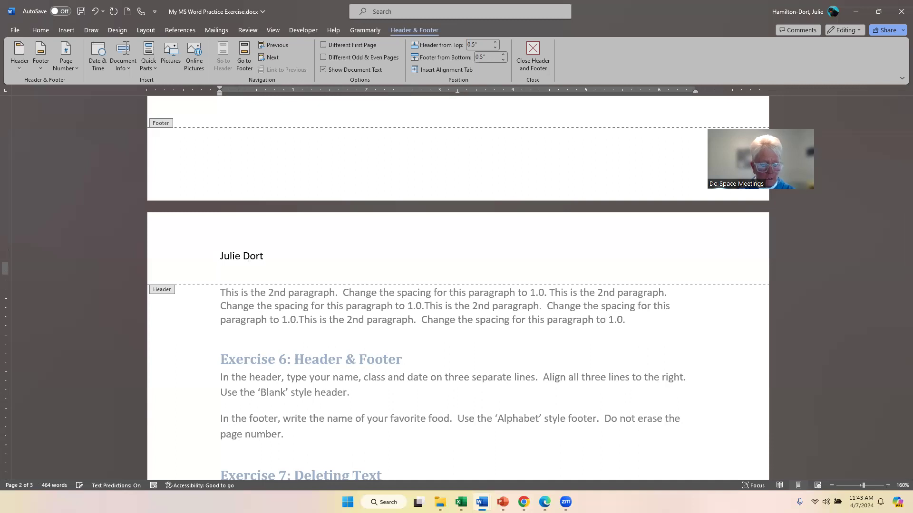
type("Tech in the WOk")
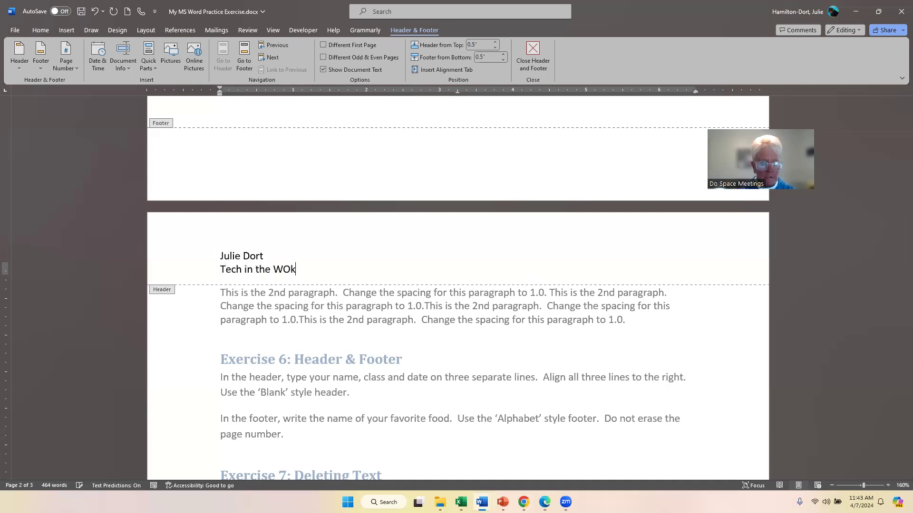
key("BackSpace")
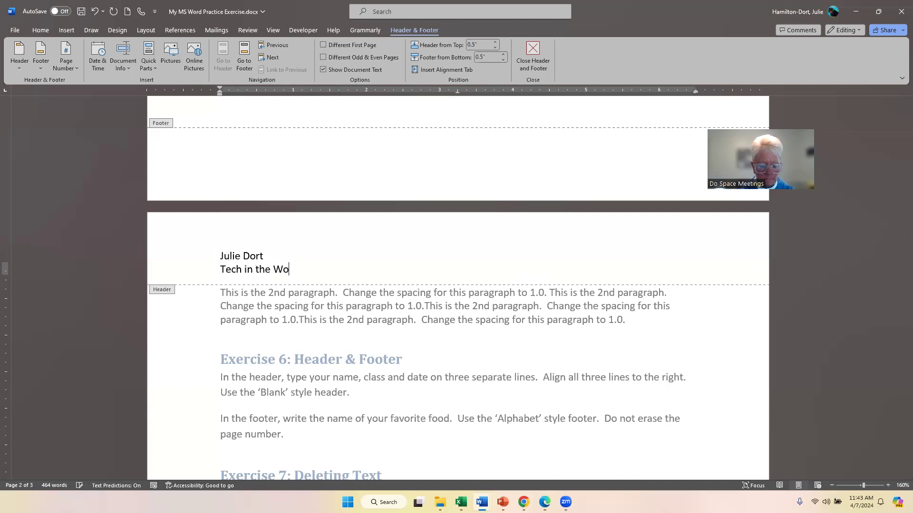
type("orkplace")
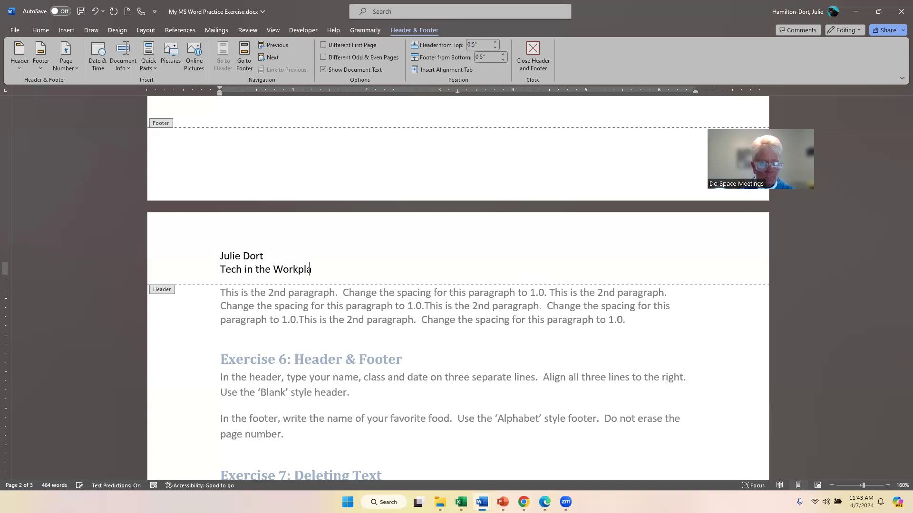
Add the date 'April 7, 2024' as the third header line, fixing its typo.
key("Return")
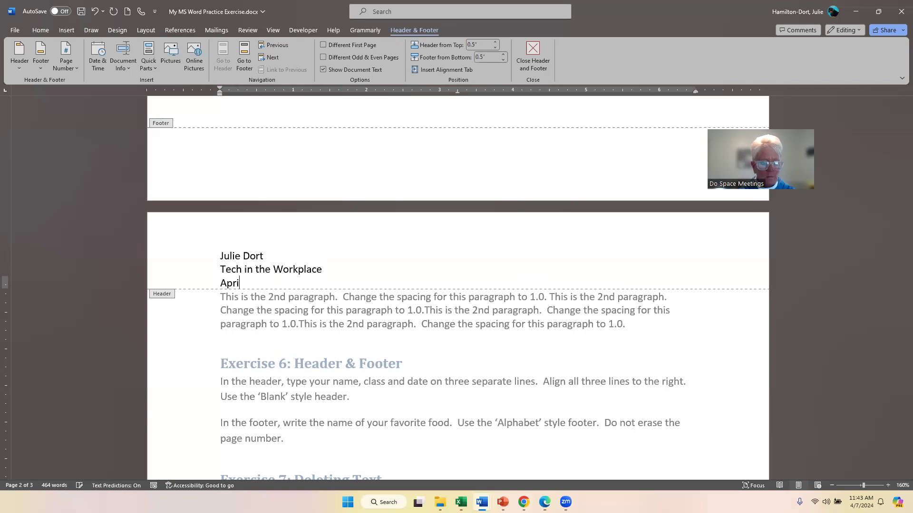
type("April 7m ")
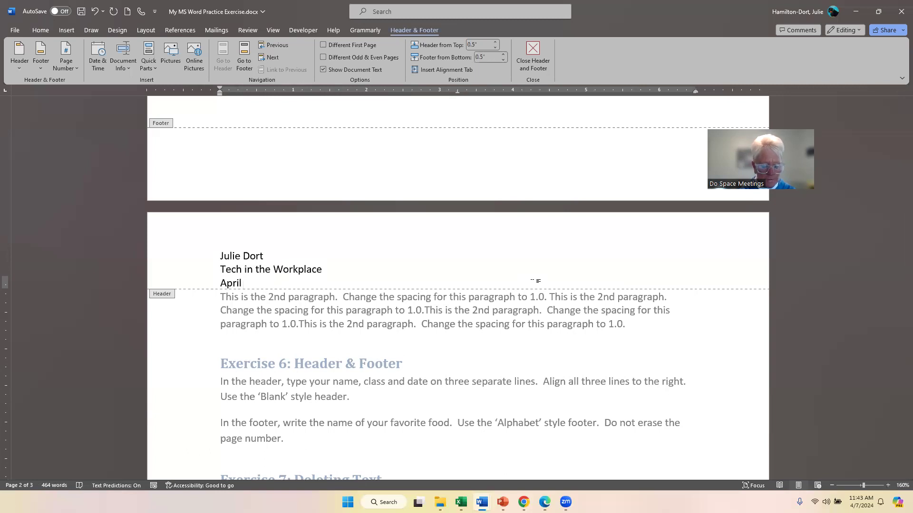
type("202")
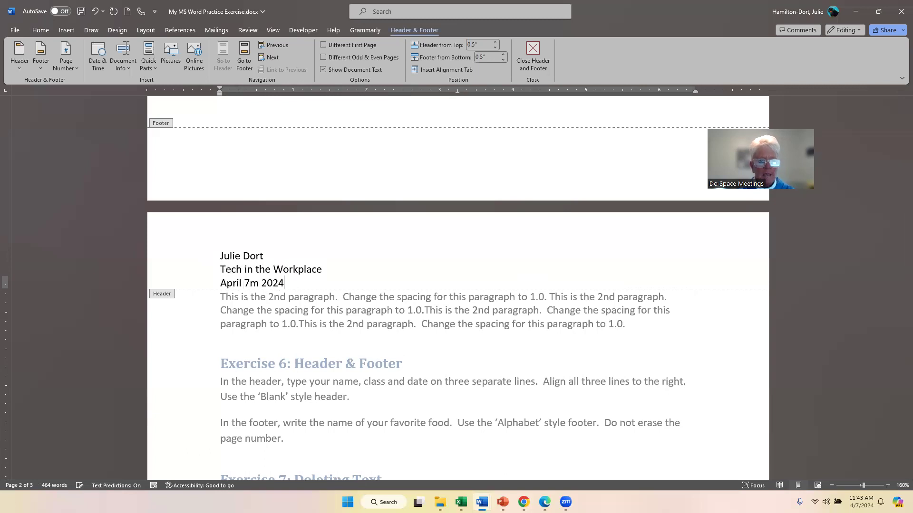
type("4")
key("Return")
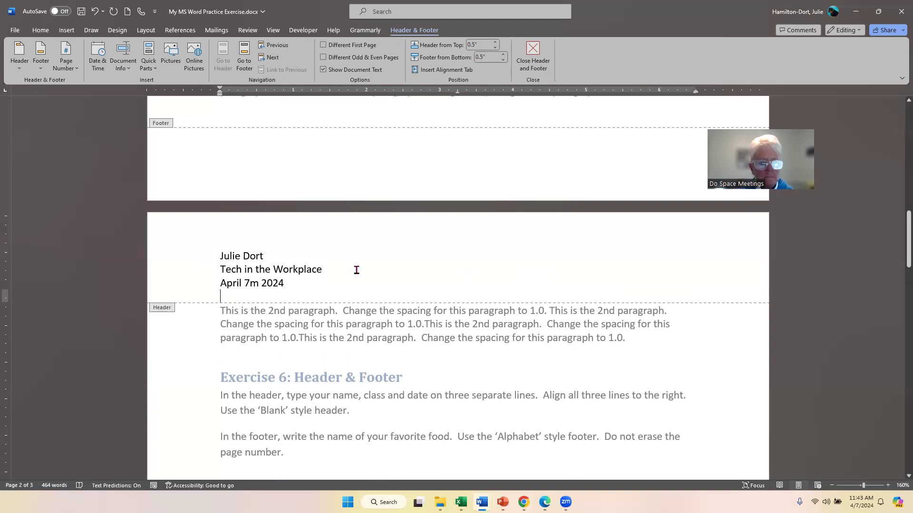
left_click(260, 283)
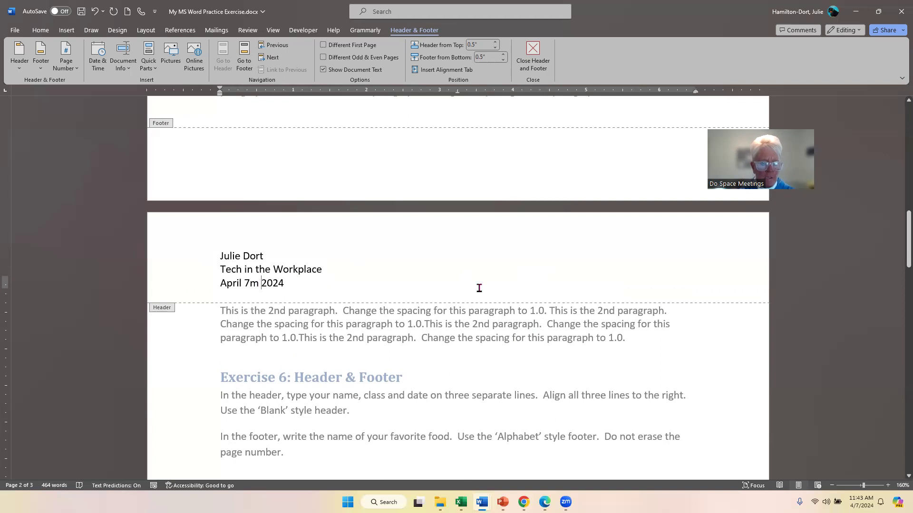
key("BackSpace")
key("BackSpace")
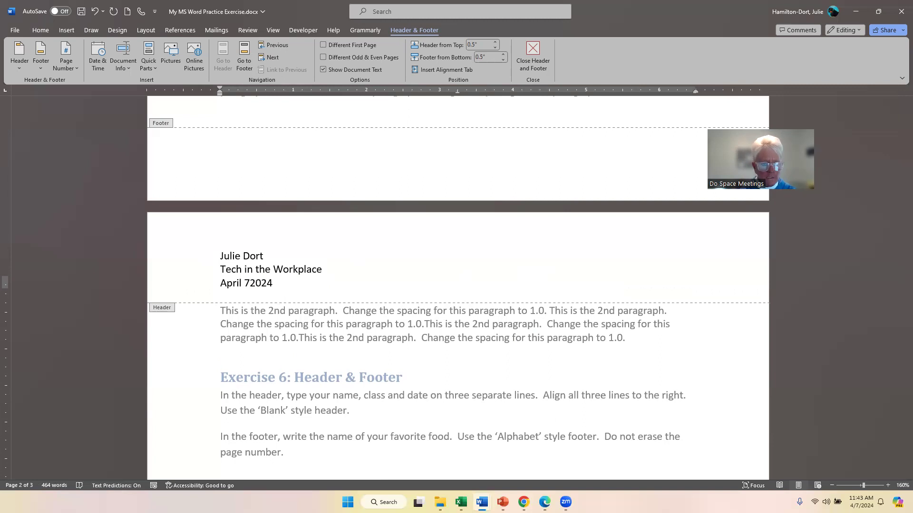
type(",")
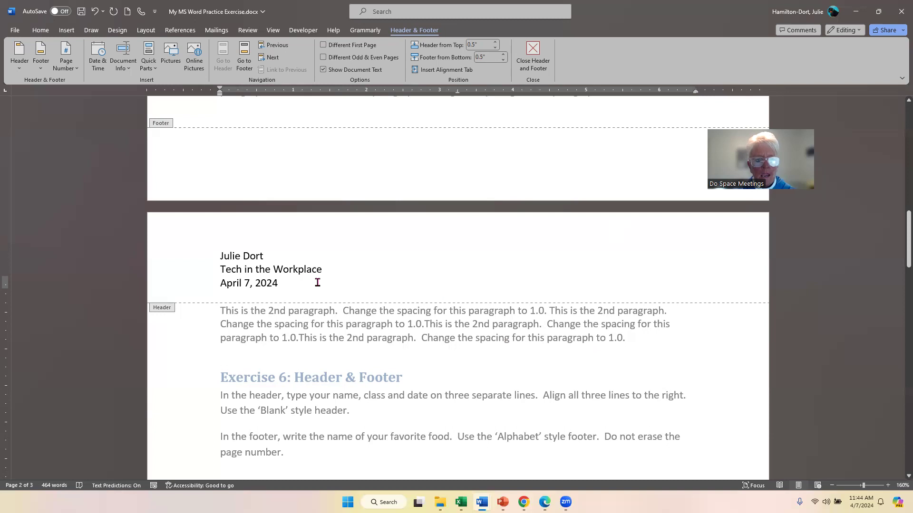
Insert a Plain Number 3 page number in the footer, preceded by the surname and a dash.
scroll(589, 296, "down", 1)
scroll(589, 295, "down", 2)
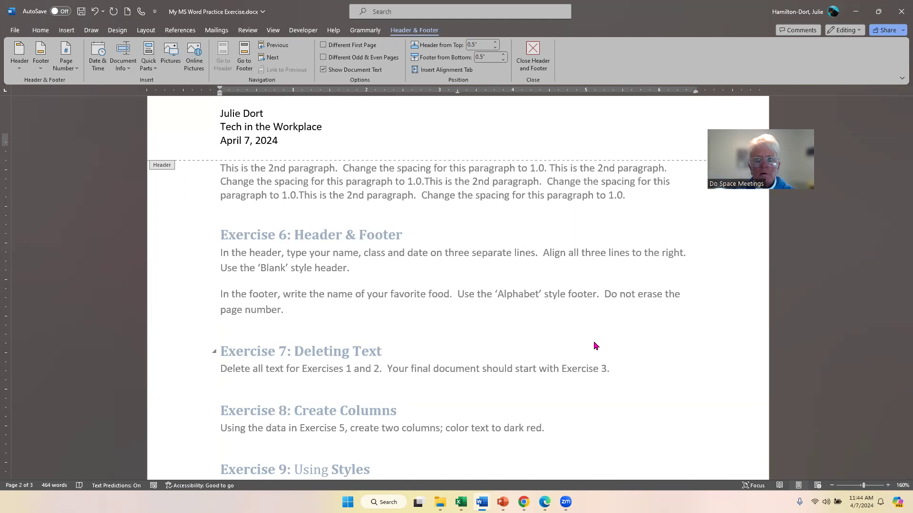
scroll(590, 270, "down", 6)
scroll(582, 273, "down", 6)
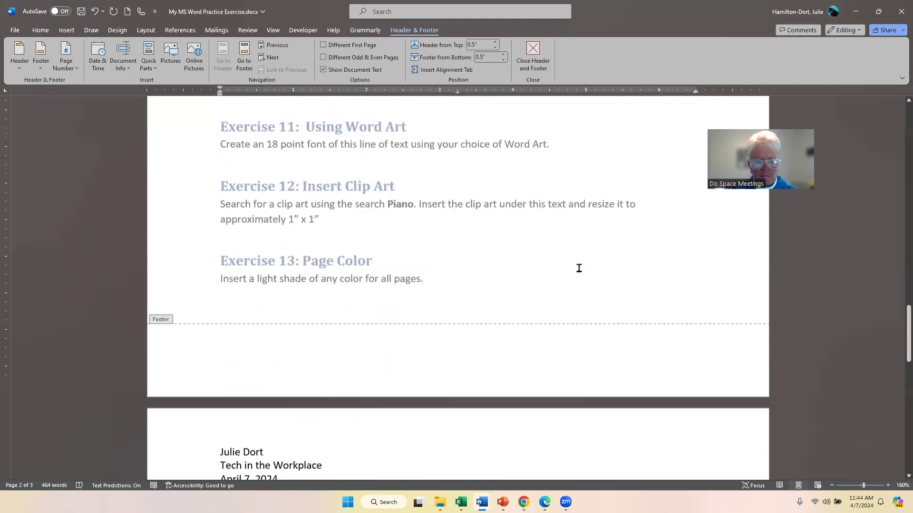
left_click(551, 274)
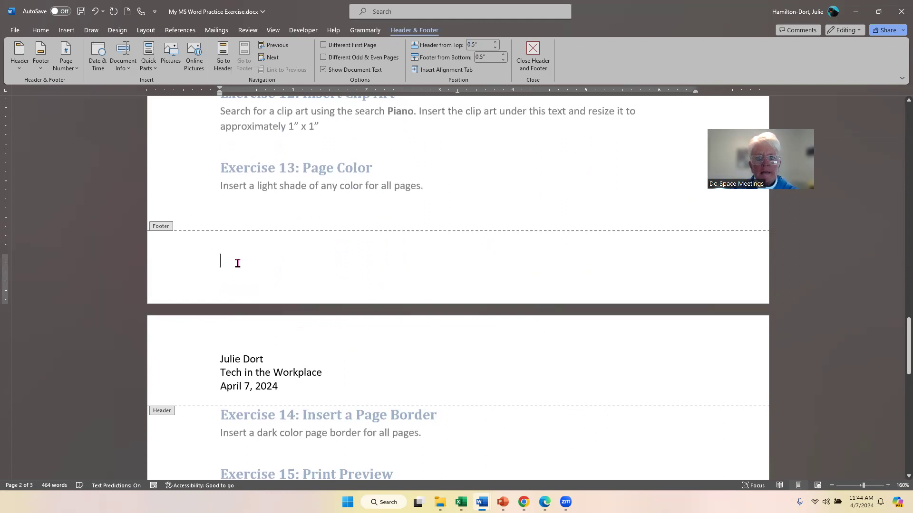
left_click(72, 67)
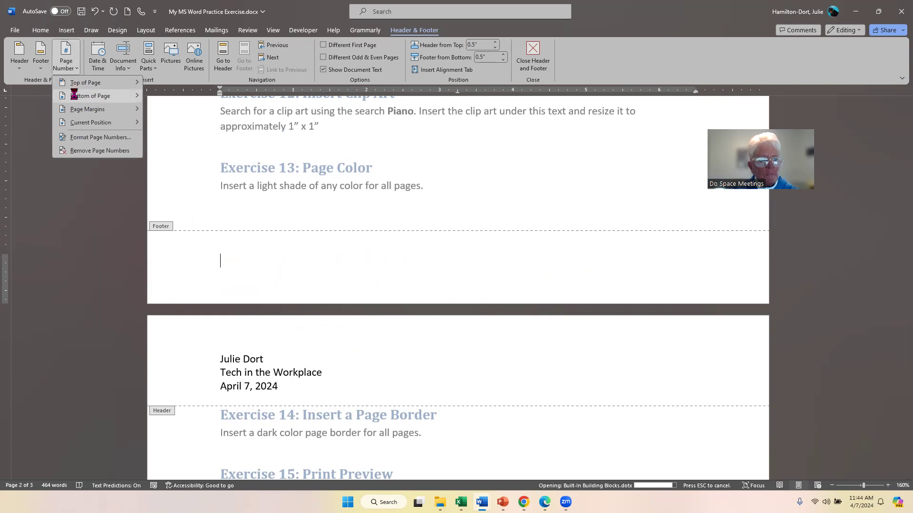
mouse_move(76, 97)
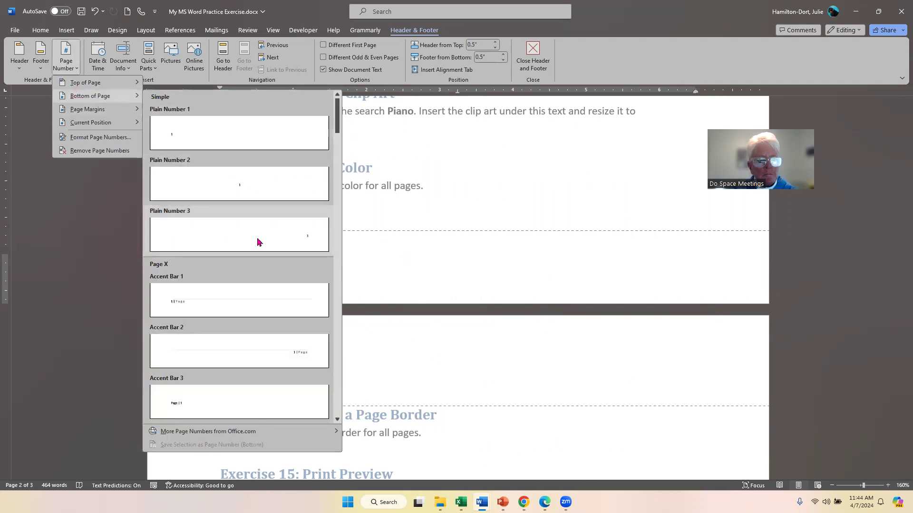
left_click(298, 243)
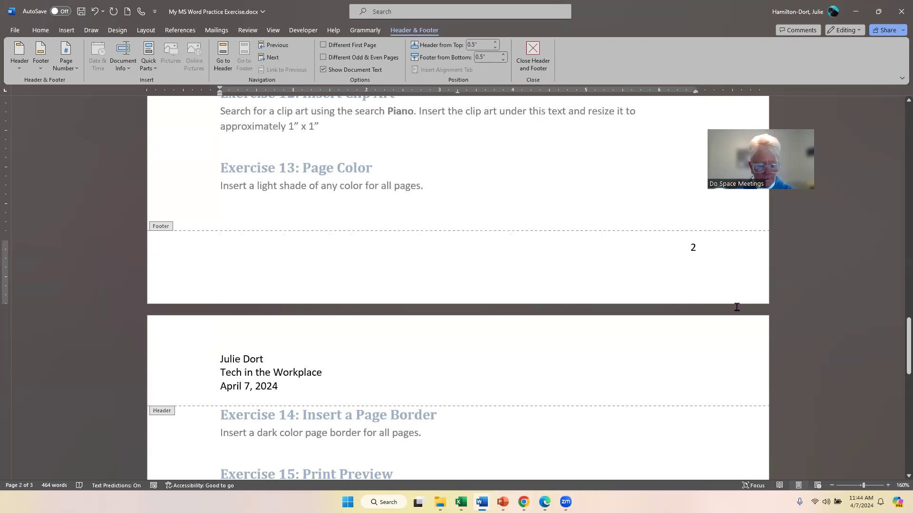
type("Dort ")
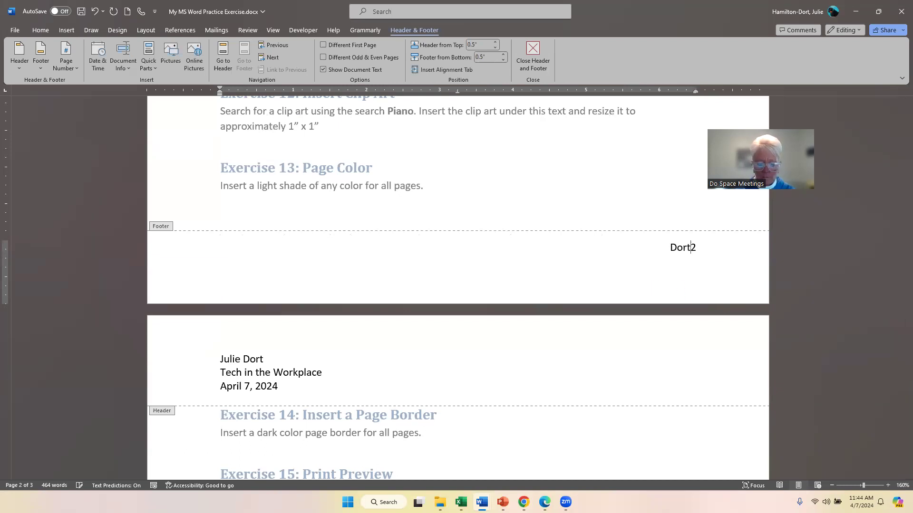
type("-")
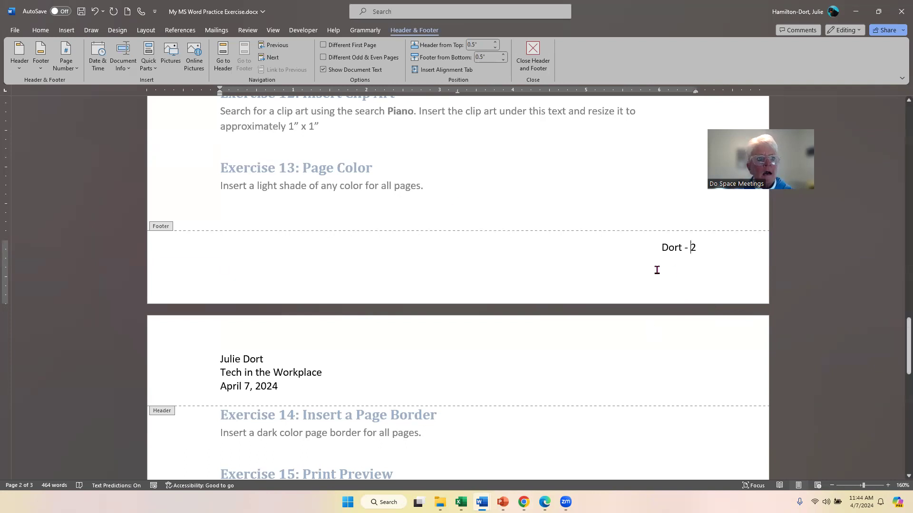
Look through the built-in footer designs and dismiss the list without choosing one.
left_click(20, 66)
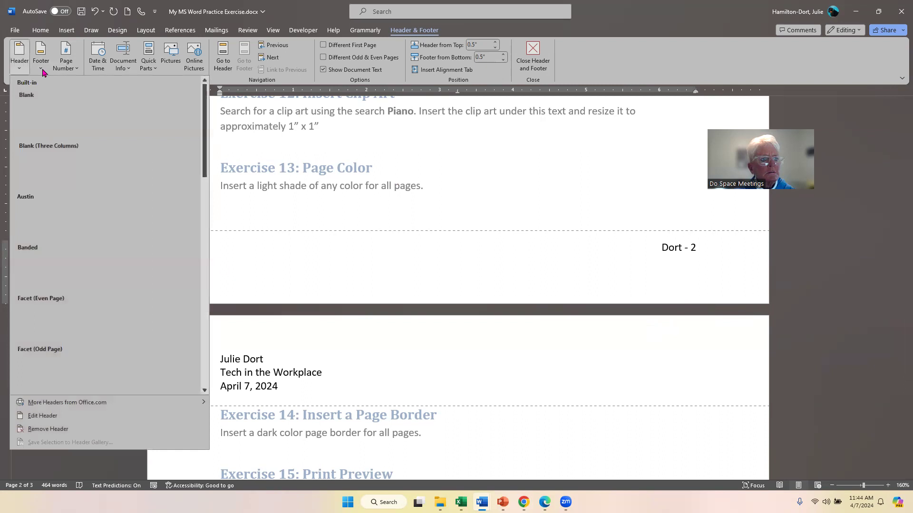
left_click(41, 64)
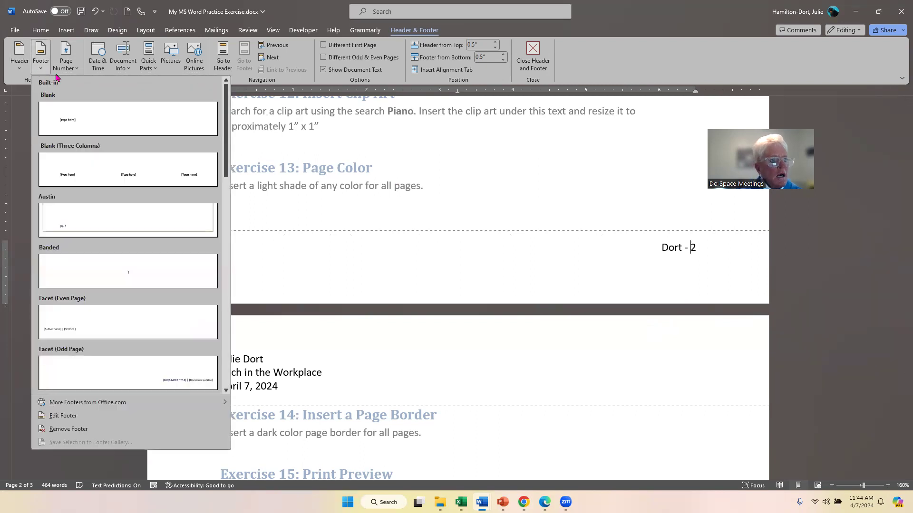
left_click(479, 218)
scroll(485, 214, "up", 3)
scroll(486, 212, "up", 12)
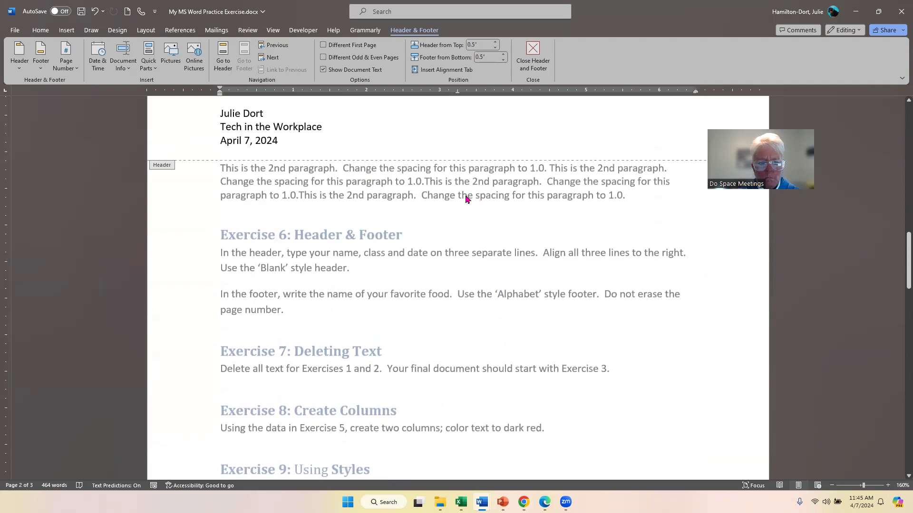
scroll(466, 199, "down", 8)
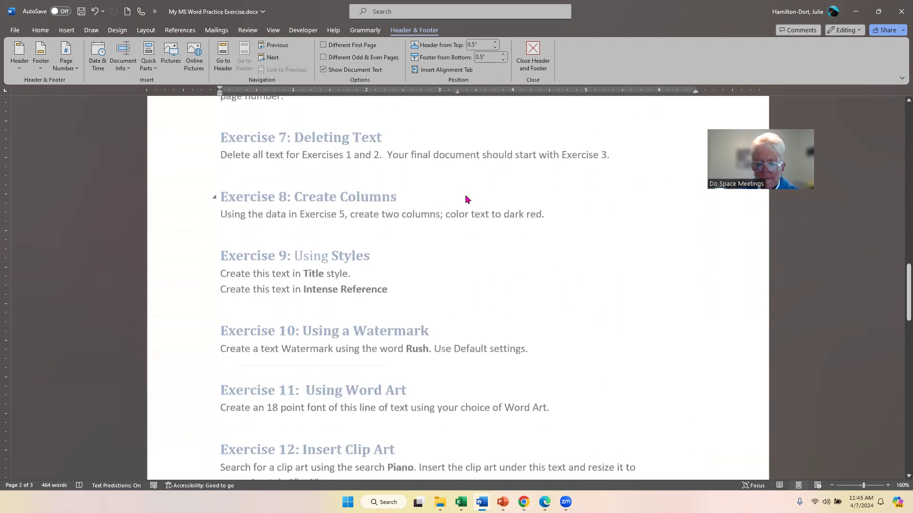
Browse the footer designs again, then close header and footer editing.
left_click(642, 395)
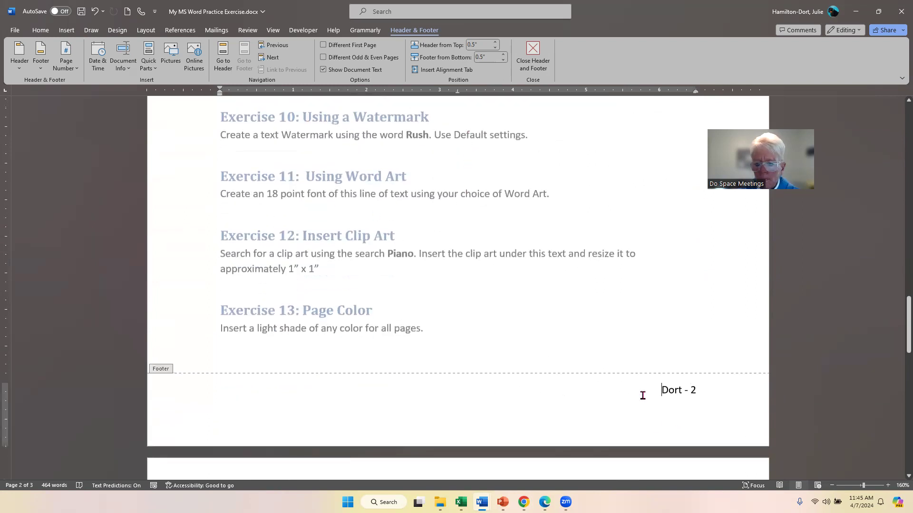
left_click(40, 71)
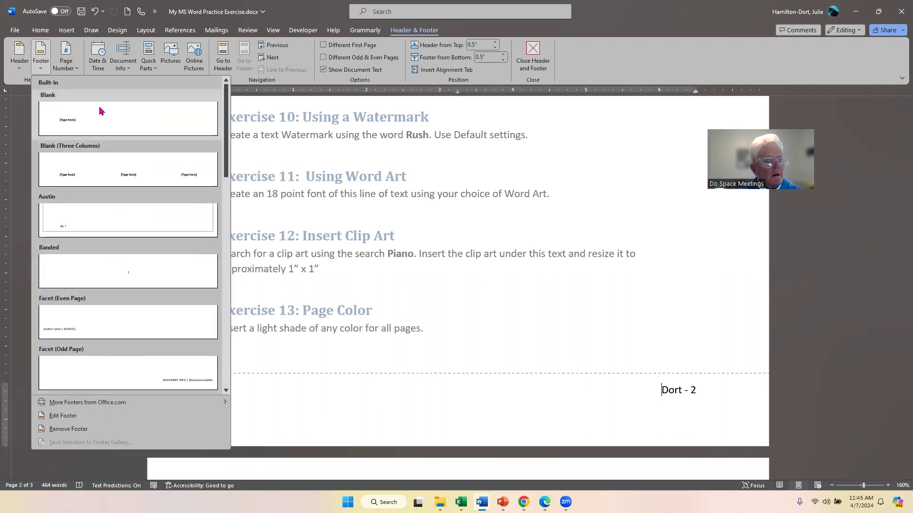
scroll(232, 137, "down", 1)
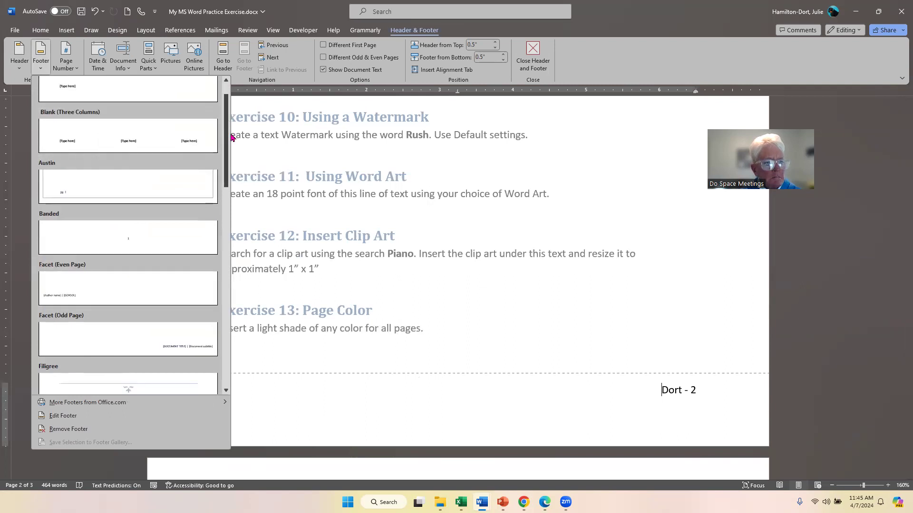
scroll(238, 228, "down", 8)
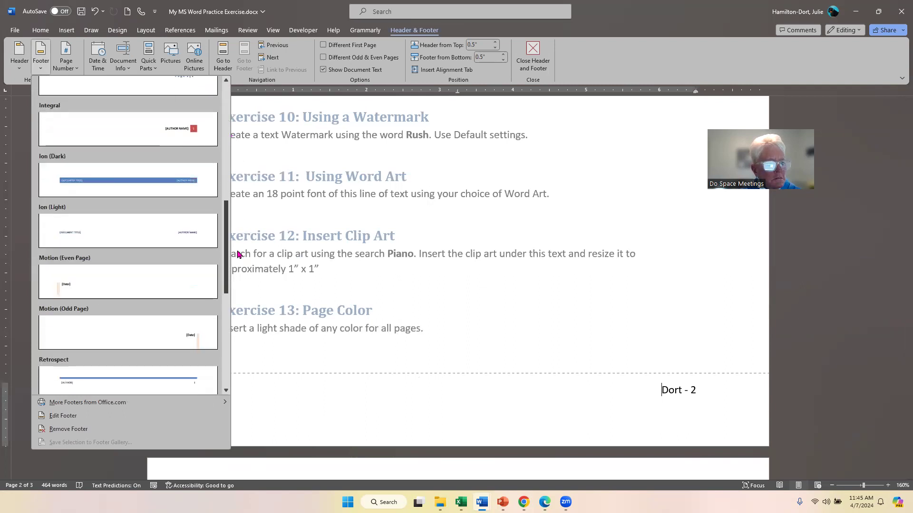
scroll(237, 255, "down", 4)
scroll(236, 266, "up", 12)
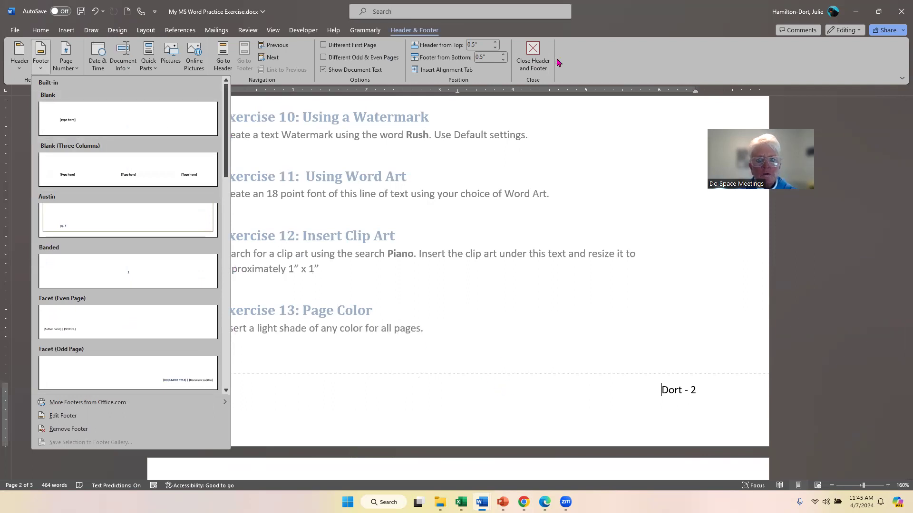
left_click(531, 51)
left_click(531, 50)
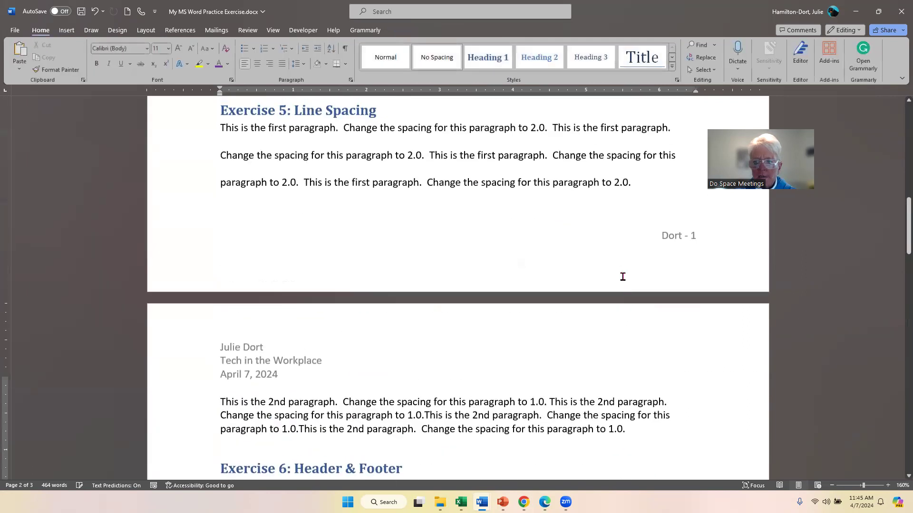
scroll(623, 277, "up", 15)
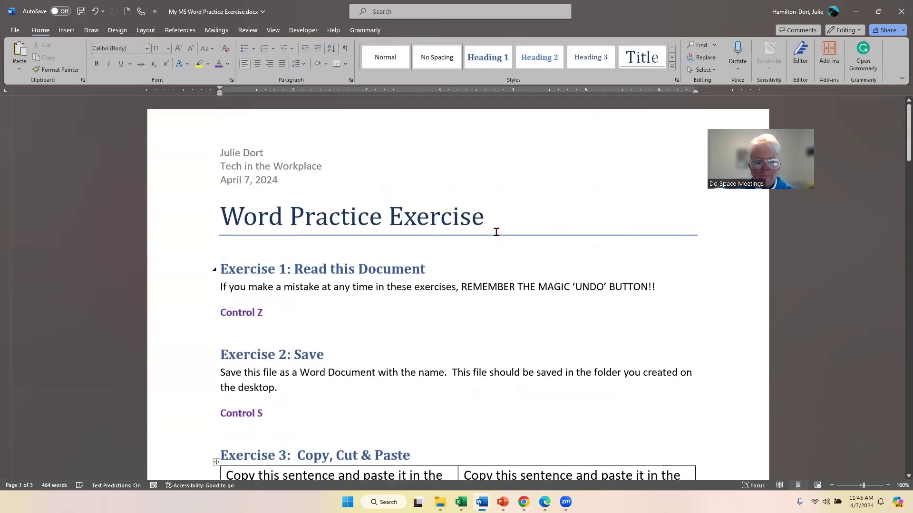
scroll(293, 173, "down", 3)
scroll(293, 172, "down", 8)
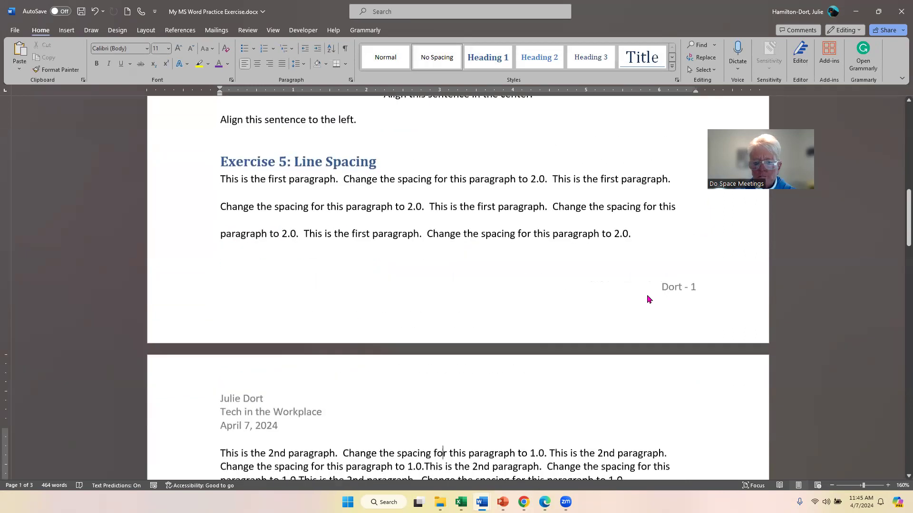
scroll(285, 364, "down", 12)
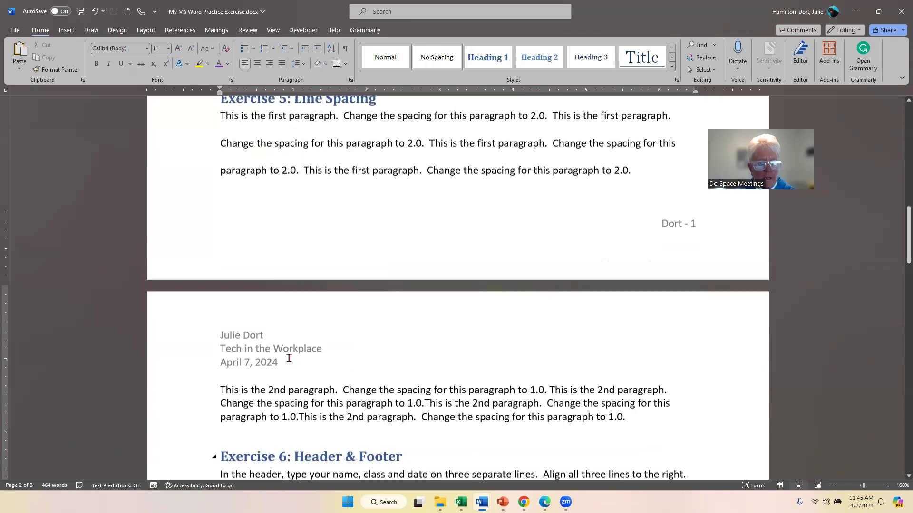
scroll(685, 433, "down", 6)
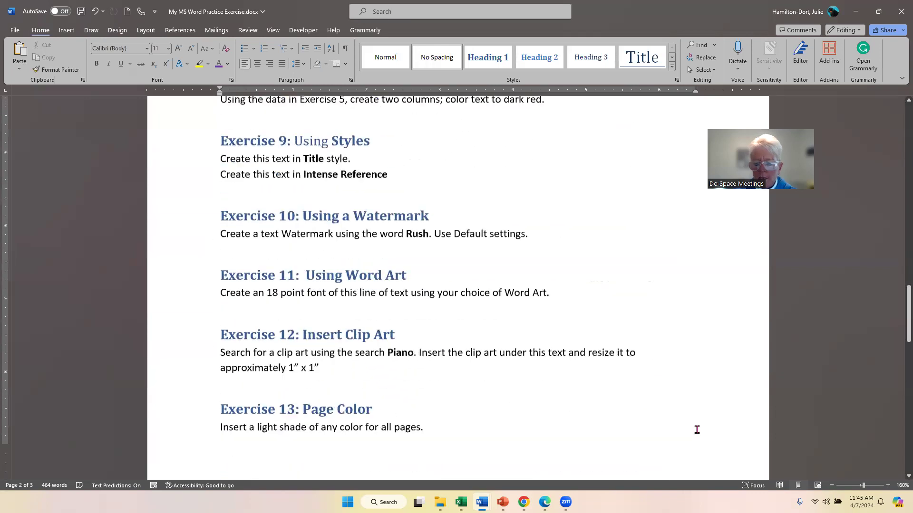
scroll(509, 391, "down", 4)
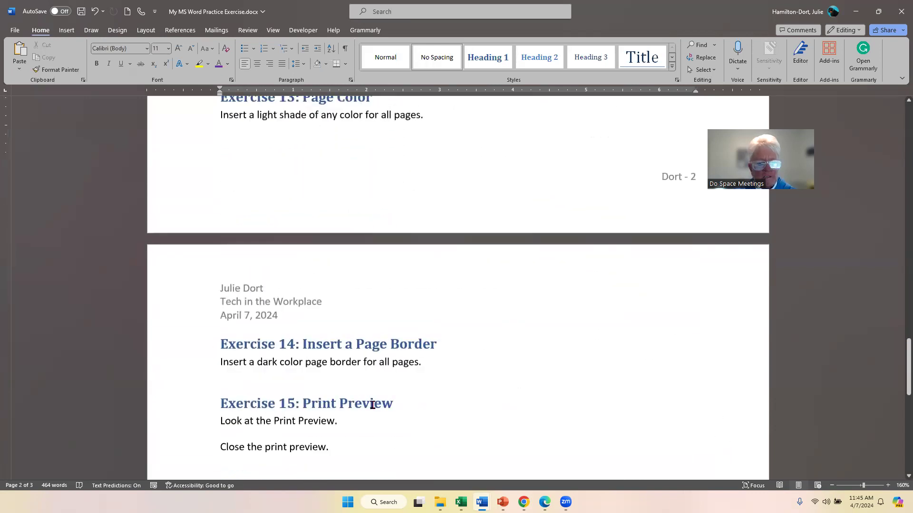
scroll(448, 367, "up", 8)
scroll(453, 363, "up", 8)
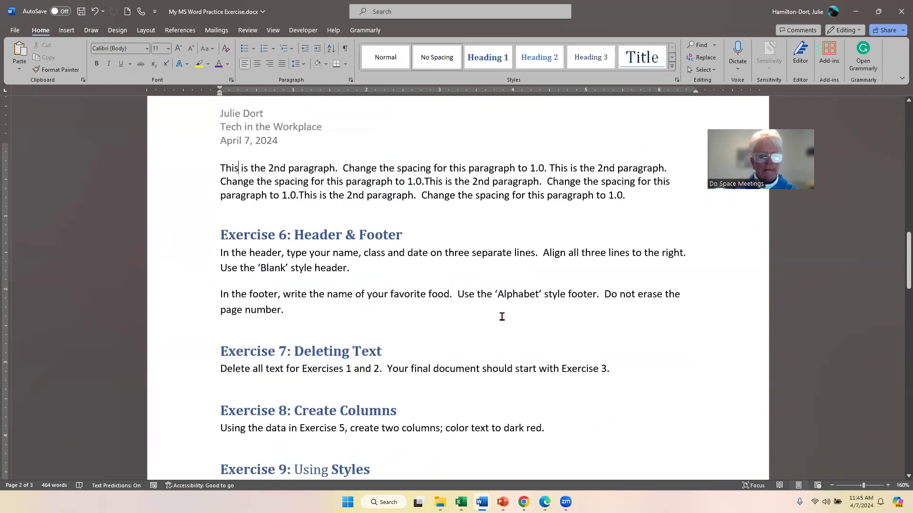
scroll(488, 276, "down", 2)
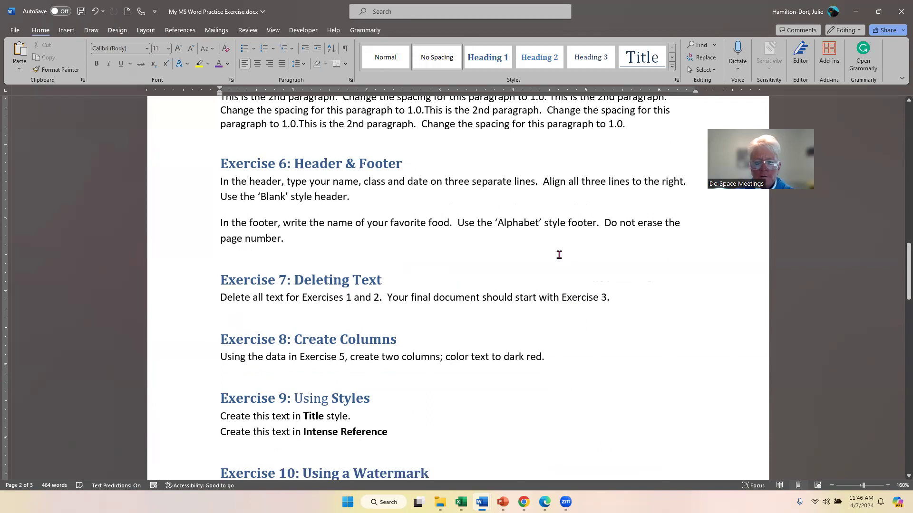
scroll(468, 275, "up", 3)
scroll(469, 275, "up", 12)
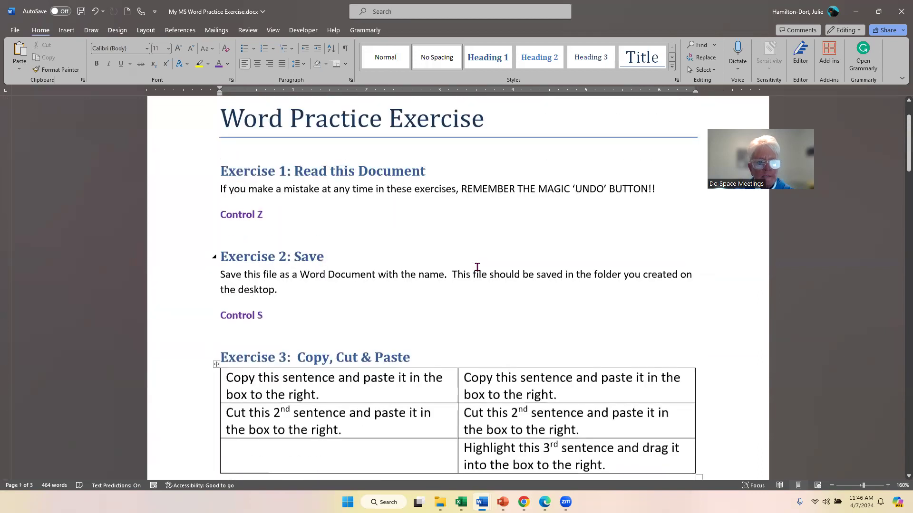
scroll(477, 267, "up", 1)
Select the Exercise 1 and Exercise 2 text and delete it.
left_click_drag(284, 354, 163, 195)
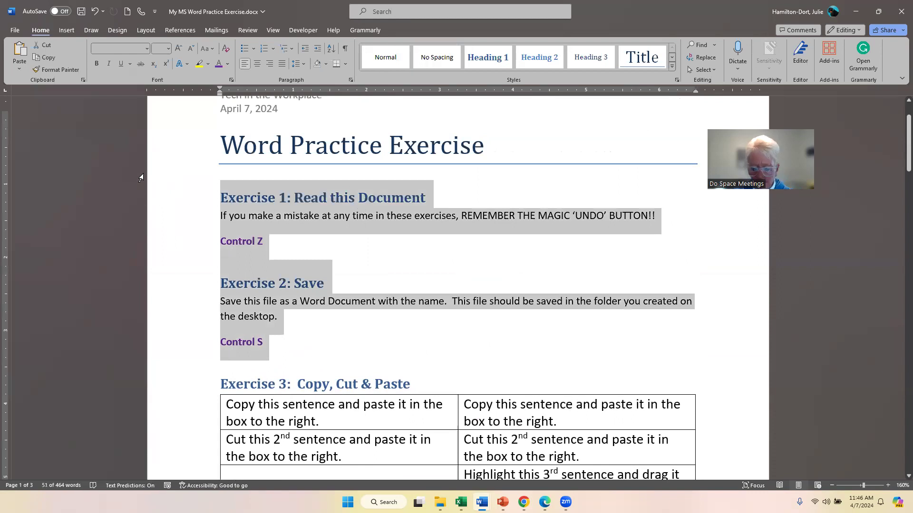
key("Delete")
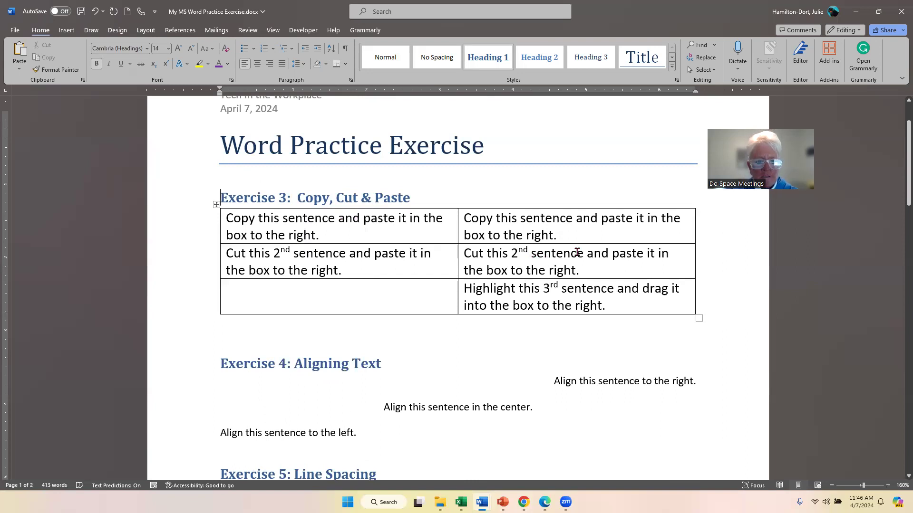
scroll(559, 257, "down", 8)
scroll(570, 279, "down", 5)
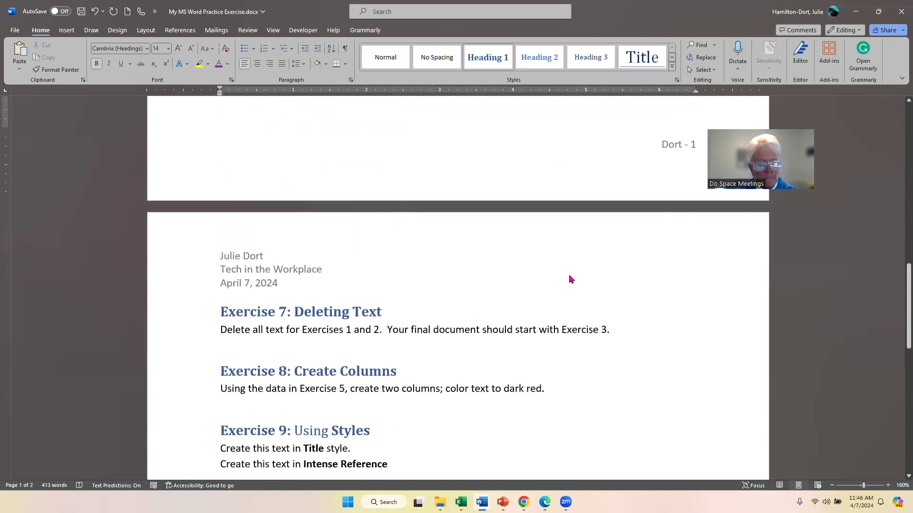
scroll(570, 277, "down", 2)
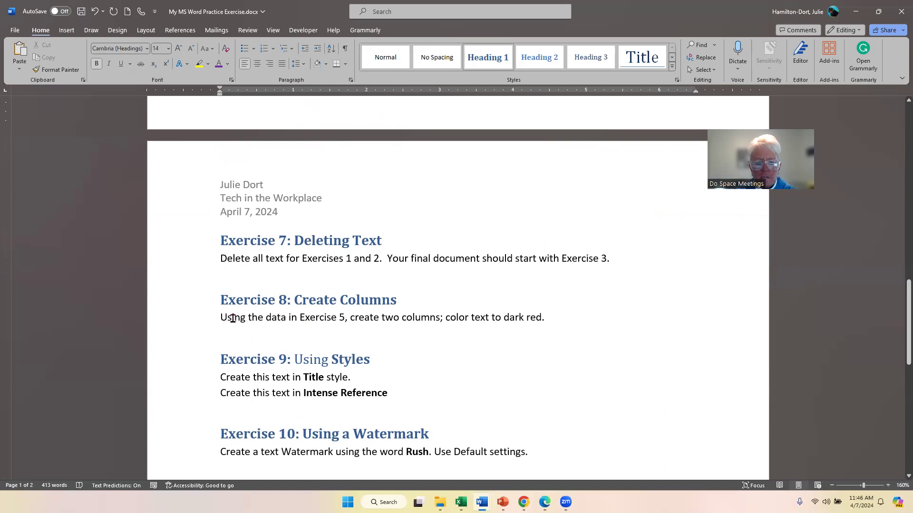
scroll(512, 328, "up", 5)
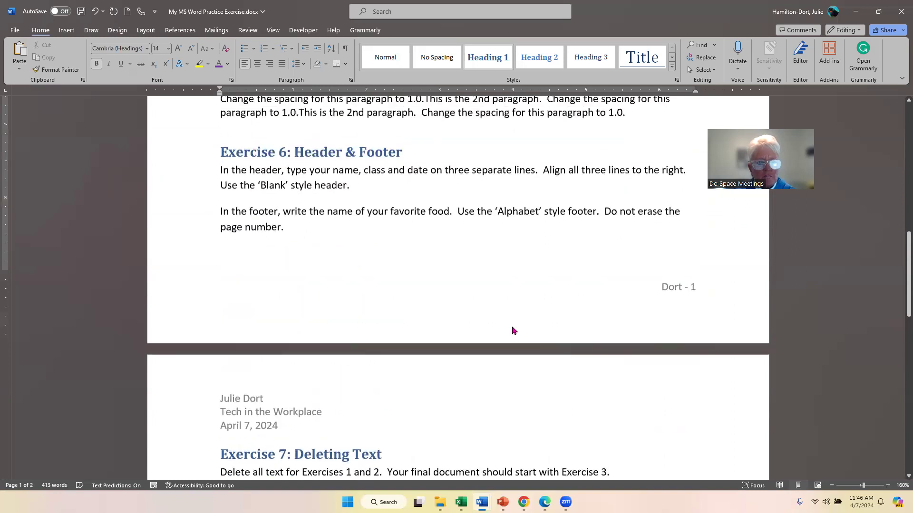
scroll(513, 329, "up", 5)
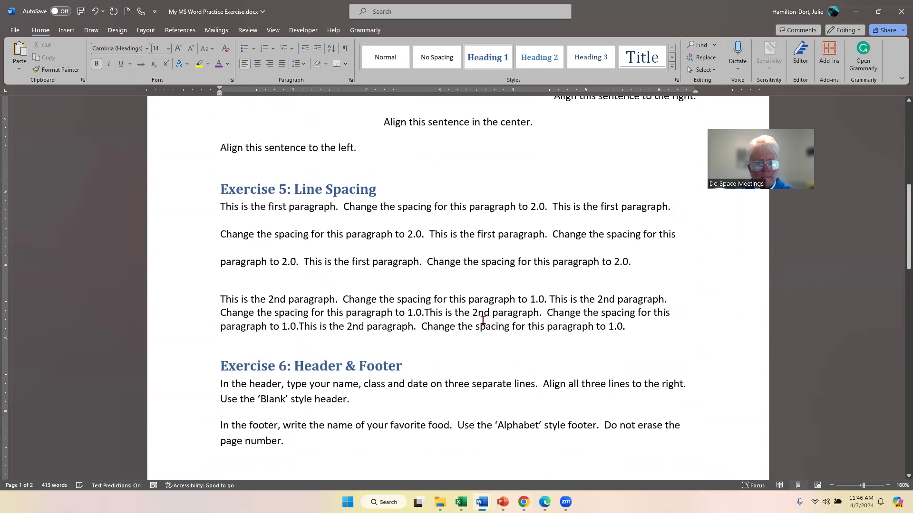
scroll(483, 320, "down", 8)
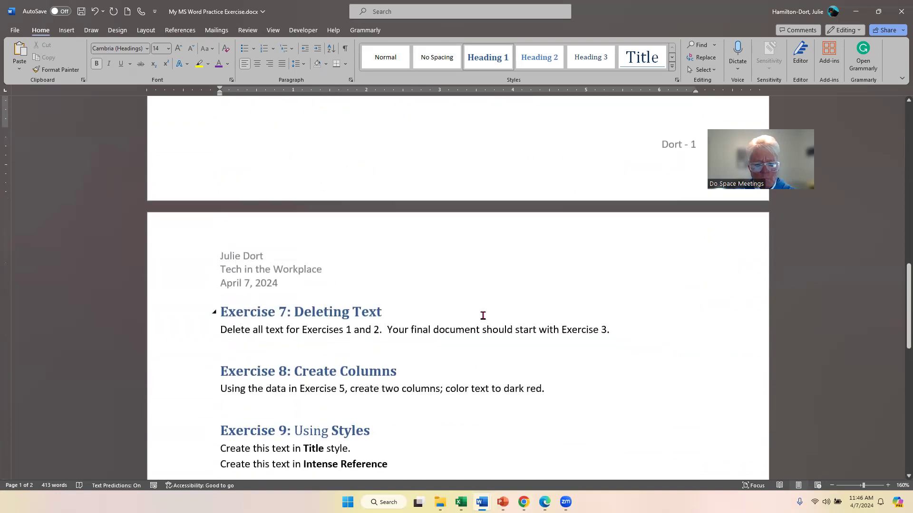
scroll(481, 321, "up", 10)
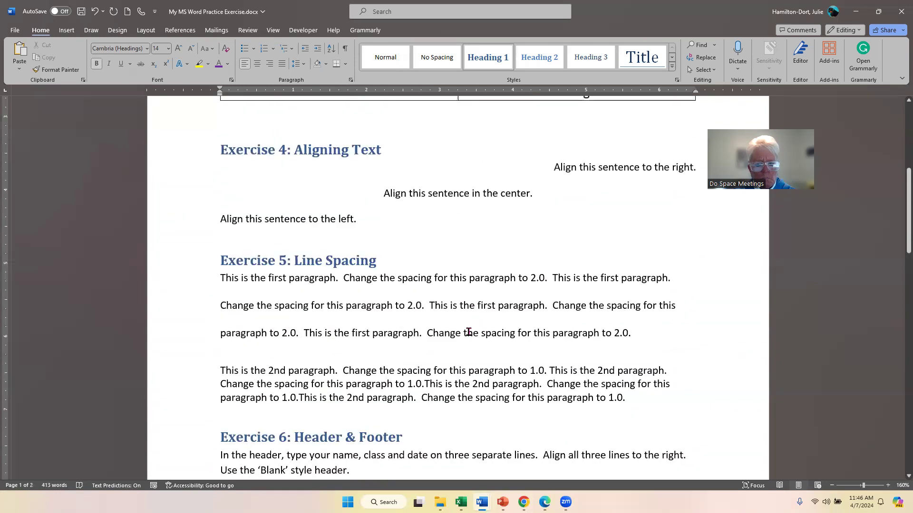
Select both Exercise 5 paragraphs.
left_click(305, 328)
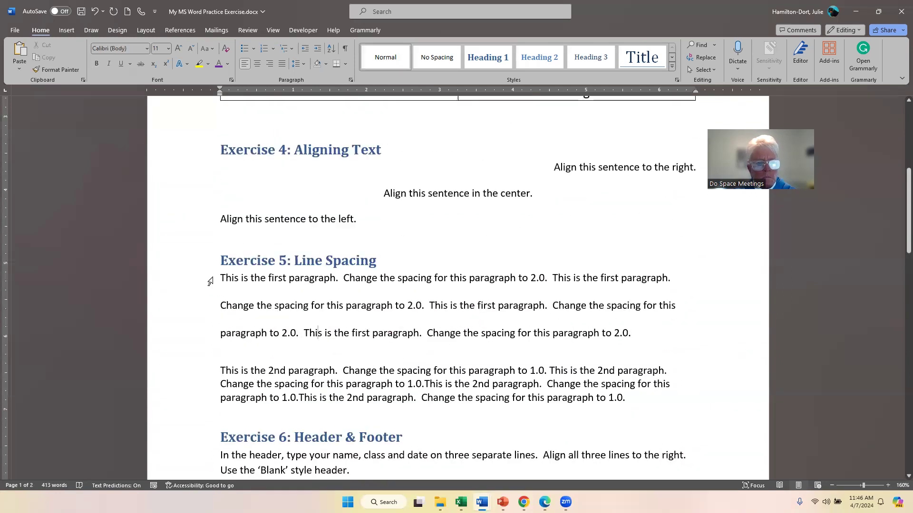
left_click_drag(209, 281, 195, 398)
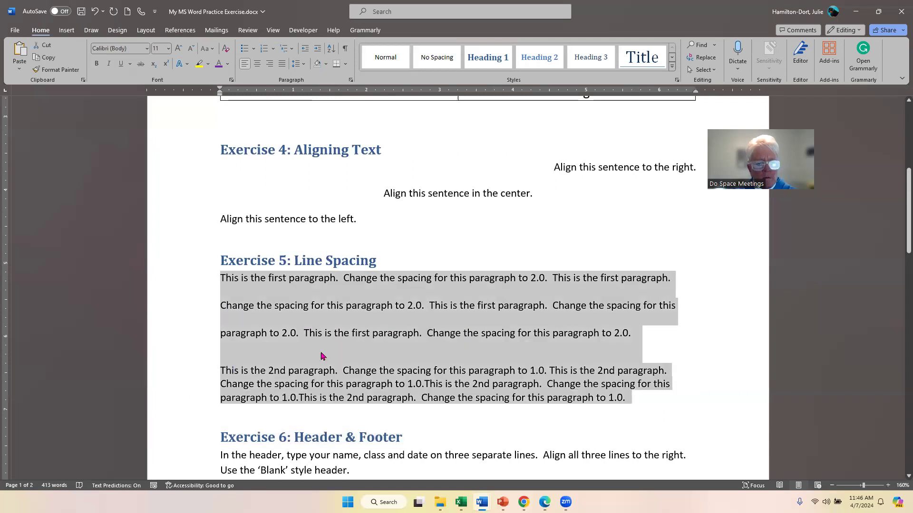
scroll(531, 312, "down", 3)
scroll(531, 312, "down", 5)
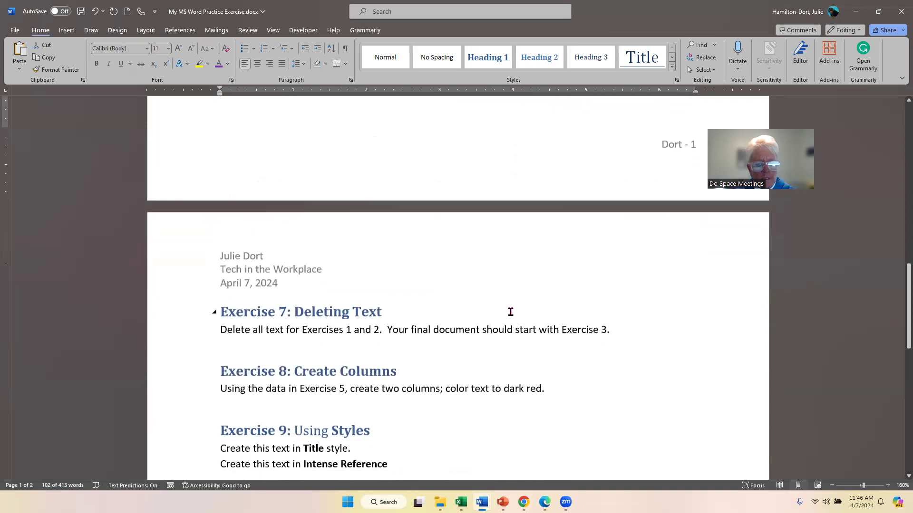
scroll(509, 311, "up", 8)
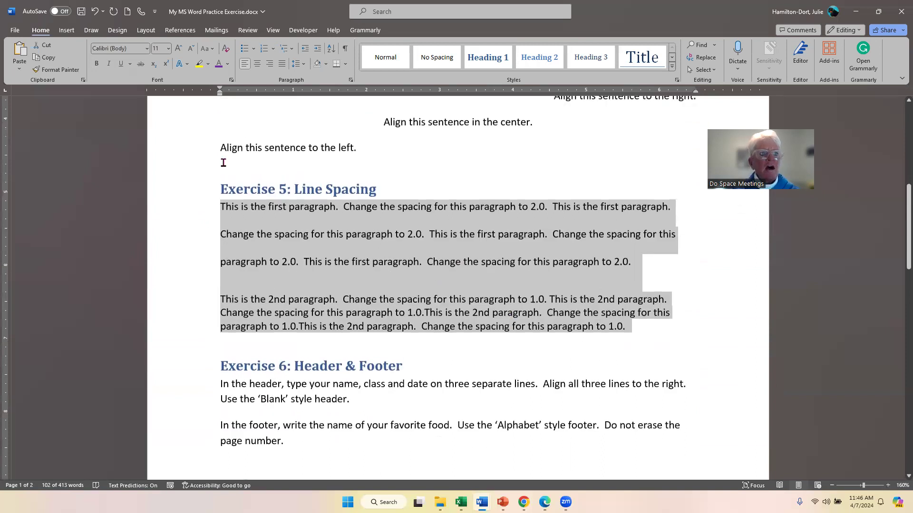
Browse the Insert, Review, View and Design tabs, ending on the Layout tab.
left_click(67, 35)
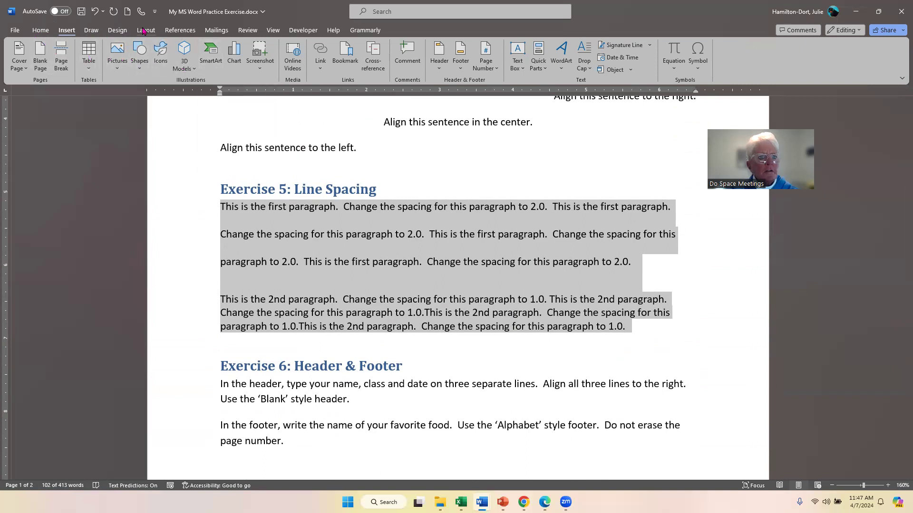
left_click(245, 31)
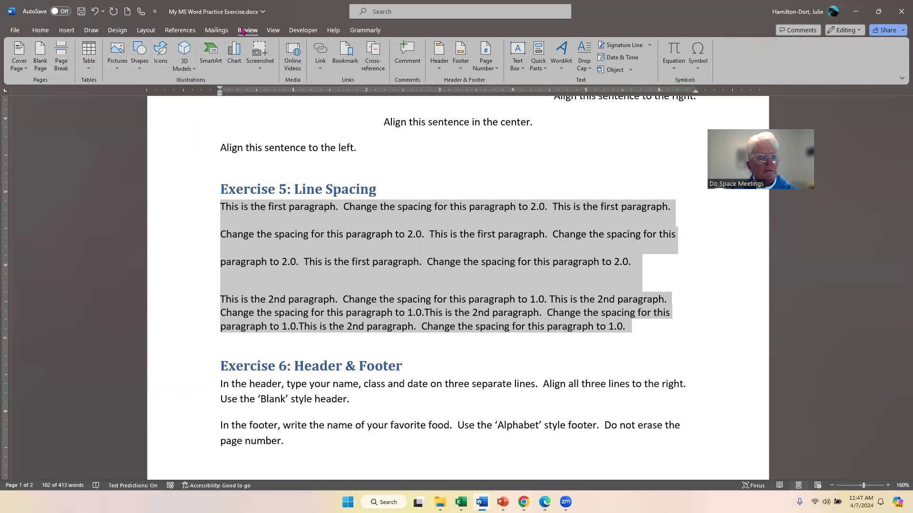
left_click(271, 32)
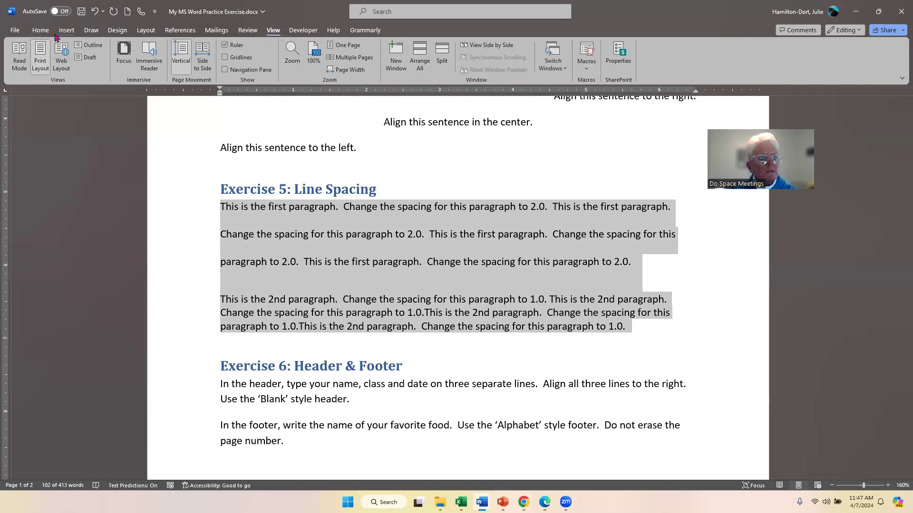
left_click(122, 35)
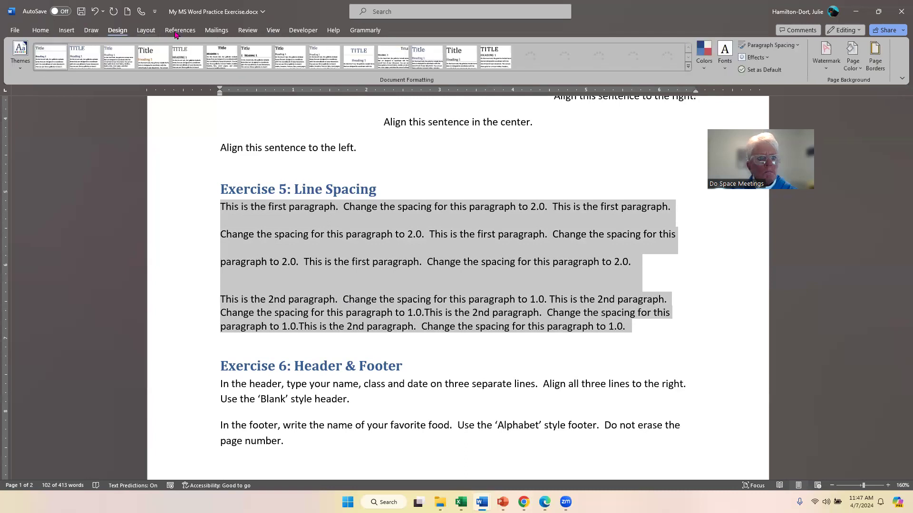
left_click(155, 35)
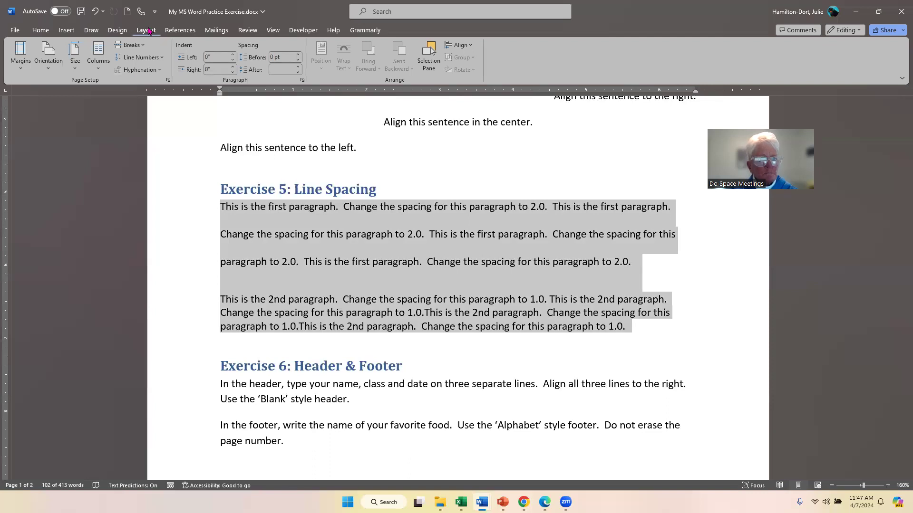
Split the selected Exercise 5 paragraphs into two columns.
left_click(98, 58)
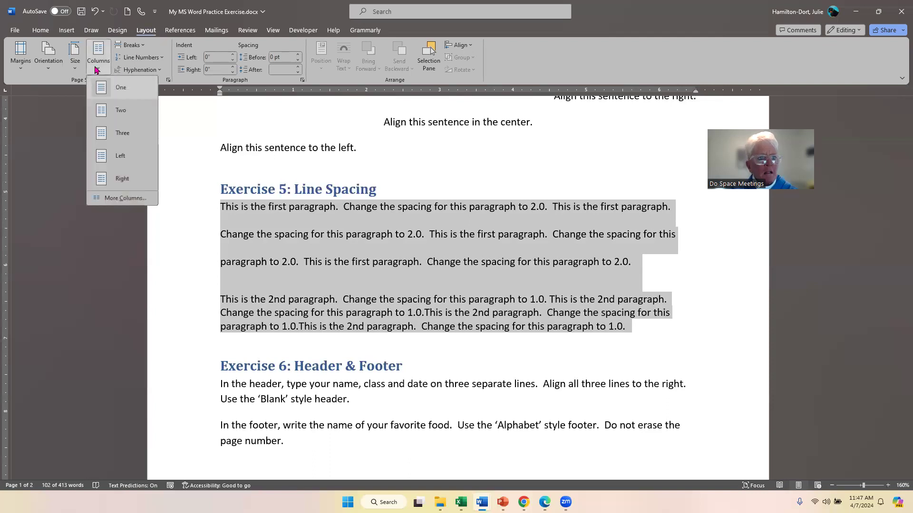
left_click(119, 111)
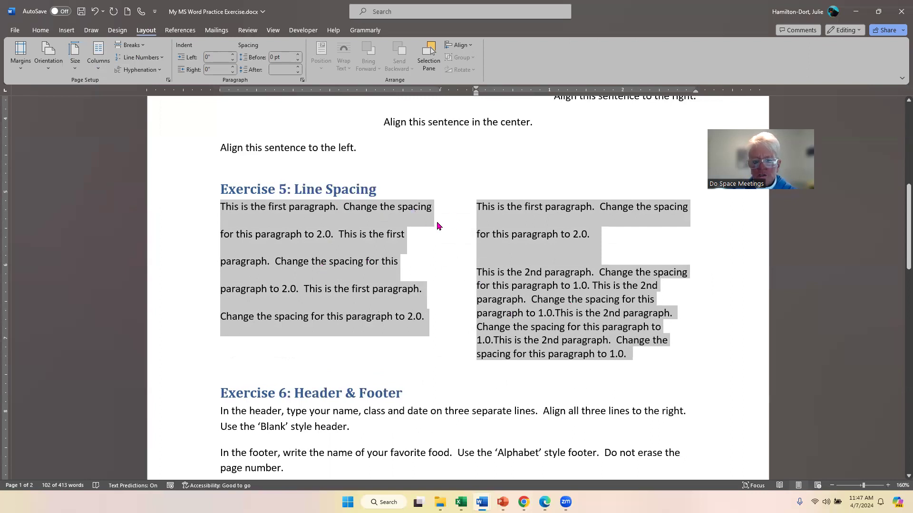
left_click(498, 269)
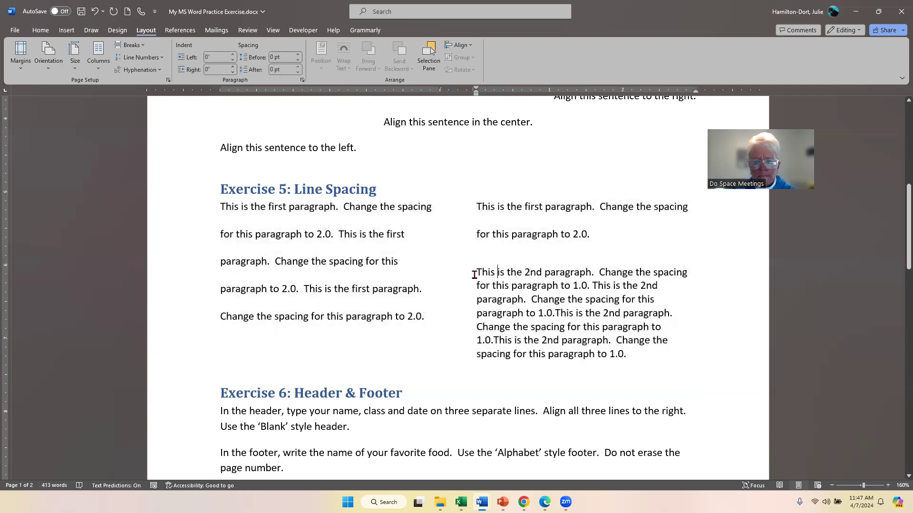
Add a line break at the first column's end and select the second column's first line.
left_click(447, 317)
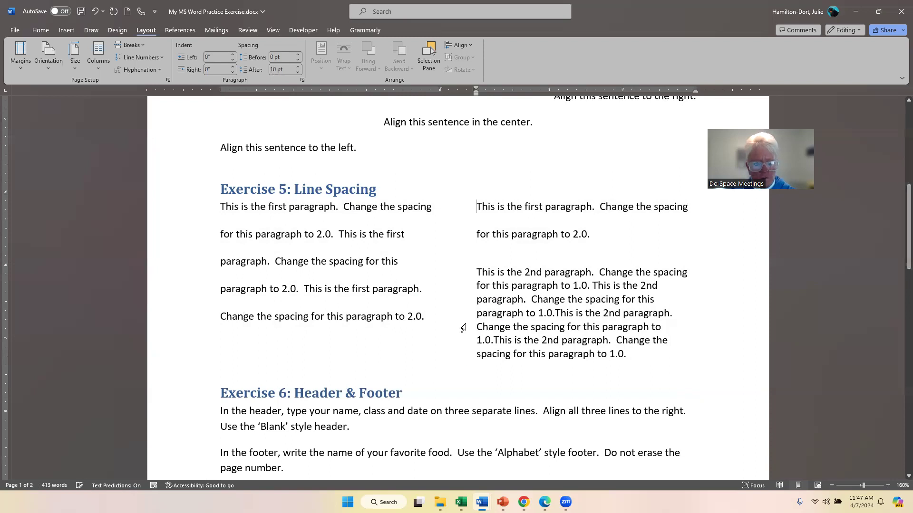
key("Return")
key("Return")
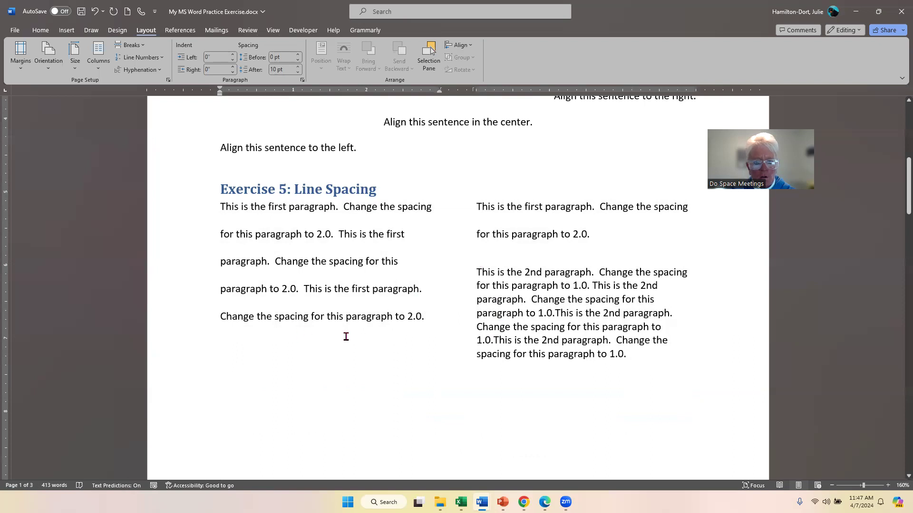
scroll(452, 341, "down", 3)
scroll(452, 341, "up", 3)
left_click(461, 204)
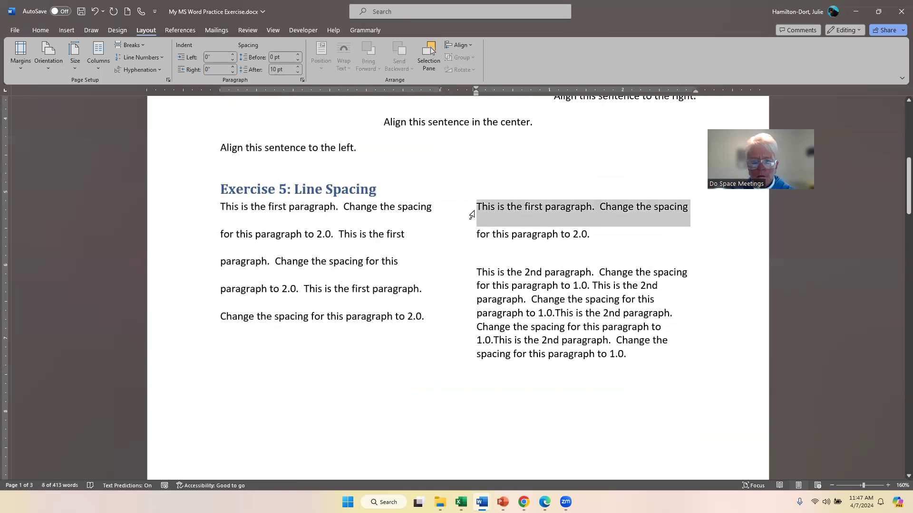
left_click(474, 217)
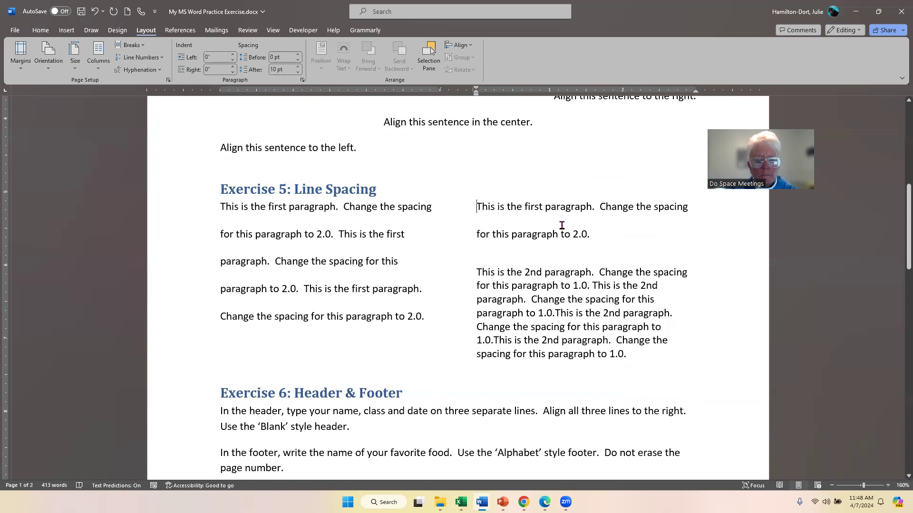
scroll(561, 224, "down", 1)
scroll(563, 225, "down", 4)
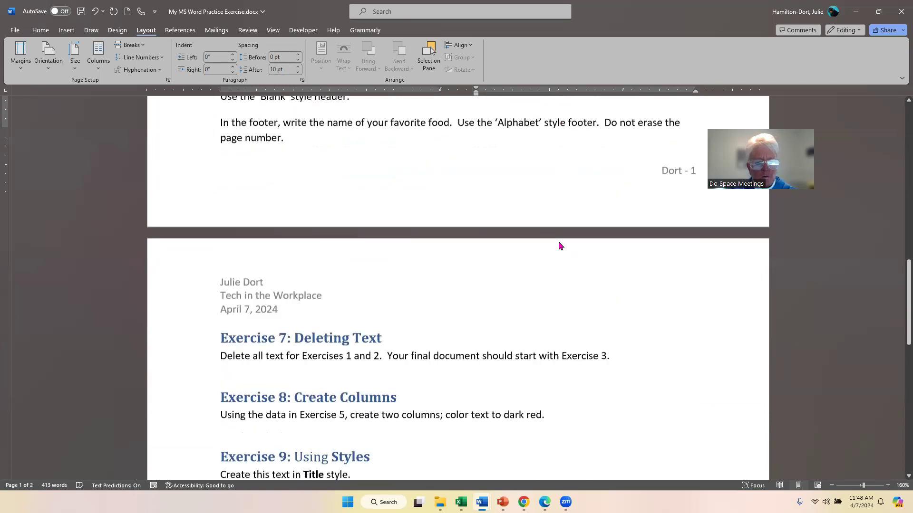
scroll(559, 241, "down", 2)
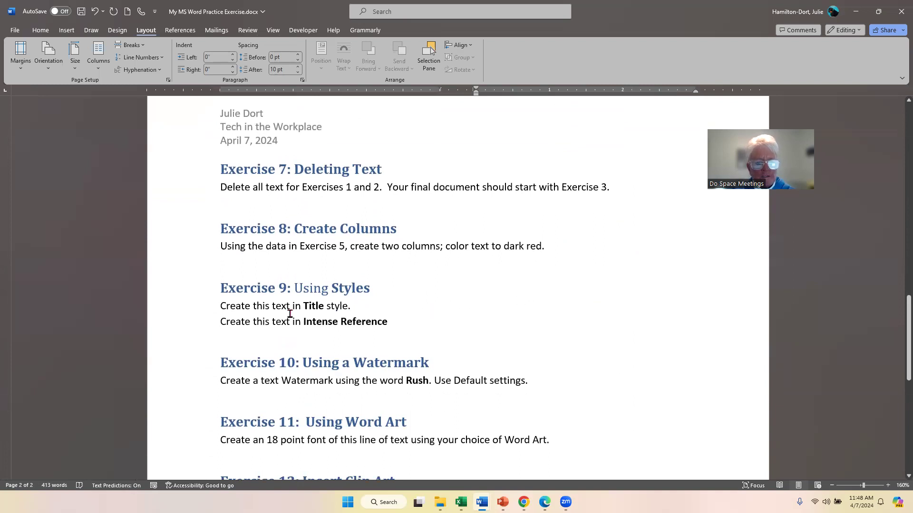
Apply the Title style to the line 'Create this text in Title style.'.
left_click(190, 312)
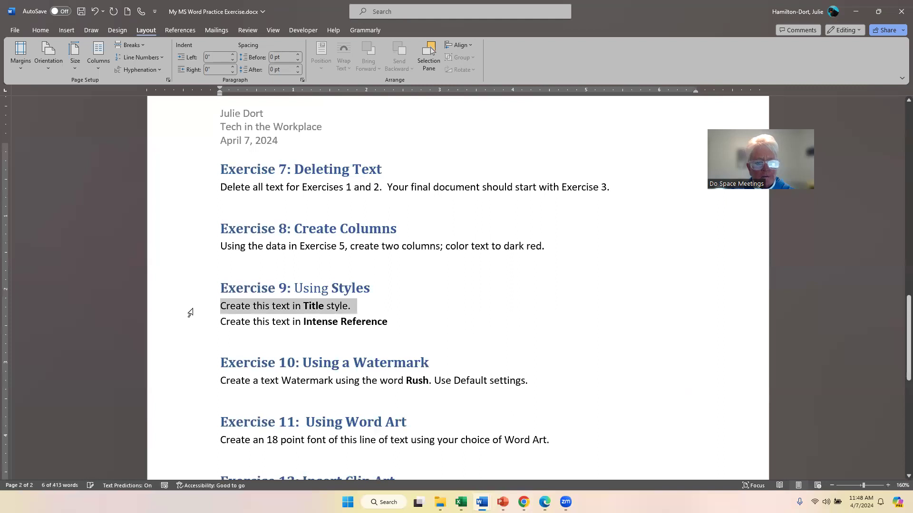
left_click(38, 31)
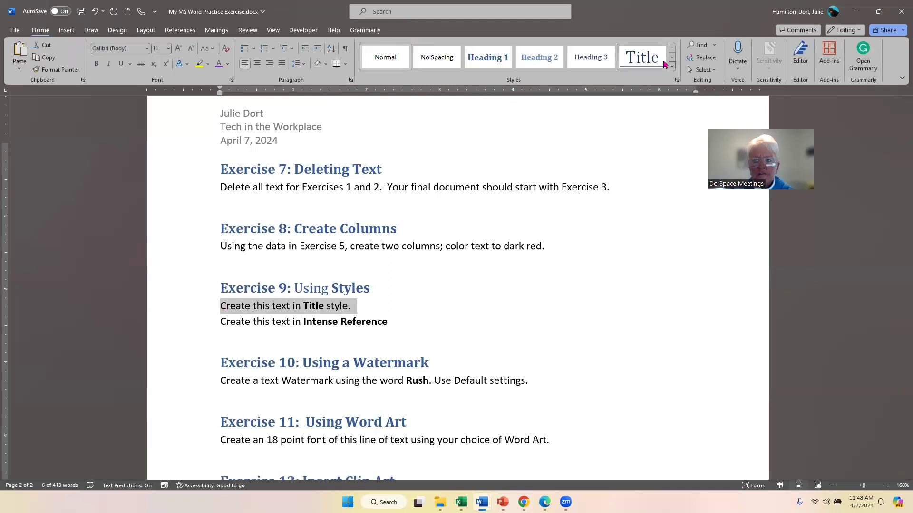
left_click(642, 57)
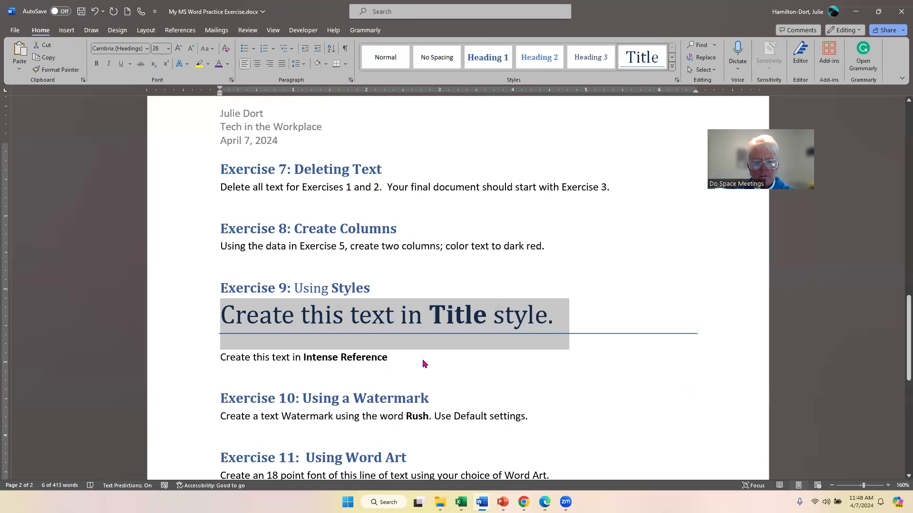
Apply the Intense Reference style to the second Exercise 9 line.
left_click(167, 366)
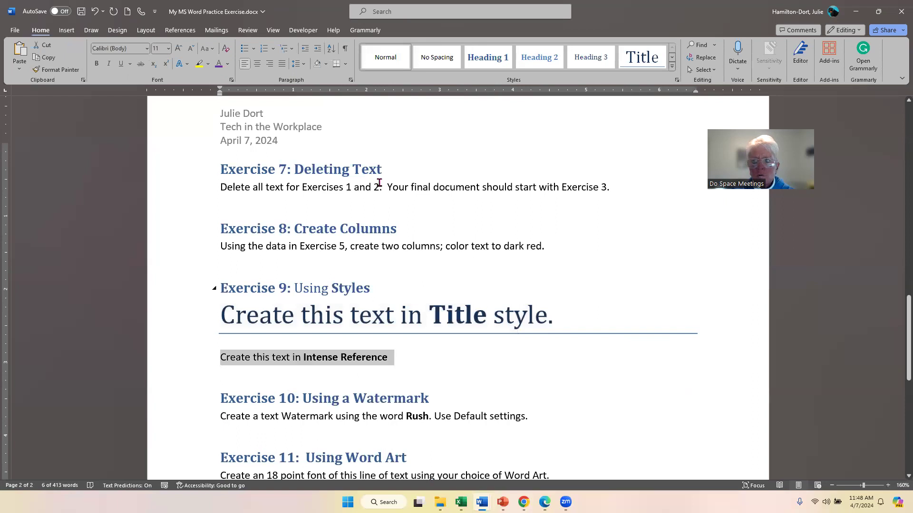
left_click(672, 70)
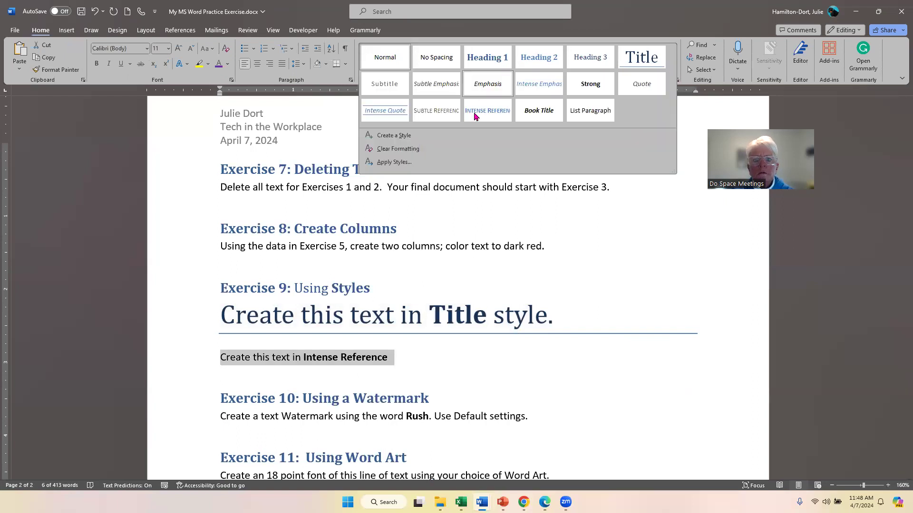
left_click(491, 113)
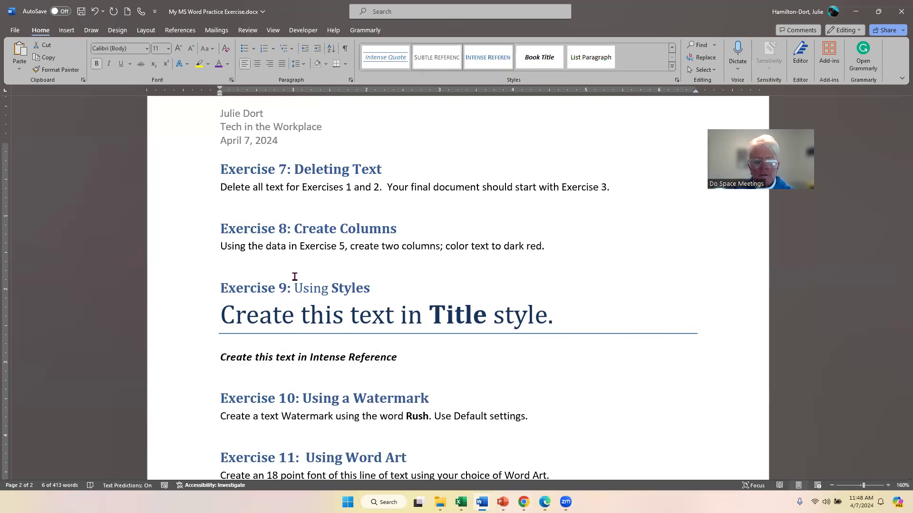
left_click(433, 360)
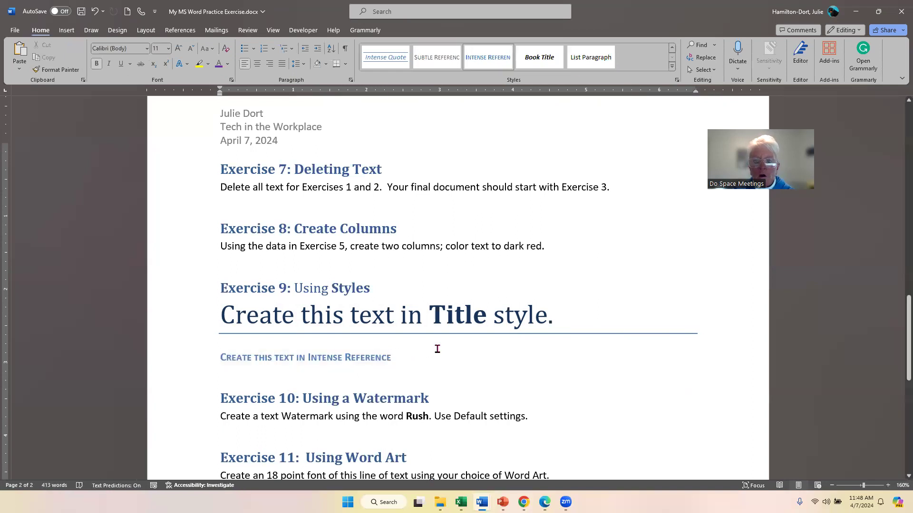
scroll(635, 401, "down", 3)
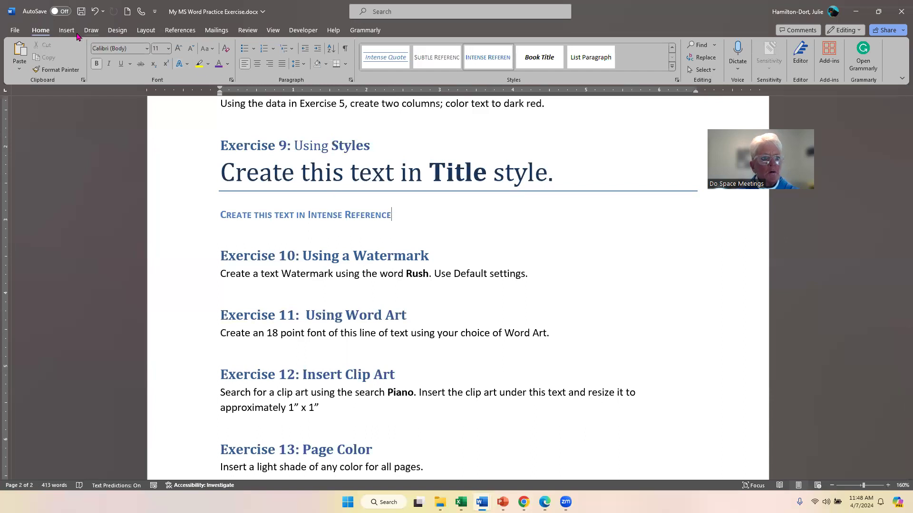
Add a custom text watermark reading RUSH in place of ASAP and apply it.
left_click(116, 32)
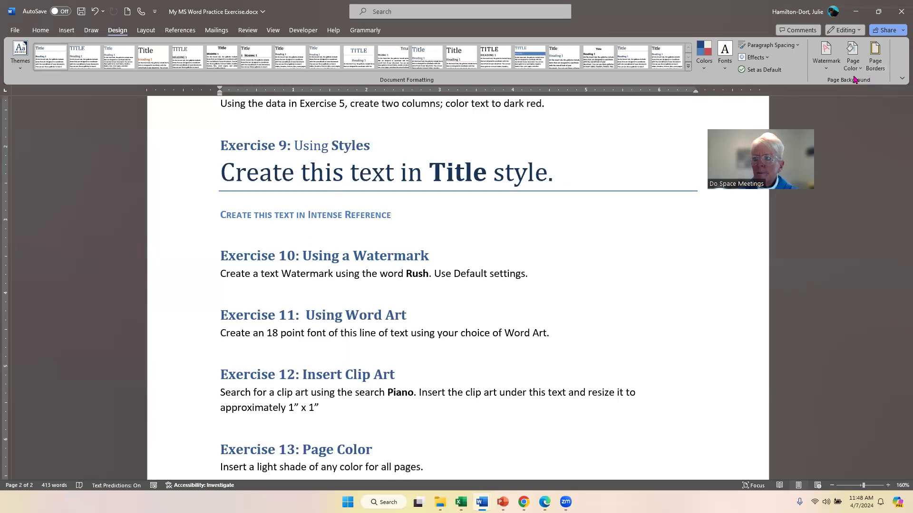
left_click(825, 67)
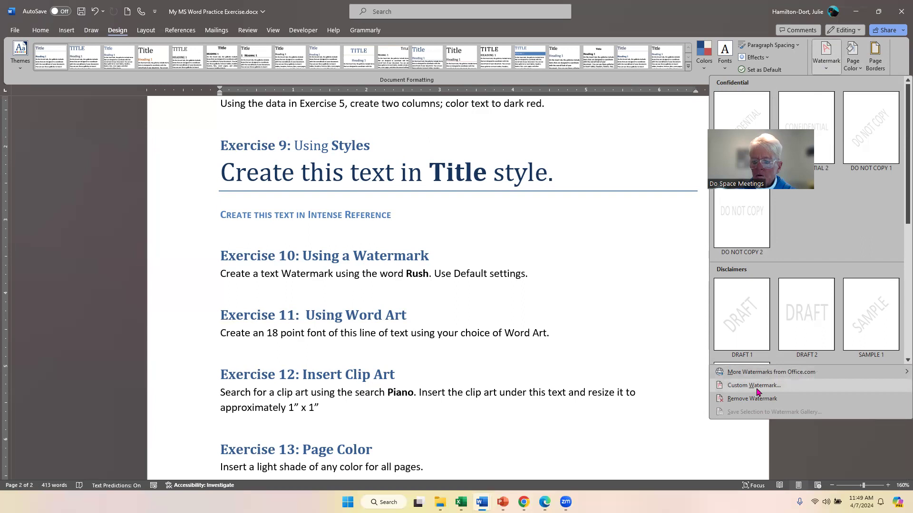
left_click(758, 391)
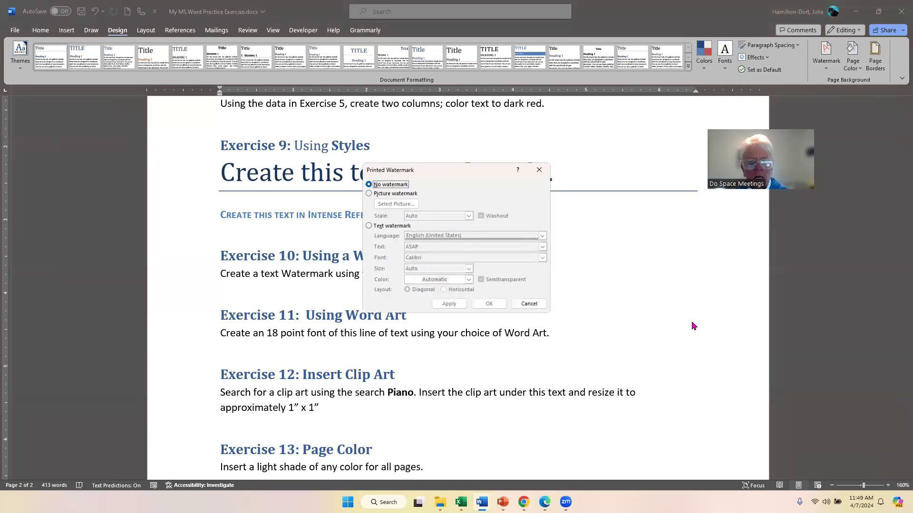
left_click(370, 228)
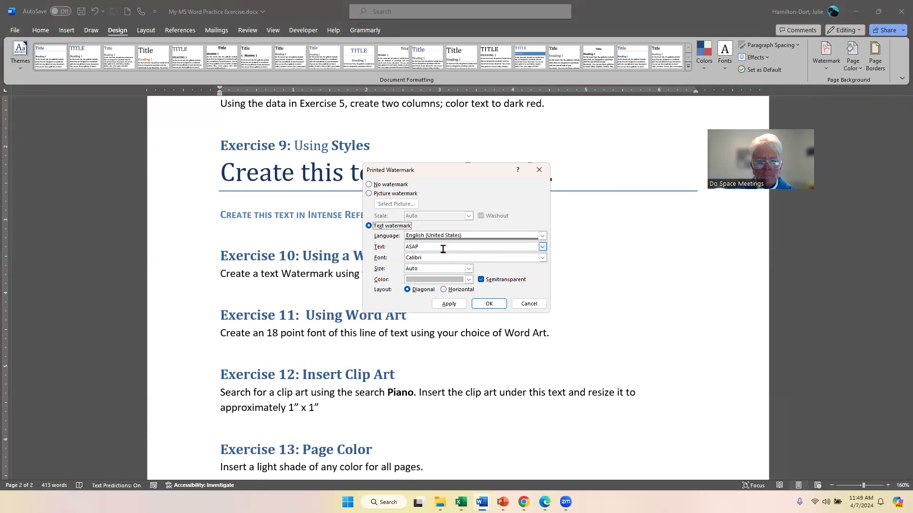
left_click(383, 247)
type("RUC")
key("BackSpace")
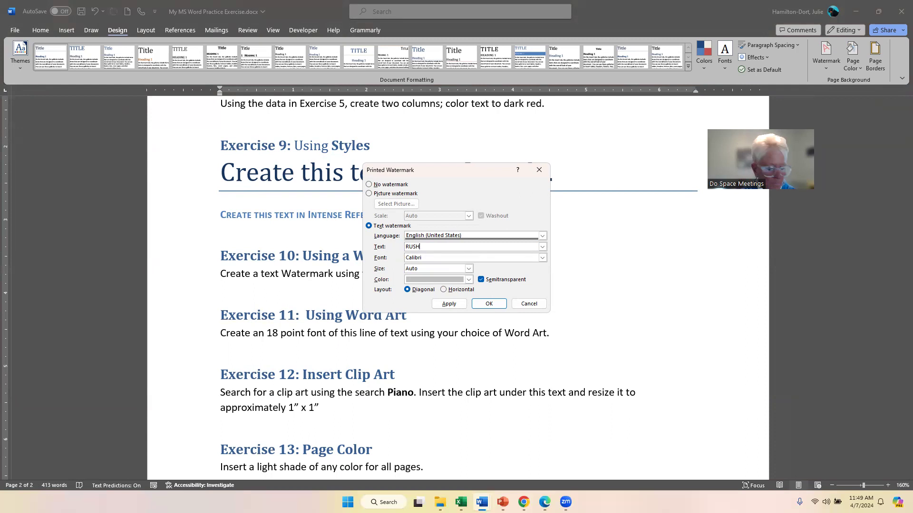
left_click(449, 304)
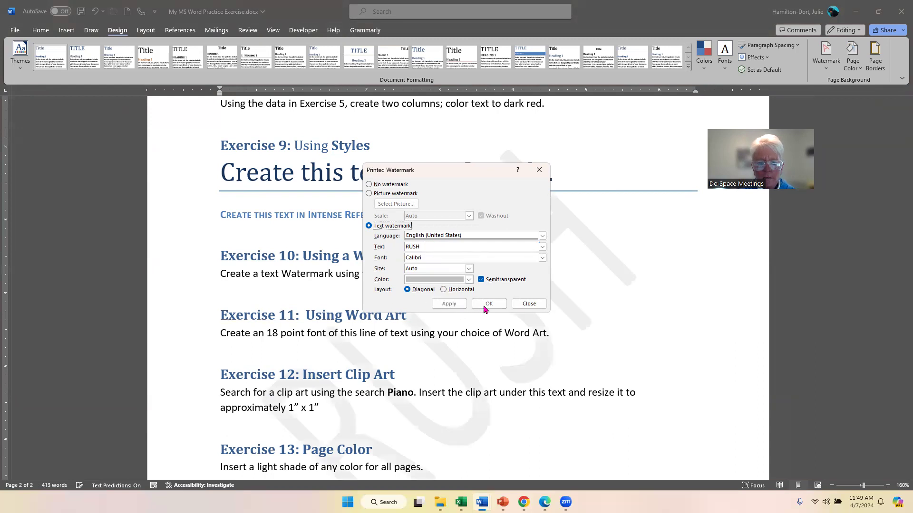
left_click(527, 305)
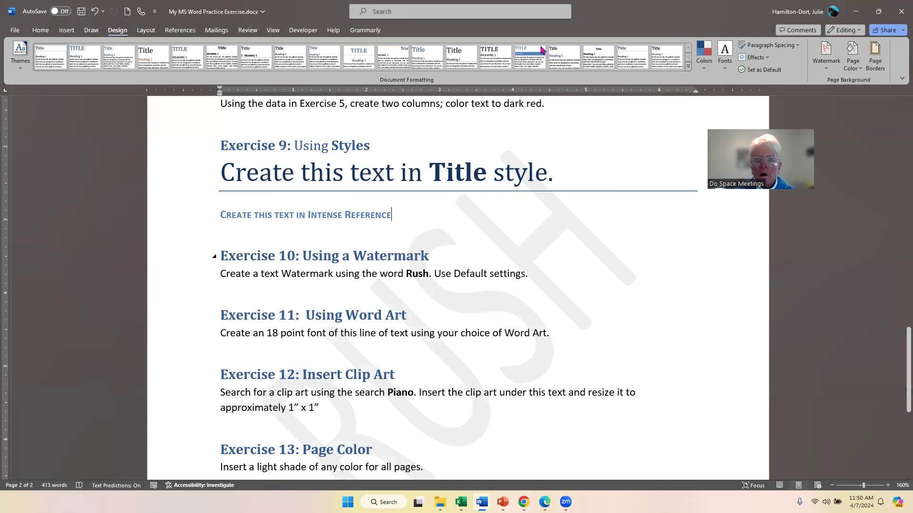
Set the Exercise 11 instruction line to 18 point font size.
left_click(53, 31)
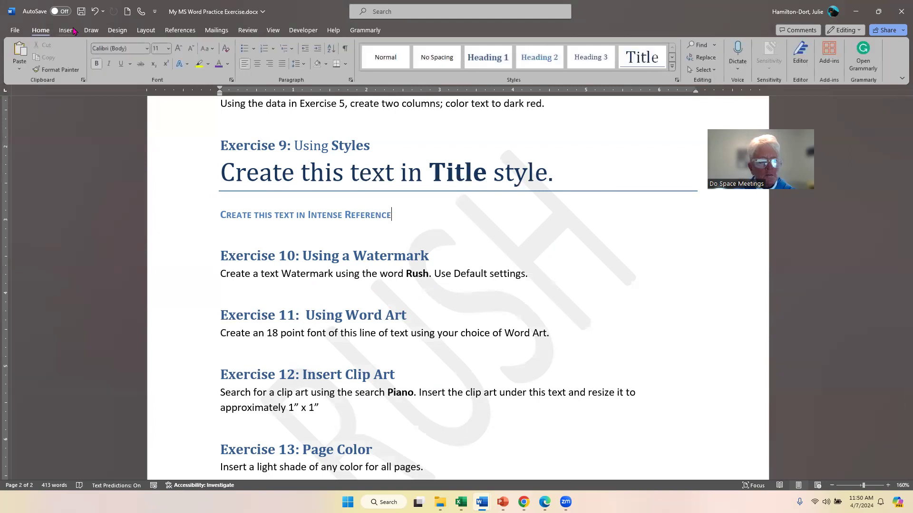
left_click(67, 32)
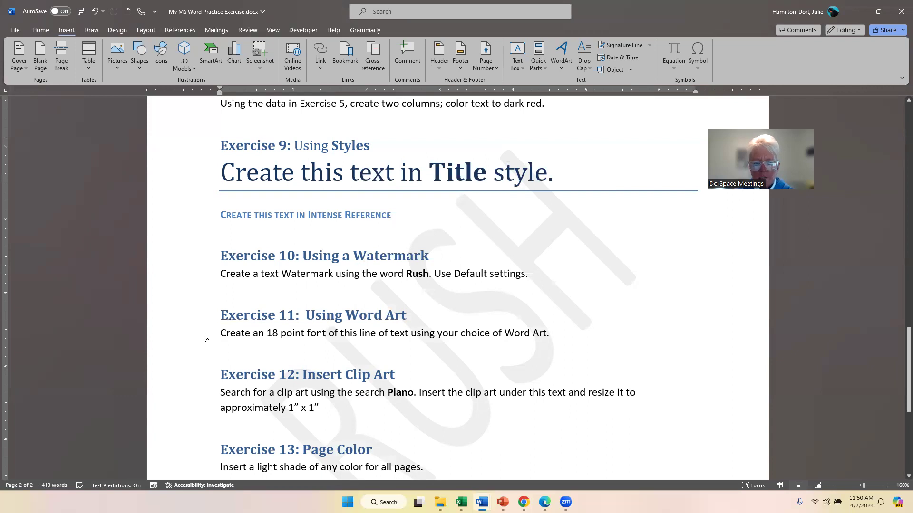
left_click(206, 337)
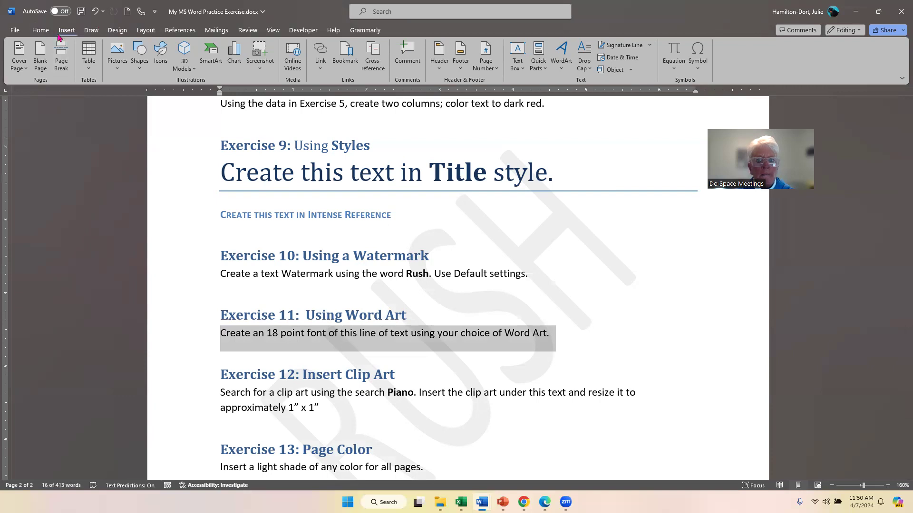
left_click(40, 30)
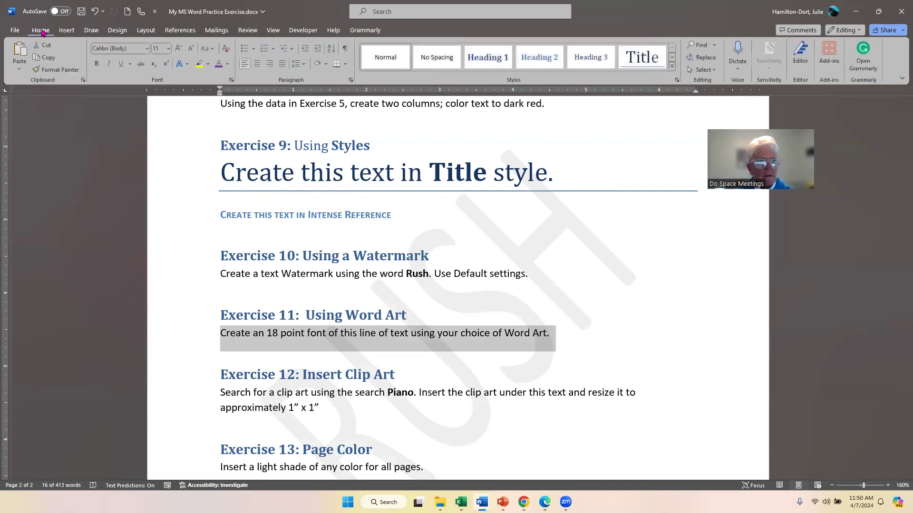
left_click(169, 52)
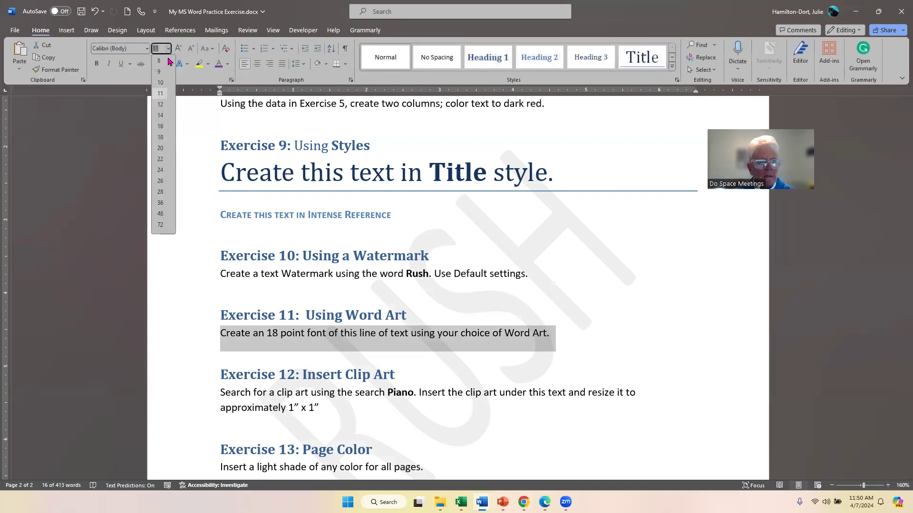
left_click(161, 143)
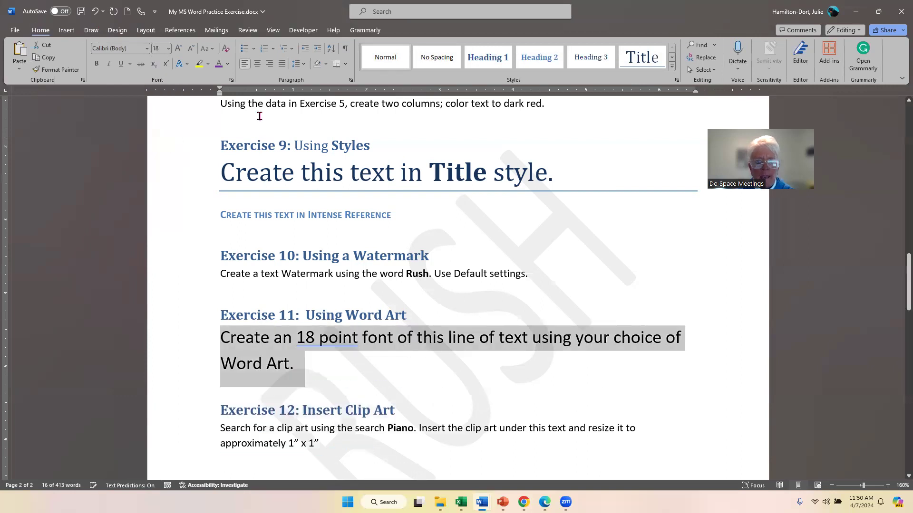
left_click(66, 31)
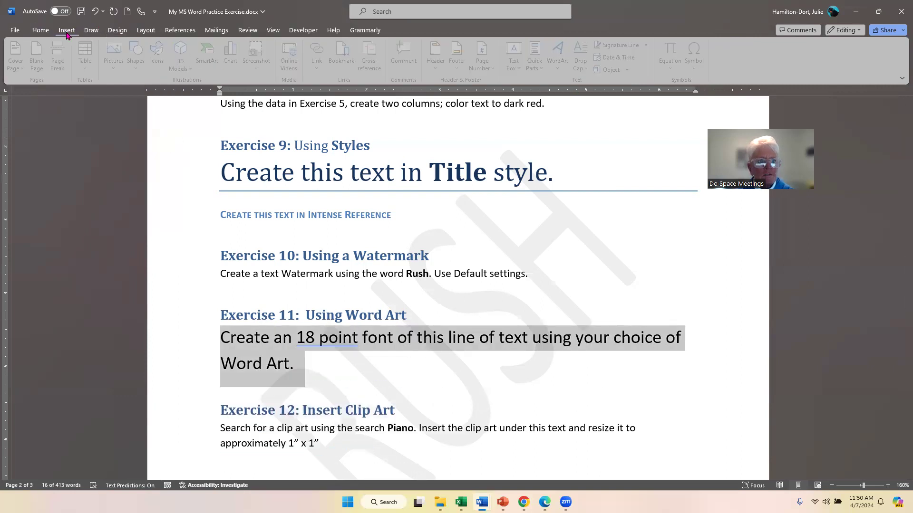
Turn the Exercise 11 line into red-outlined WordArt with a green-outline shape style.
left_click(560, 66)
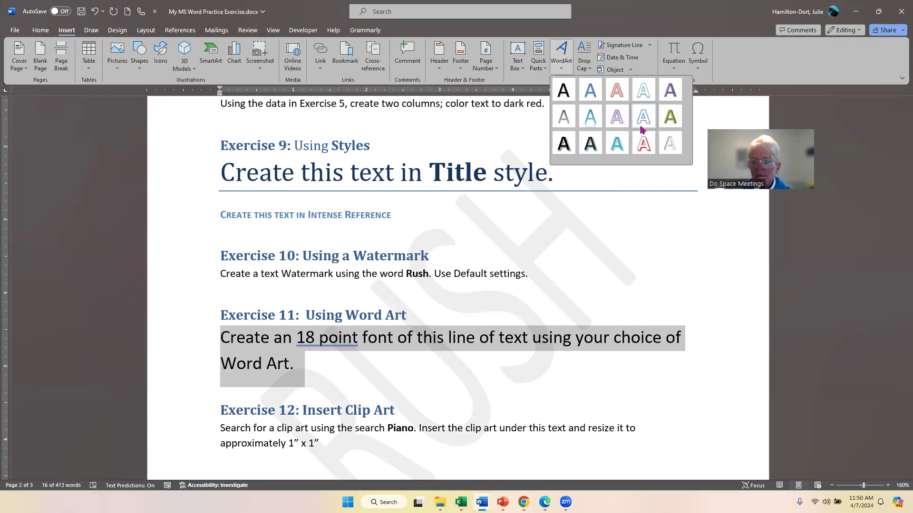
left_click(639, 146)
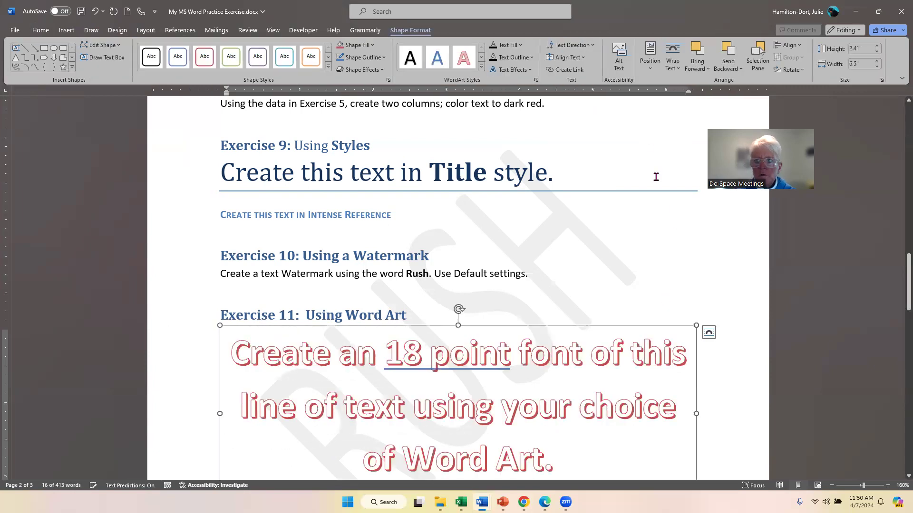
left_click(230, 57)
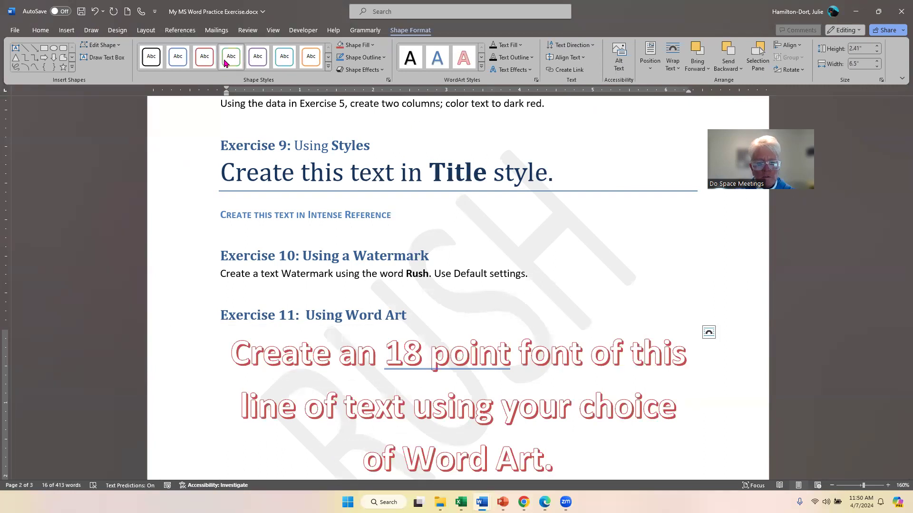
Accept the grammar suggestion to hyphenate '18-point' in the WordArt text.
double_click(424, 356)
left_click(423, 357)
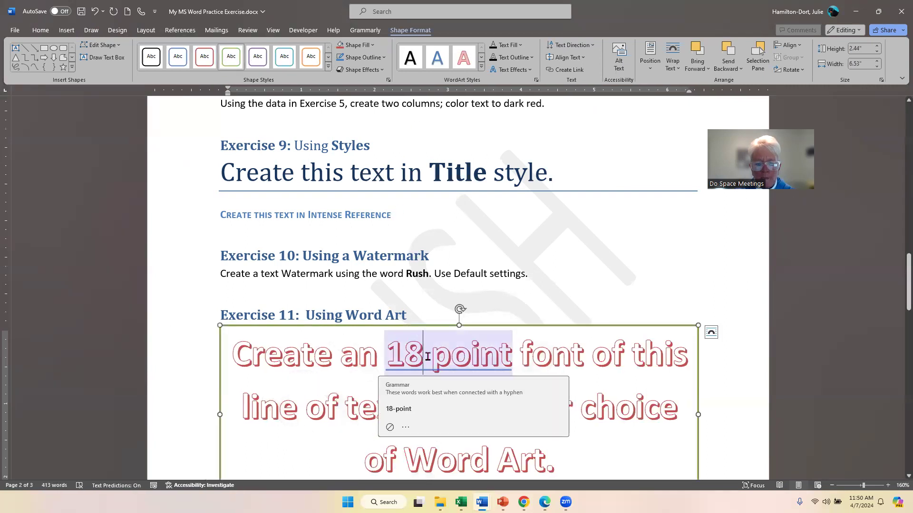
left_click(446, 413)
scroll(560, 348, "down", 2)
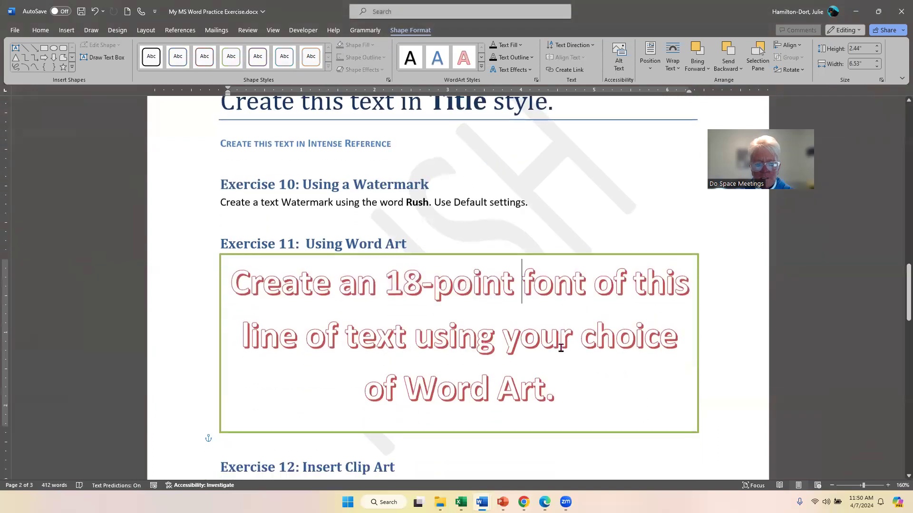
left_click(363, 298)
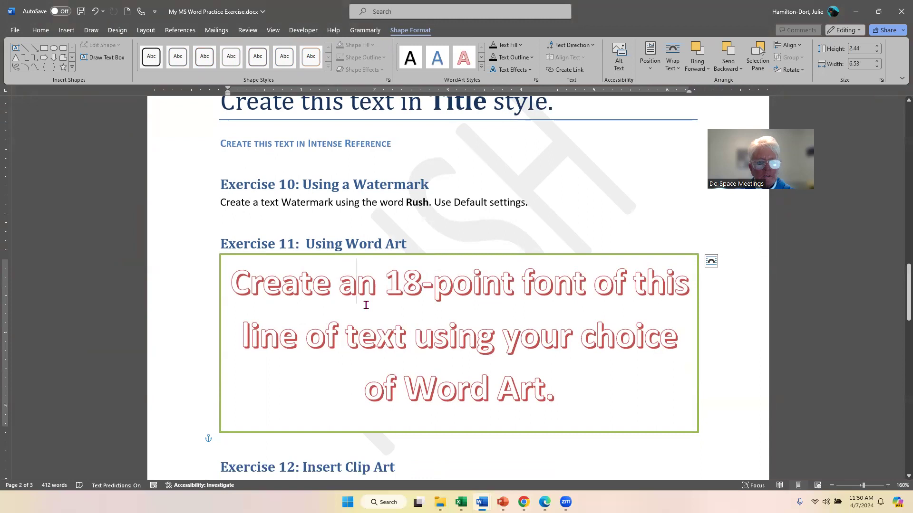
left_click(230, 245)
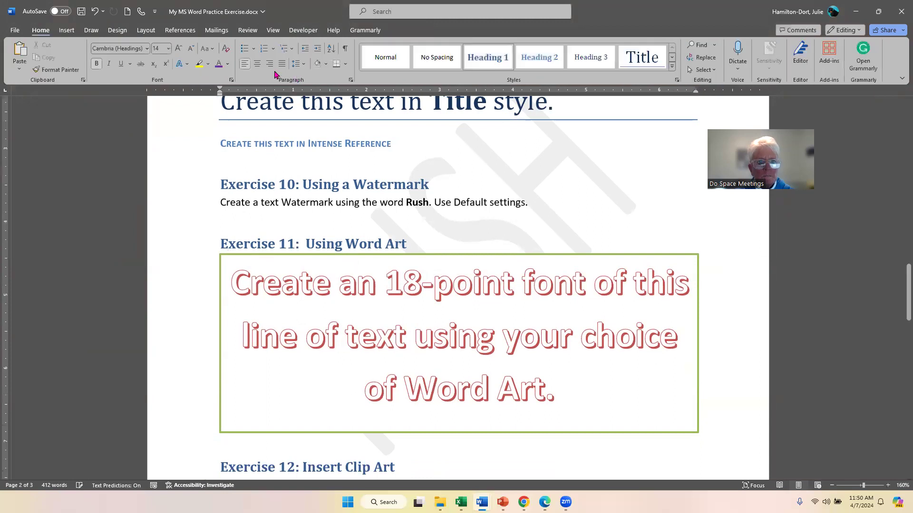
left_click(445, 306)
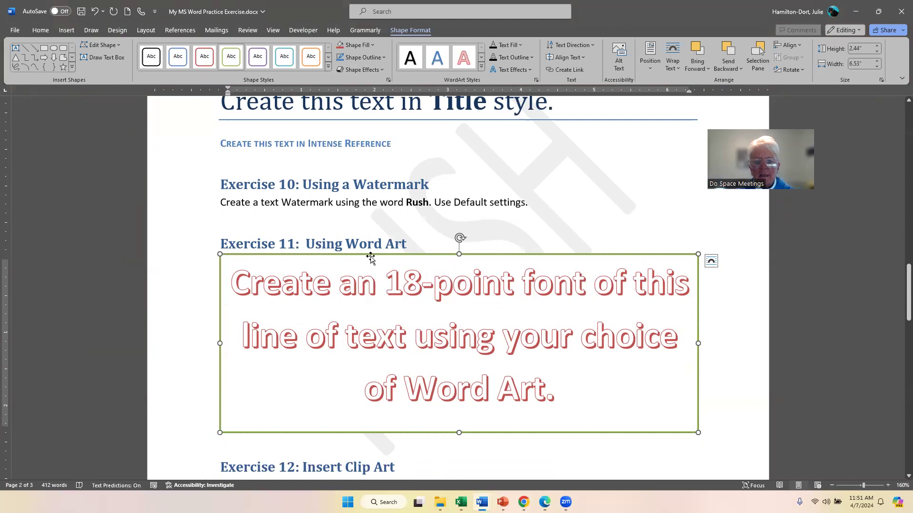
Apply the black WordArt style with aqua shadow to all three lines of WordArt text.
left_click(265, 204)
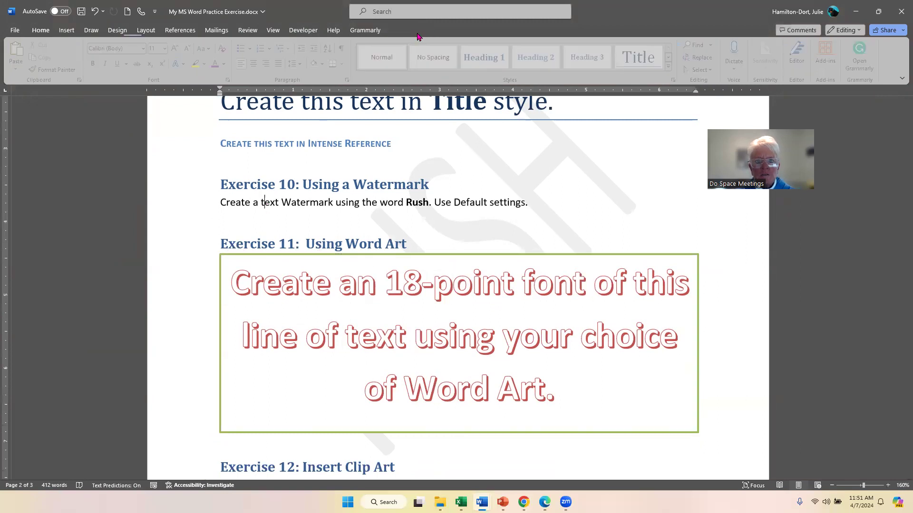
left_click(419, 254)
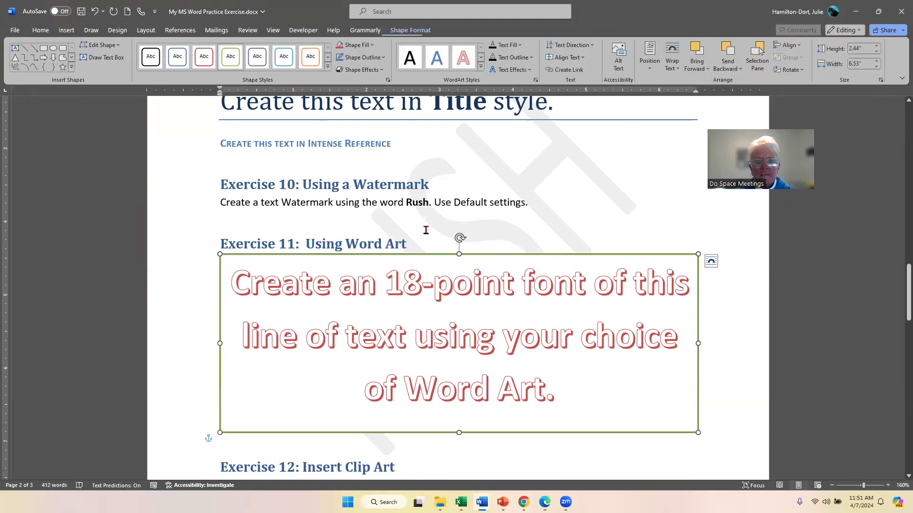
triple_click(318, 288)
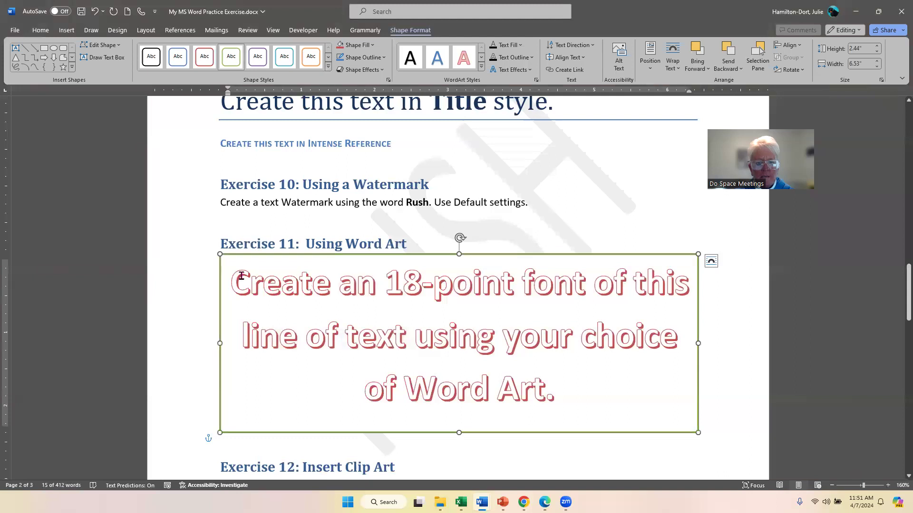
left_click_drag(241, 275, 573, 396)
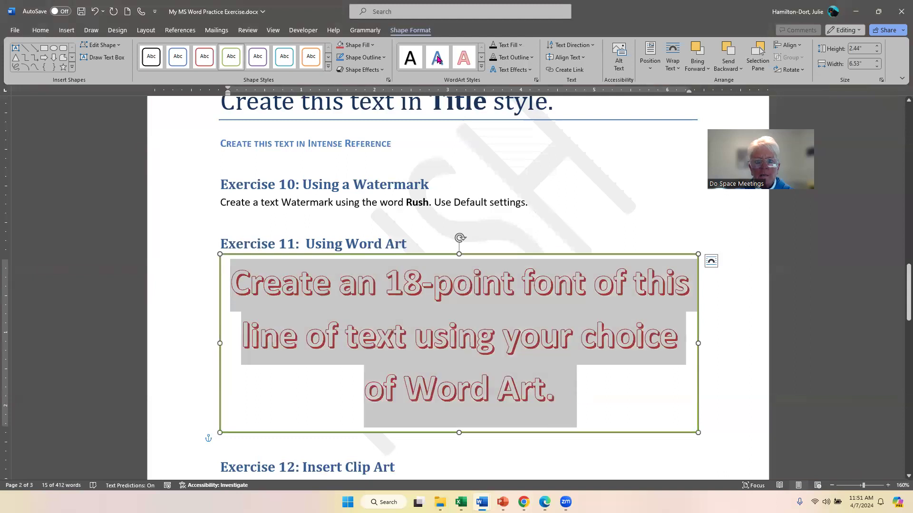
left_click(438, 58)
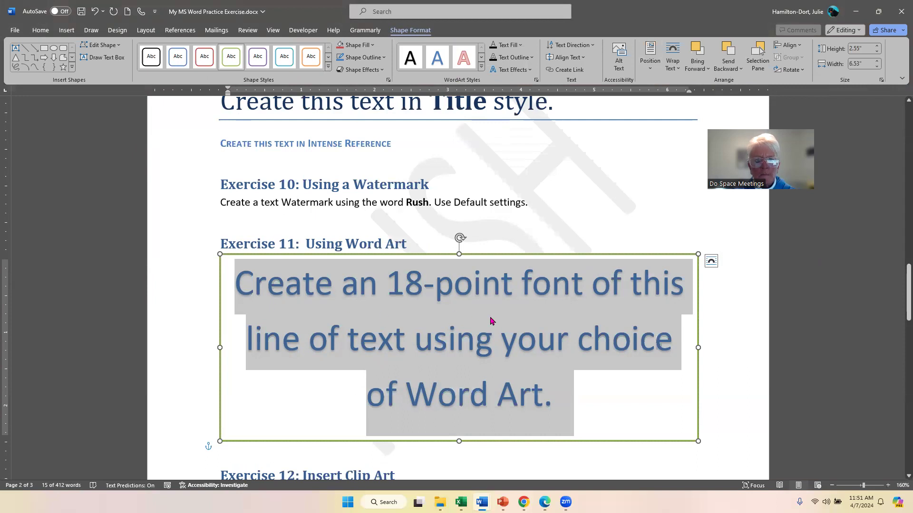
left_click(482, 68)
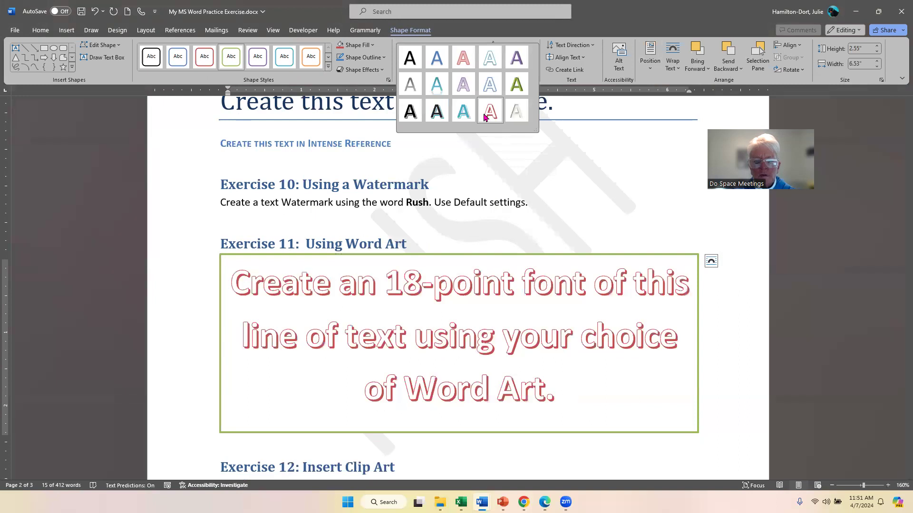
left_click(435, 112)
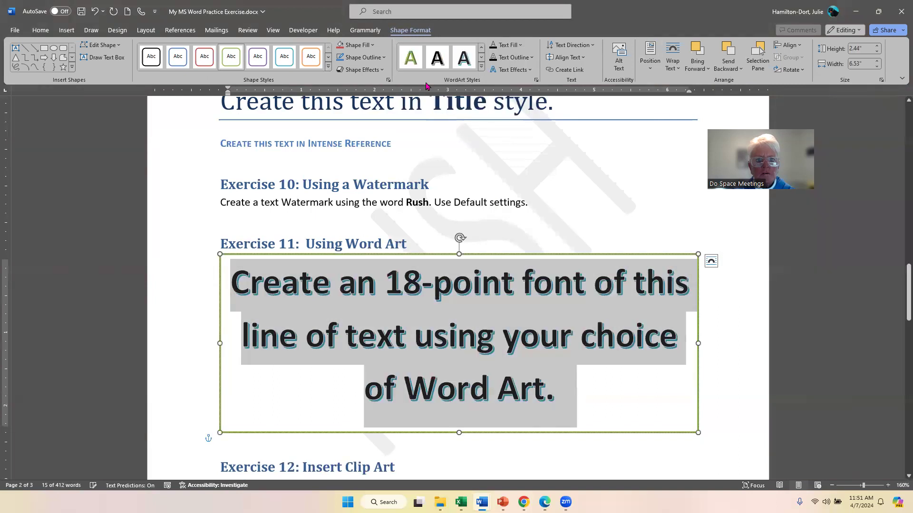
Fill the WordArt box dark blue, make the text white, and outline it in yellow.
left_click(371, 45)
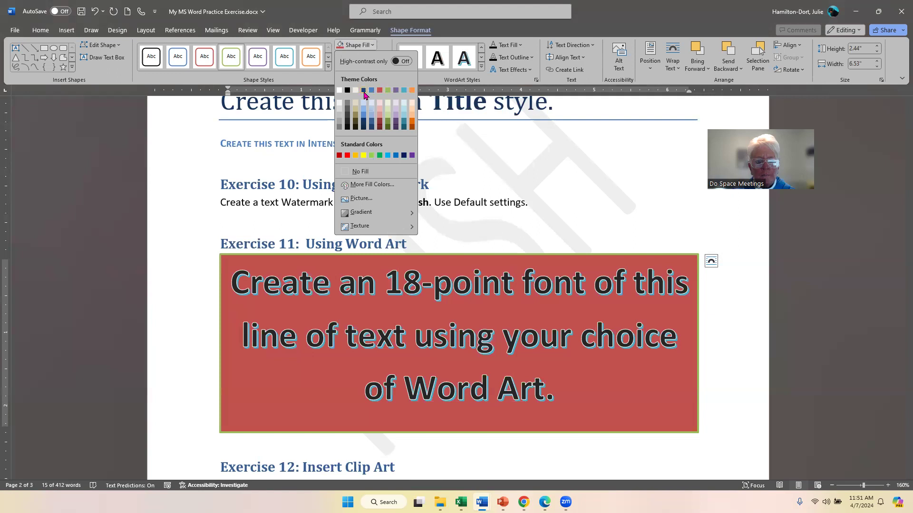
left_click(363, 90)
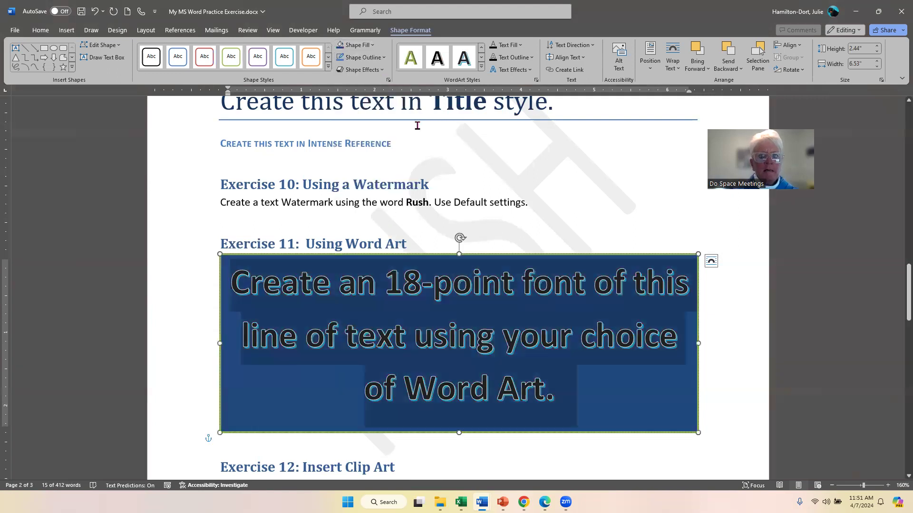
left_click(520, 45)
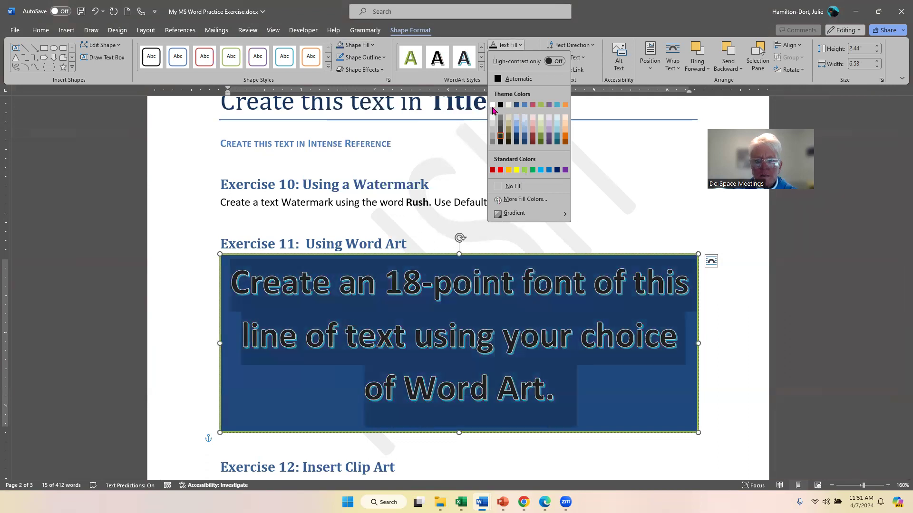
left_click(492, 105)
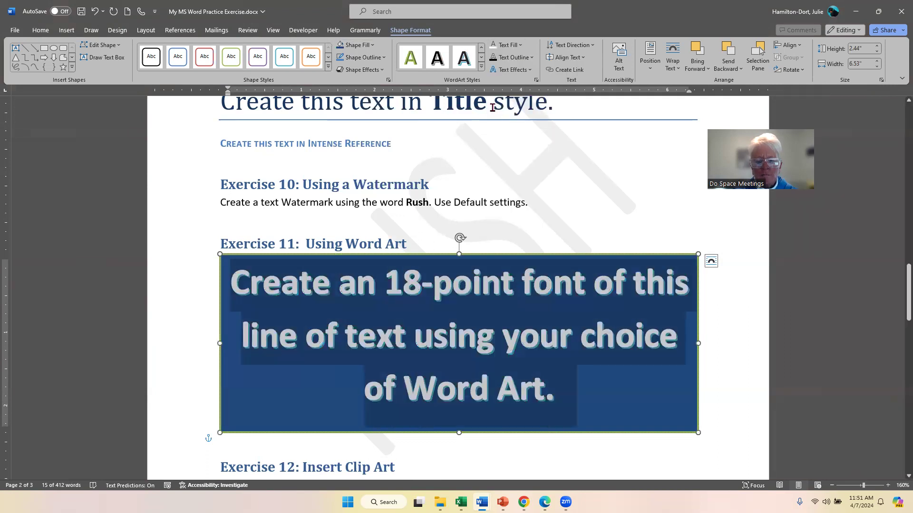
left_click(657, 431)
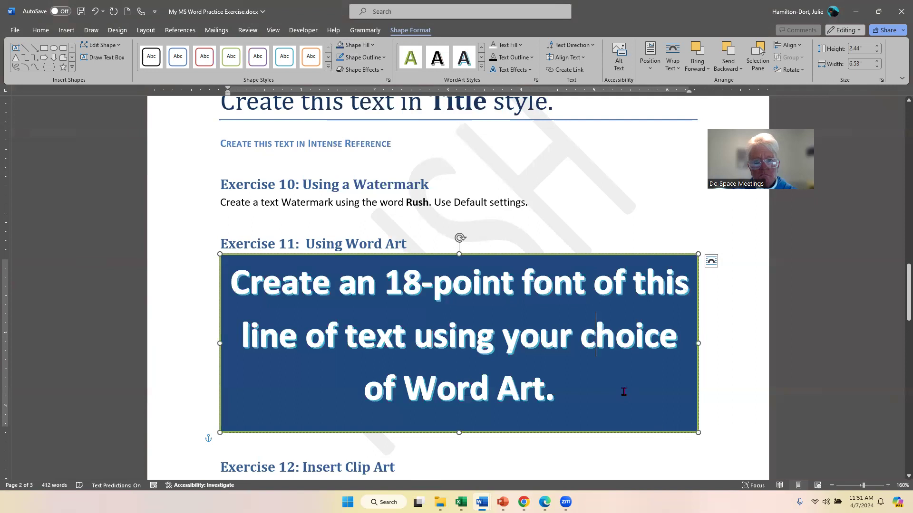
left_click_drag(232, 282, 591, 412)
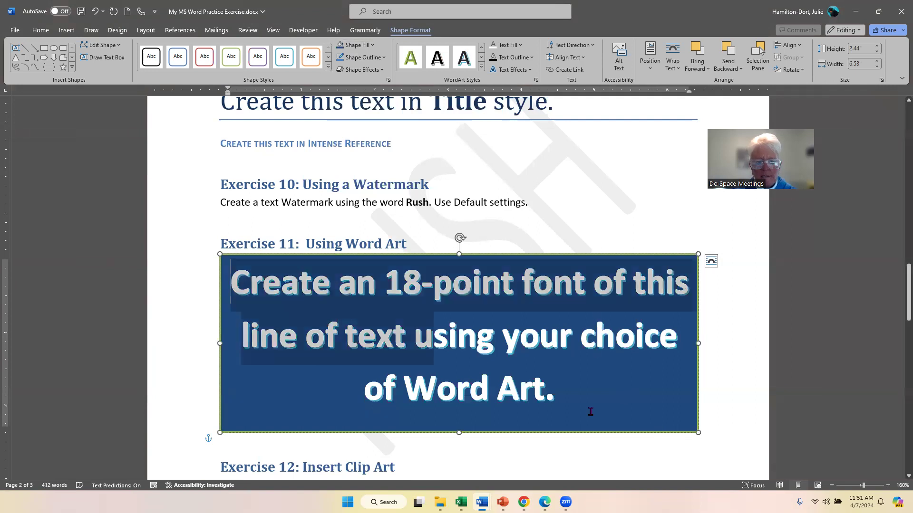
left_click(532, 59)
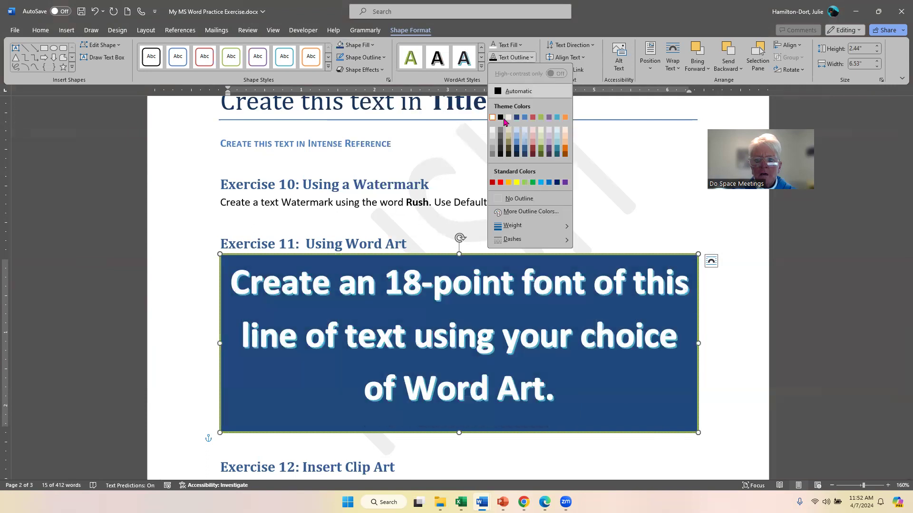
left_click(517, 183)
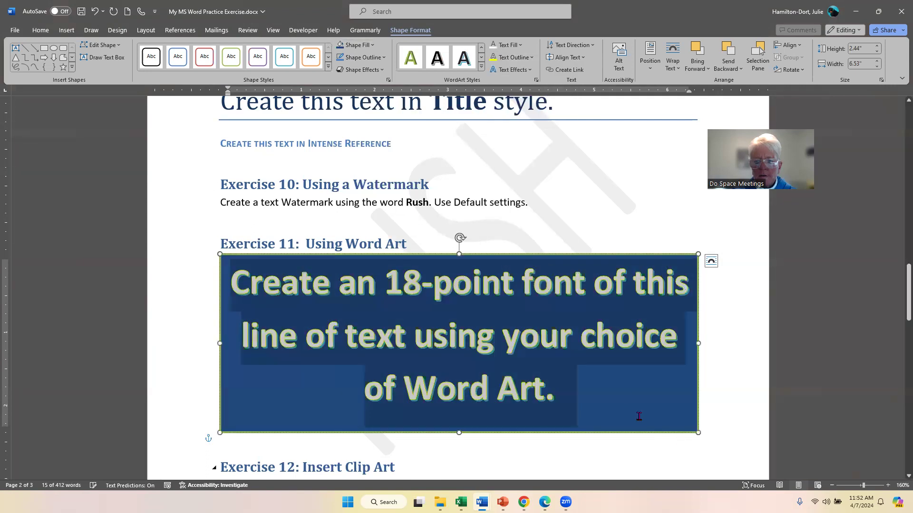
left_click(625, 394)
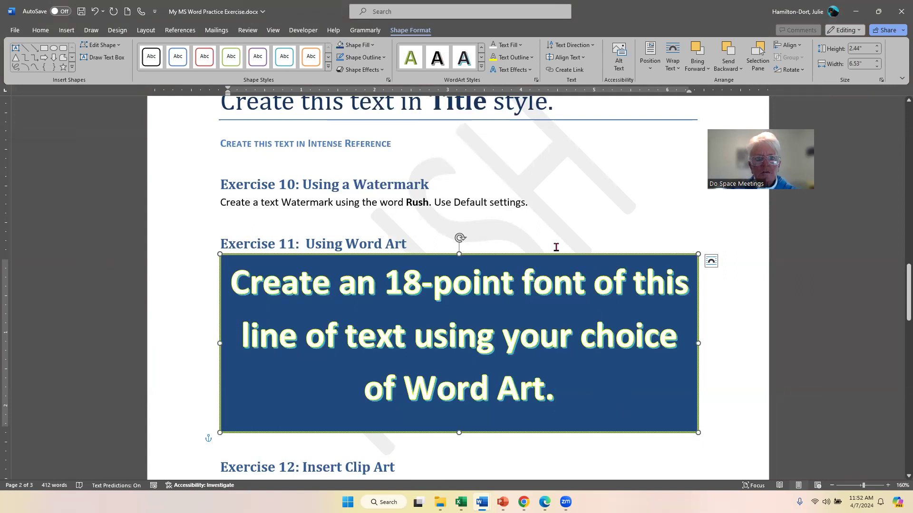
Delete 'Clip Art' from the Exercise 12 heading along with its instruction paragraph.
scroll(419, 247, "down", 4)
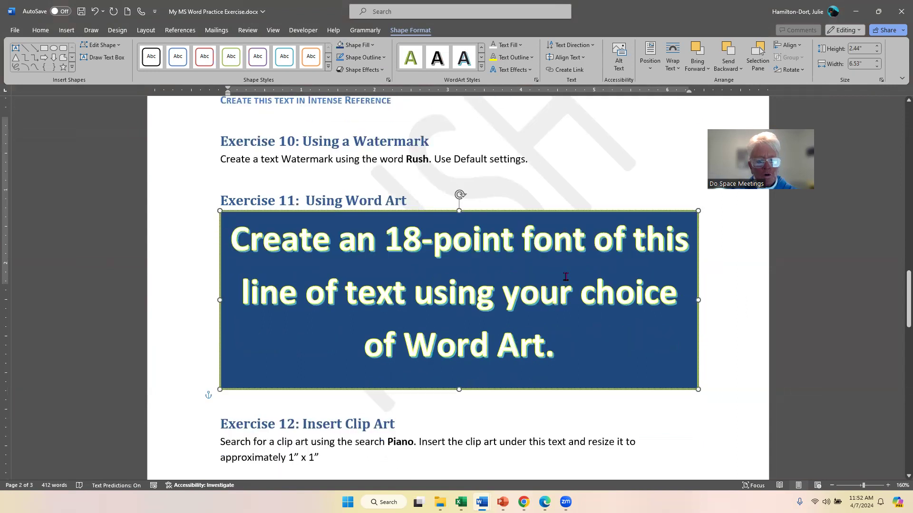
left_click(526, 352)
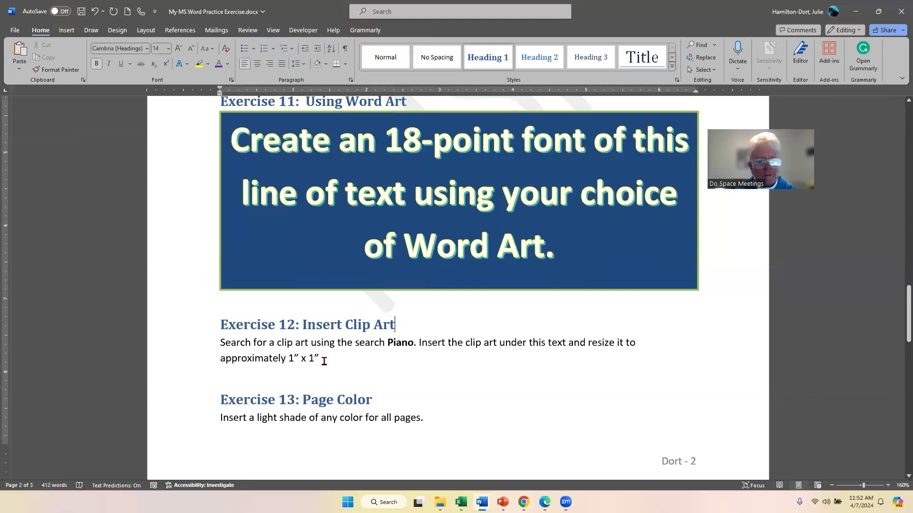
left_click_drag(325, 362, 196, 341)
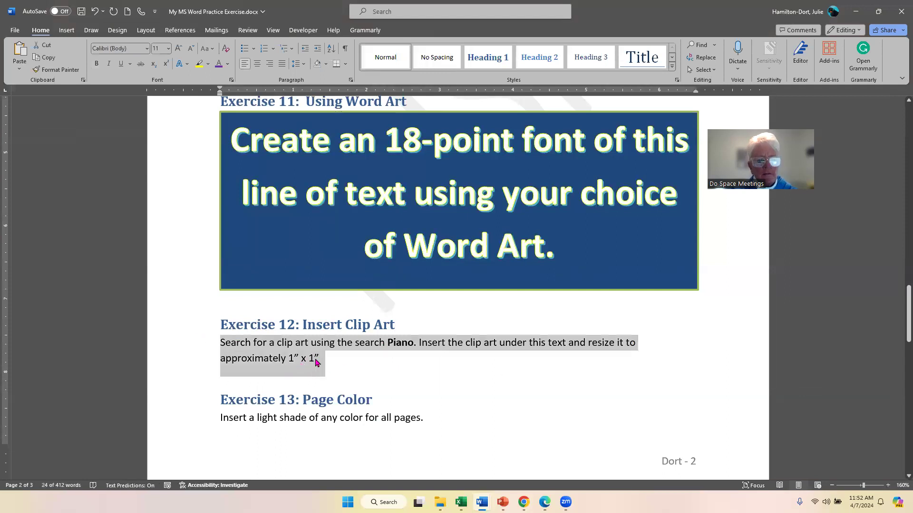
left_click(67, 30)
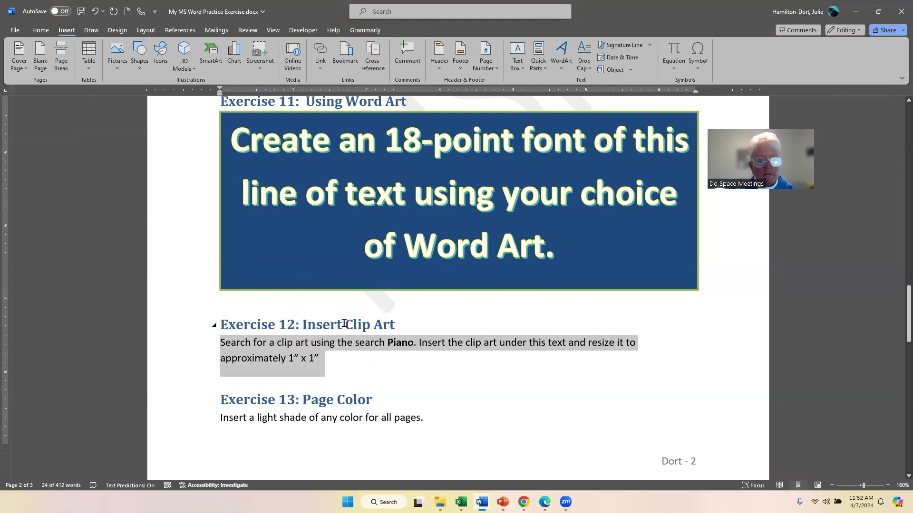
left_click_drag(356, 323, 410, 364)
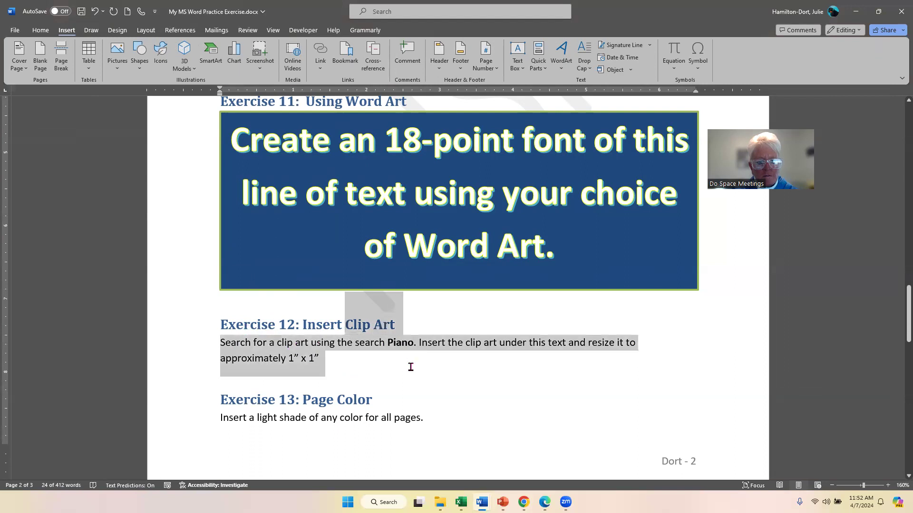
left_click(468, 360)
key("Delete")
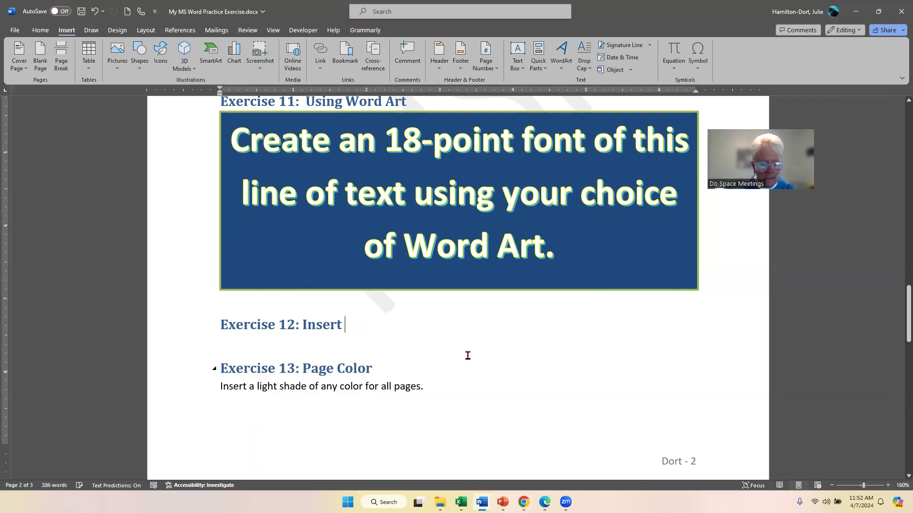
Complete the heading as 'Insert a Picture' and add an empty line beneath it.
type("a Picut")
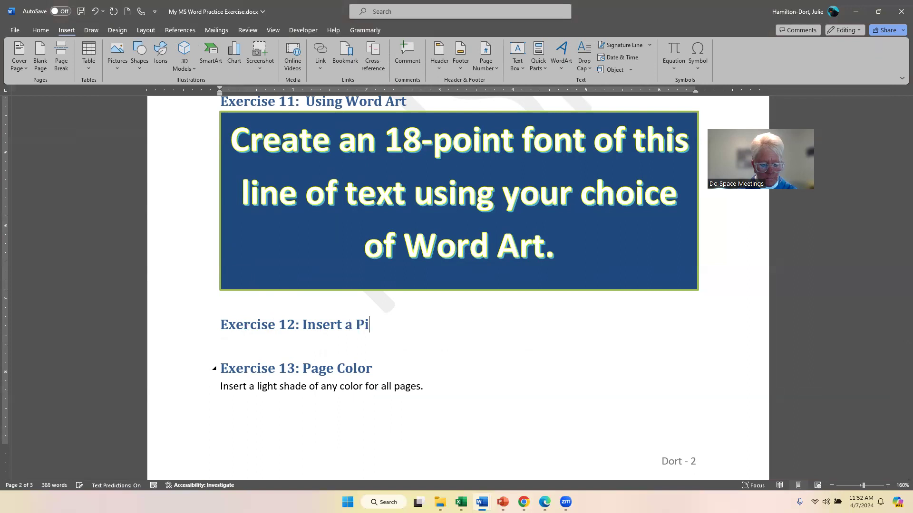
key("BackSpace")
key("BackSpace")
type("ture")
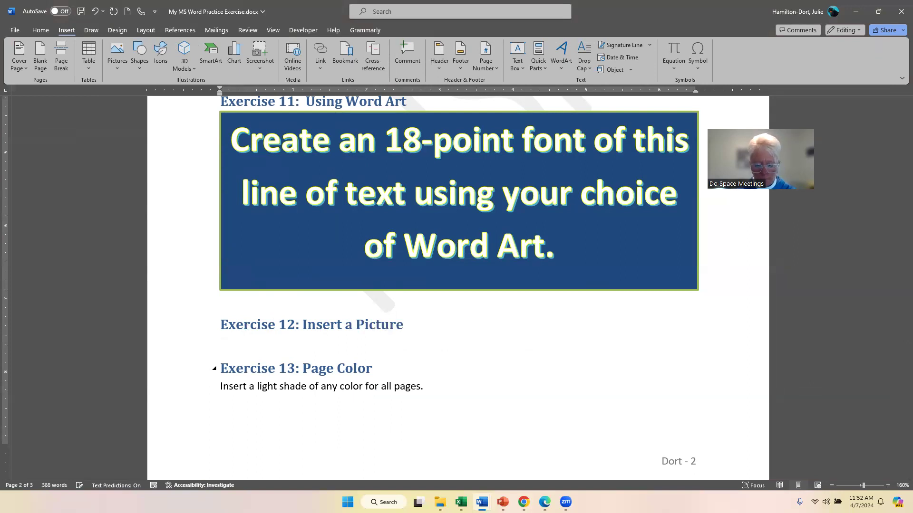
key("Return")
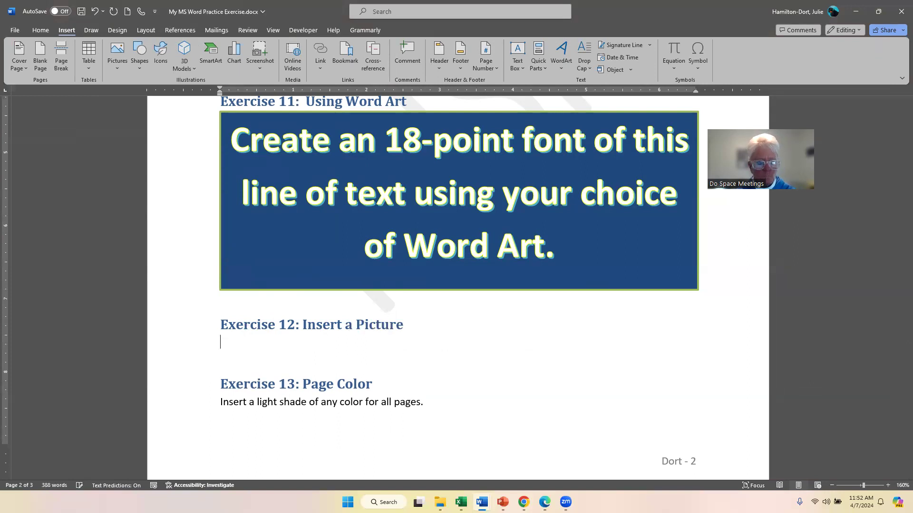
left_click(114, 70)
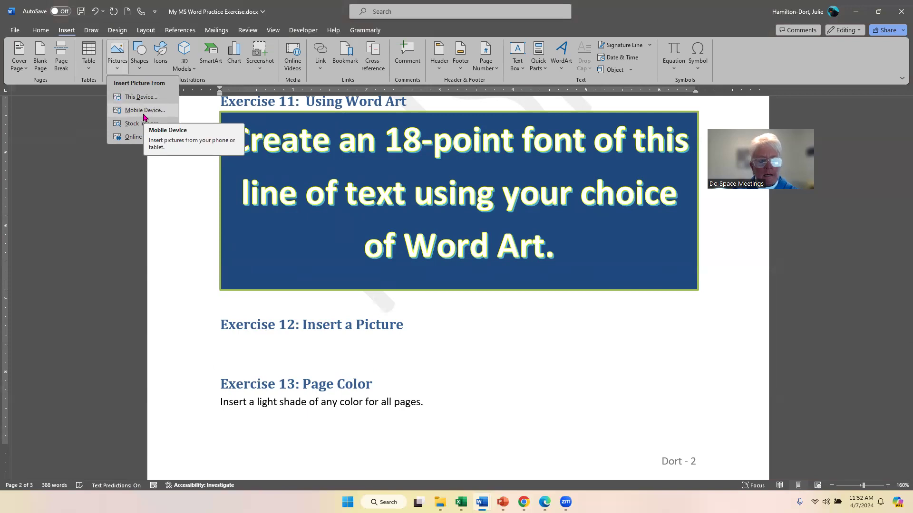
left_click(129, 123)
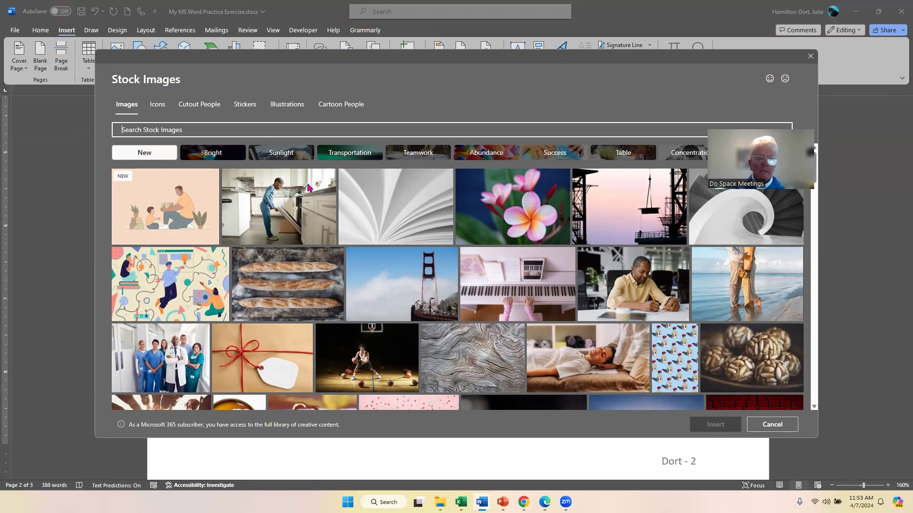
type("basketba")
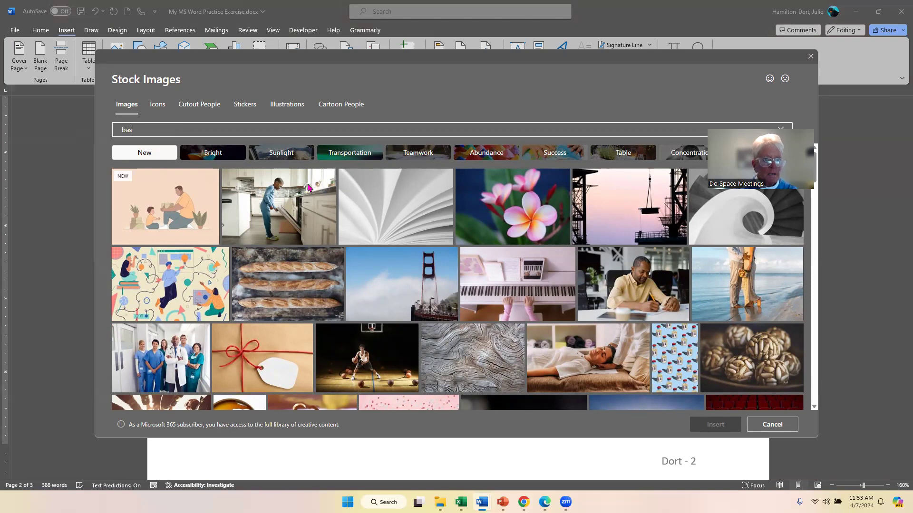
type("ll")
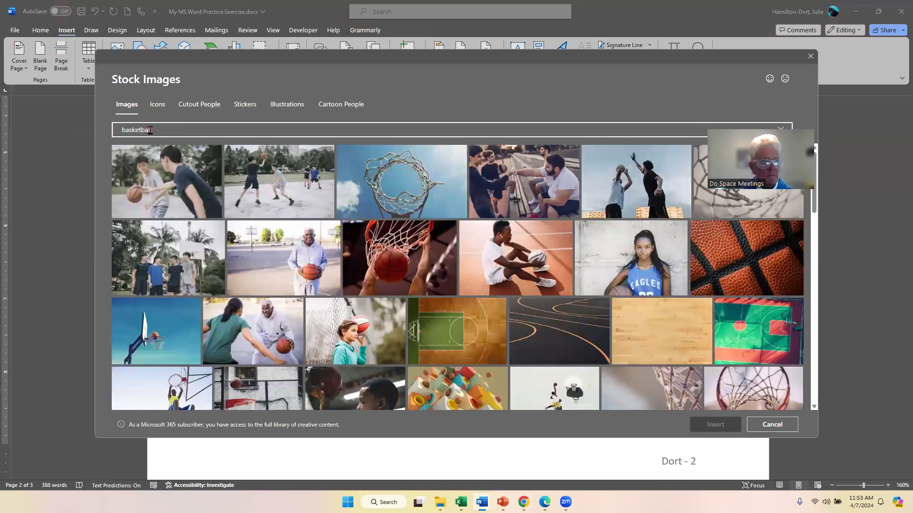
left_click_drag(161, 130, 110, 130)
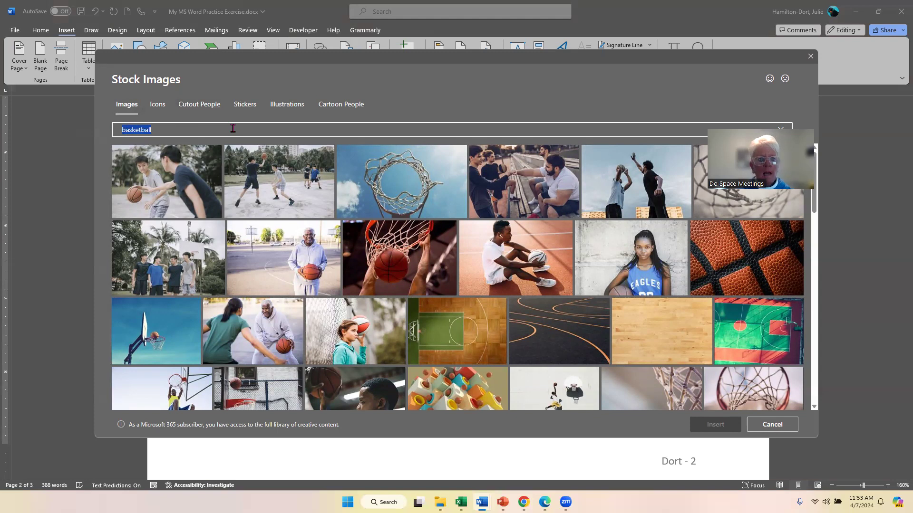
left_click(812, 62)
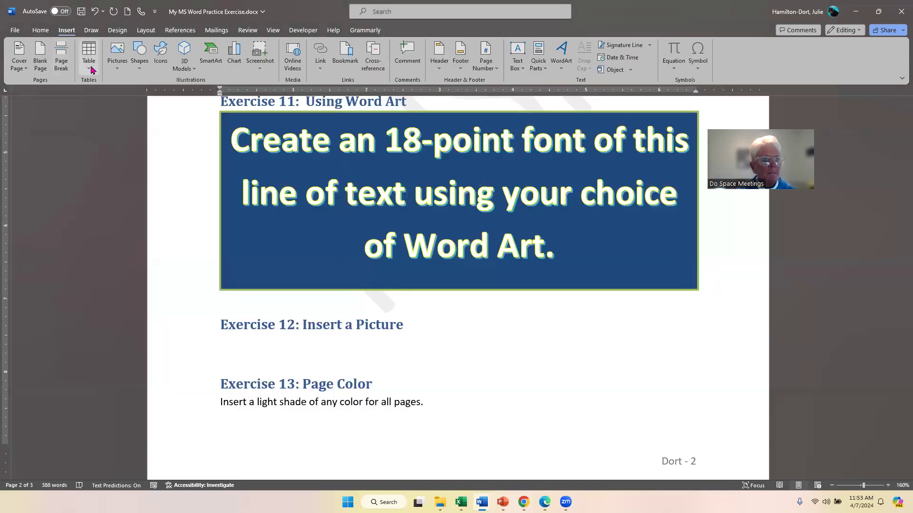
Search online pictures for 'nebraska cornhusker basketball' and insert the basketball game photo.
left_click(120, 72)
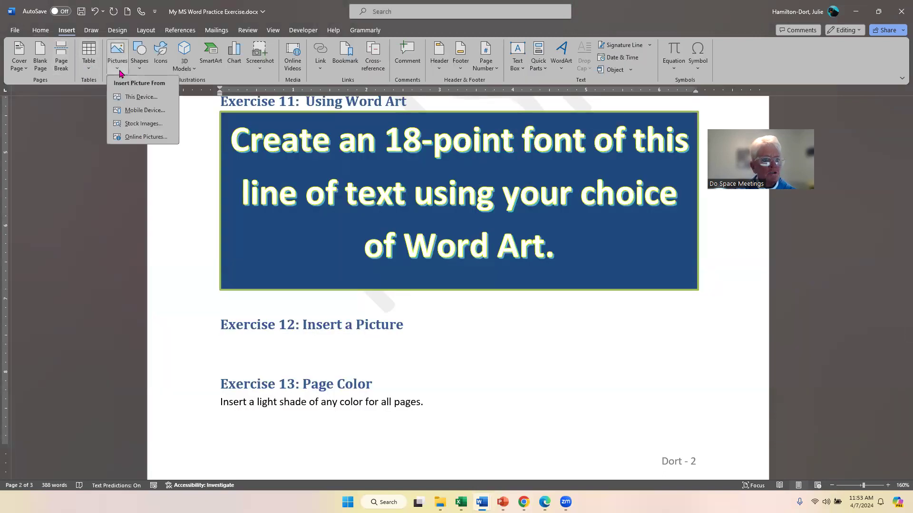
left_click(136, 139)
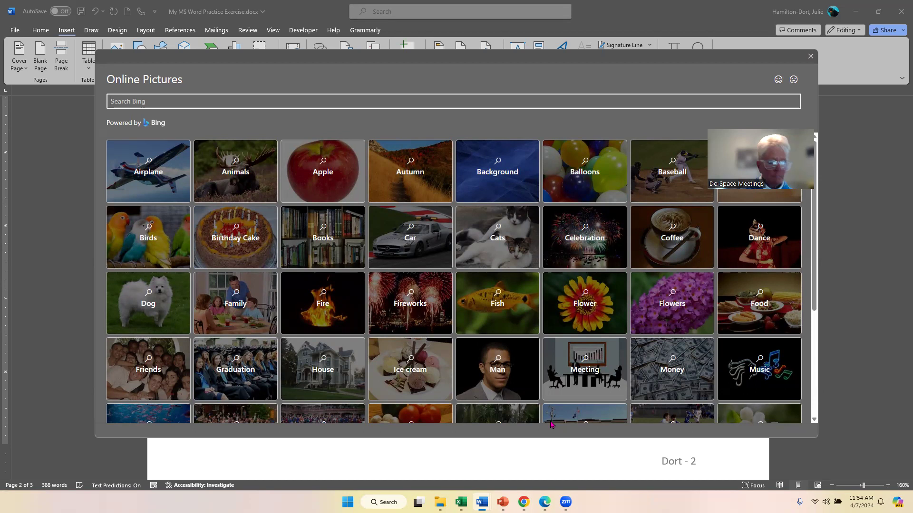
type("nebraska ")
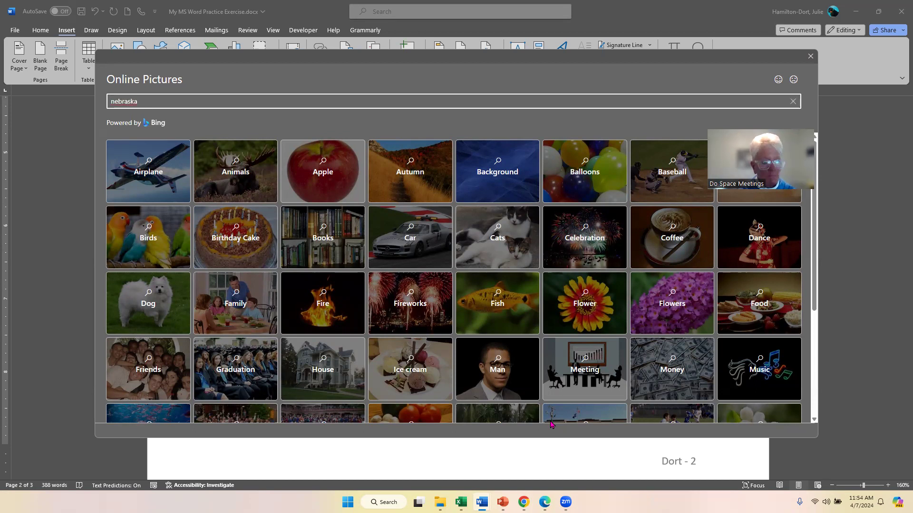
type("cor")
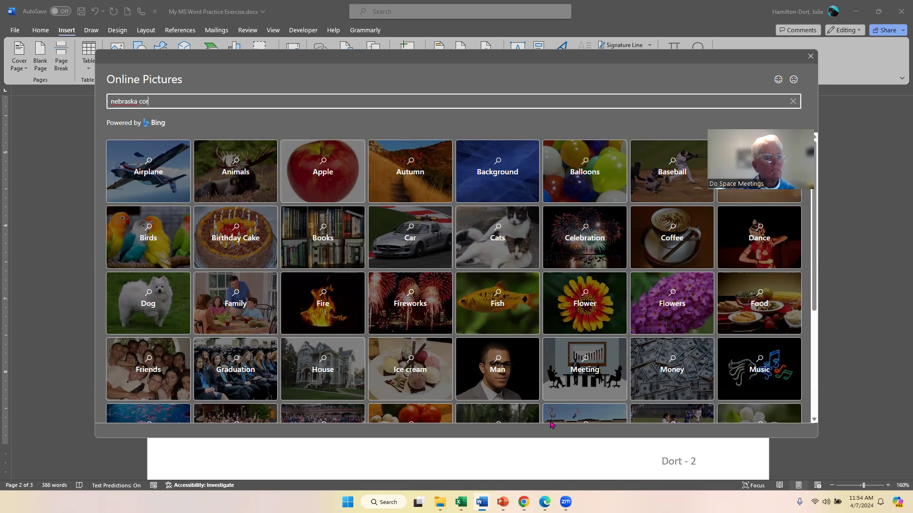
key("BackSpace")
key("BackSpace")
key("BackSpace")
key("BackSpace")
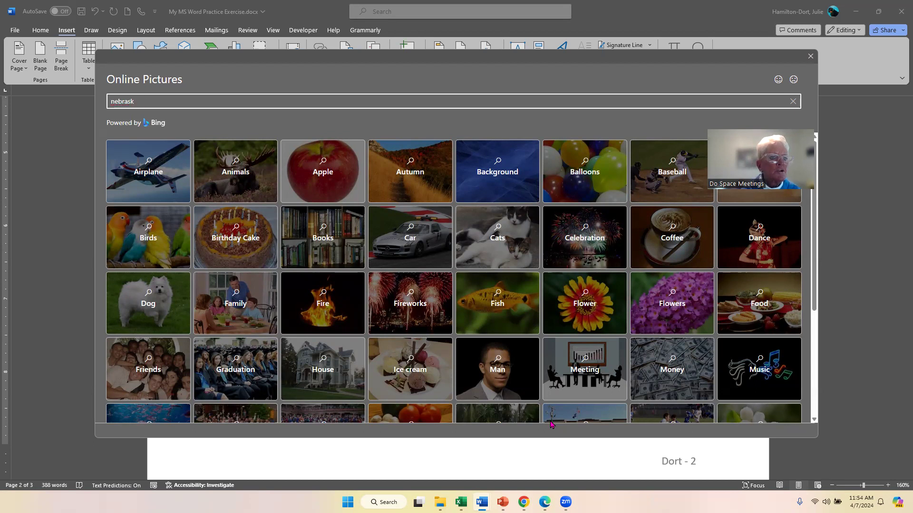
type("a ")
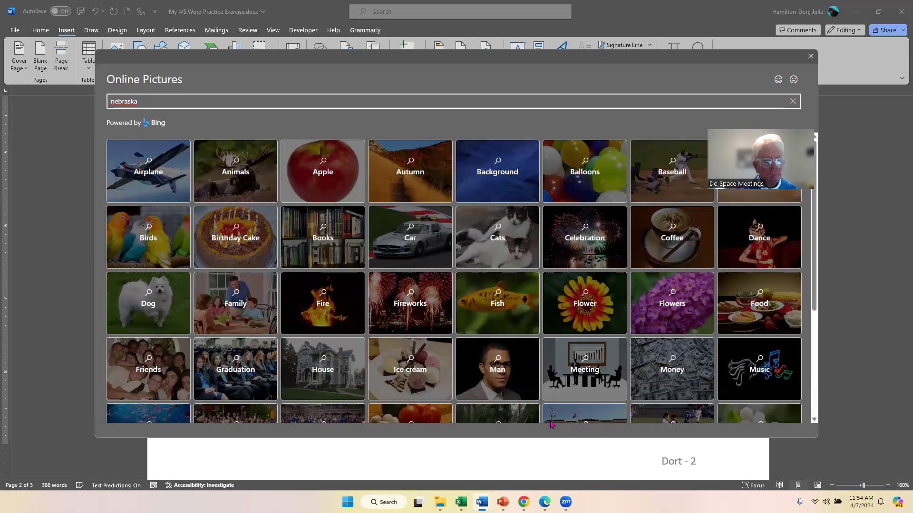
type("cor")
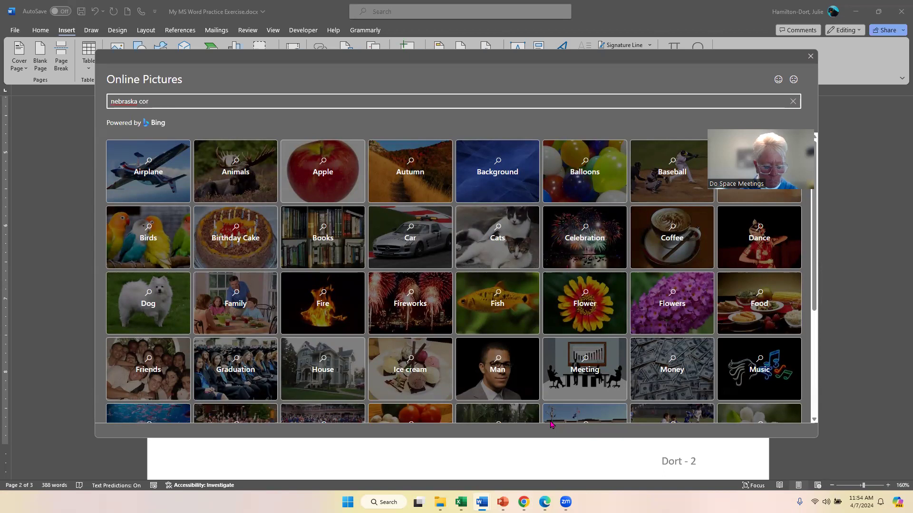
type("nhusker")
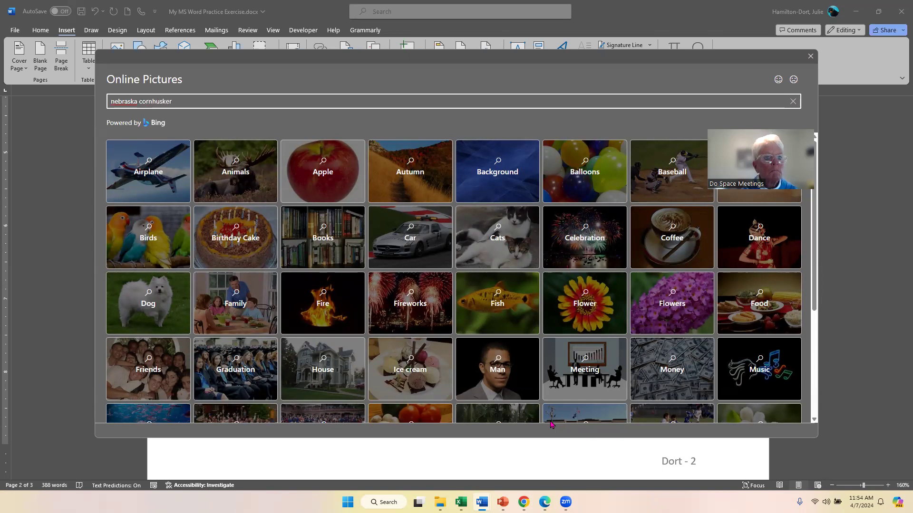
type(" basketball")
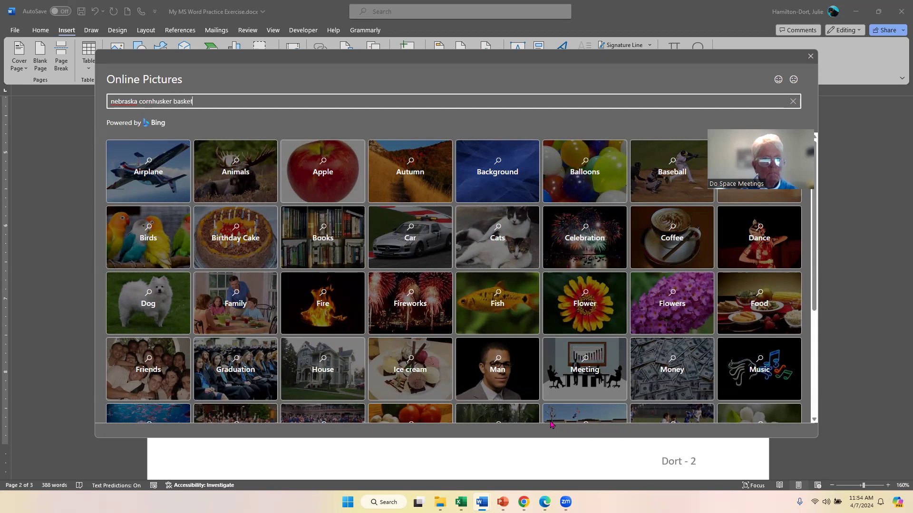
key("Return")
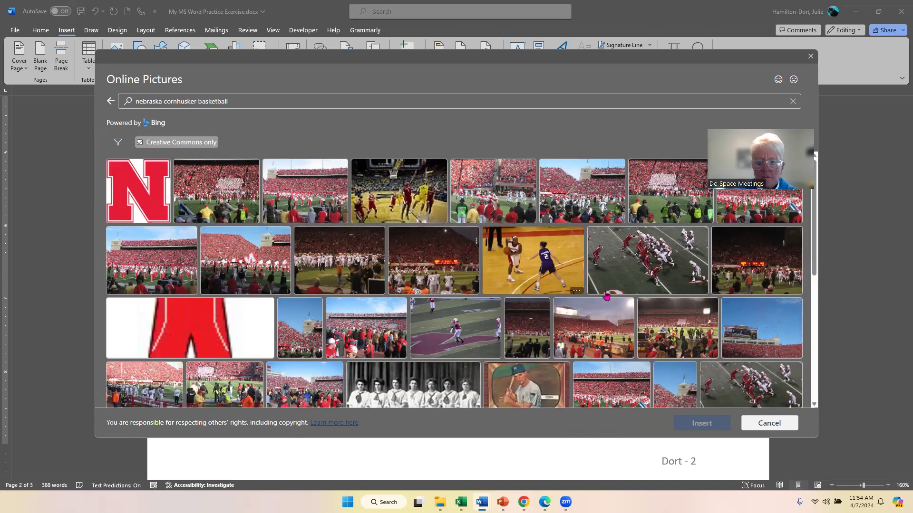
left_click(581, 290)
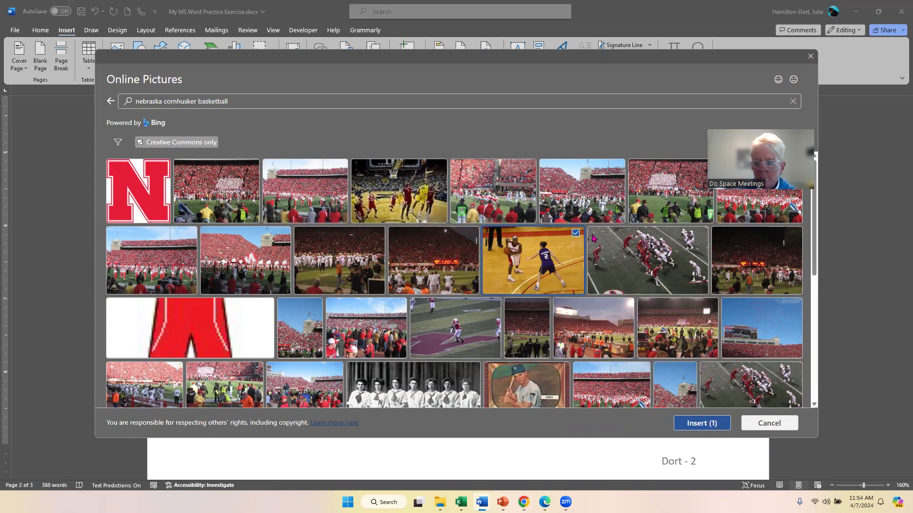
left_click(705, 425)
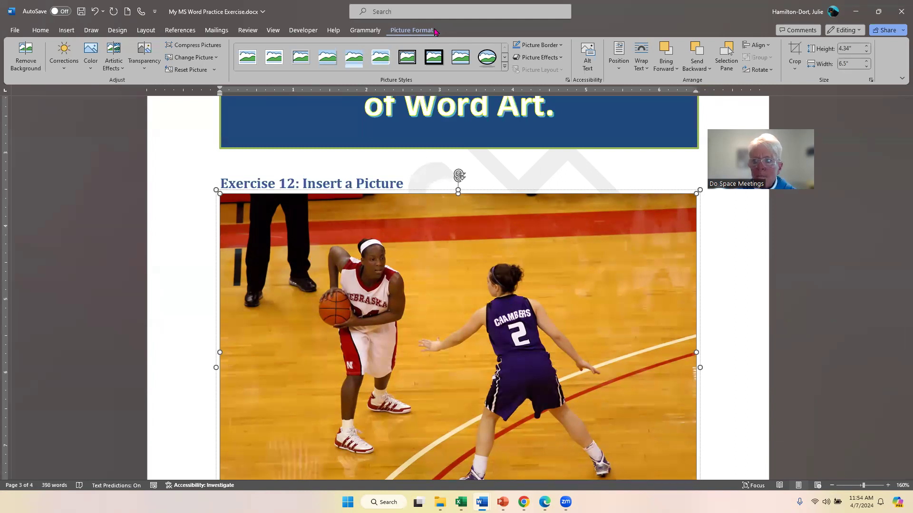
Set the basketball photo's height to 2 inches, scaling its width to 3 inches.
left_click(856, 49)
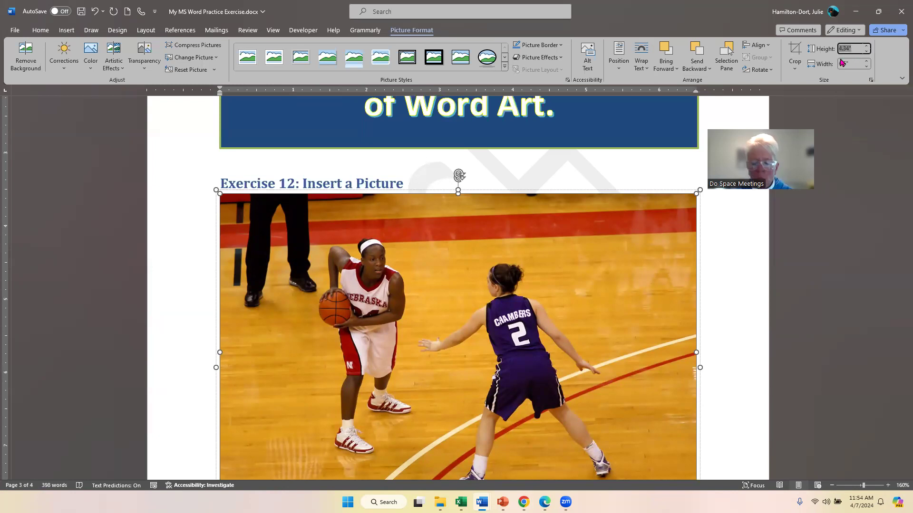
type("2")
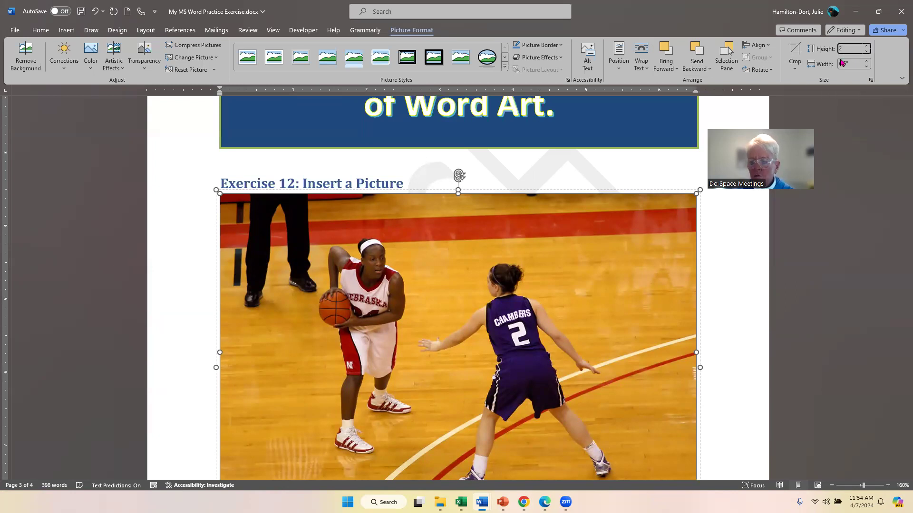
key("Return")
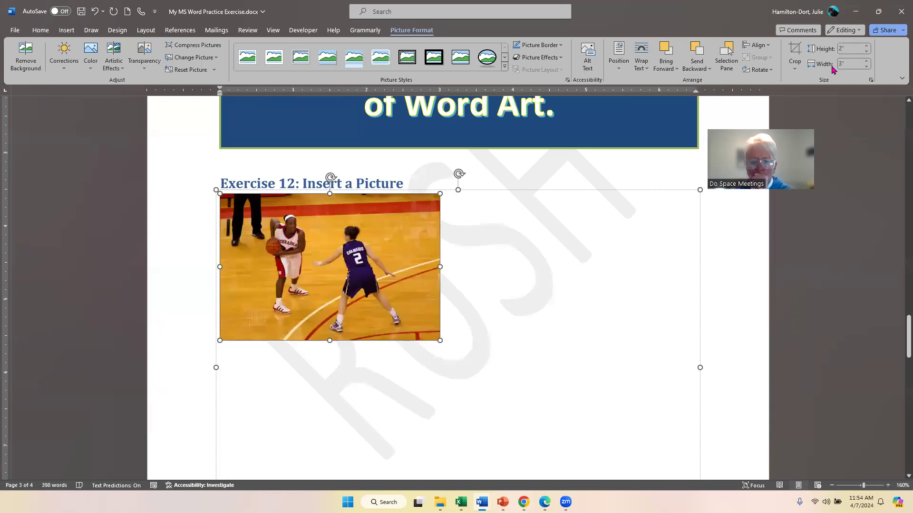
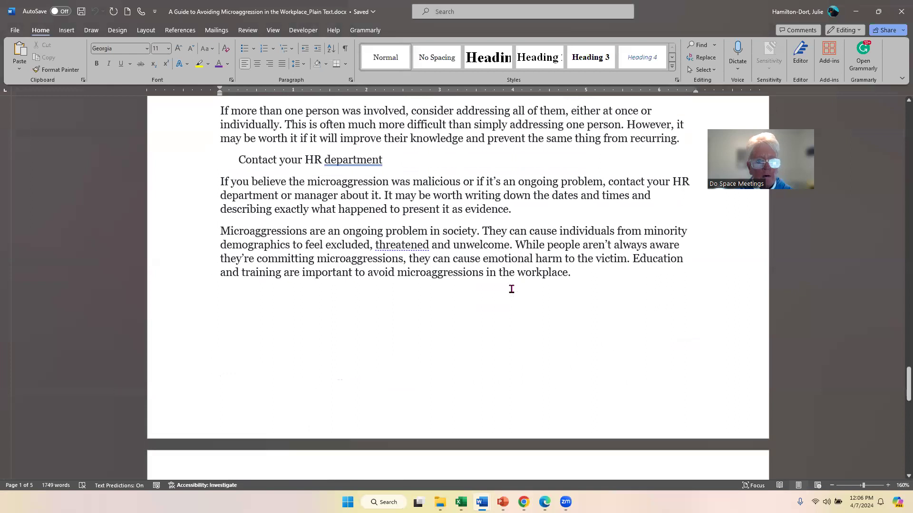
Make the document title a centred Heading 1.
scroll(520, 249, "up", 12)
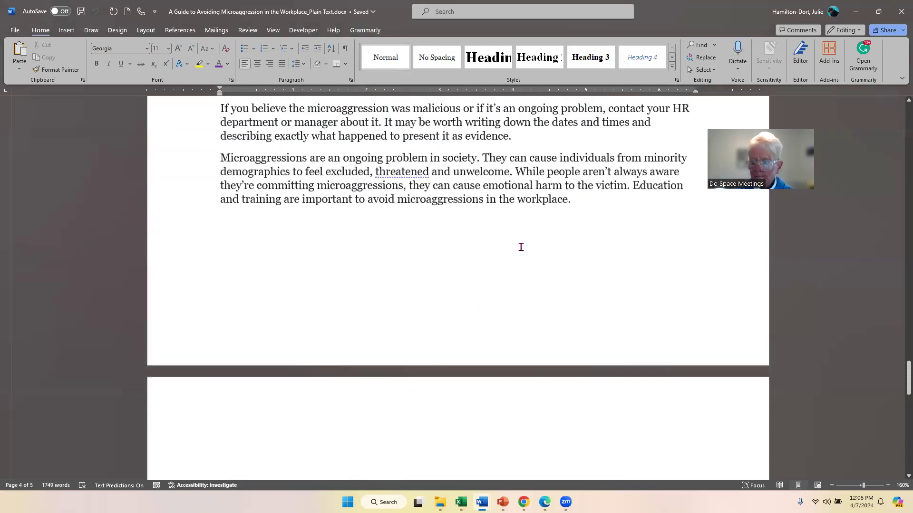
scroll(520, 247, "up", 10)
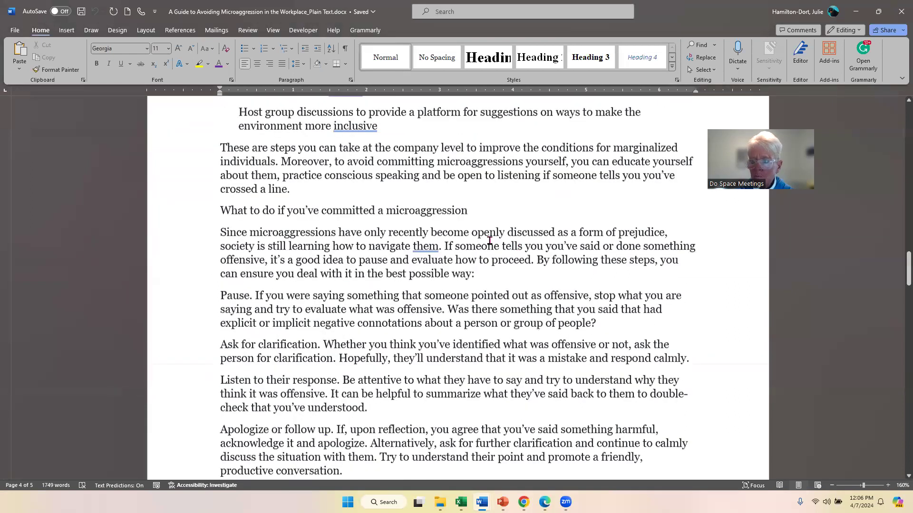
scroll(490, 238, "up", 10)
scroll(465, 233, "up", 10)
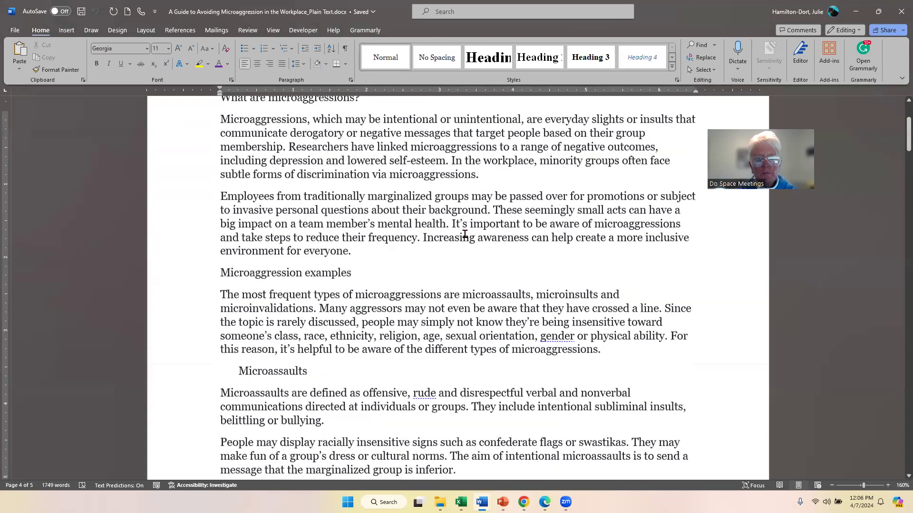
scroll(193, 196, "up", 5)
left_click(193, 197)
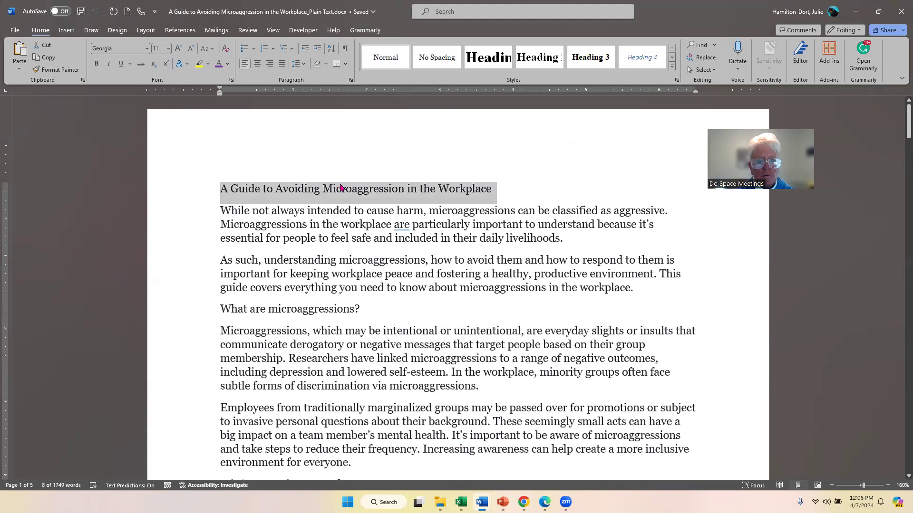
left_click(488, 57)
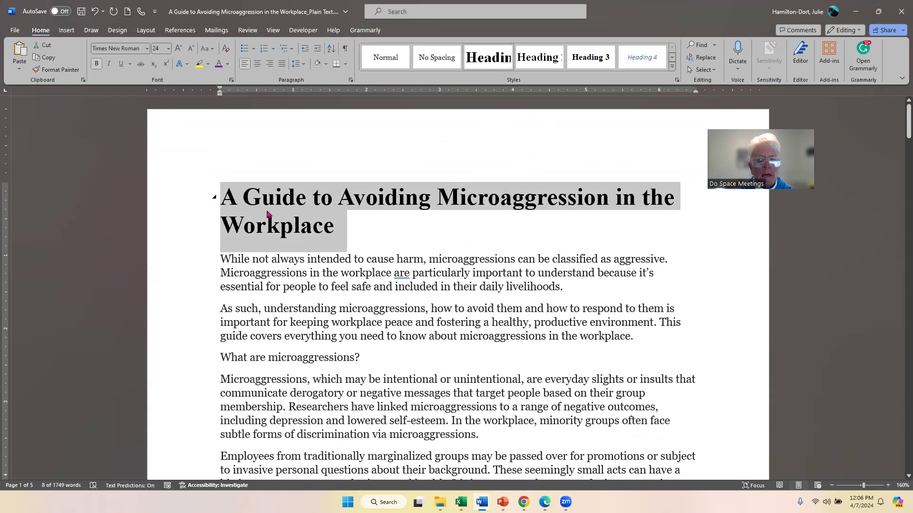
left_click(256, 64)
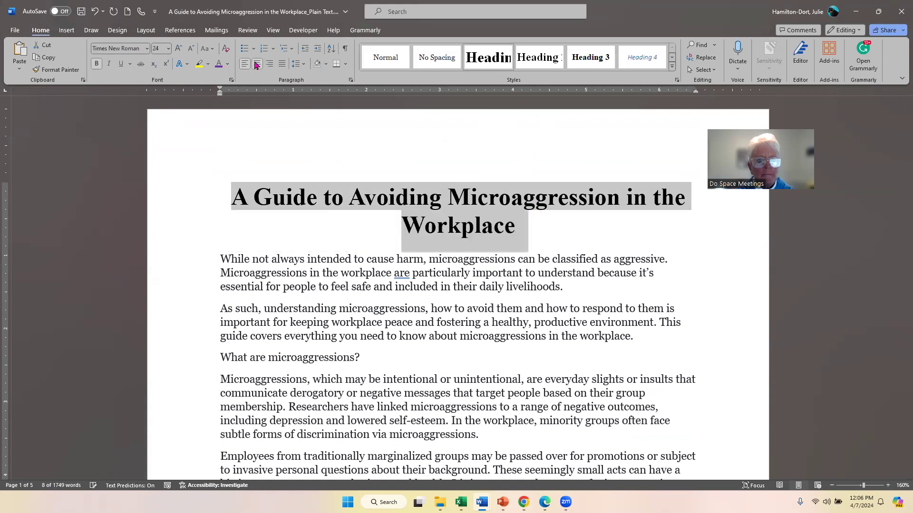
Break the title into two lines before 'Microaggression'.
left_click(450, 195)
key("Return")
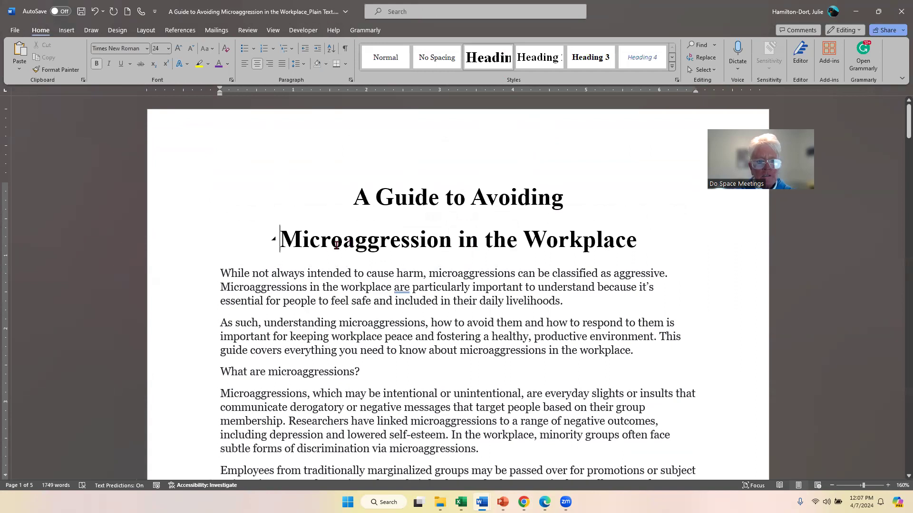
key("ctrl+l")
key("BackSpace")
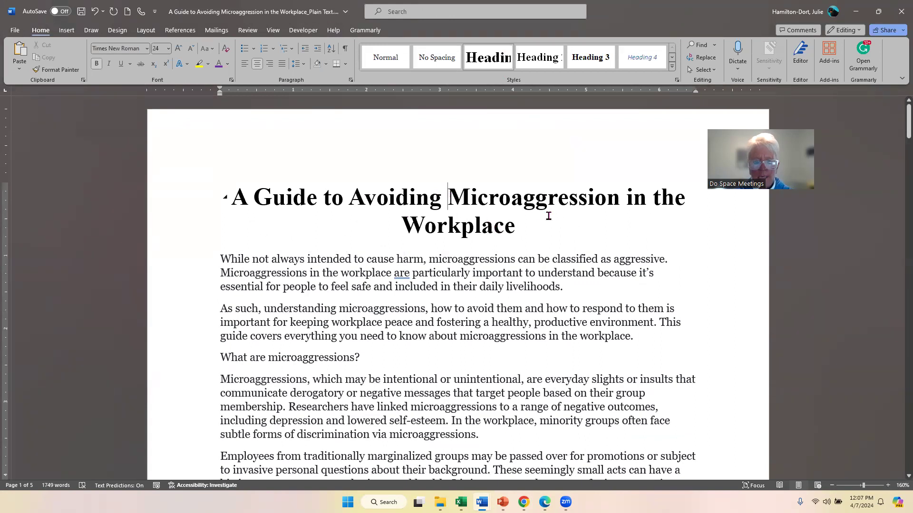
key("Return")
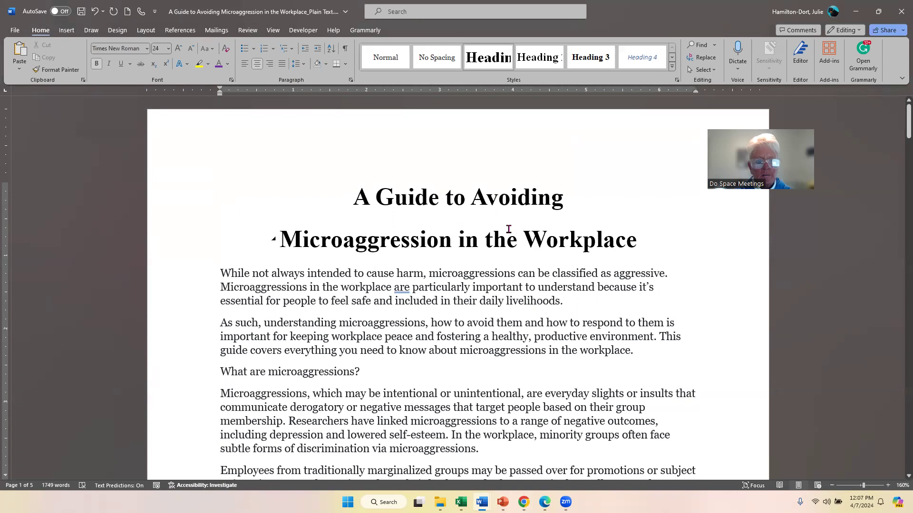
scroll(452, 267, "down", 1)
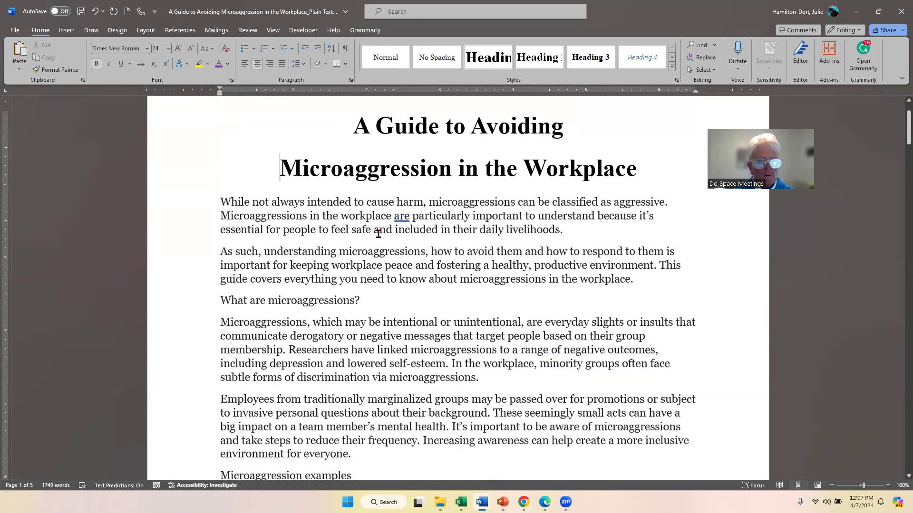
Indent the first lines of the opening and 'As such' paragraphs, then select 'What are microaggressions?'.
left_click(217, 200)
key("Tab")
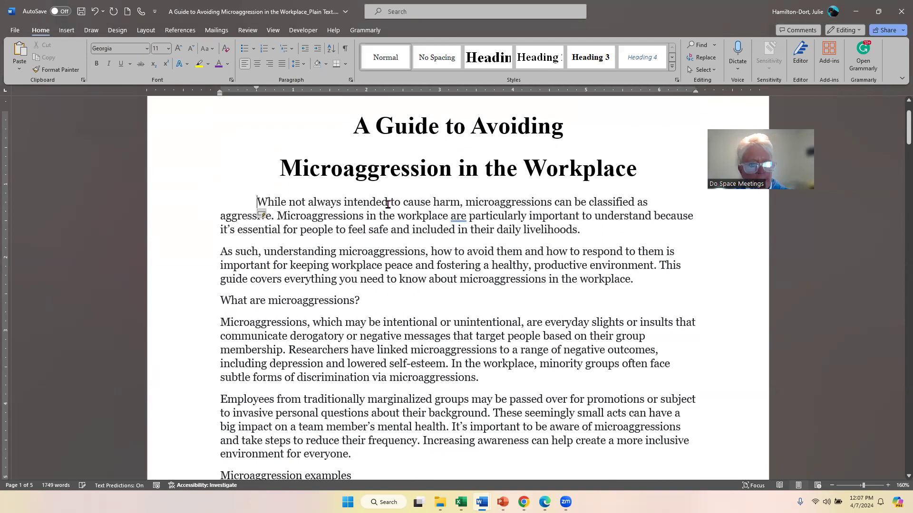
left_click(219, 252)
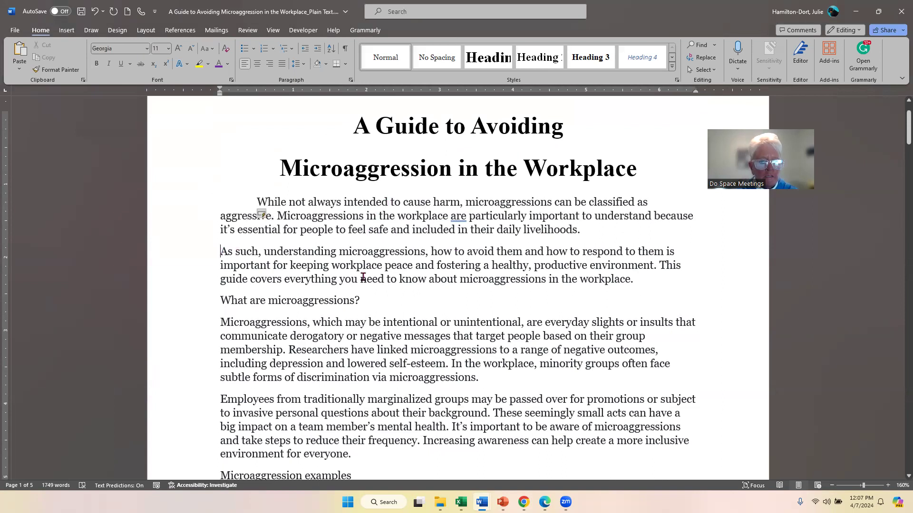
key("Tab")
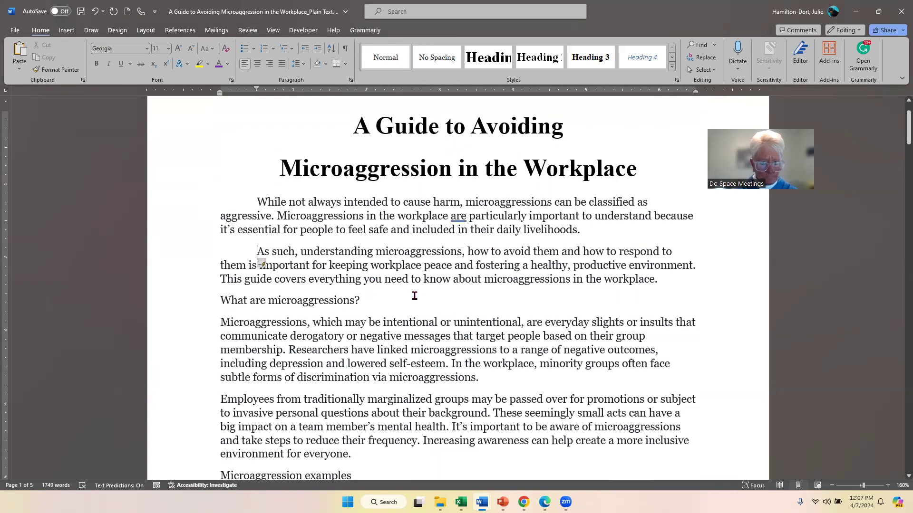
left_click(191, 299)
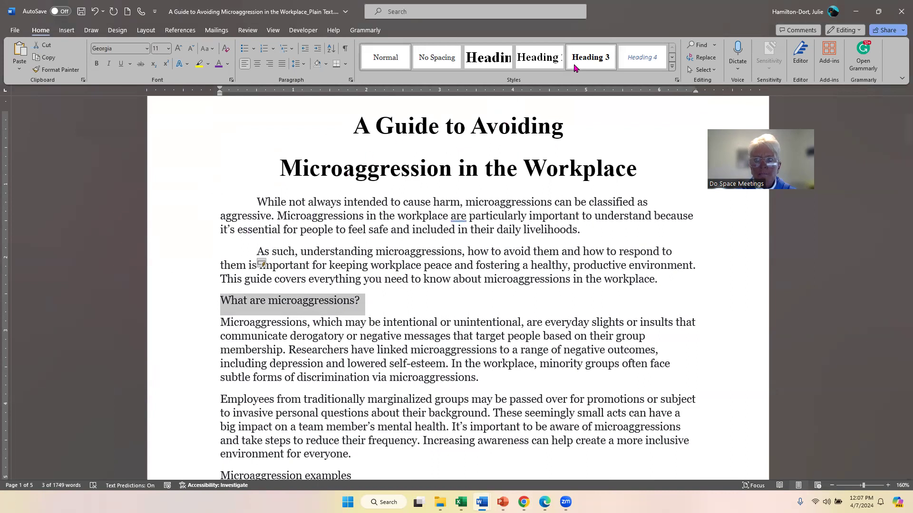
Style 'What are microaggressions?' as a heading and indent the next two paragraphs' first lines.
left_click(547, 57)
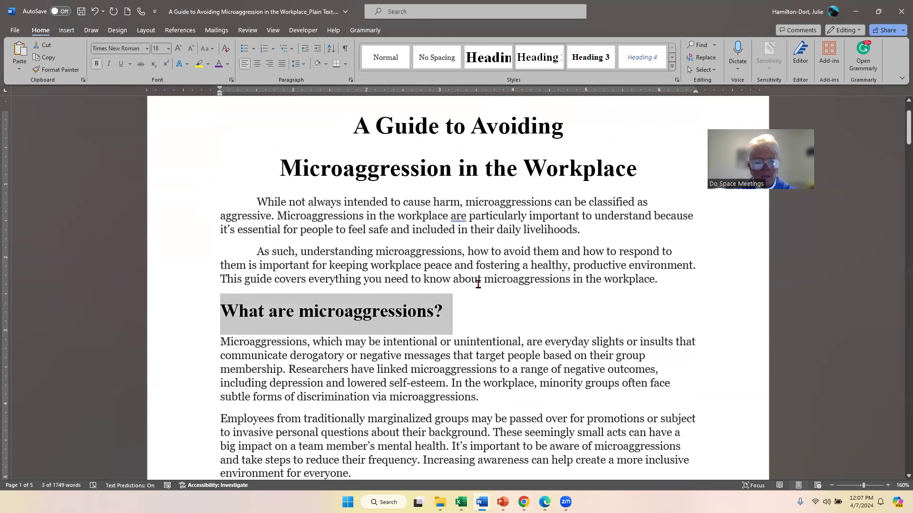
scroll(478, 284, "down", 2)
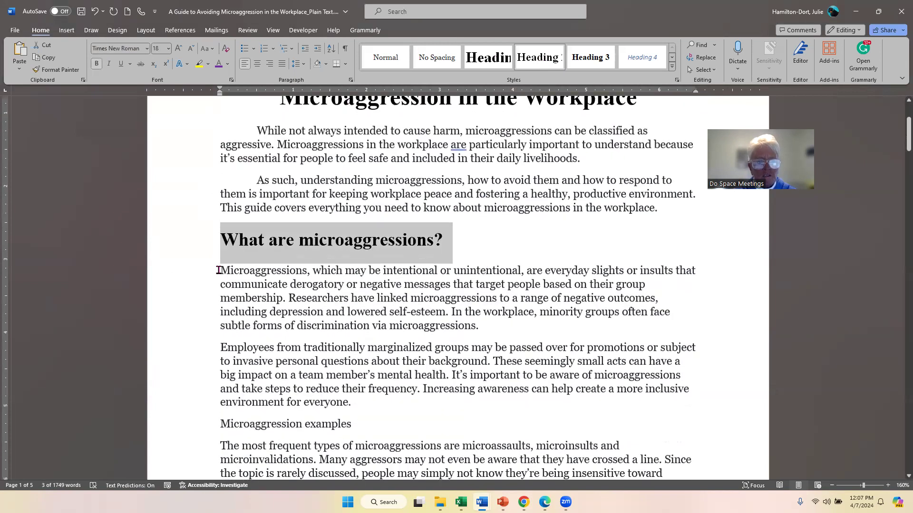
left_click(219, 270)
key("Tab")
left_click(221, 347)
key("Tab")
Make 'Microaggression examples' a Heading 2 and 'Microassaults' a Heading 3.
scroll(430, 311, "down", 4)
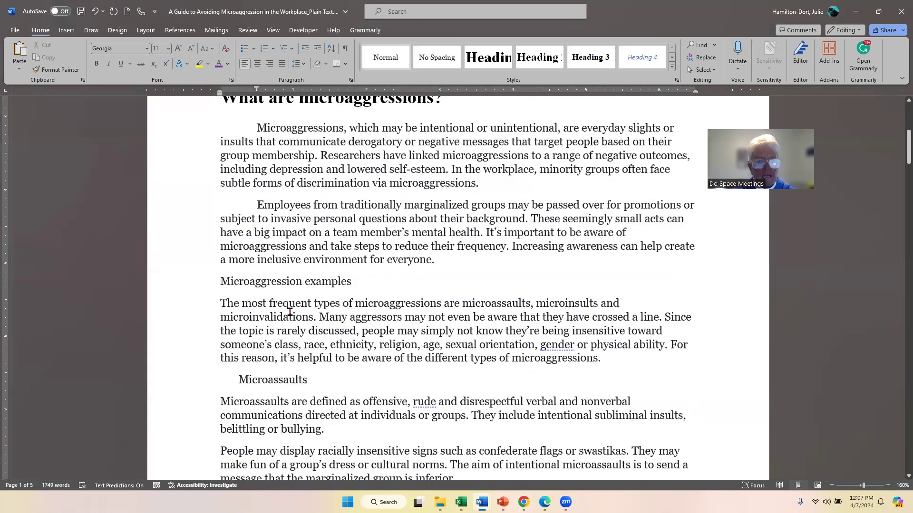
left_click(172, 290)
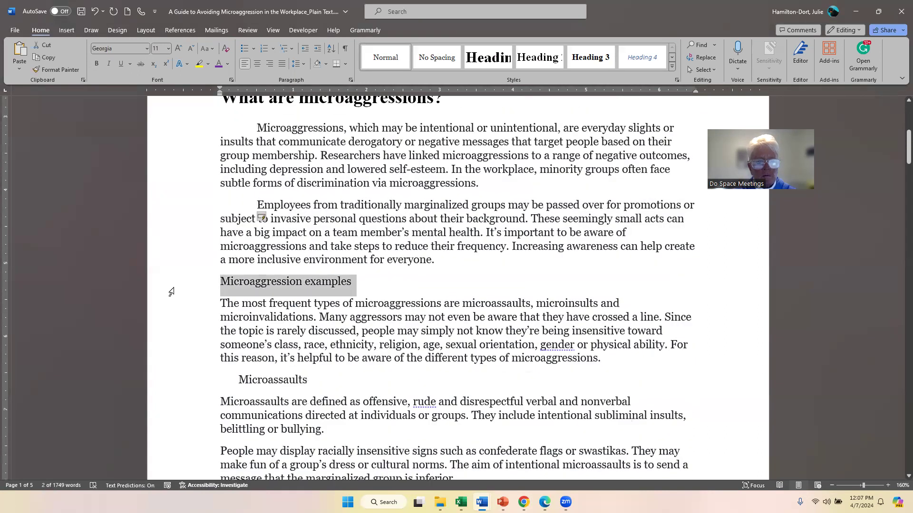
left_click(525, 64)
scroll(541, 201, "down", 2)
scroll(541, 201, "down", 2)
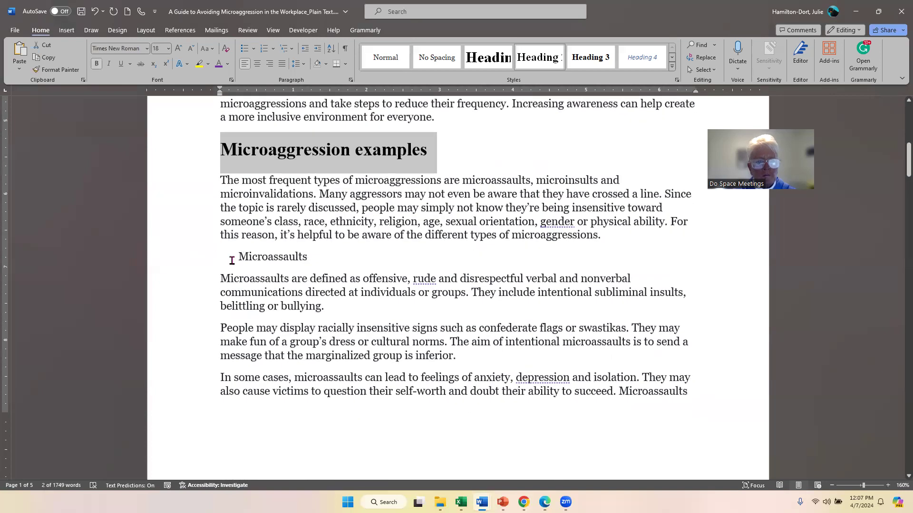
double_click(285, 263)
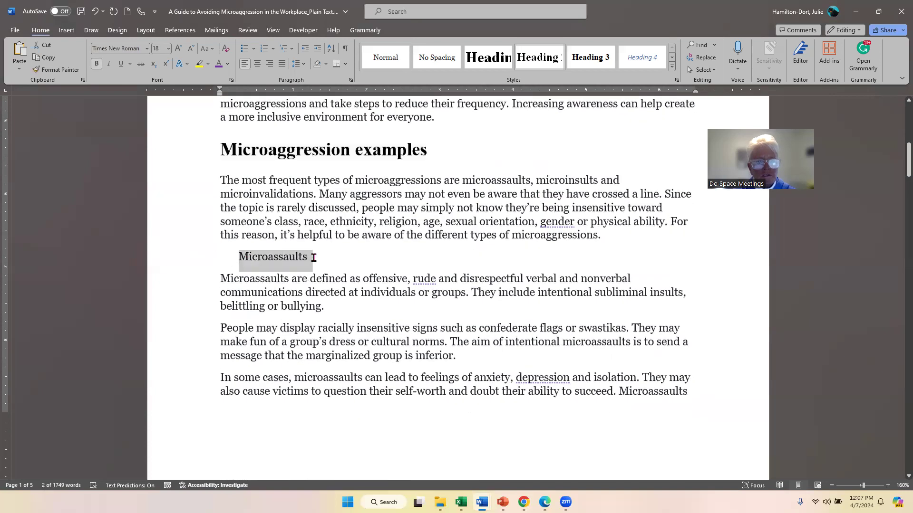
left_click(591, 57)
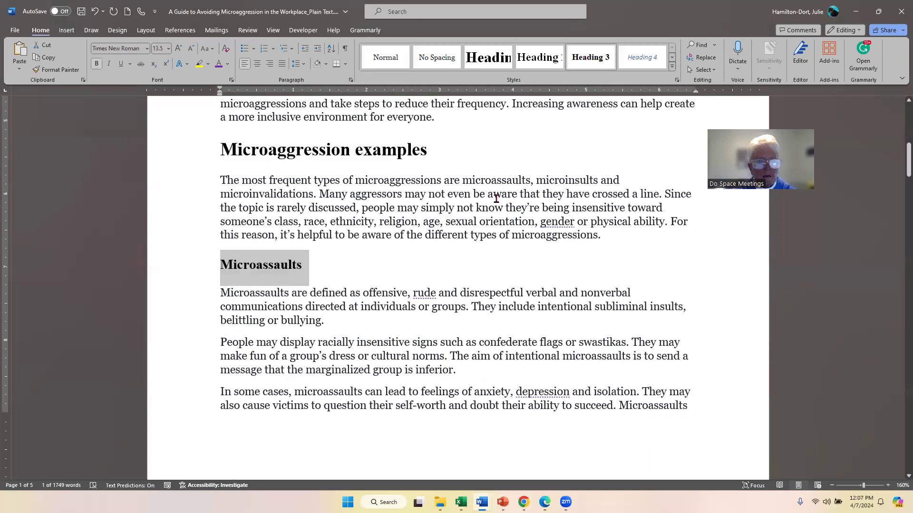
Indent the first lines of the four paragraphs around the Microassaults section.
scroll(496, 199, "up", 4)
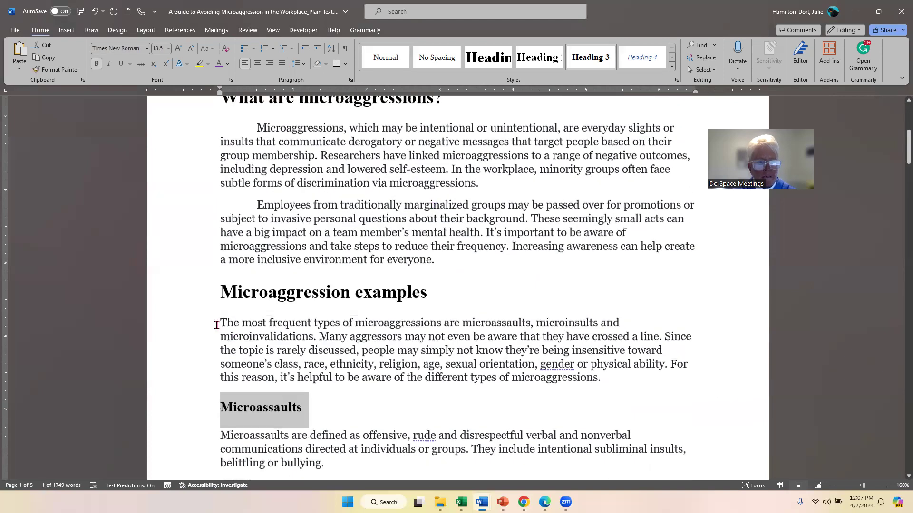
left_click(216, 325)
key("Tab")
scroll(315, 322, "down", 3)
scroll(316, 323, "down", 2)
left_click(218, 225)
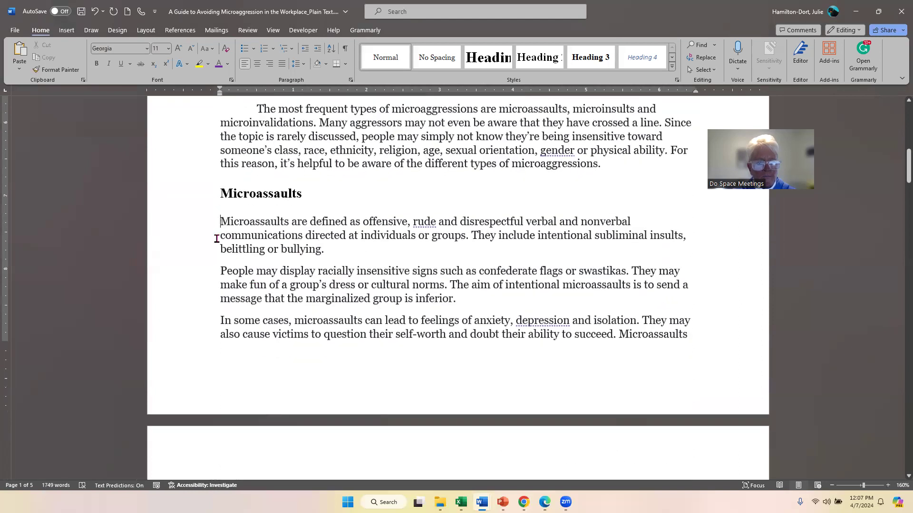
key("Tab")
left_click(219, 272)
key("Tab")
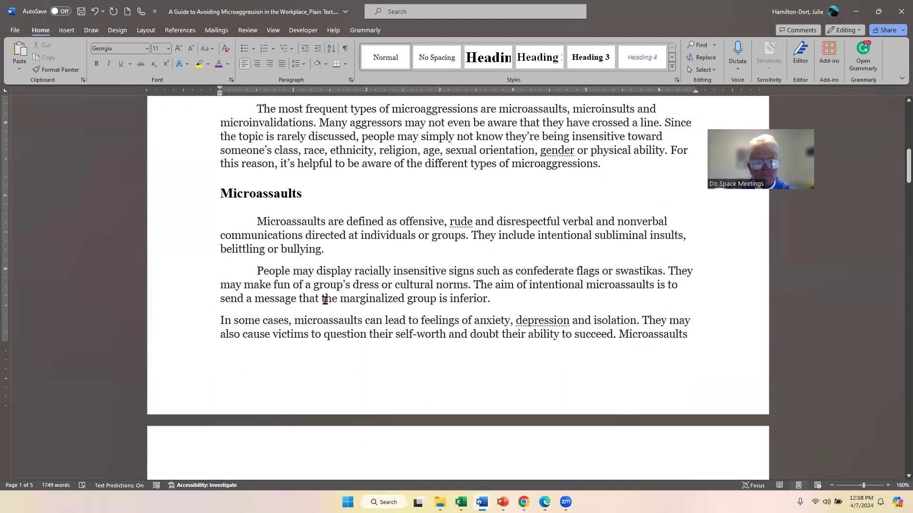
key("Tab")
scroll(333, 299, "down", 2)
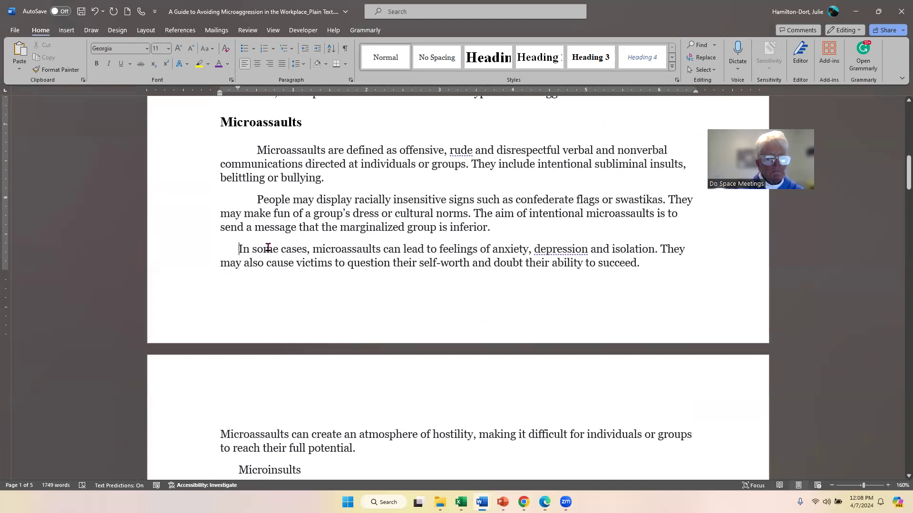
key("Tab")
Make 'Microinsults' a Heading 3 and indent the 'A microinsult' paragraph.
scroll(356, 217, "down", 4)
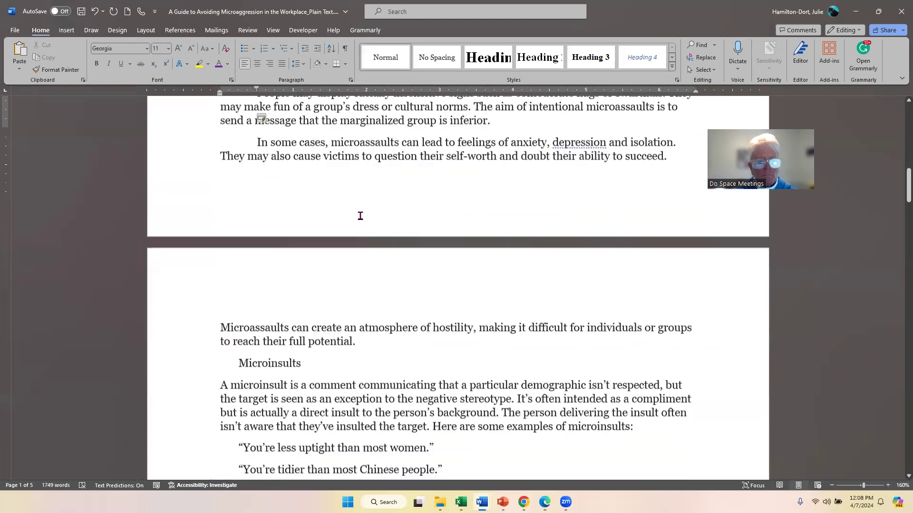
left_click(249, 327)
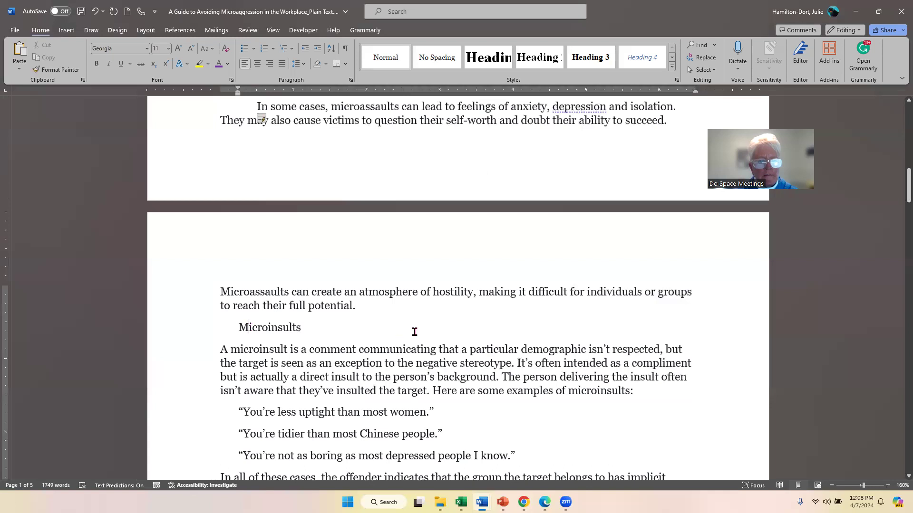
left_click(591, 57)
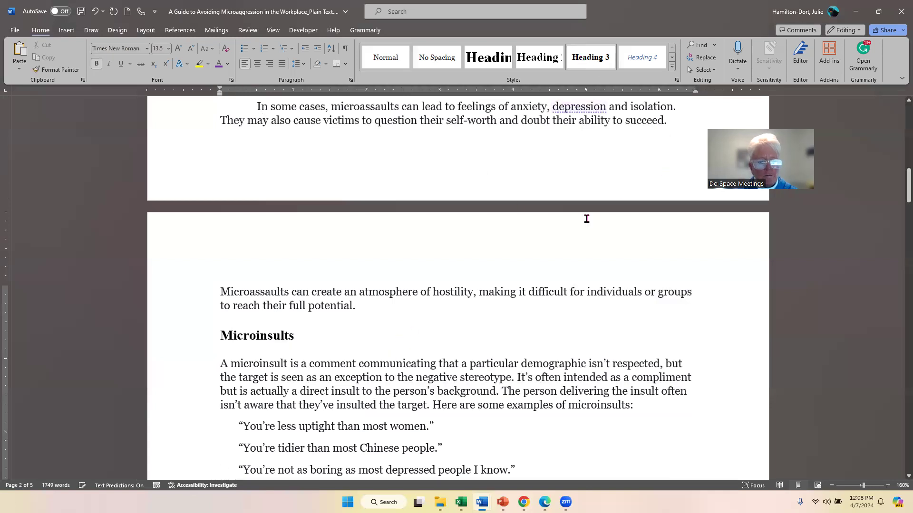
scroll(587, 219, "down", 3)
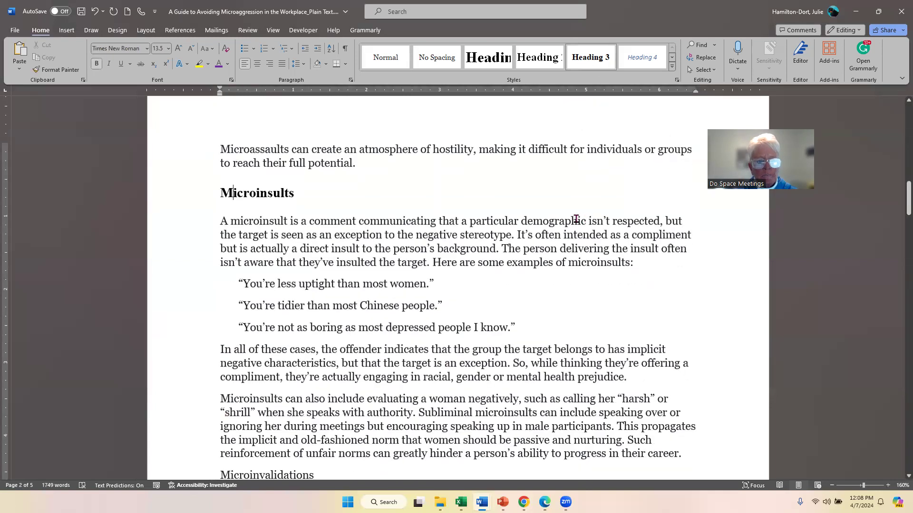
scroll(366, 214, "up", 3)
scroll(370, 216, "down", 2)
left_click(220, 291)
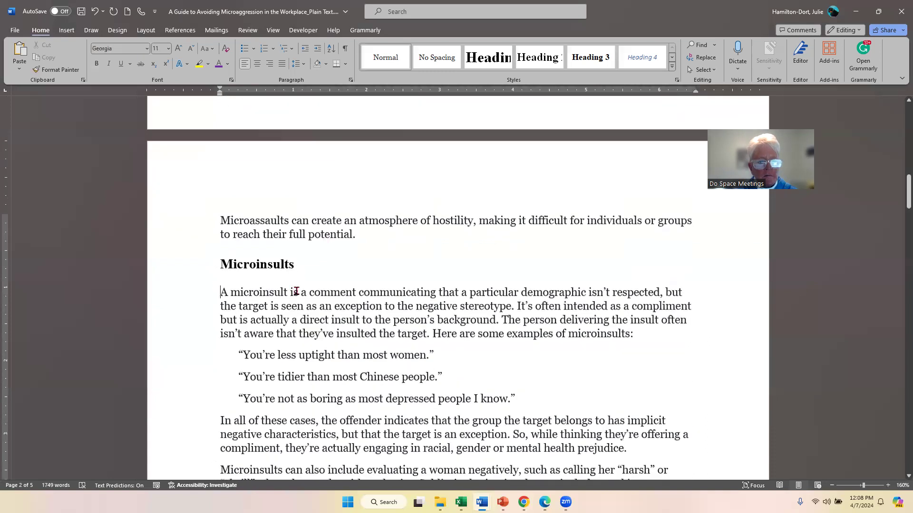
key("Tab")
scroll(314, 285, "down", 2)
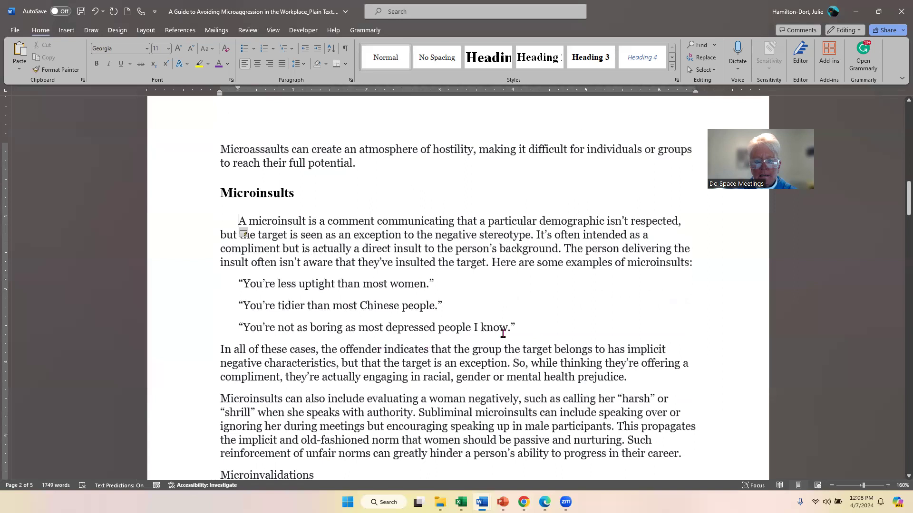
Apply star bullets to the three quoted microinsult examples.
left_click_drag(507, 329, 236, 290)
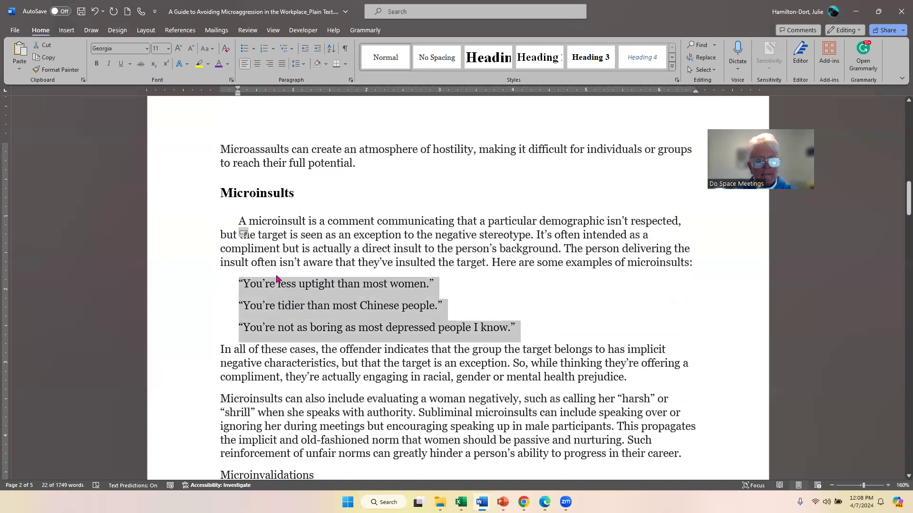
left_click(253, 50)
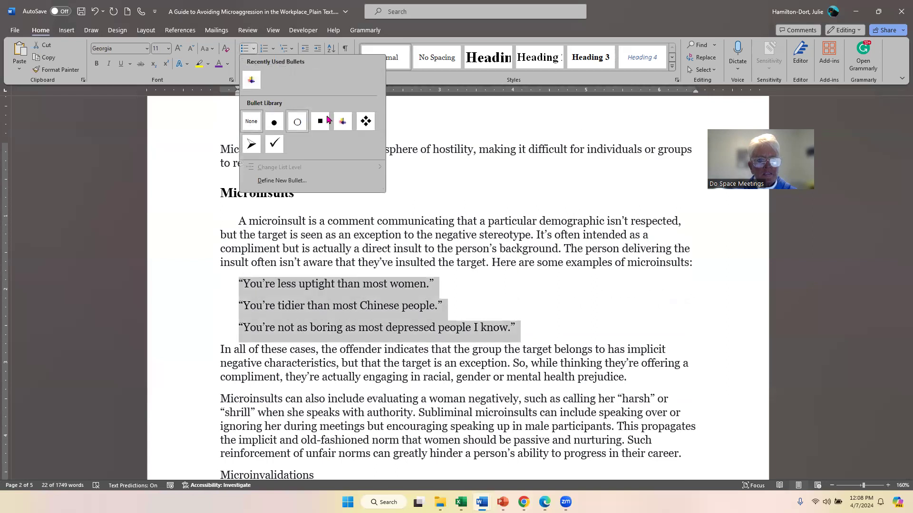
left_click(342, 122)
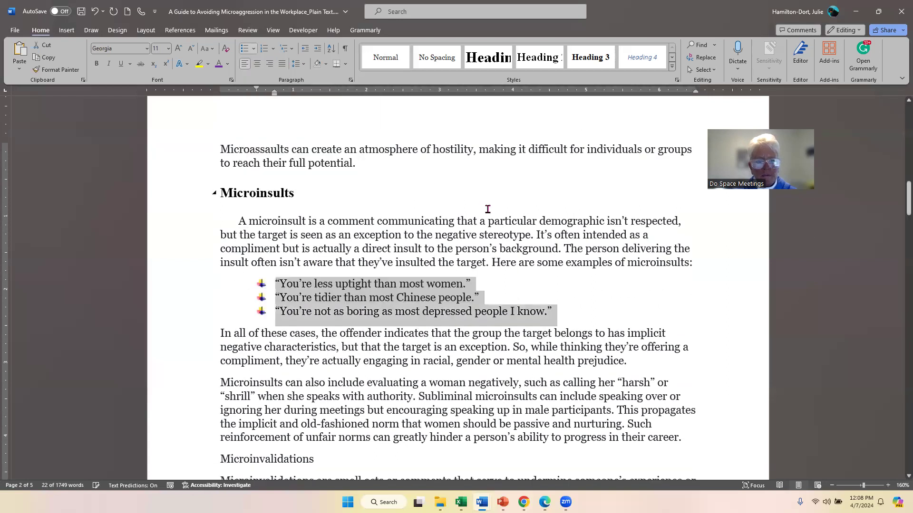
scroll(312, 226, "down", 2)
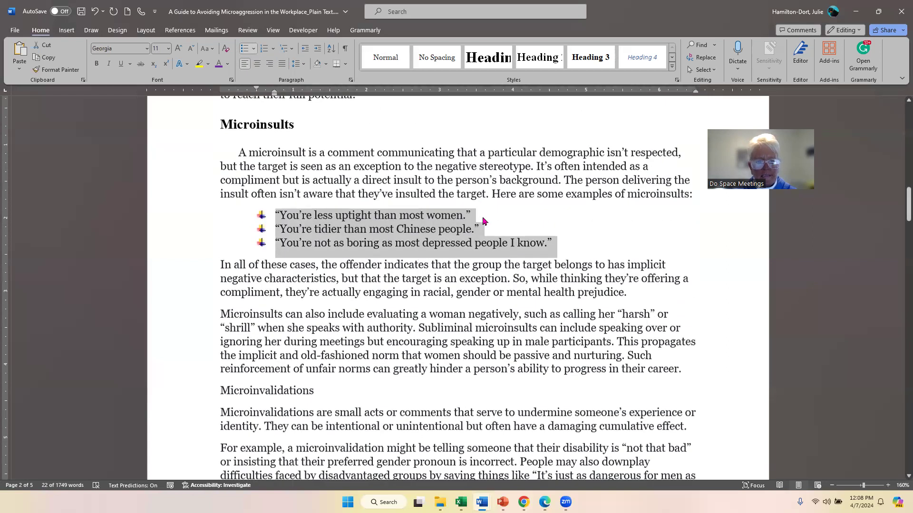
Indent the first lines of the remaining Microinsults paragraphs.
left_click(222, 261)
key("Tab")
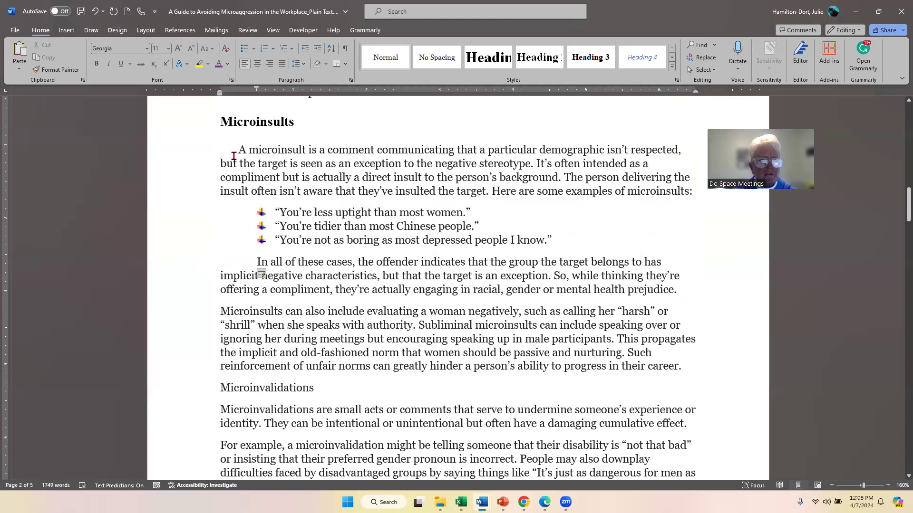
key("Tab")
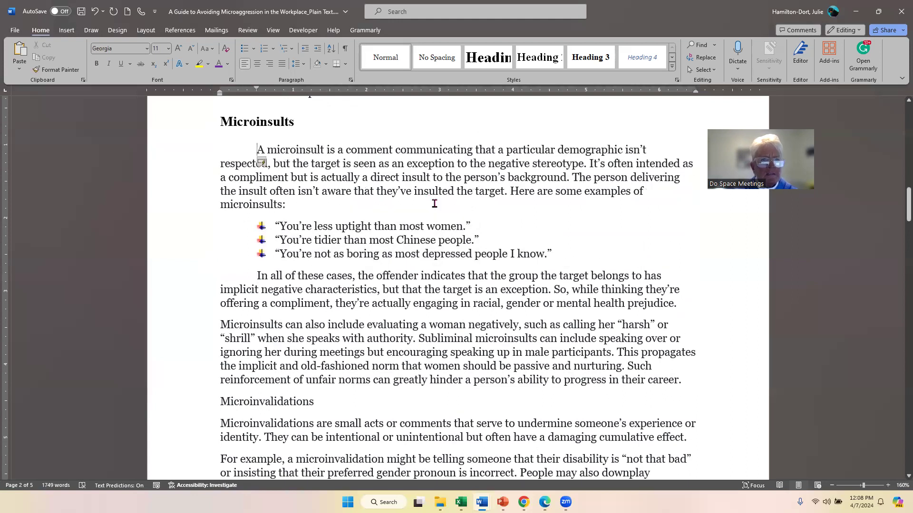
scroll(433, 203, "down", 3)
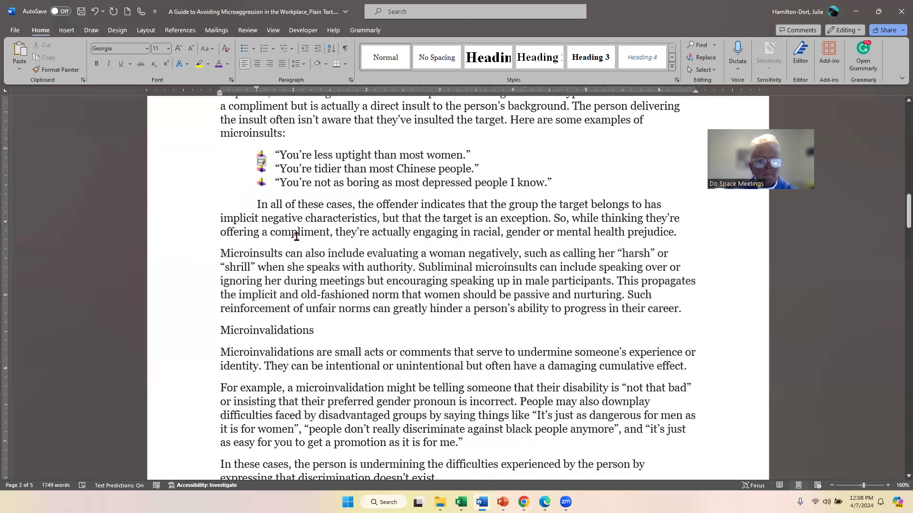
left_click(218, 182)
key("Tab")
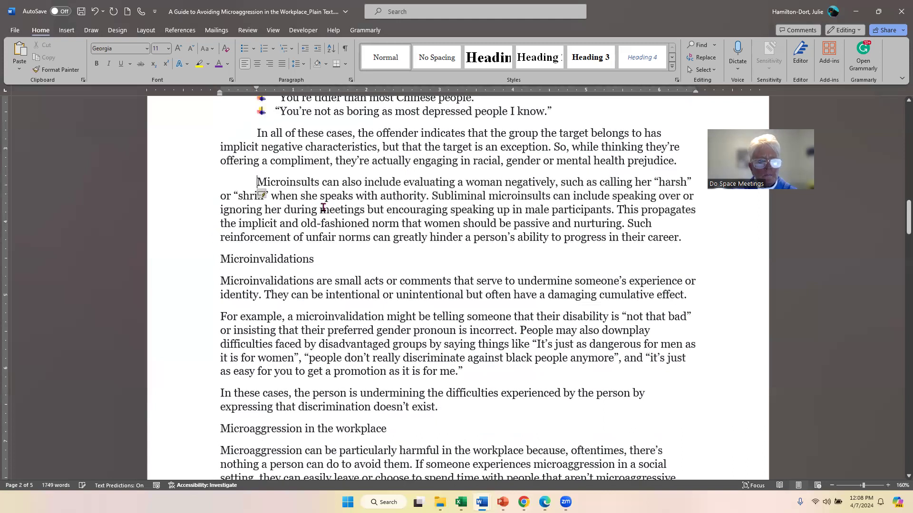
Make 'Microinvalidations' a Heading 3 and indent its three following paragraphs.
left_click(198, 259)
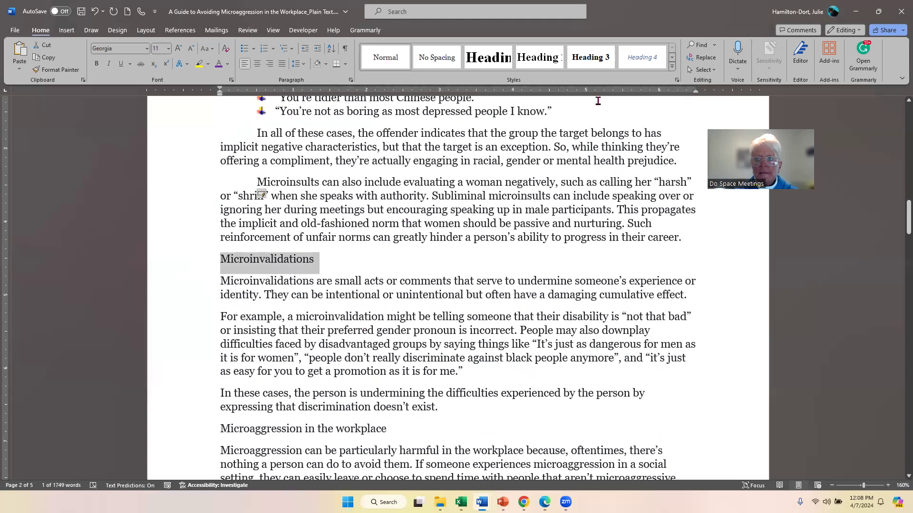
left_click(590, 58)
scroll(519, 224, "down", 3)
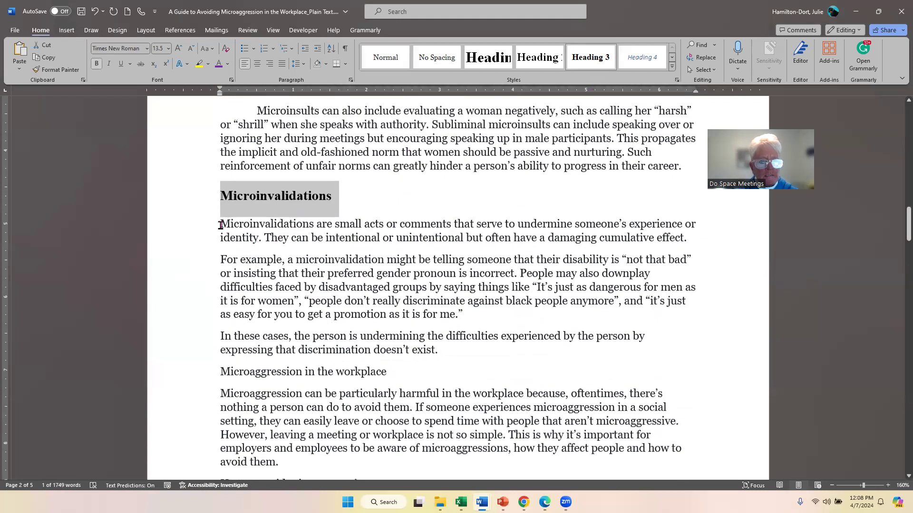
left_click(220, 225)
key("Tab")
left_click(221, 272)
key("Tab")
scroll(230, 266, "down", 3)
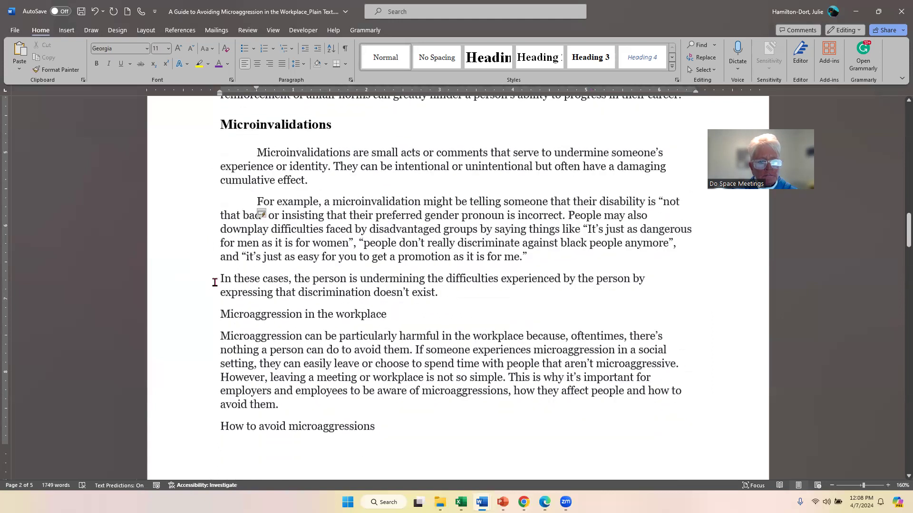
left_click(214, 282)
key("Tab")
Make 'Microaggression in the workplace' and 'How to avoid microaggressions' Heading 3 headings.
left_click(200, 326)
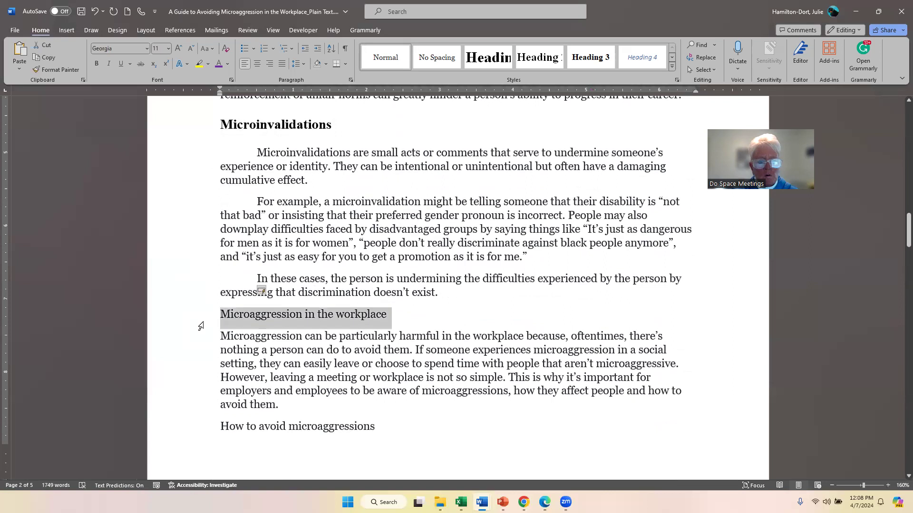
left_click(590, 58)
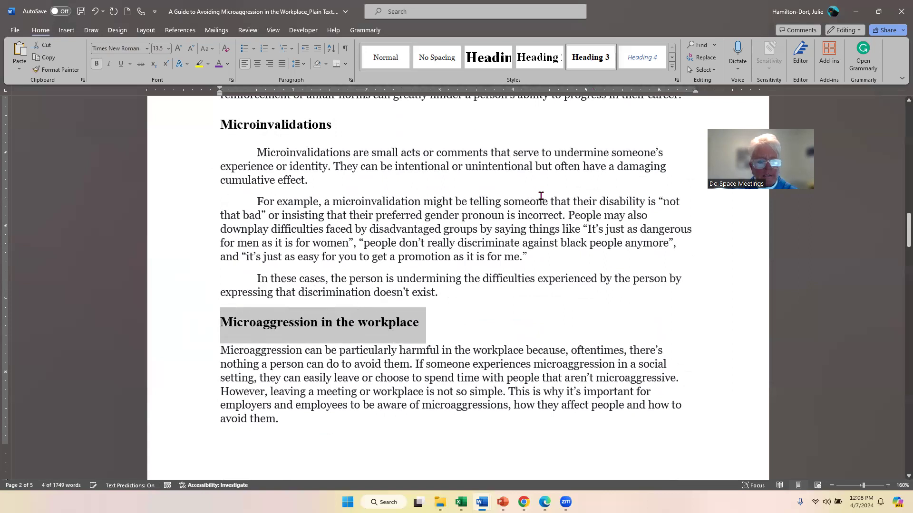
scroll(541, 197, "down", 8)
scroll(540, 196, "down", 7)
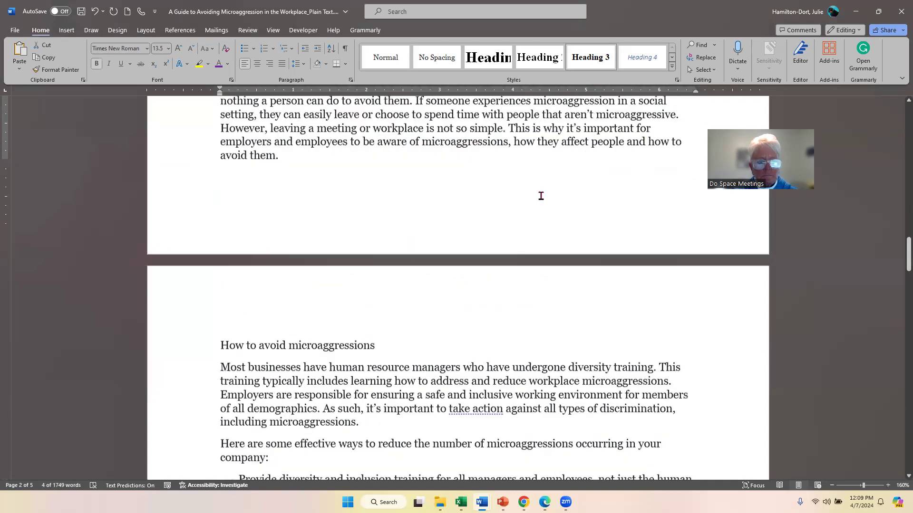
left_click(174, 253)
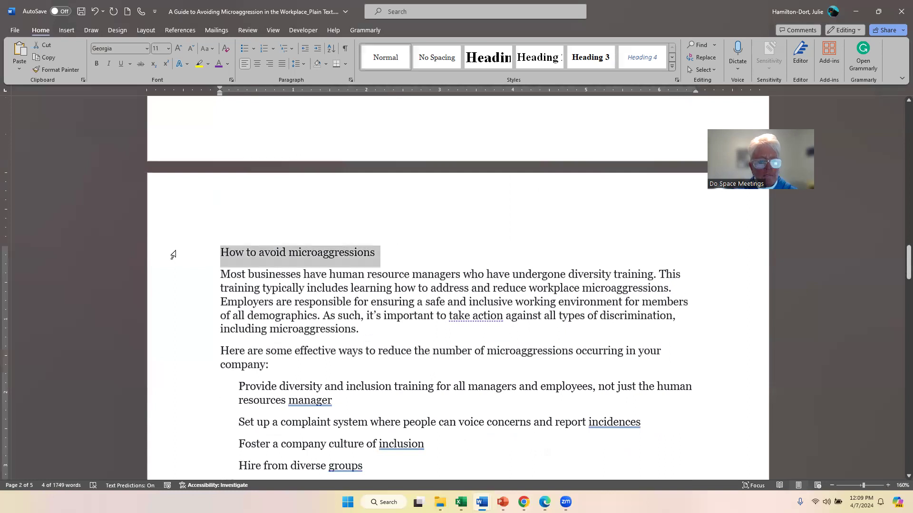
left_click(592, 58)
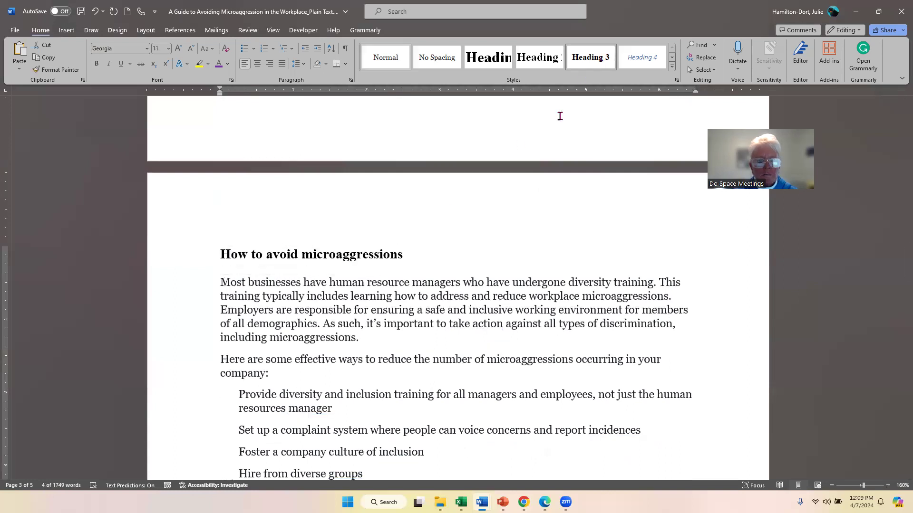
Indent the 'Most businesses' and 'Here are some' paragraphs and select the five suggestions.
scroll(547, 193, "down", 5)
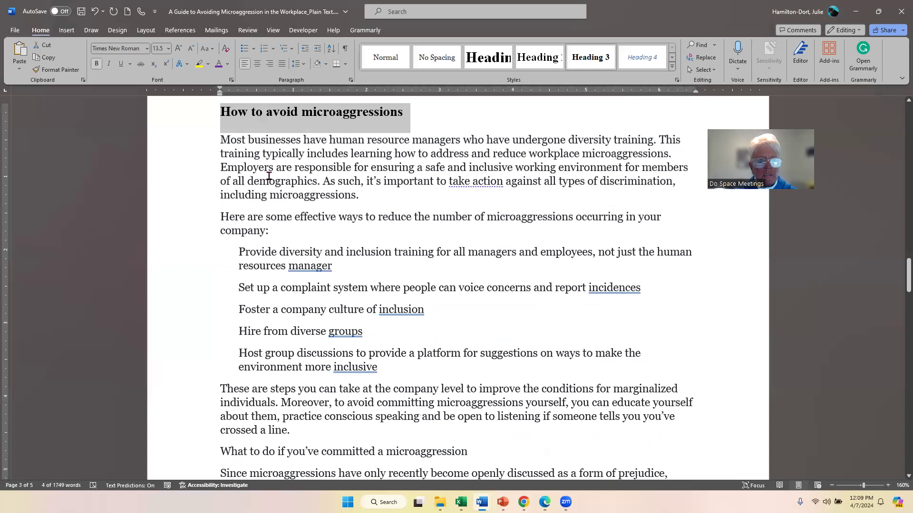
left_click(230, 140)
key("Tab")
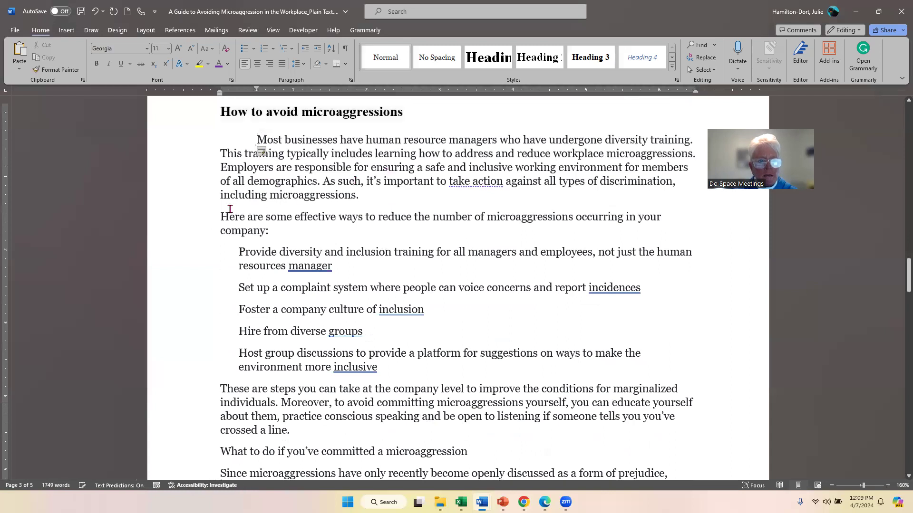
left_click(218, 217)
key("Tab")
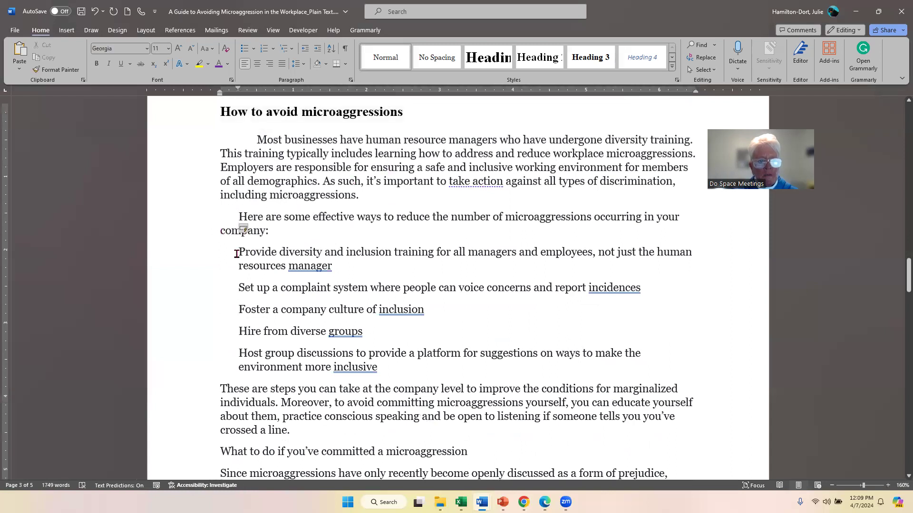
left_click_drag(236, 247, 427, 376)
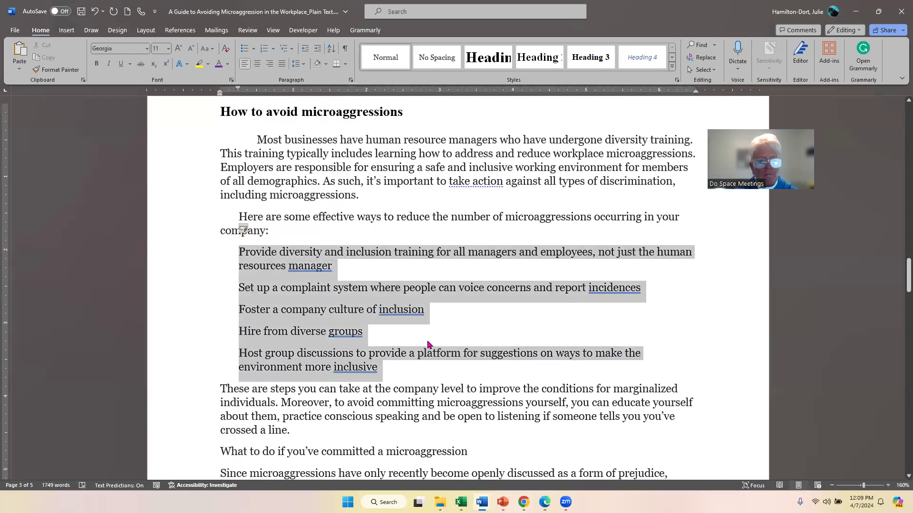
Number the five suggestions and add a closing period to items 1, 2, 4 and 5.
left_click(264, 48)
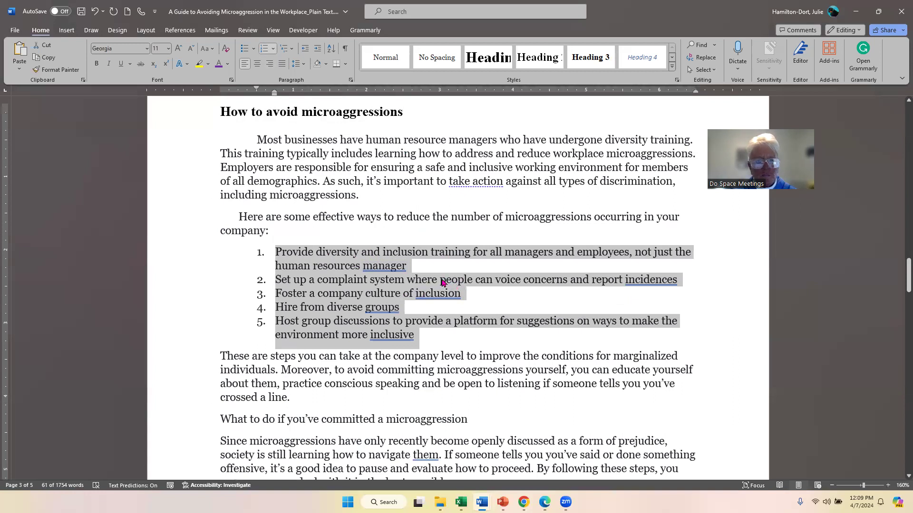
left_click(408, 267)
type(".")
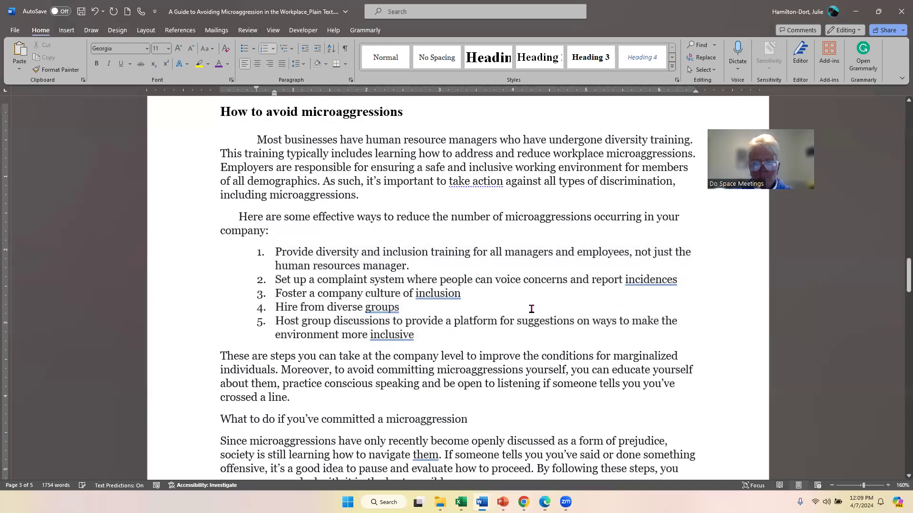
double_click(673, 282)
left_click(680, 282)
type(".")
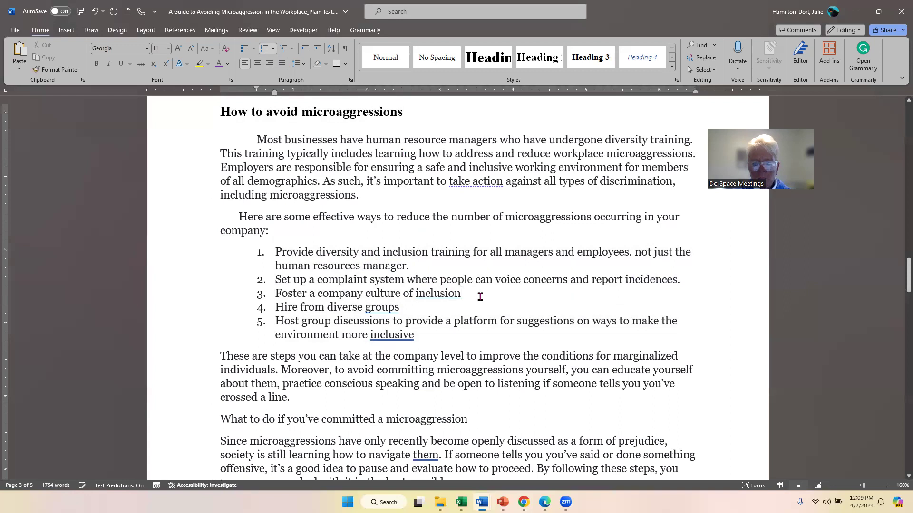
left_click(408, 307)
type(".")
left_click(416, 336)
type(".")
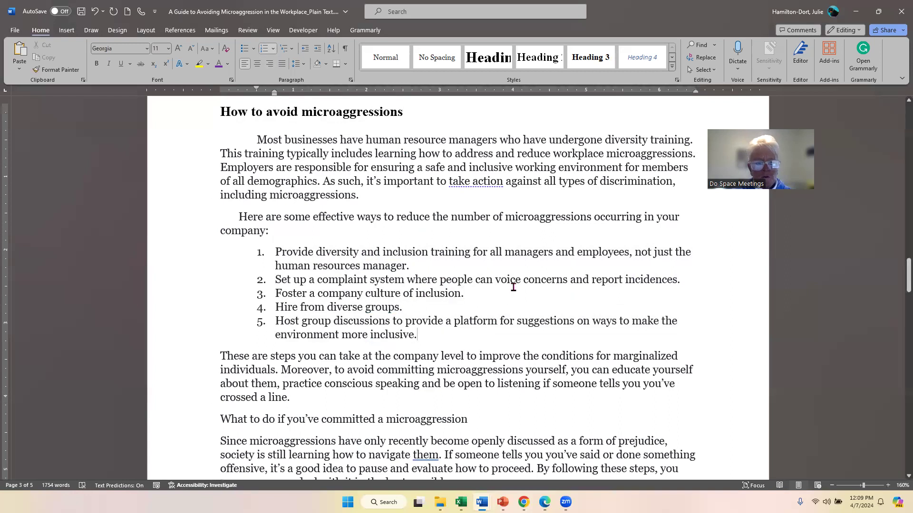
Indent the first line of the 'These are steps' paragraph.
scroll(513, 287, "down", 3)
left_click(218, 215)
key("Tab")
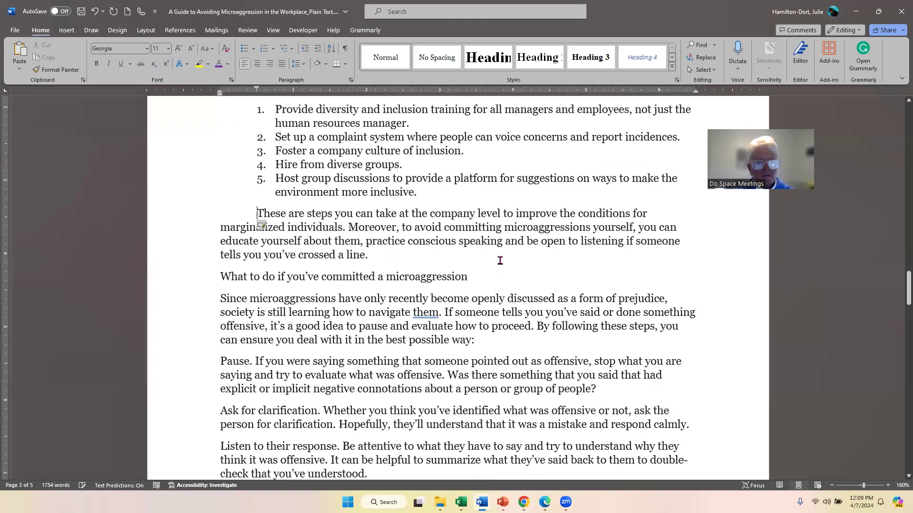
Make 'What to do if you've committed a microaggression' a Heading 3.
left_click(160, 285)
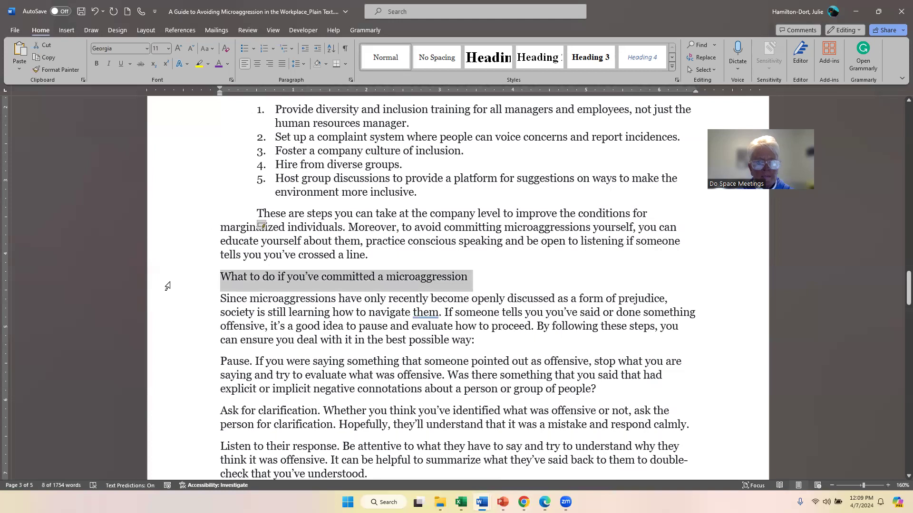
left_click(588, 58)
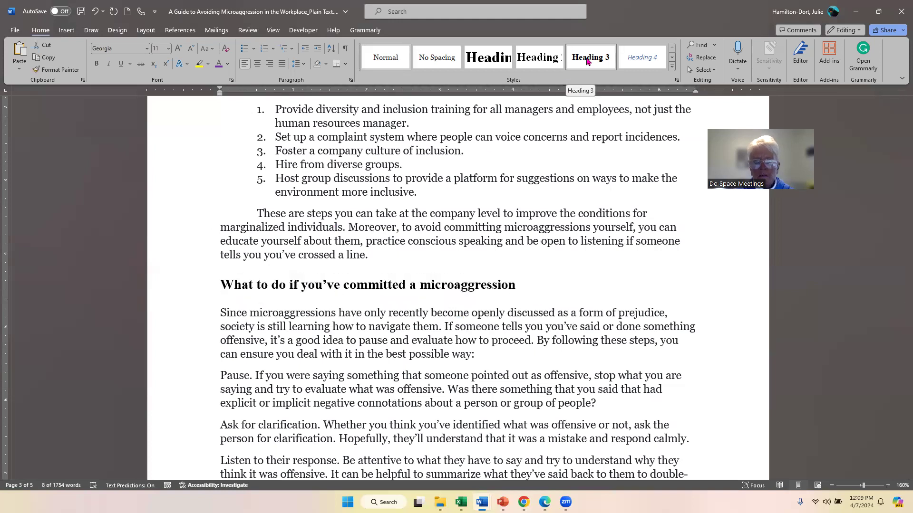
left_click(586, 59)
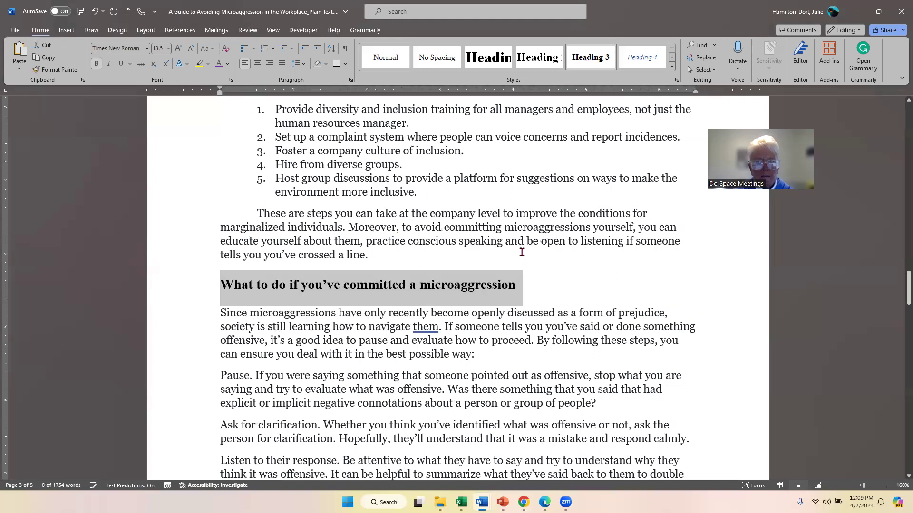
Indent the Since, Pause, Ask for clarification and Apologize paragraphs.
scroll(516, 247, "down", 2)
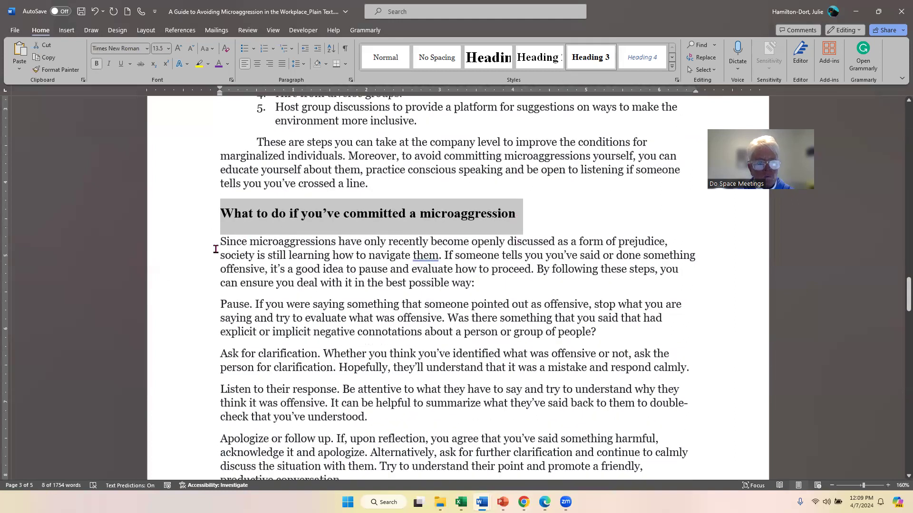
left_click(215, 247)
key("Tab")
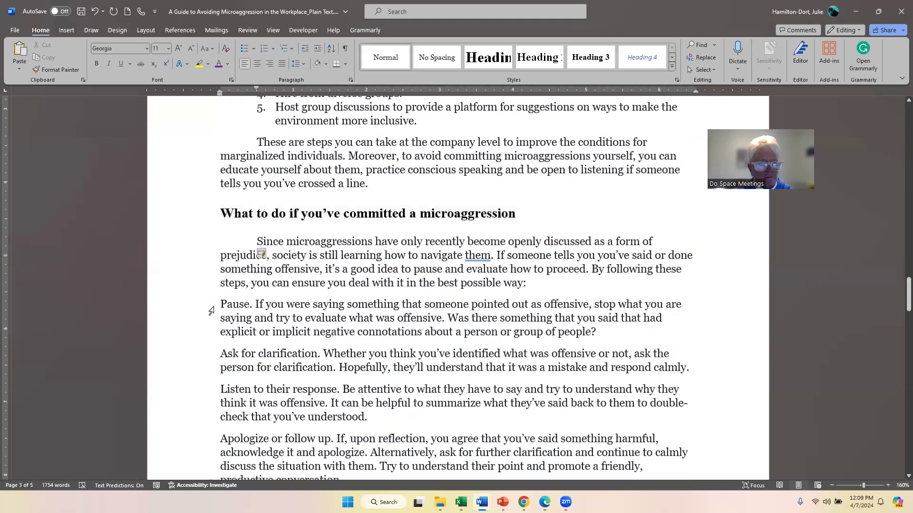
left_click(220, 306)
key("Tab")
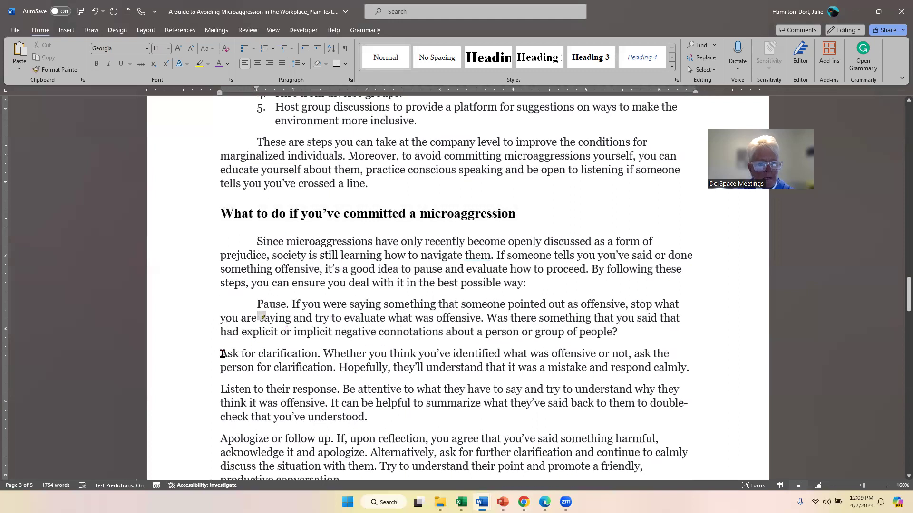
left_click(220, 355)
key("Tab")
scroll(226, 343, "down", 4)
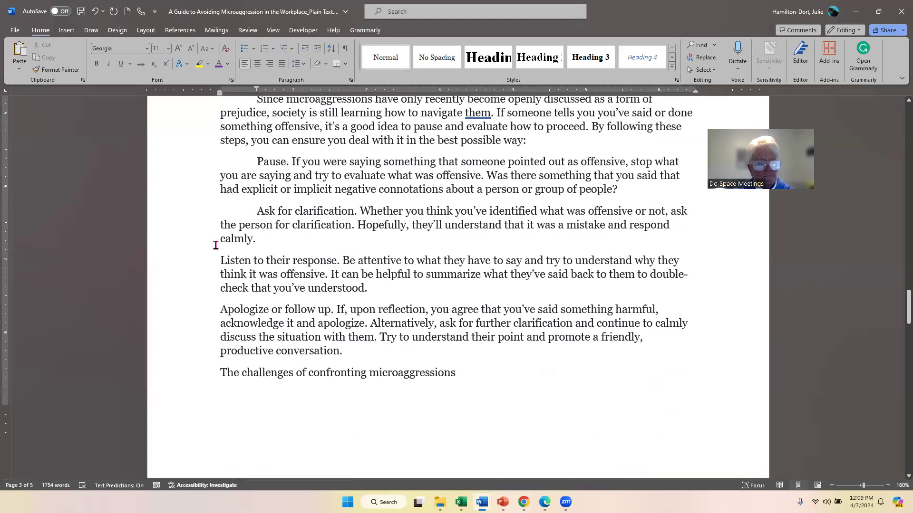
left_click(221, 309)
key("Tab")
Make 'The challenges of confronting microaggressions' a Heading 3 and indent the 'If you feel like' paragraph.
scroll(276, 295, "down", 2)
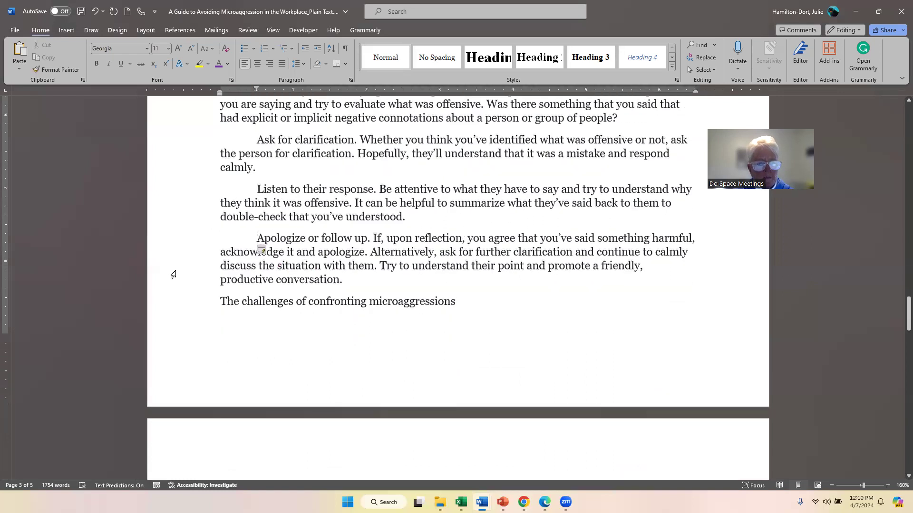
left_click(182, 306)
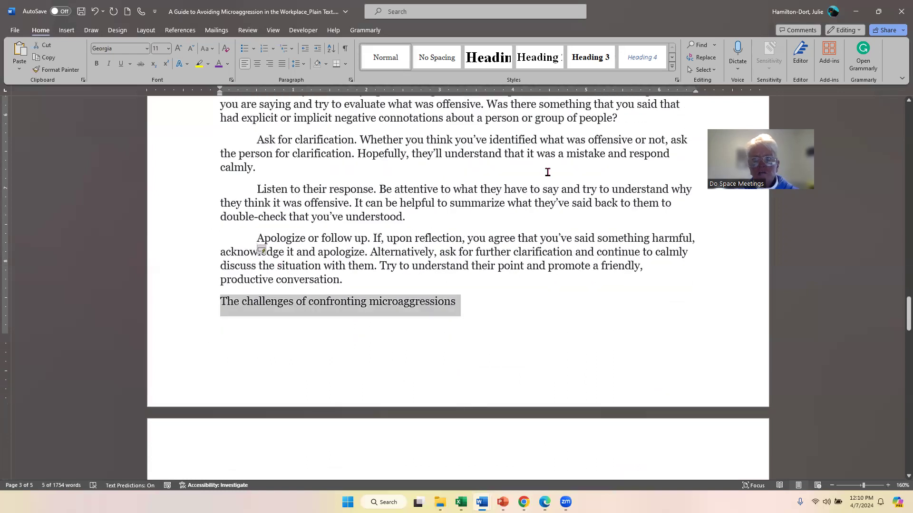
left_click(580, 69)
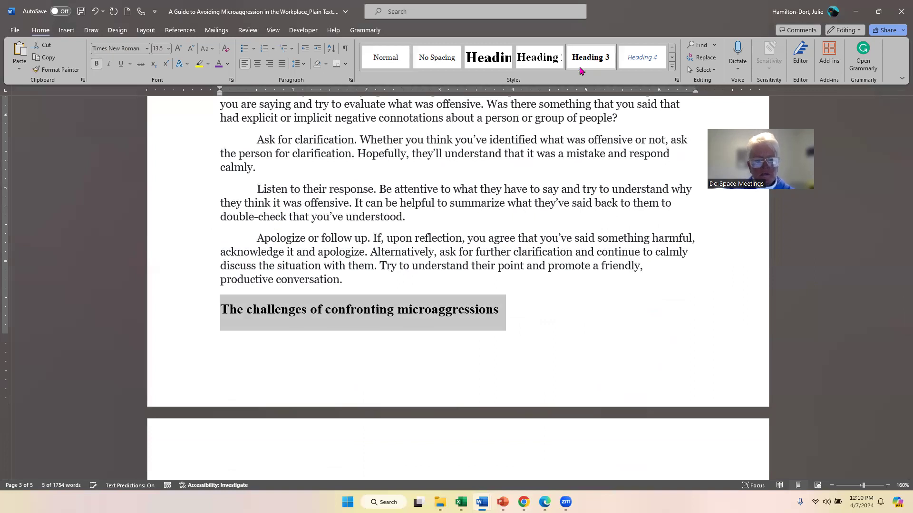
scroll(560, 285, "down", 5)
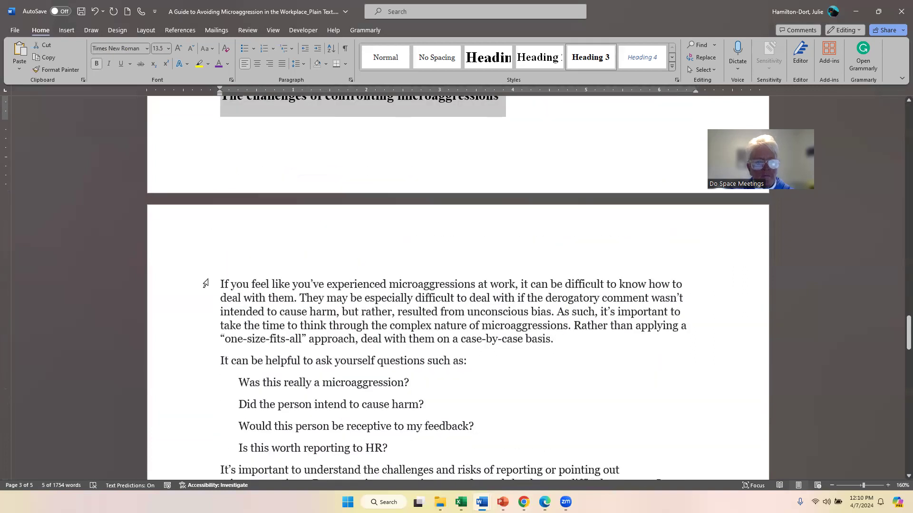
left_click(220, 284)
key("Tab")
scroll(410, 290, "down", 2)
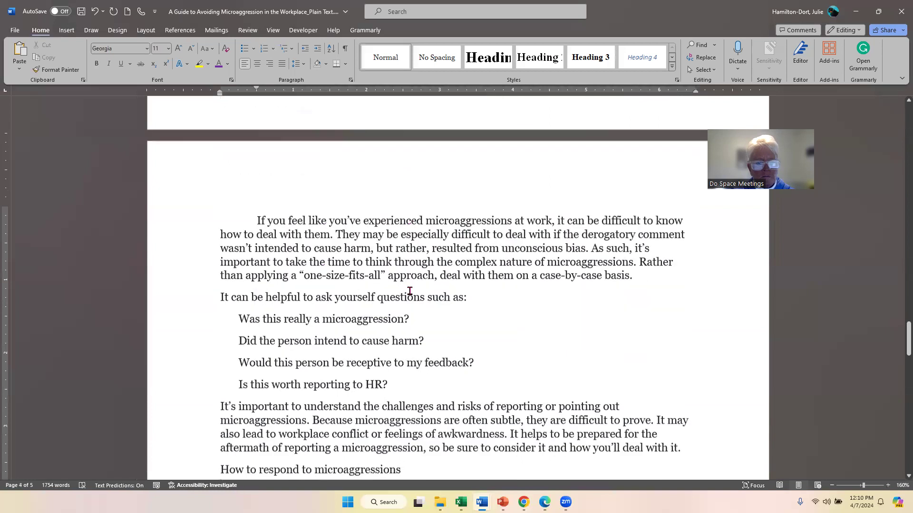
scroll(410, 291, "down", 3)
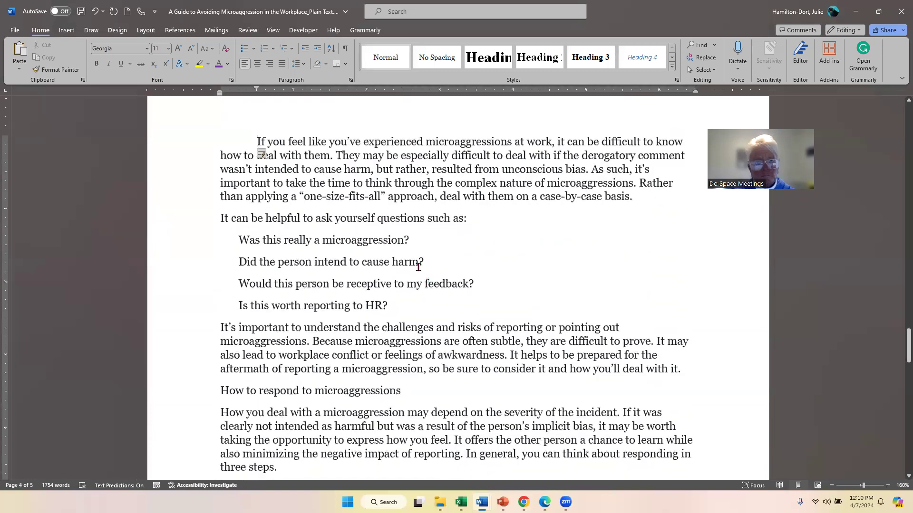
Turn the four question lines into a bulleted list with arrow bullets.
left_click_drag(233, 237, 418, 309)
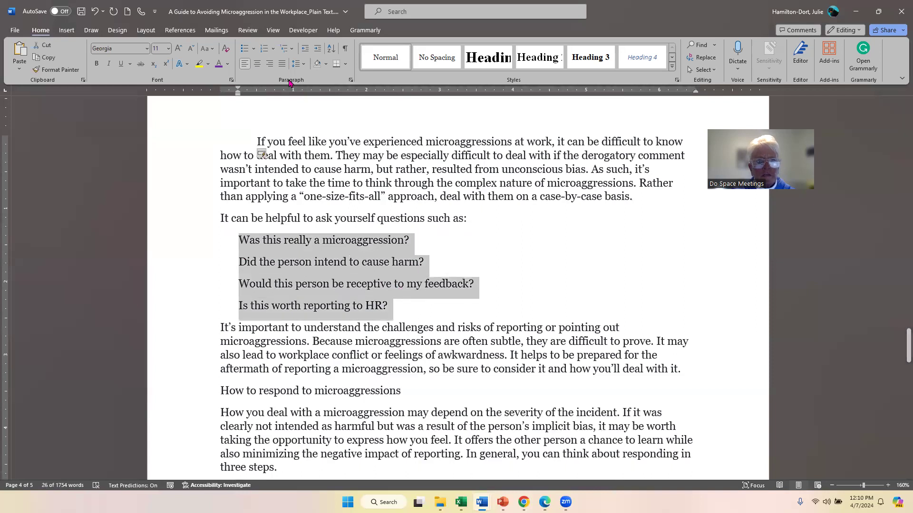
left_click(244, 49)
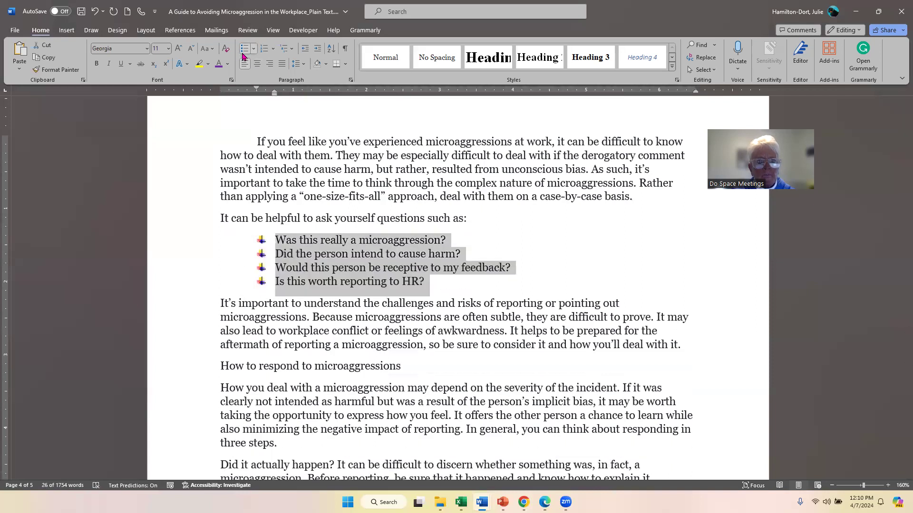
left_click(255, 49)
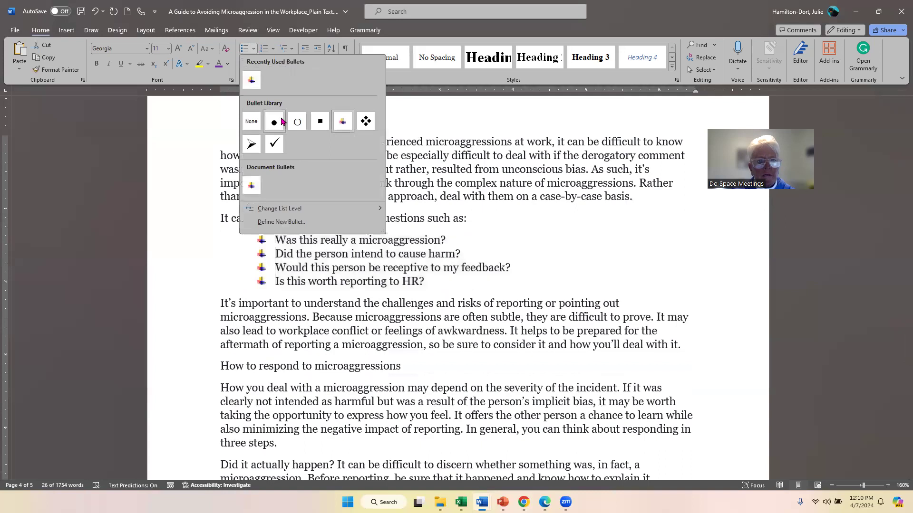
left_click(251, 144)
Make 'How to respond to microaggressions' Heading 3 and indent the 'It's important to understand' paragraph.
scroll(577, 249, "down", 3)
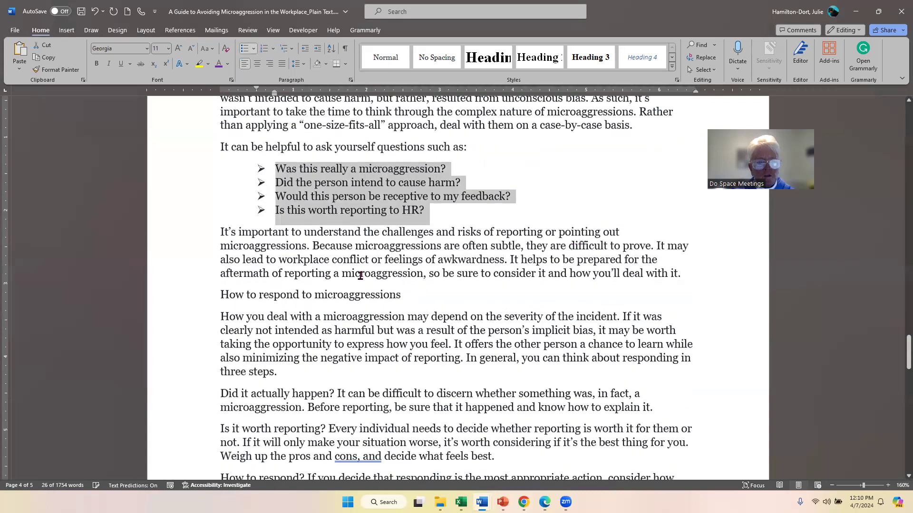
left_click(188, 304)
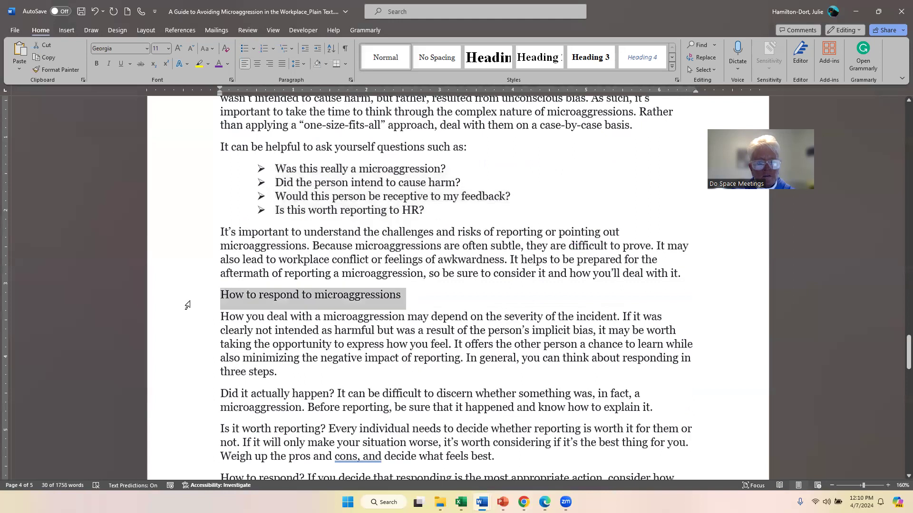
left_click(590, 58)
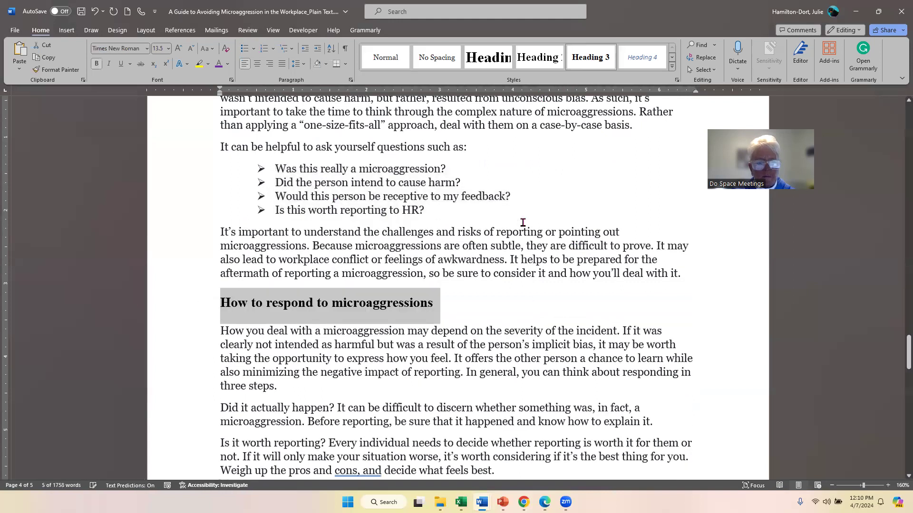
left_click(216, 236)
key("Tab")
scroll(444, 233, "up", 6)
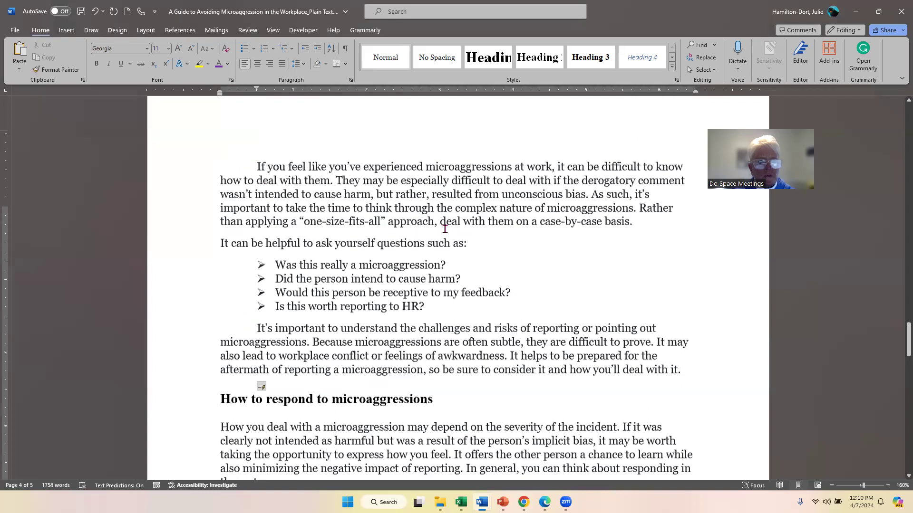
scroll(316, 266, "down", 15)
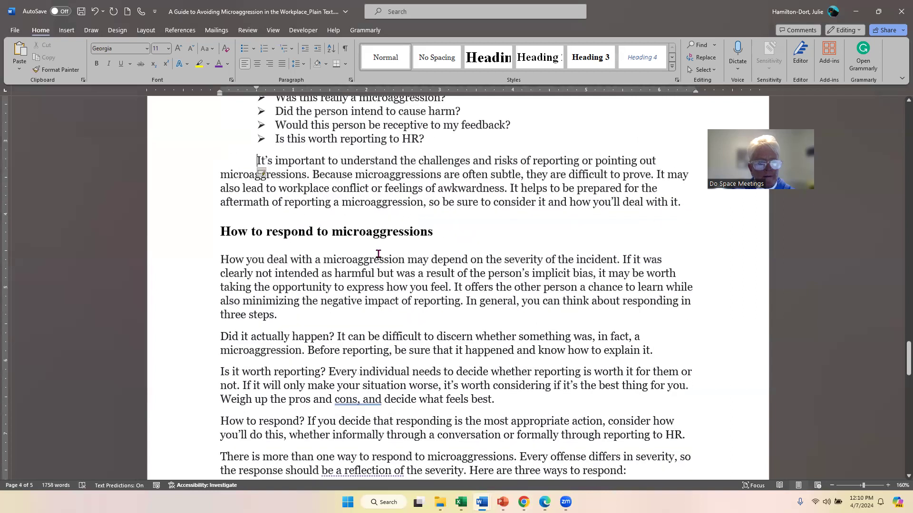
Tab-indent the paragraphs from 'How you deal with' through 'There is more than one way'.
left_click(220, 117)
key("Tab")
left_click(218, 194)
key("Tab")
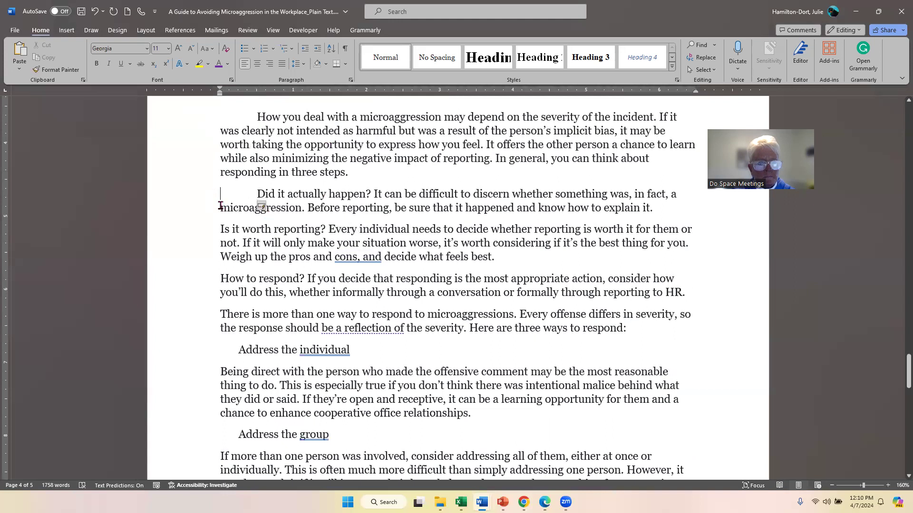
left_click(220, 229)
key("Tab")
left_click(220, 278)
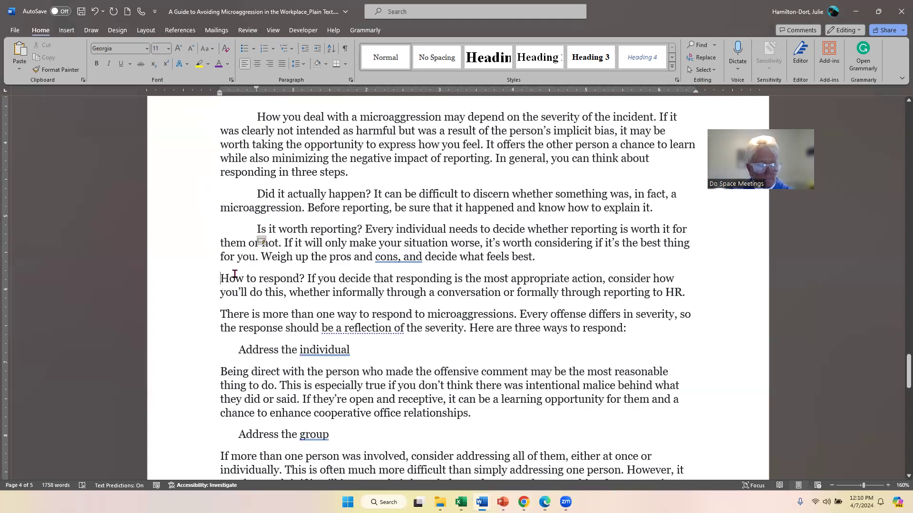
key("Tab")
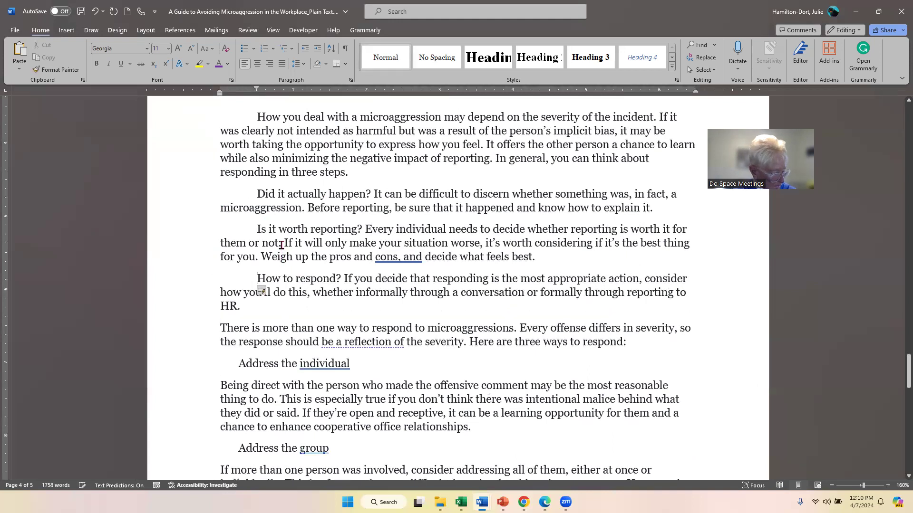
scroll(300, 208, "down", 2)
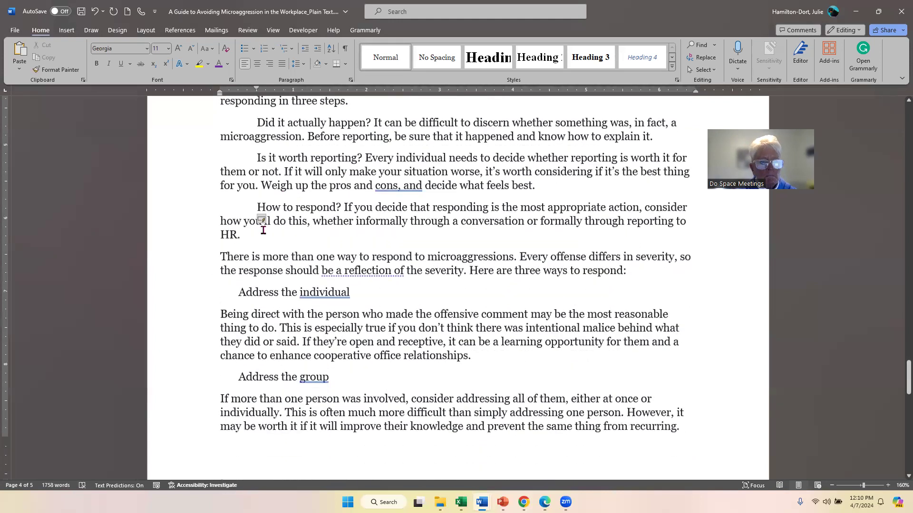
left_click(223, 256)
key("Tab")
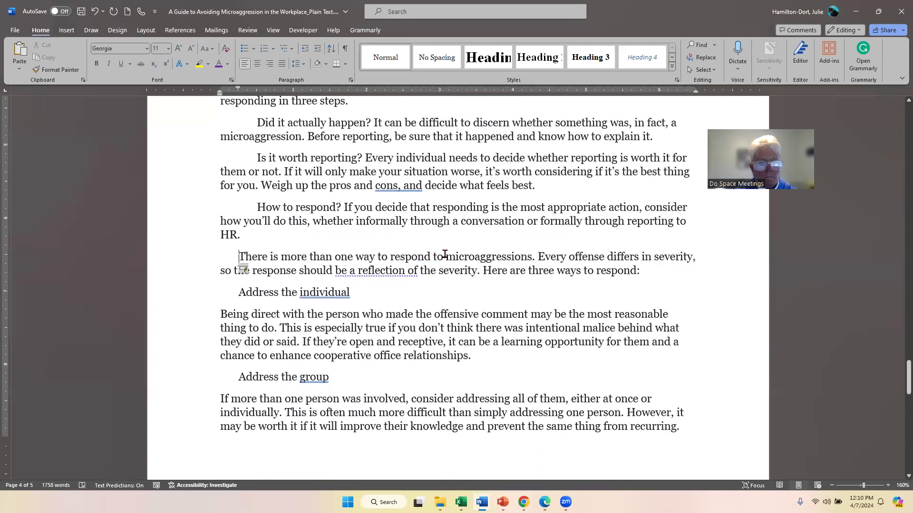
scroll(383, 270, "down", 2)
Make 'Address the individual' and 'Address the group' Heading 4 and indent the 'Being direct' paragraph.
left_click_drag(237, 223, 333, 227)
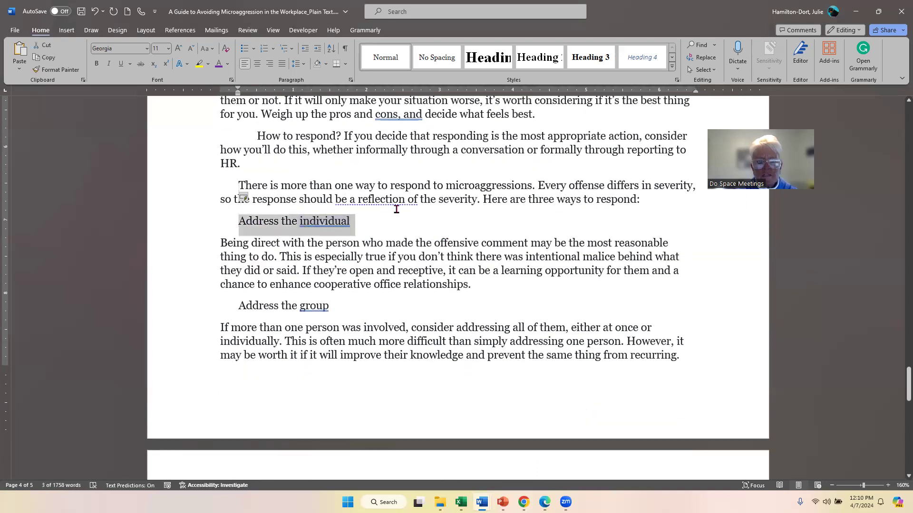
left_click(637, 65)
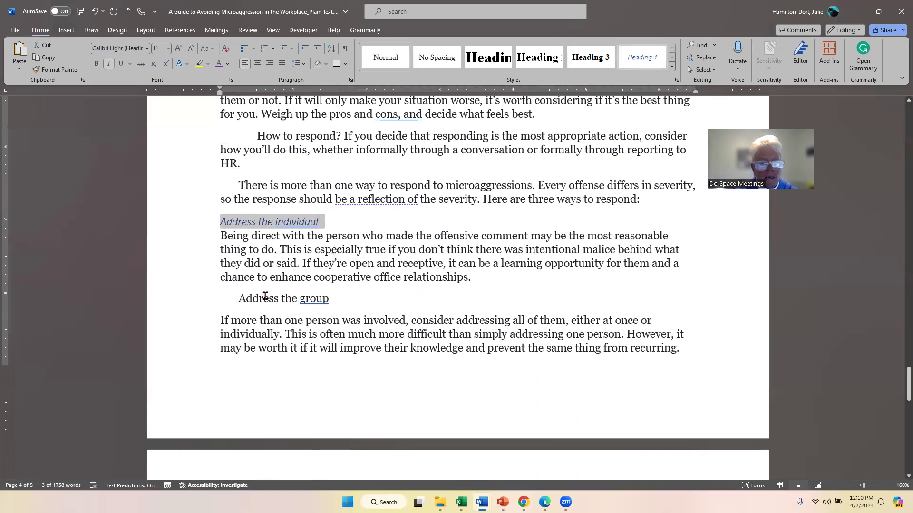
left_click_drag(265, 299, 342, 302)
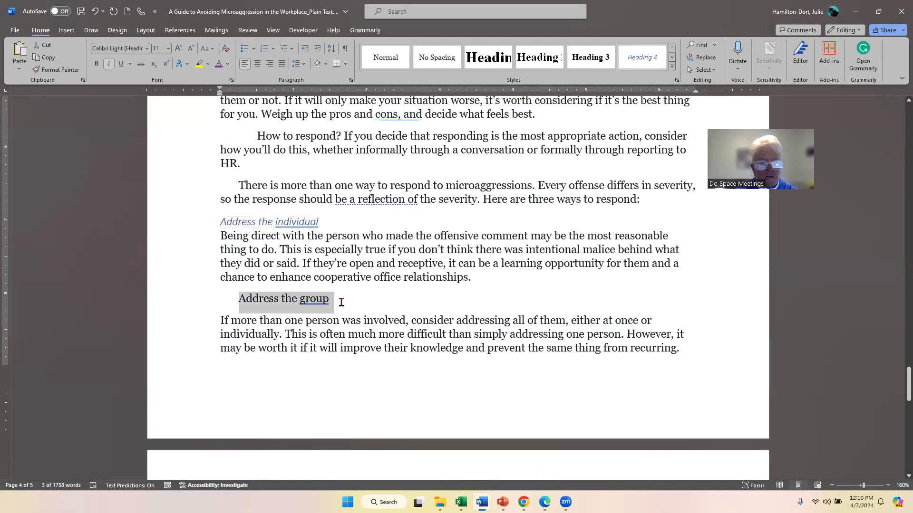
left_click(625, 60)
left_click(220, 236)
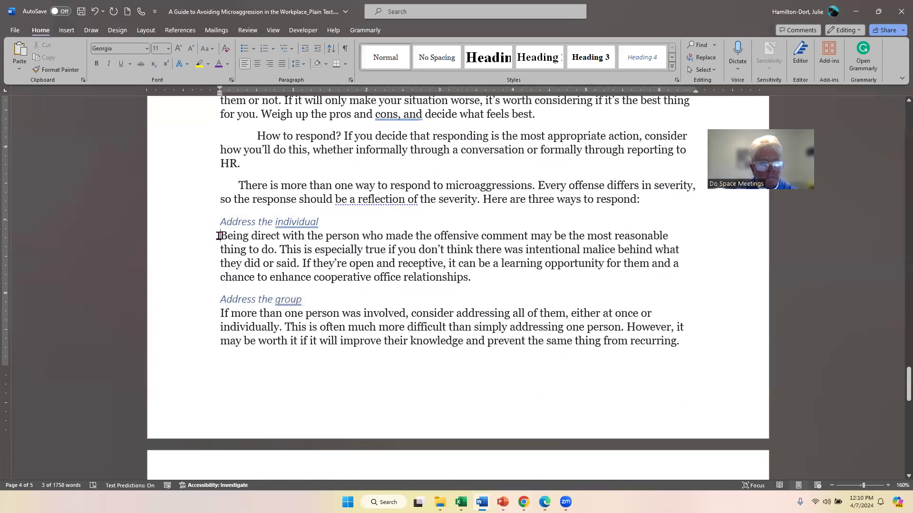
key("Tab")
key("Tab")
Make 'Contact your HR department' Heading 4 and indent the 'If you believe' and closing paragraphs.
scroll(428, 274, "down", 6)
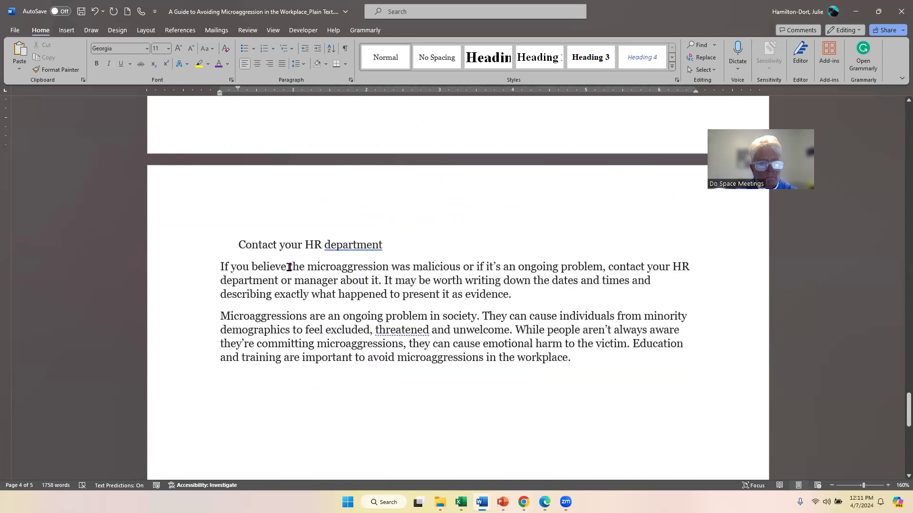
left_click(200, 252)
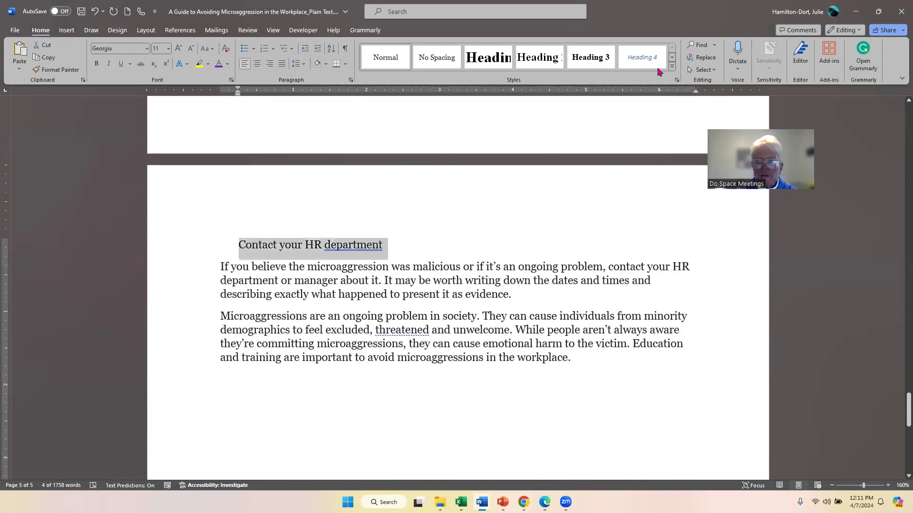
left_click(641, 58)
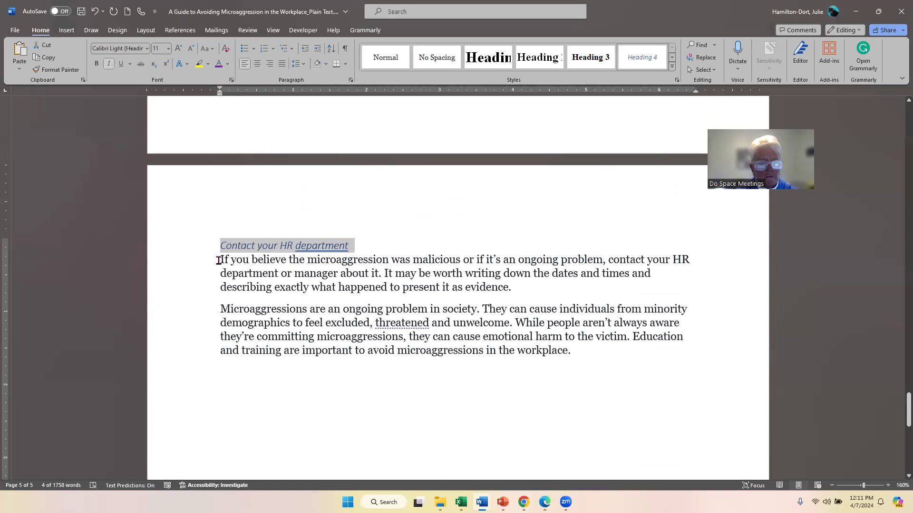
left_click(219, 260)
key("Tab")
left_click(220, 309)
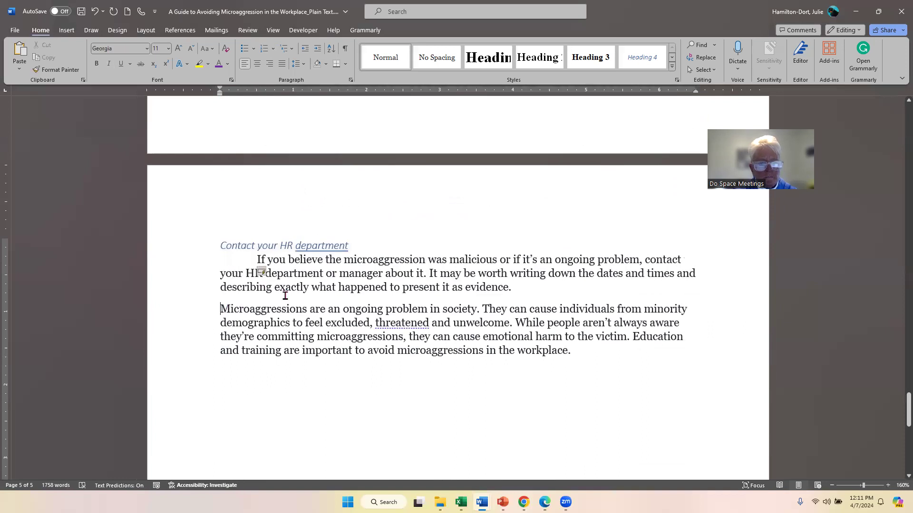
key("Tab")
Accept the grammar suggestion removing the comma so it reads 'pros and cons and decide'.
scroll(499, 284, "down", 6)
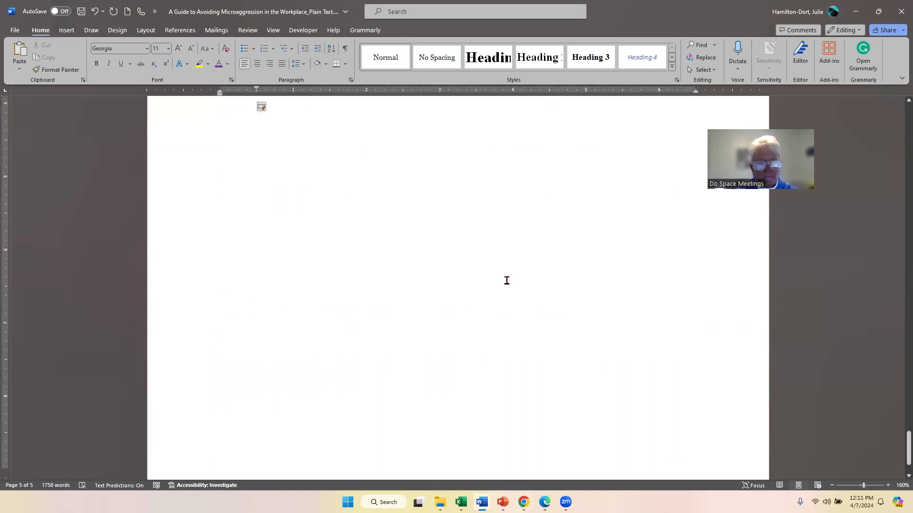
scroll(552, 266, "up", 5)
scroll(586, 273, "up", 10)
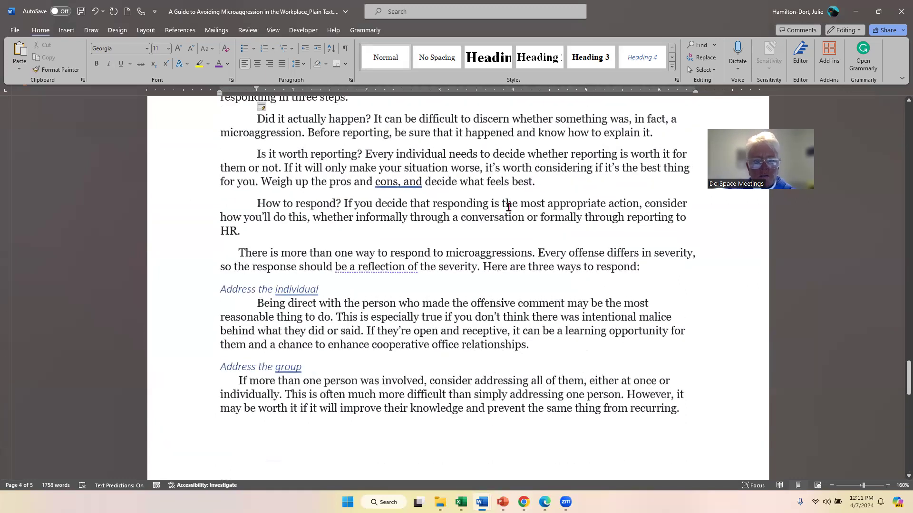
left_click(412, 182)
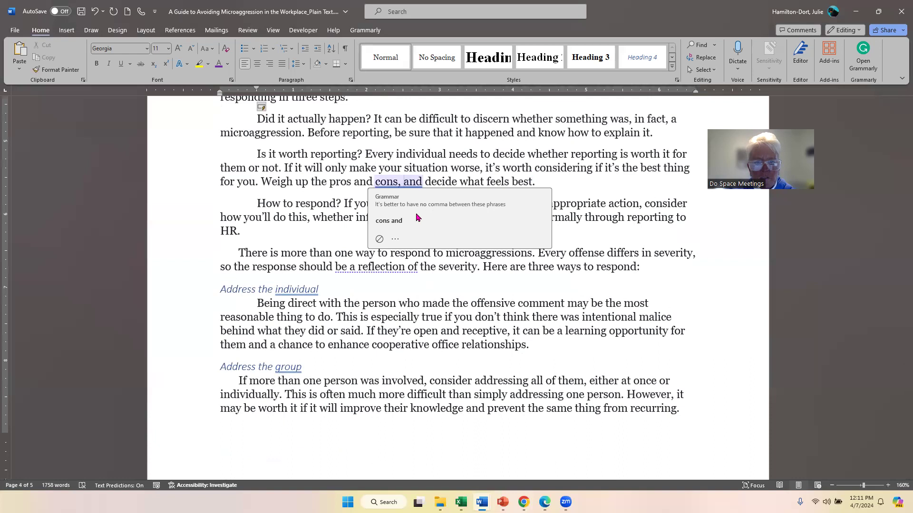
left_click(397, 226)
scroll(541, 251, "up", 3)
scroll(541, 251, "up", 3)
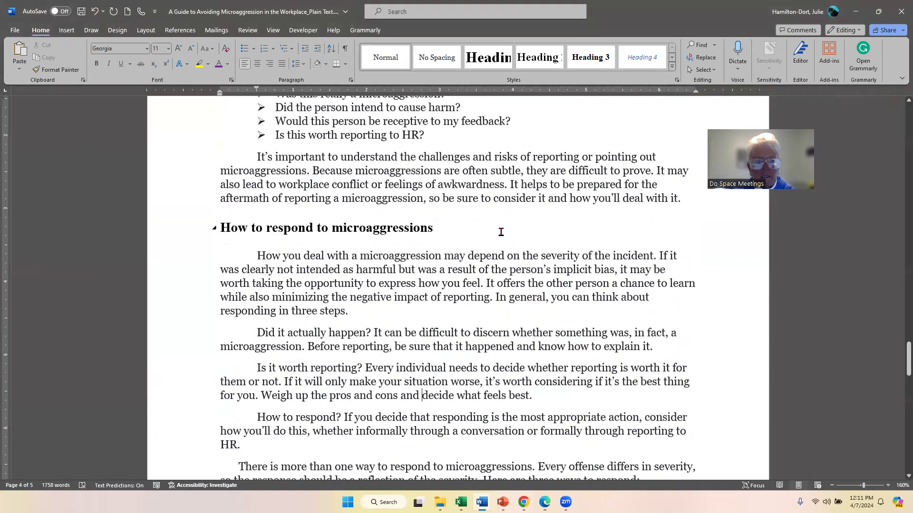
scroll(504, 230, "up", 2)
scroll(504, 220, "up", 10)
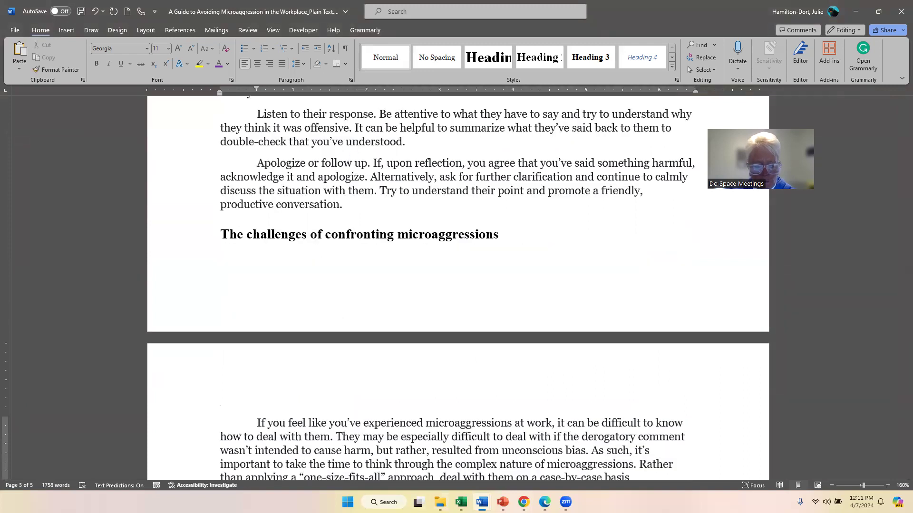
Search 'mail merge' in Windows Search and open the Mail Merge Data.xlsx workbook.
key("super+s")
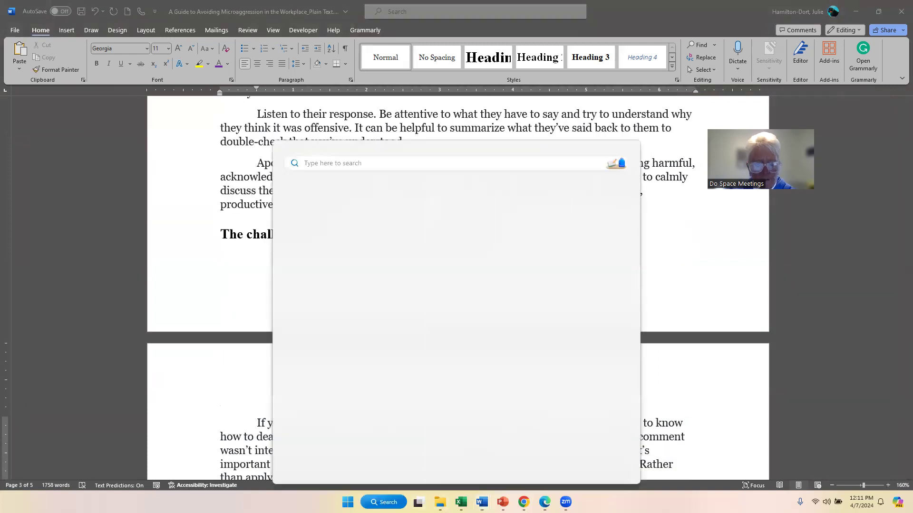
type("mail merge")
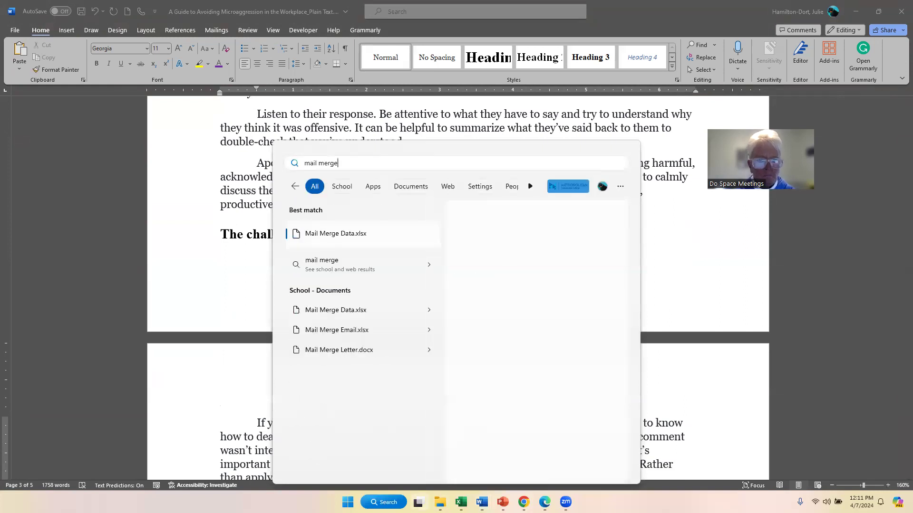
mouse_move(418, 502)
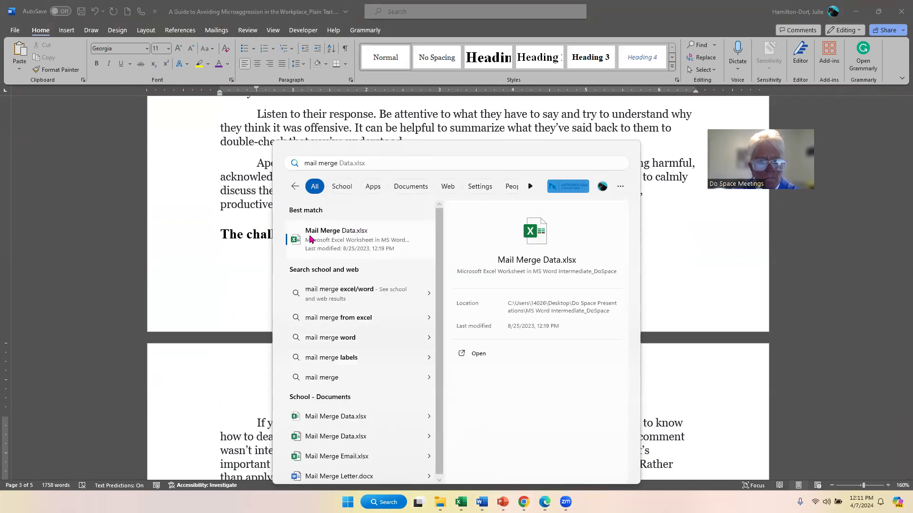
left_click(327, 233)
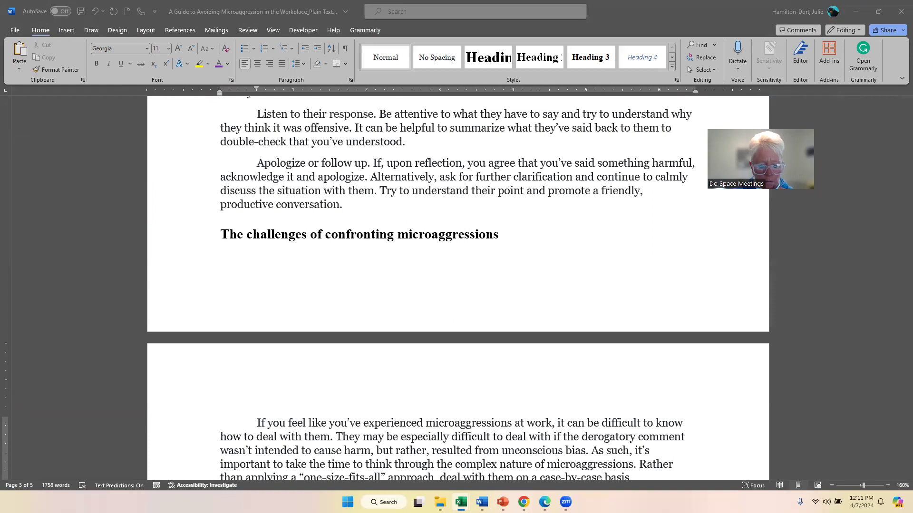
Search 'mail merge' again and open the Mail Merge Letter.docx document.
key("super+s")
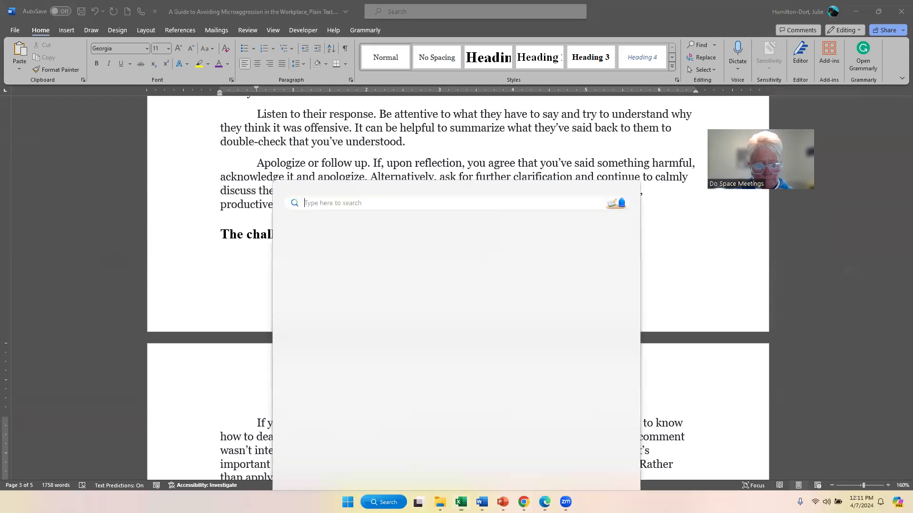
type("mail merge")
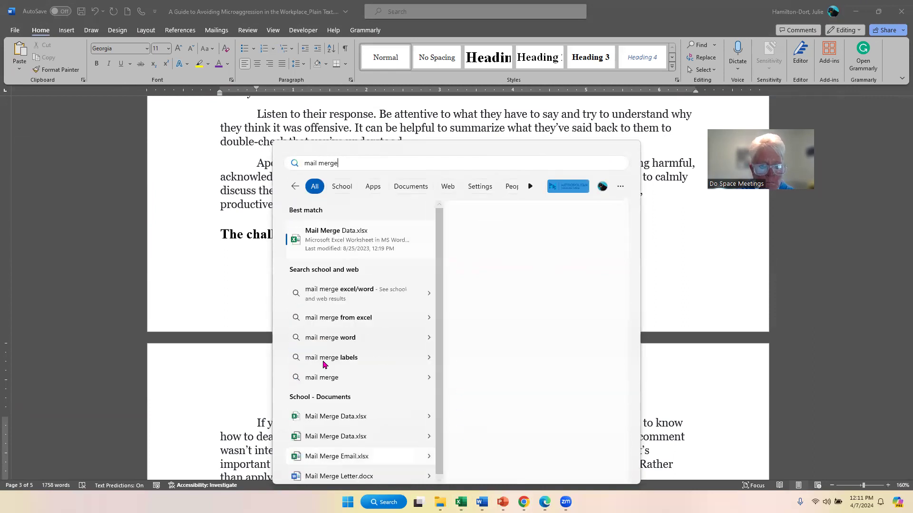
left_click(317, 477)
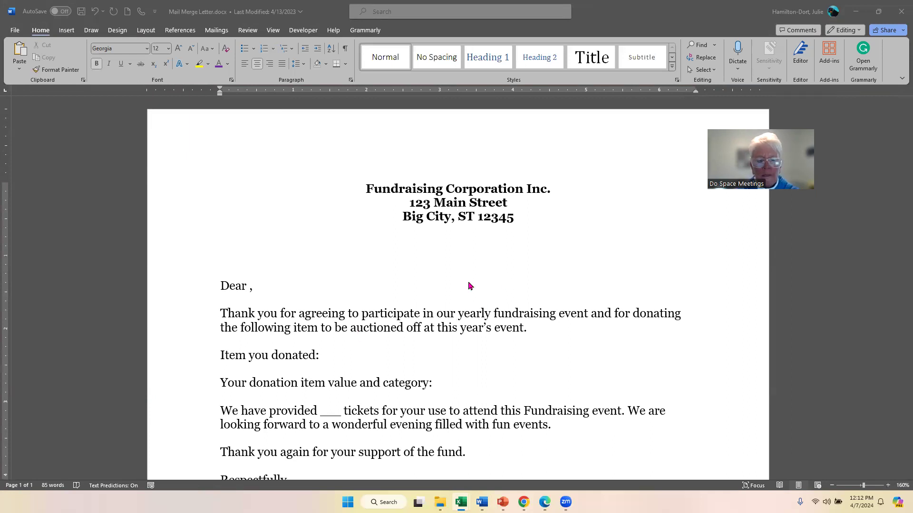
left_click(343, 279)
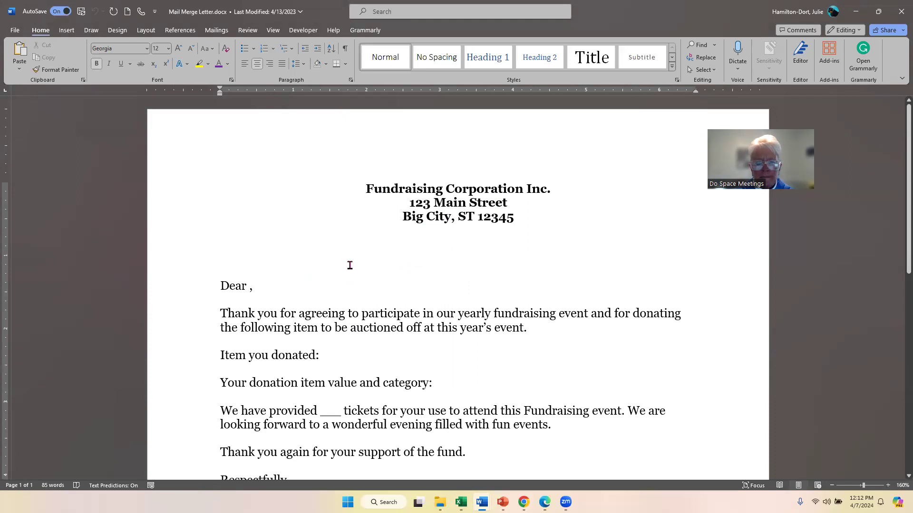
scroll(357, 265, "down", 3)
left_click(260, 212)
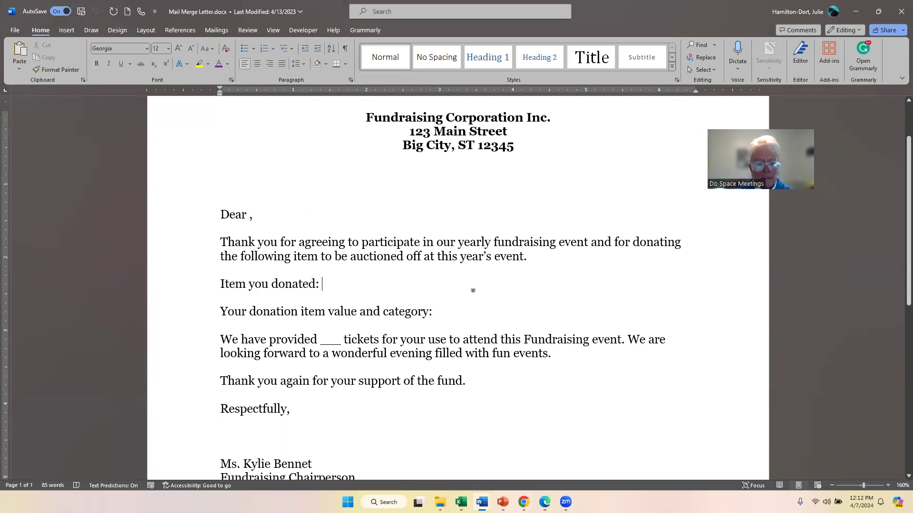
scroll(472, 290, "down", 2)
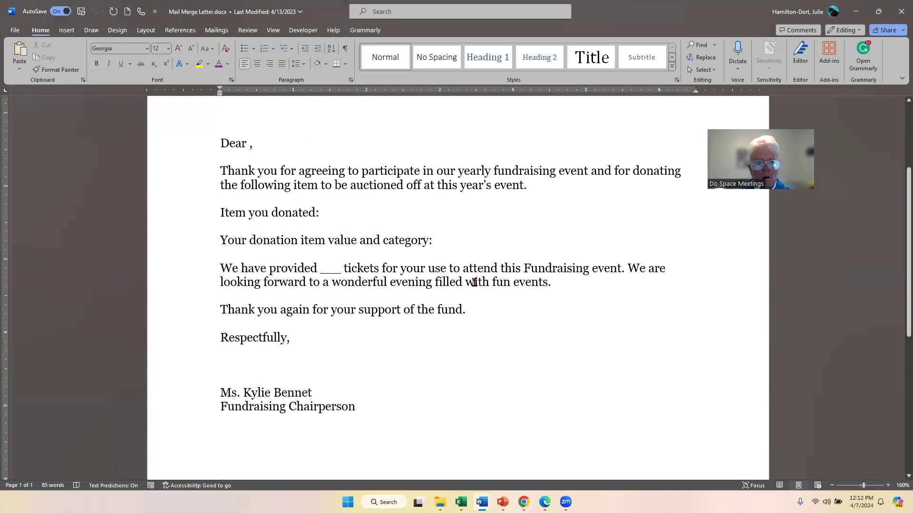
left_click(248, 144)
left_click(332, 214)
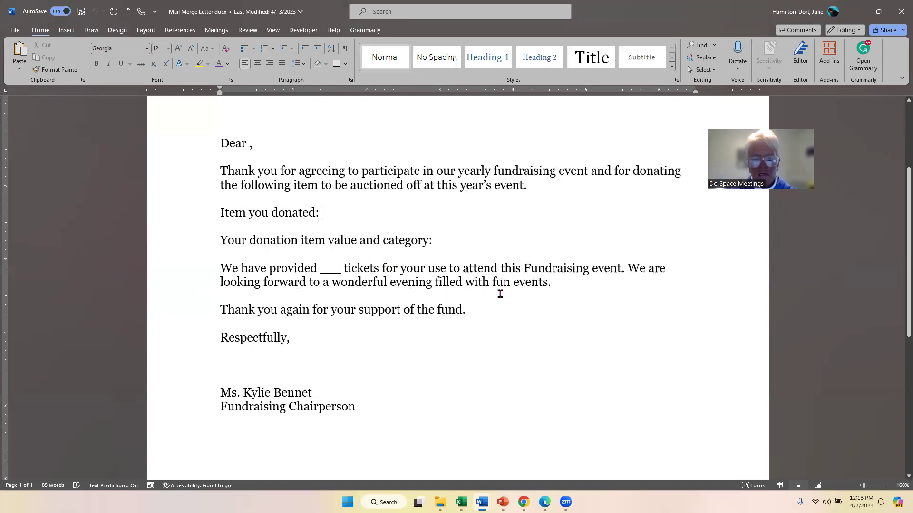
scroll(493, 294, "down", 3)
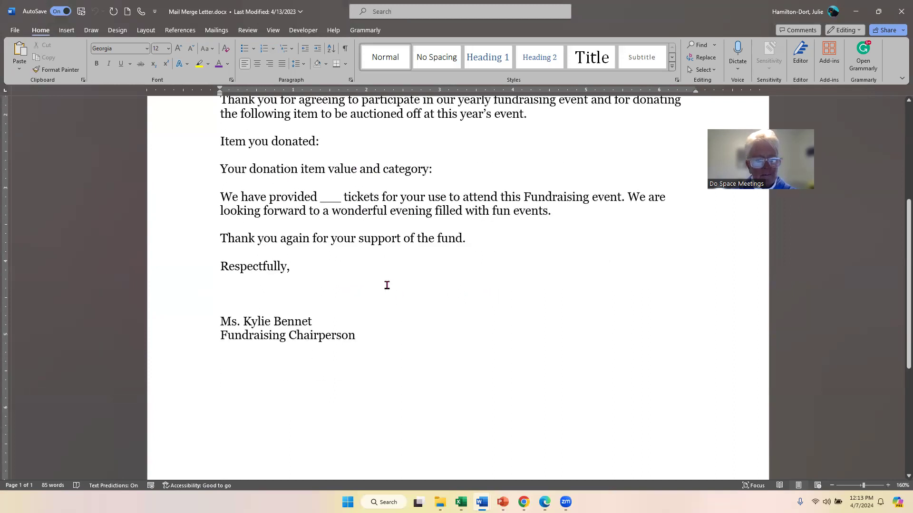
scroll(395, 261, "up", 9)
scroll(395, 257, "up", 1)
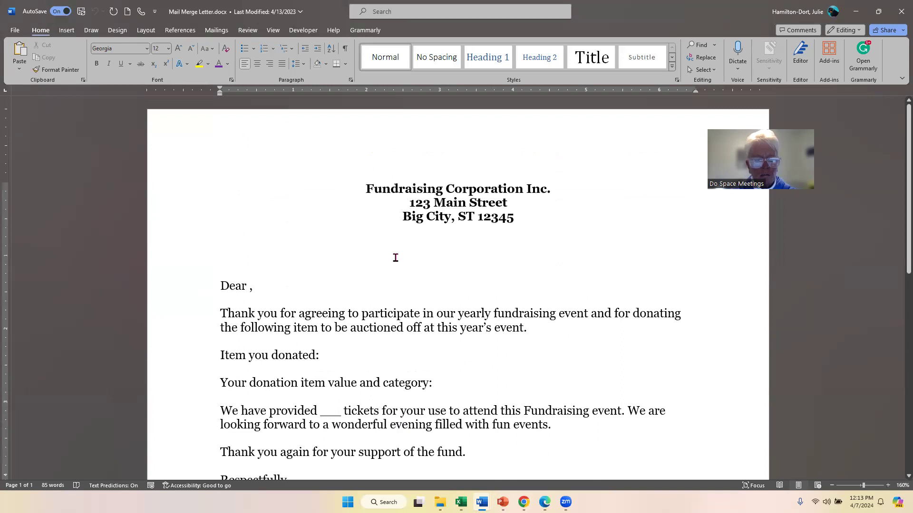
scroll(395, 258, "down", 9)
scroll(393, 247, "up", 6)
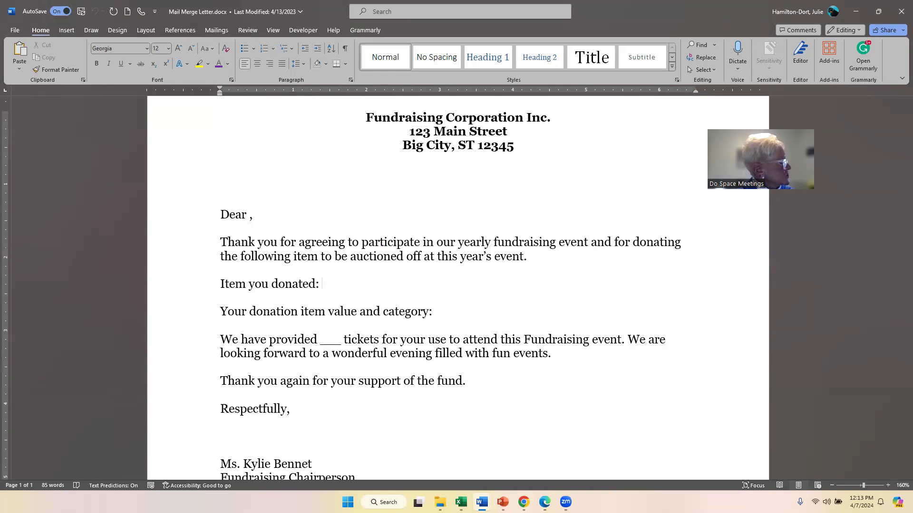
key("alt+Tab")
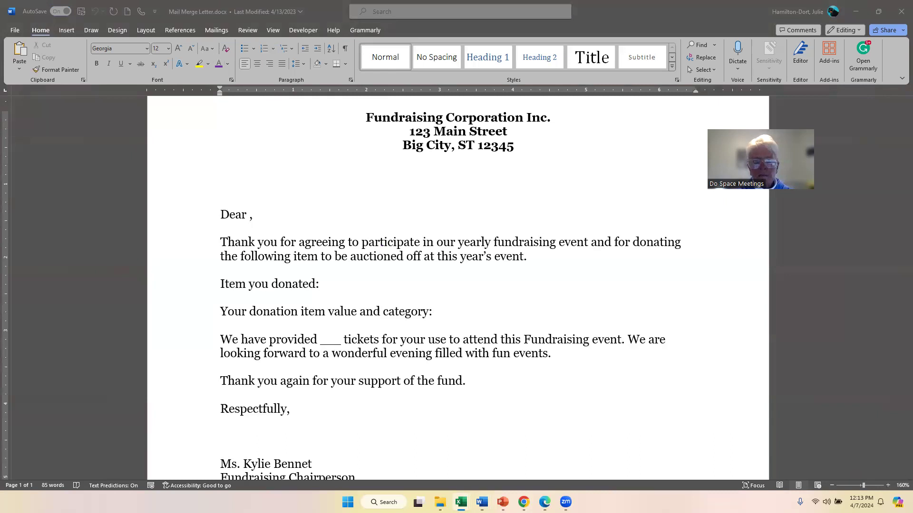
Maximize the Excel window and review the DonorID, FirstName, LastName, Address and City columns.
left_click_drag(912, 5, 450, 1)
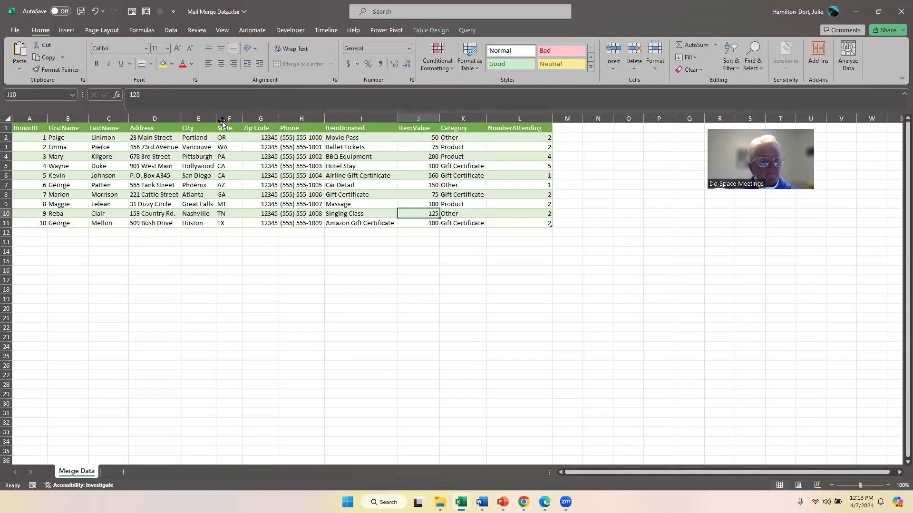
left_click(40, 122)
left_click(42, 118)
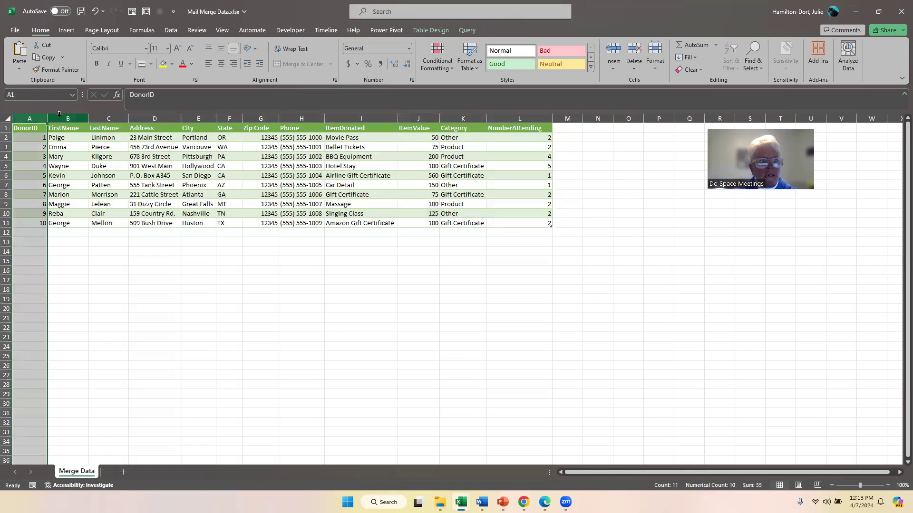
left_click(59, 115)
left_click(112, 115)
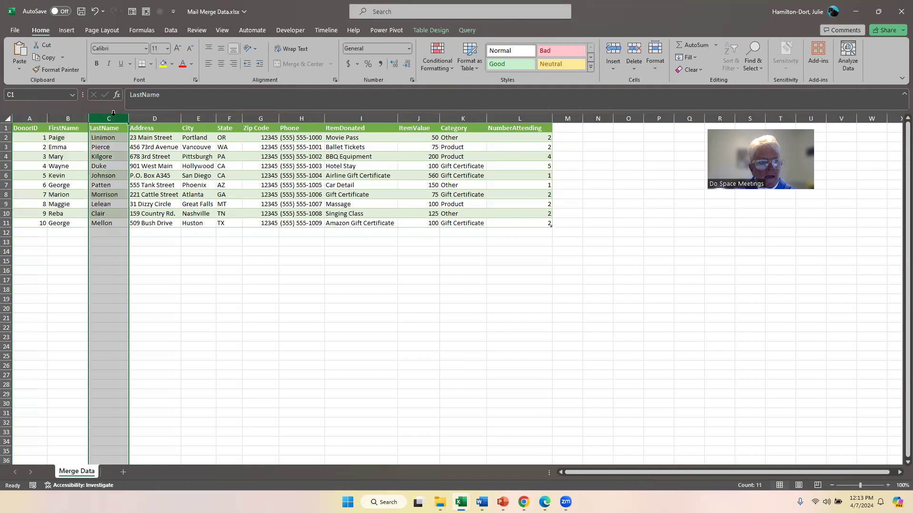
left_click(153, 116)
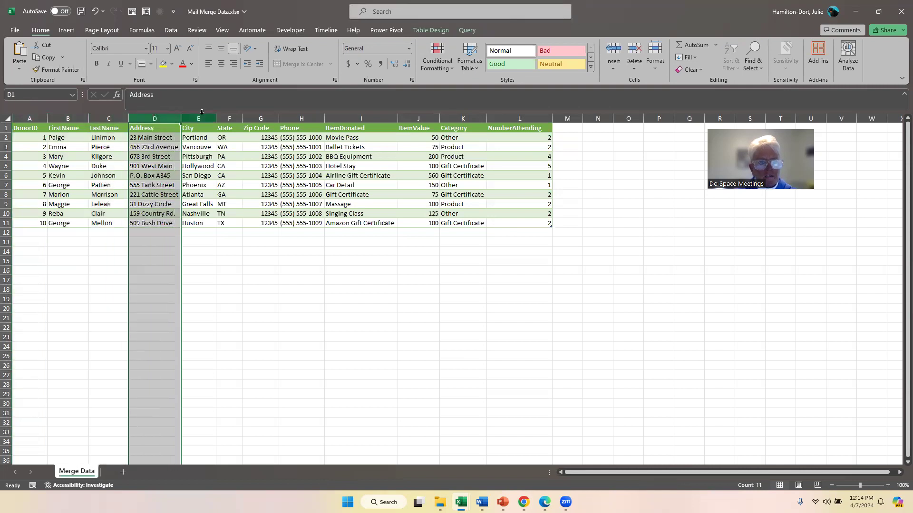
left_click(201, 115)
Review the State through NumberAttending columns, then close the Mail Merge Data workbook.
left_click(231, 116)
left_click(258, 116)
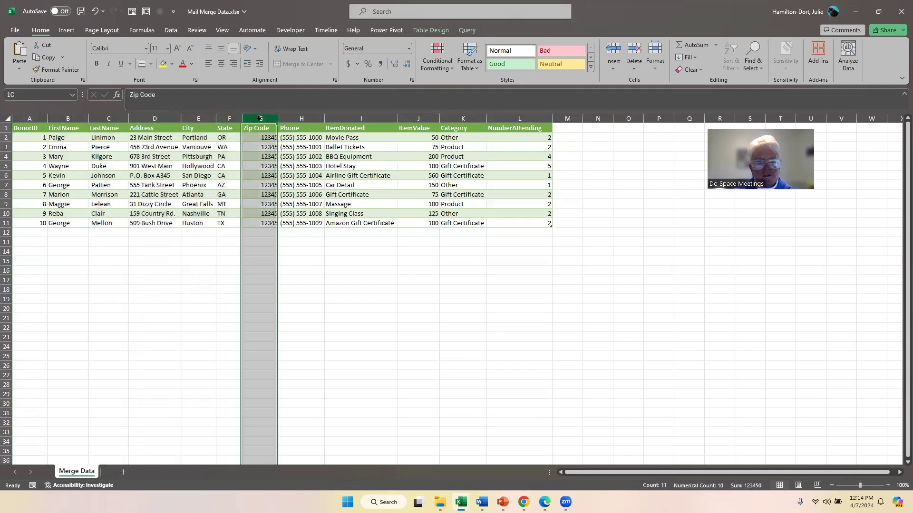
left_click(309, 128)
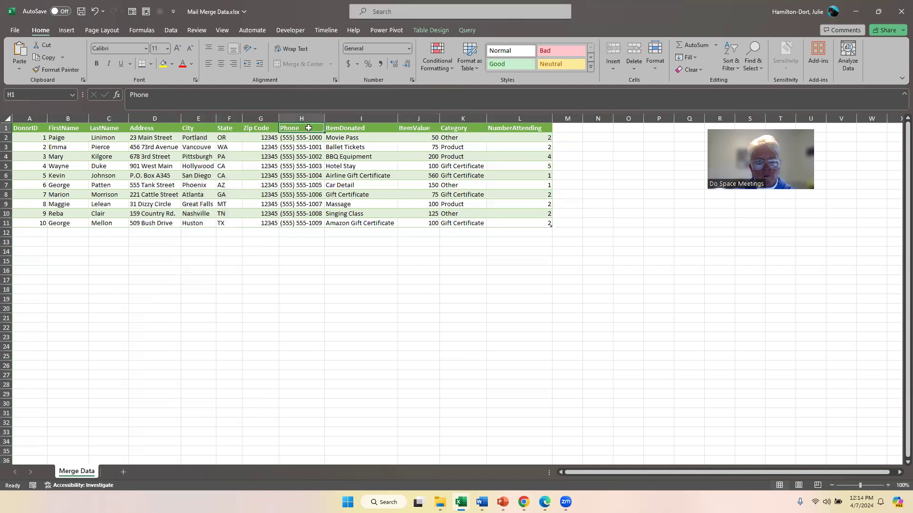
left_click(355, 126)
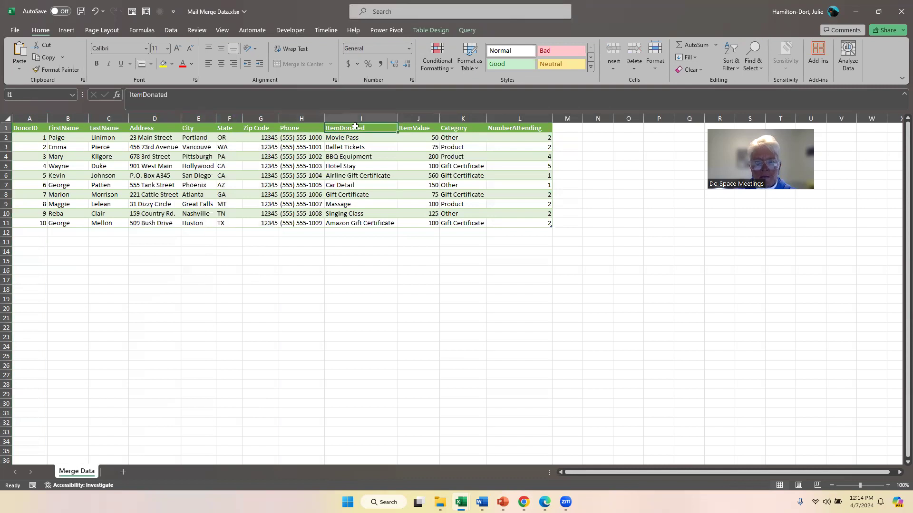
left_click(415, 119)
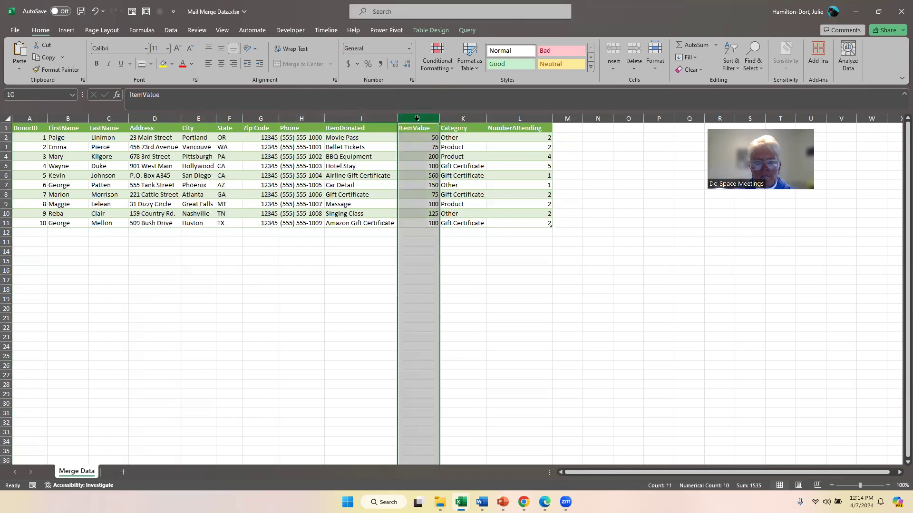
left_click(459, 118)
left_click(529, 119)
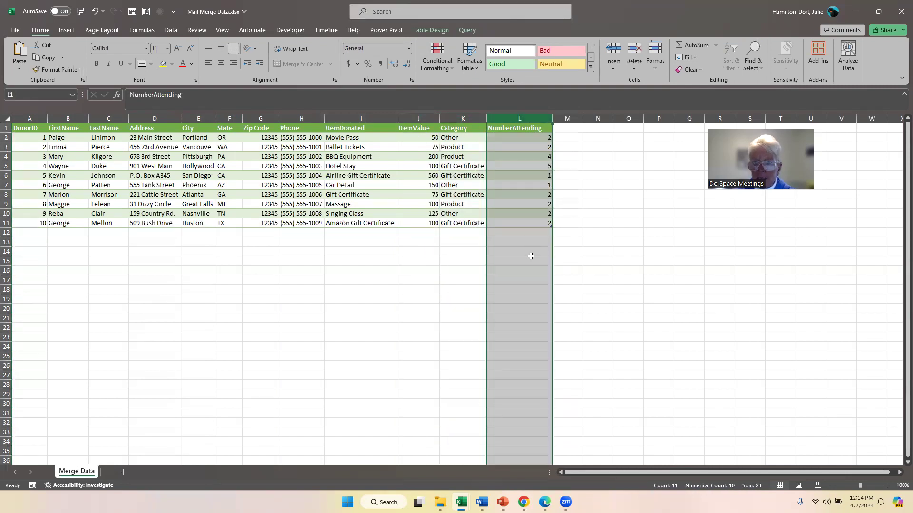
left_click(899, 6)
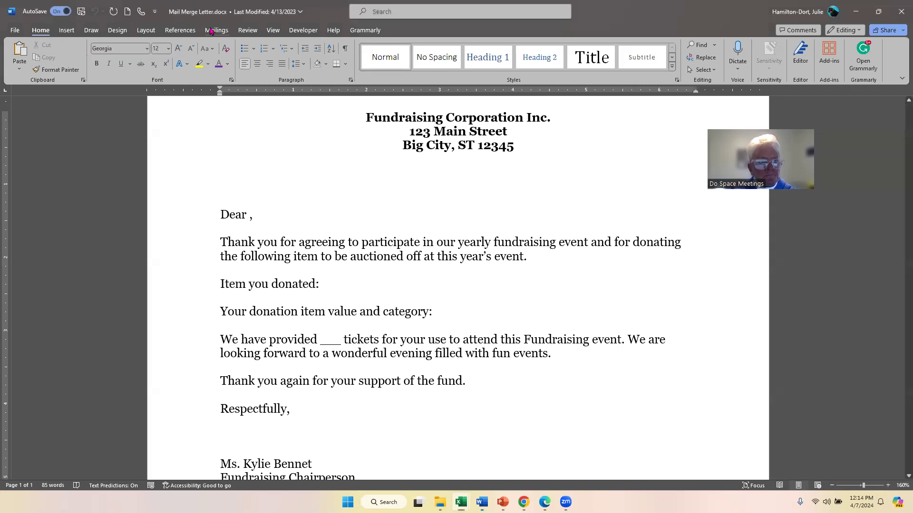
On the Mailings tab, choose to use an existing recipient list.
left_click(212, 31)
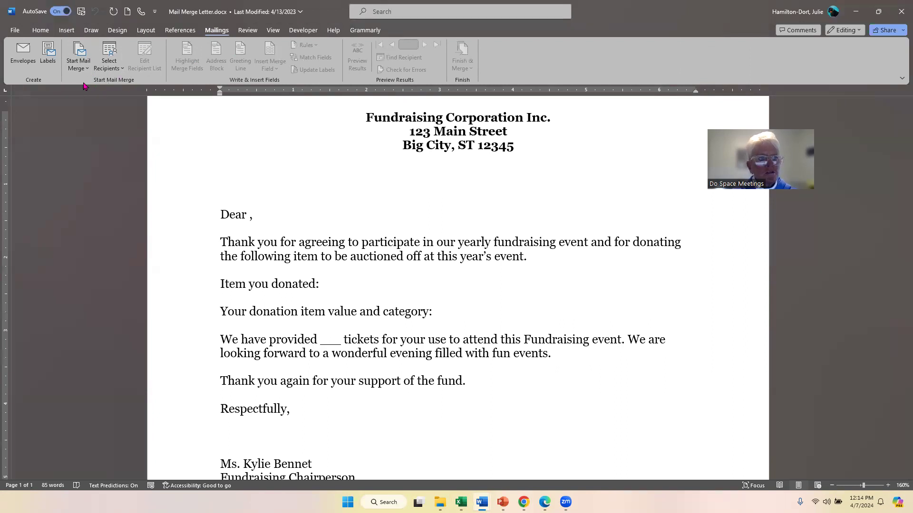
left_click(78, 67)
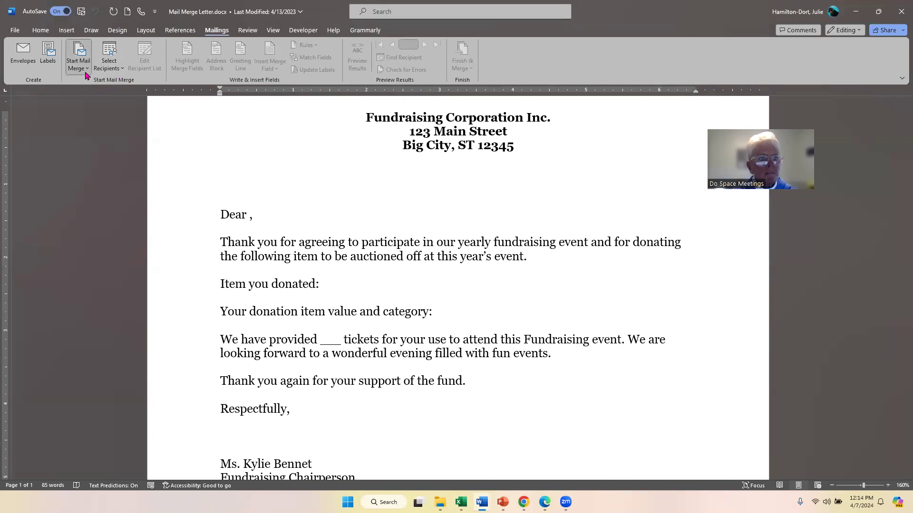
left_click(121, 71)
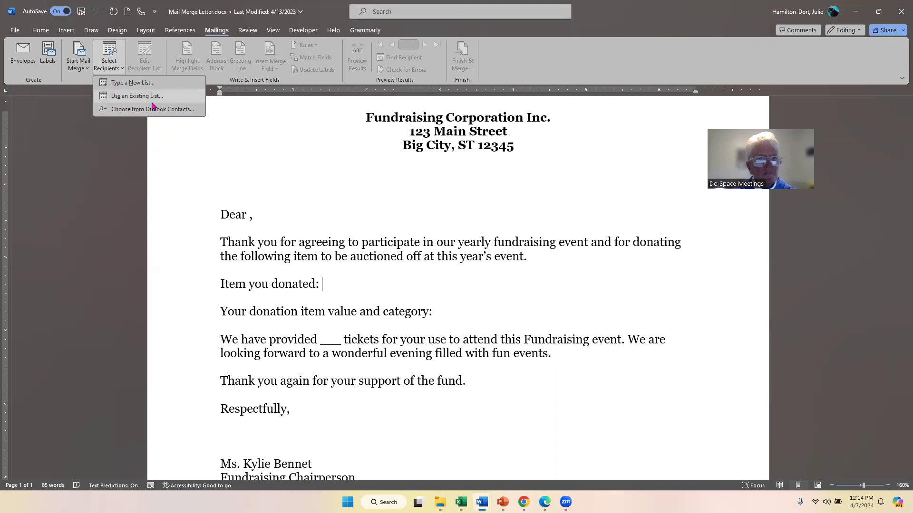
left_click(152, 101)
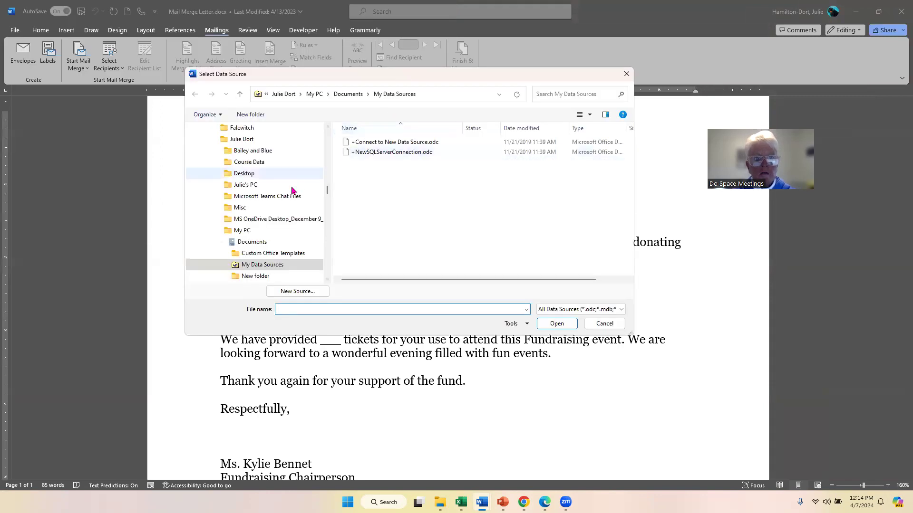
Browse through Do Space Presentations into the MS Word Intermediate_DoSpace folder.
scroll(266, 143, "up", 5)
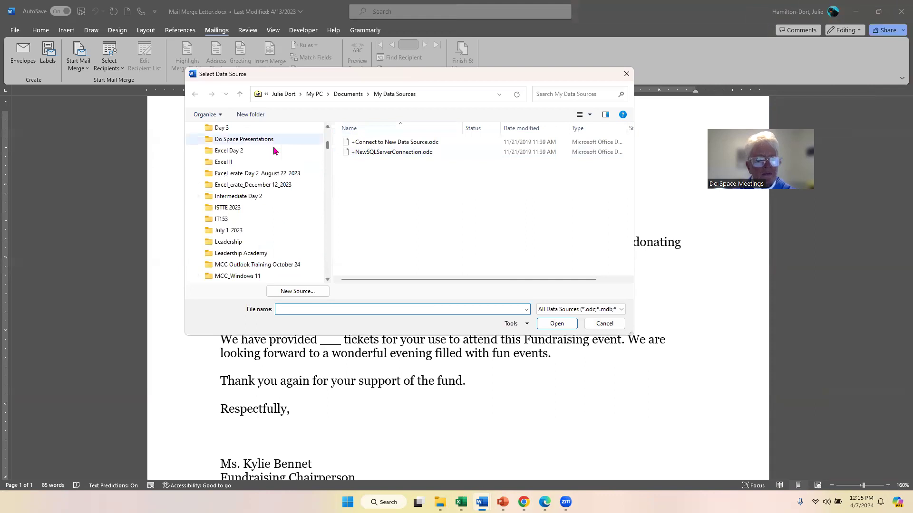
left_click(261, 139)
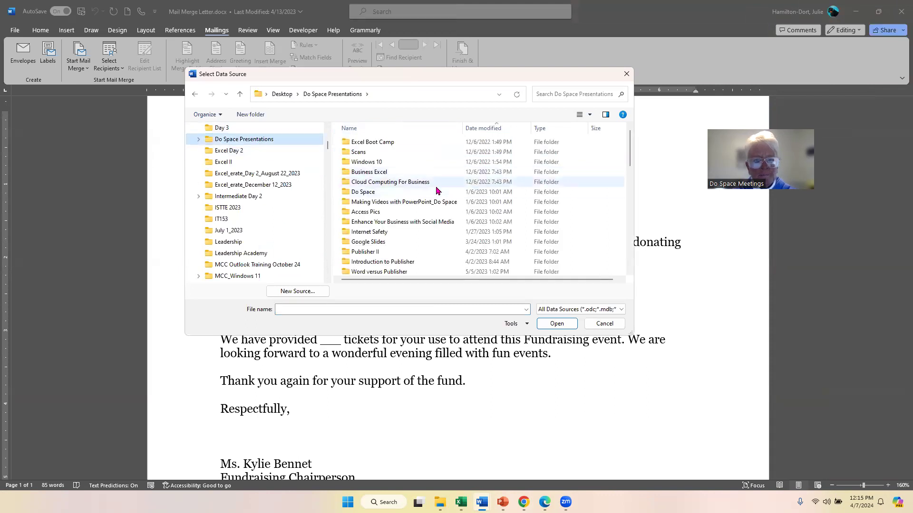
scroll(437, 191, "down", 2)
scroll(439, 189, "down", 2)
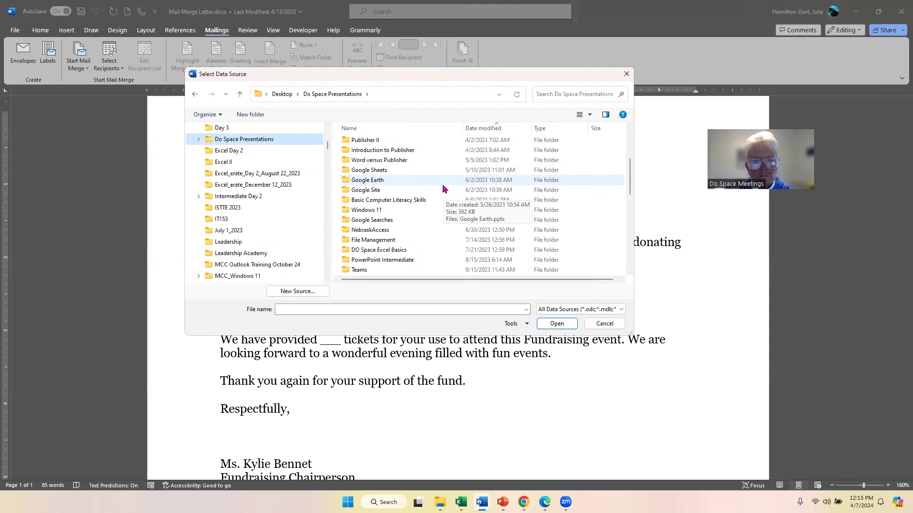
scroll(442, 192, "down", 2)
scroll(443, 195, "down", 2)
scroll(442, 195, "down", 2)
scroll(442, 195, "down", 2)
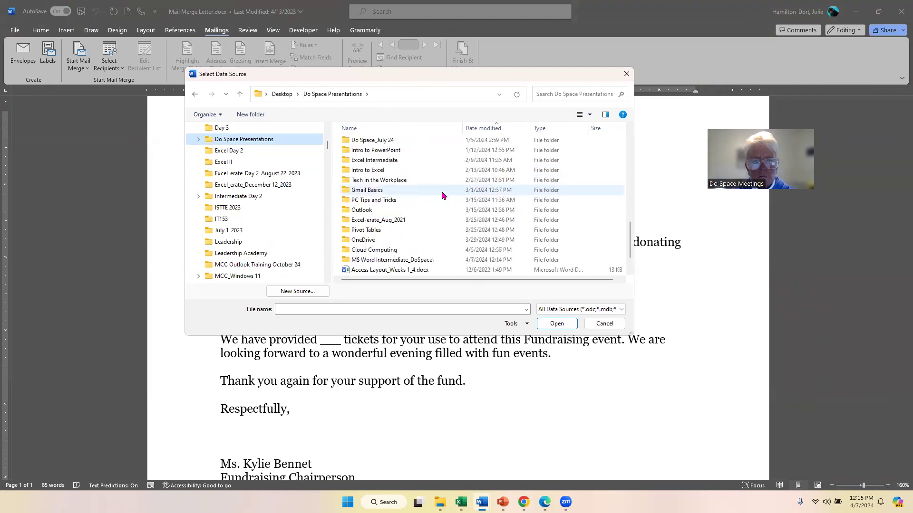
left_click(418, 260)
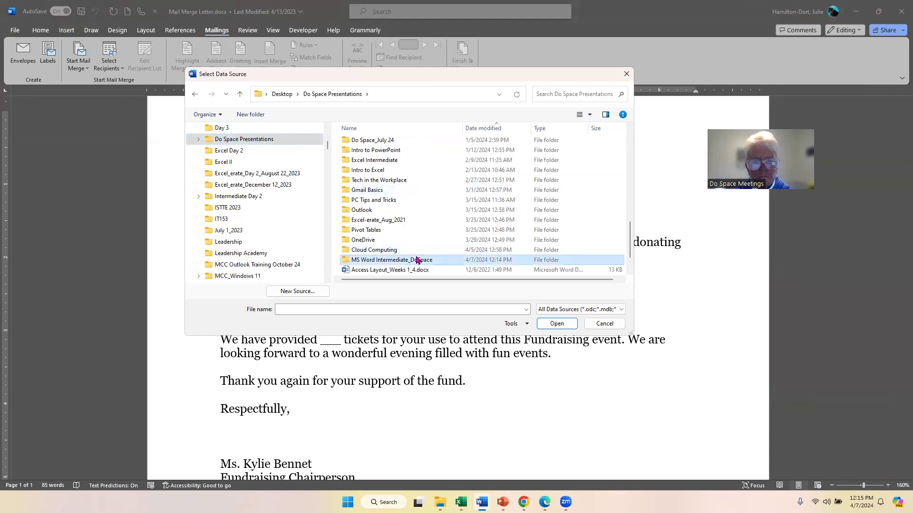
double_click(411, 262)
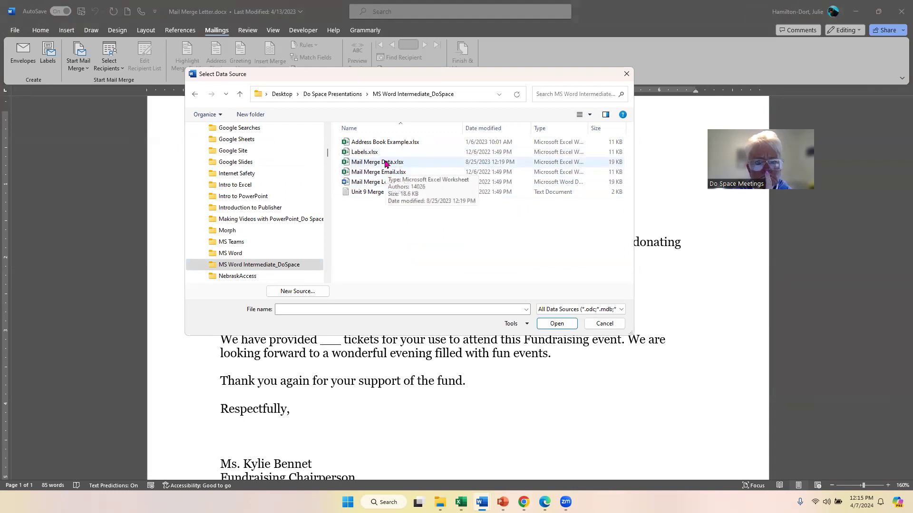
Pick Mail Merge Data.xlsx and confirm the Merge Data$ table as the recipients.
left_click(385, 164)
double_click(386, 164)
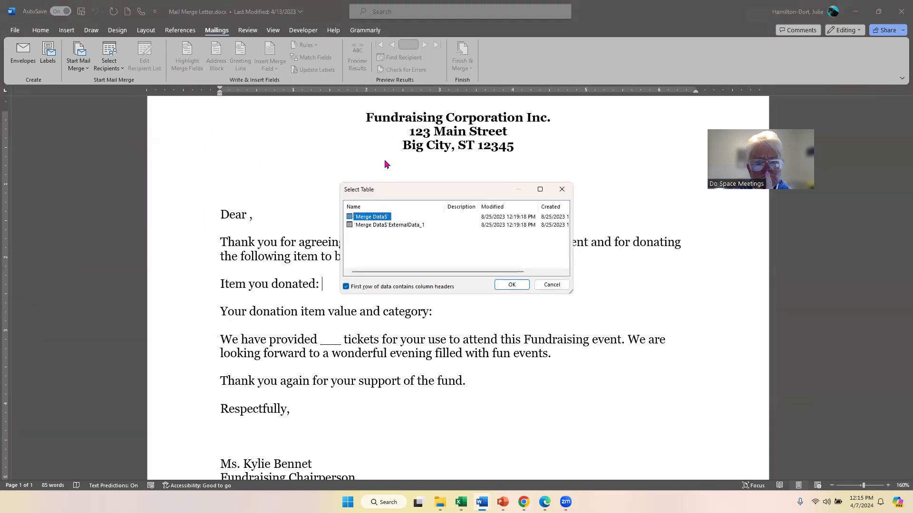
left_click(515, 285)
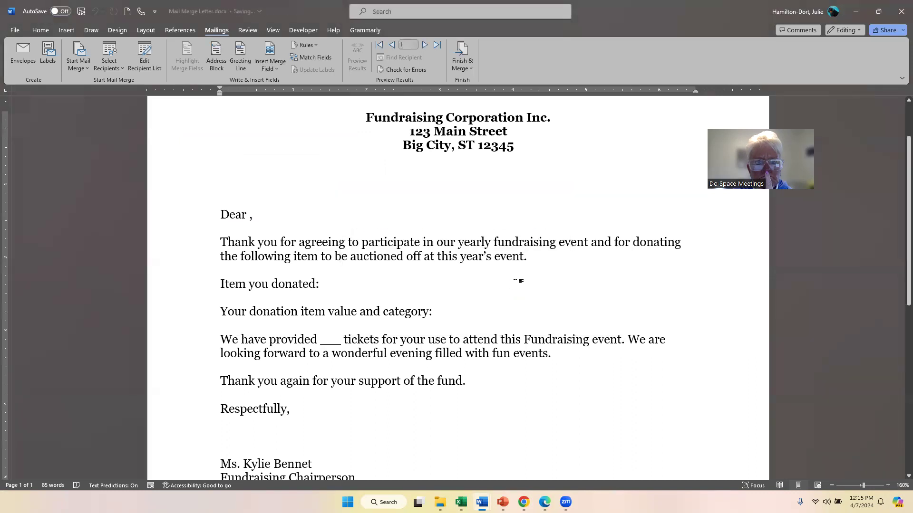
Add an empty line above the 'Dear' greeting for the recipient address.
left_click(274, 70)
left_click(352, 155)
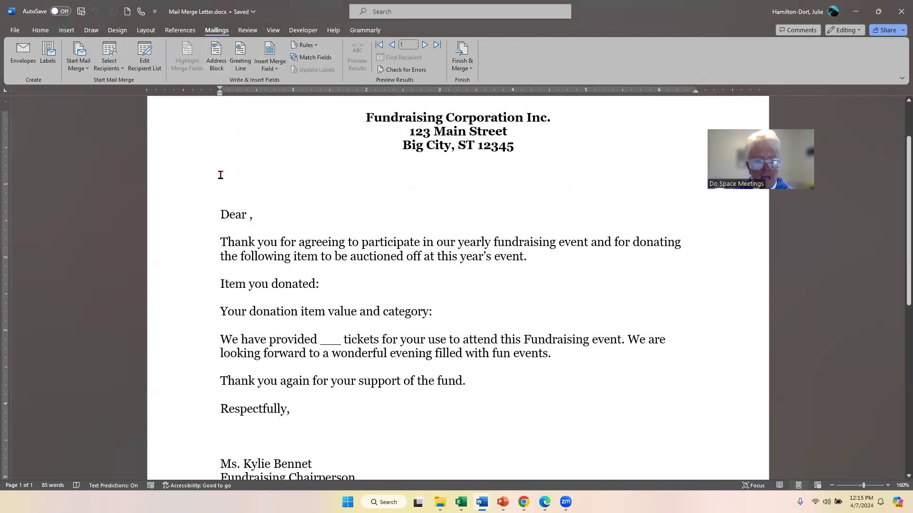
key("Return")
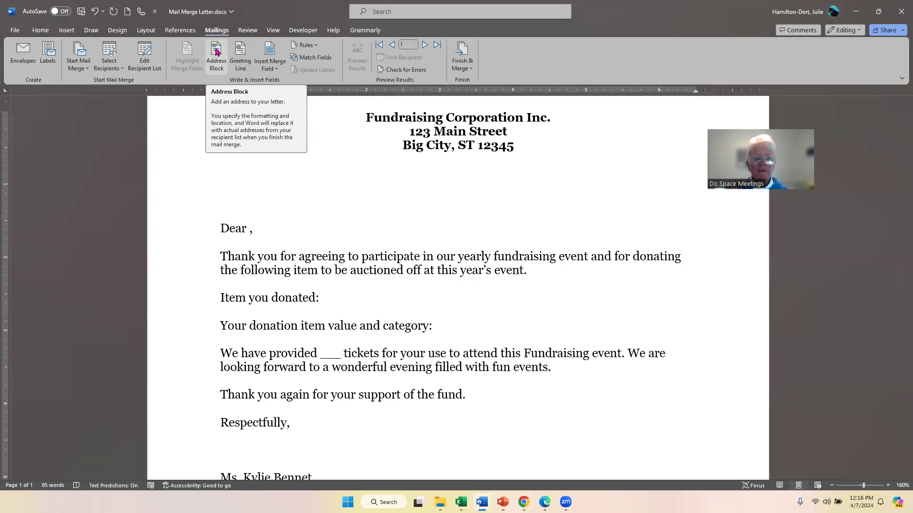
In Insert Address Block, choose the first name plus last name format.
left_click(216, 53)
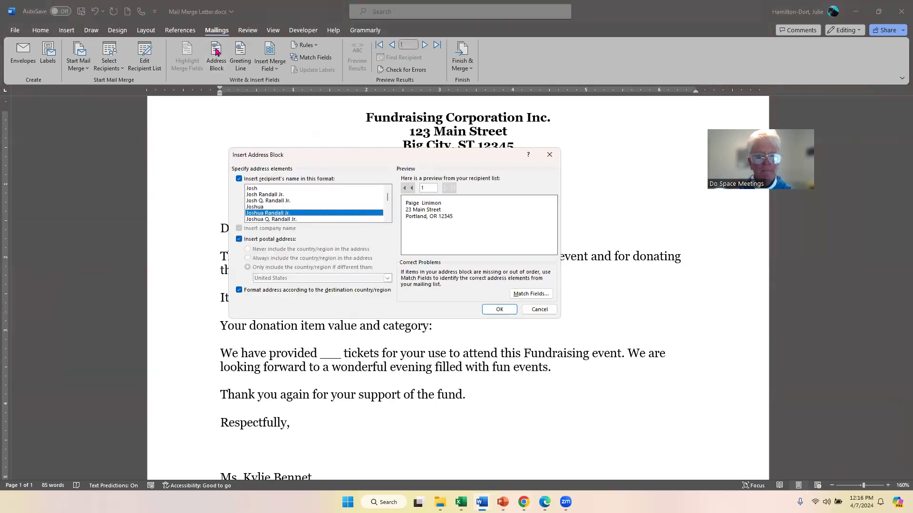
left_click_drag(365, 159, 446, 133)
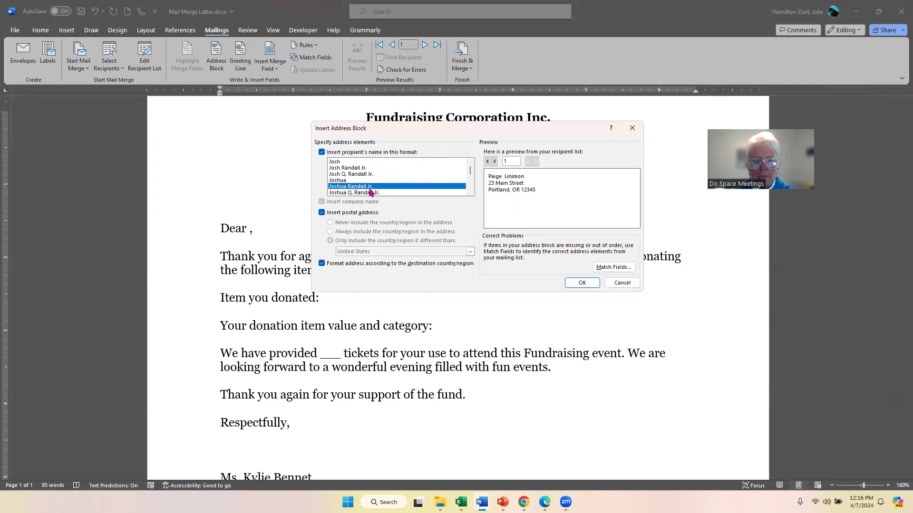
left_click(359, 175)
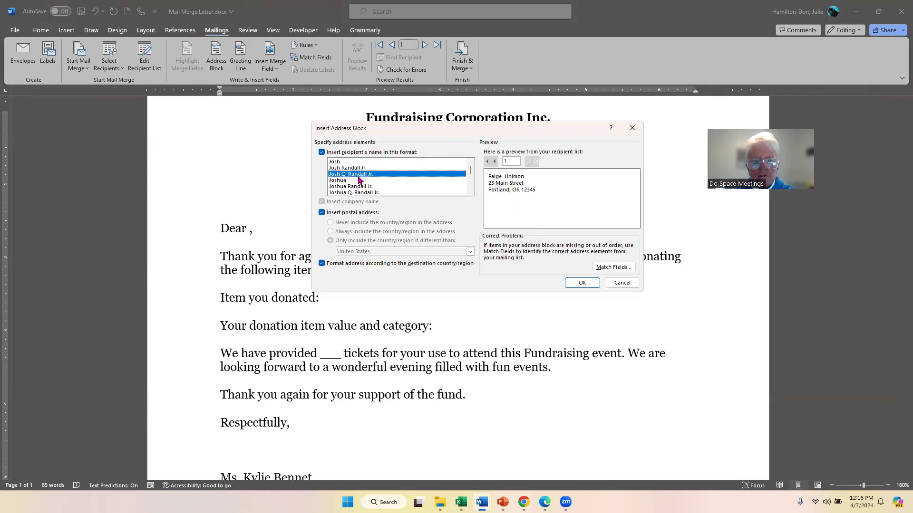
left_click(357, 180)
left_click(354, 187)
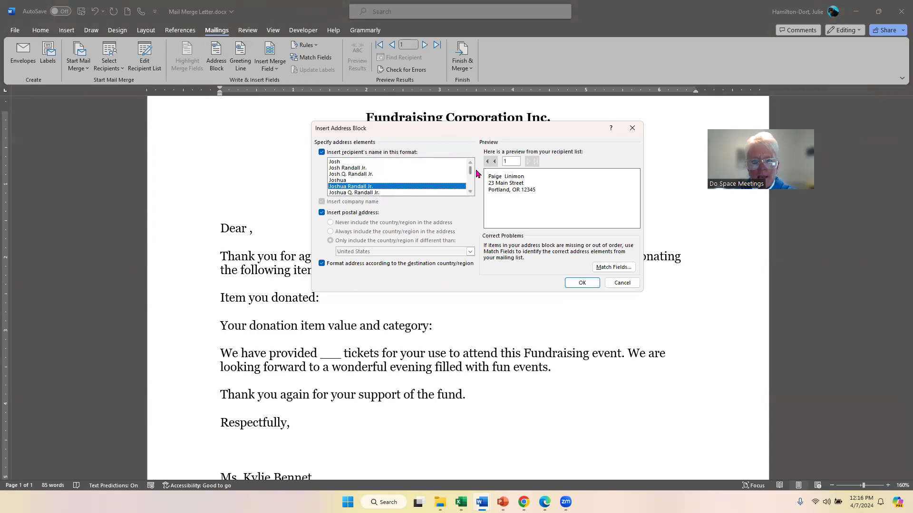
scroll(470, 178, "down", 3)
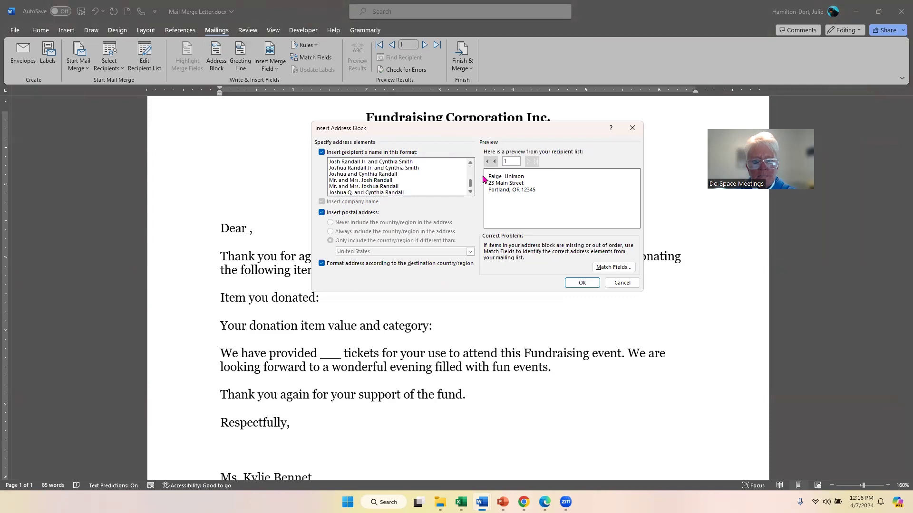
scroll(413, 183, "up", 5)
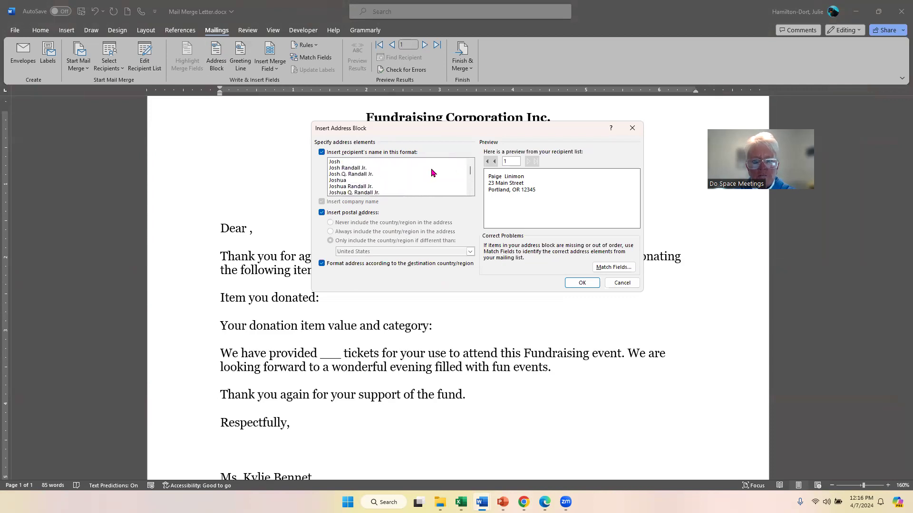
left_click(352, 169)
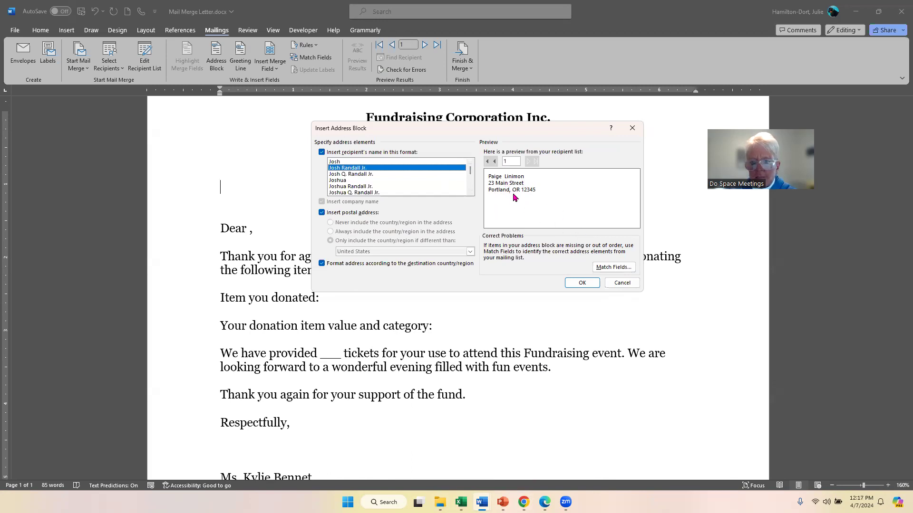
Match Last Name, Address 1 and Postal Code to LastName, Address and Zip Code, remember the matching, and insert the block.
left_click(613, 268)
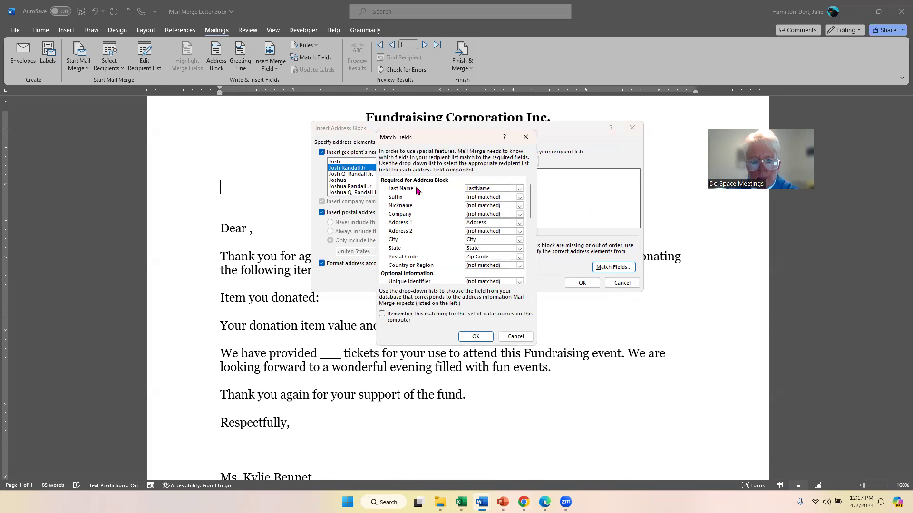
left_click(519, 192)
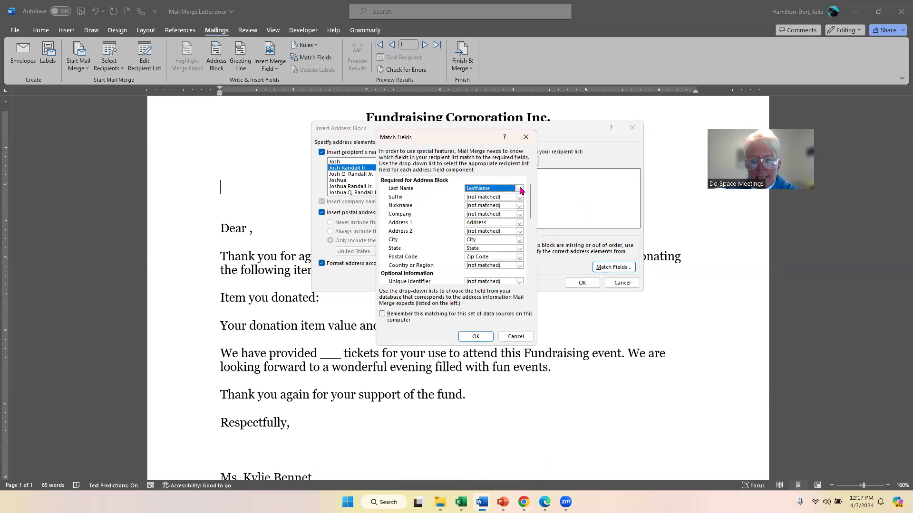
left_click(520, 189)
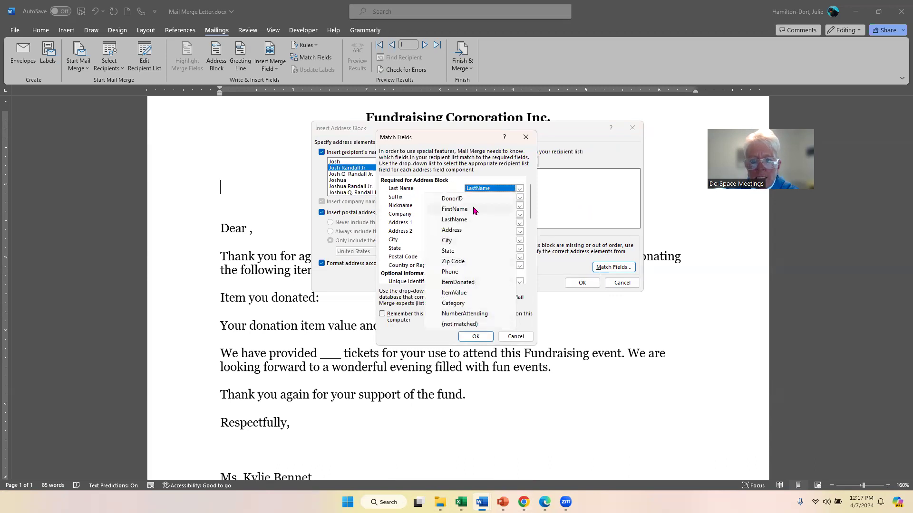
left_click(483, 173)
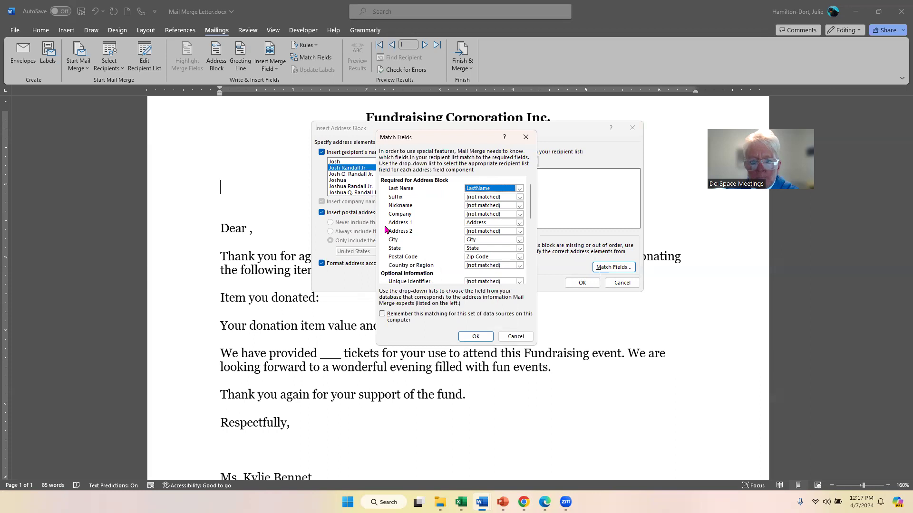
left_click(519, 223)
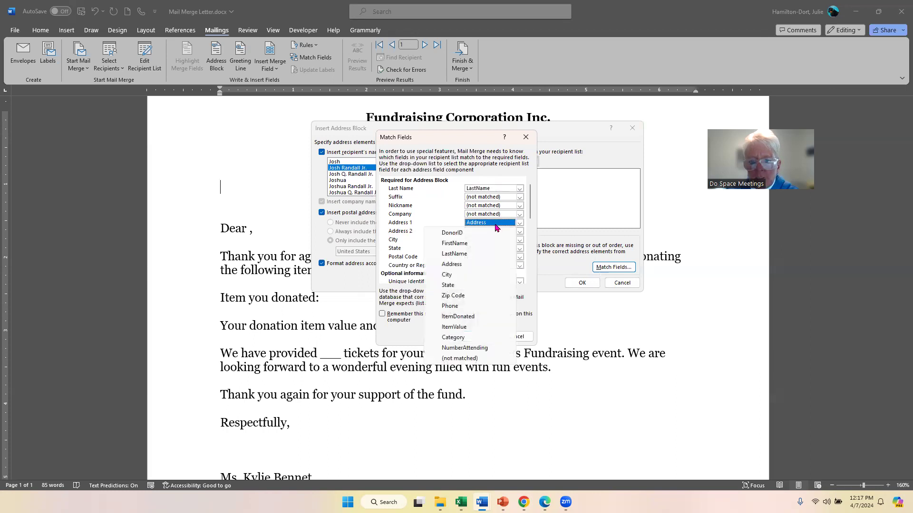
left_click(442, 210)
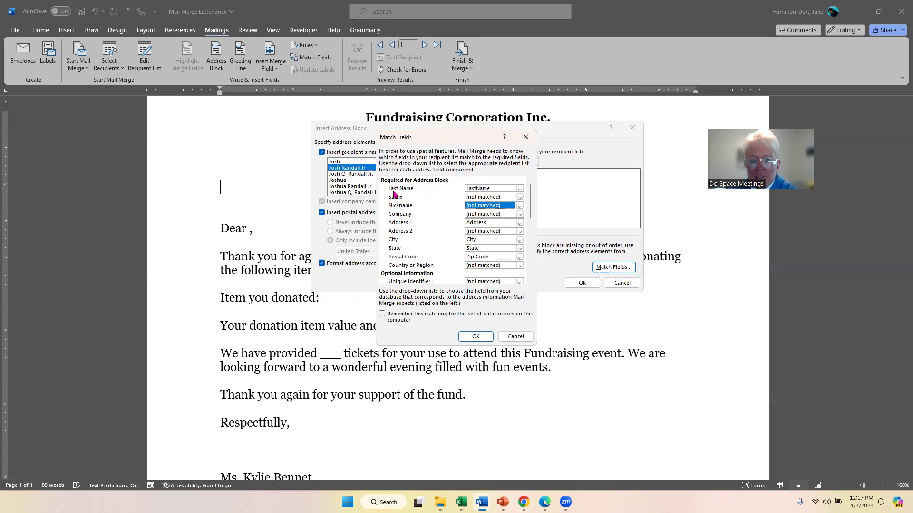
left_click(403, 261)
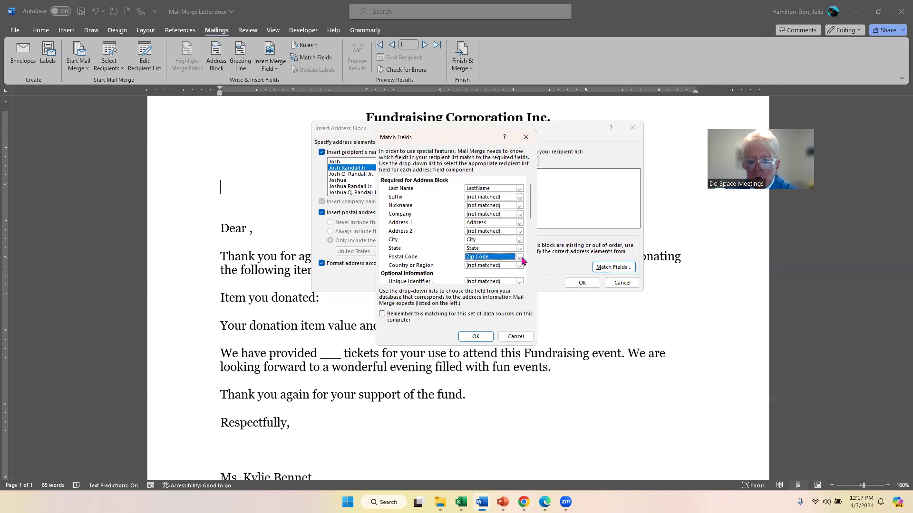
left_click(520, 257)
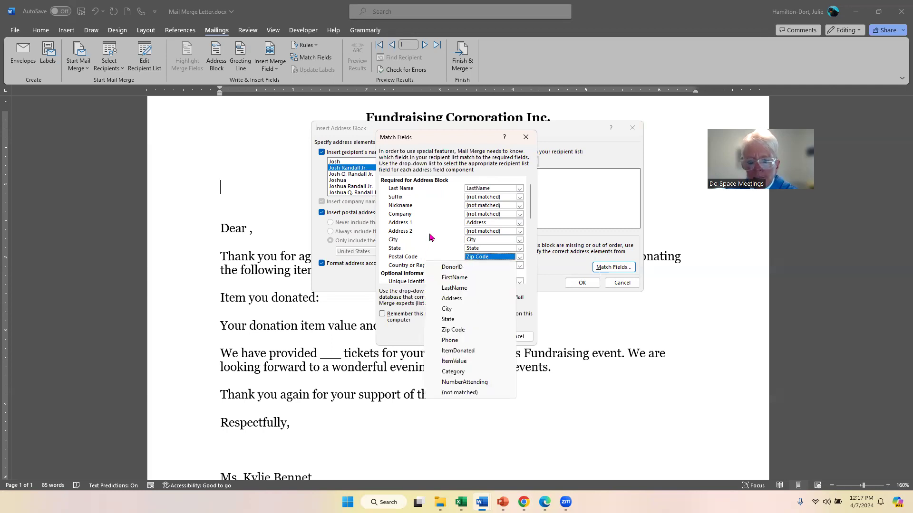
left_click(429, 234)
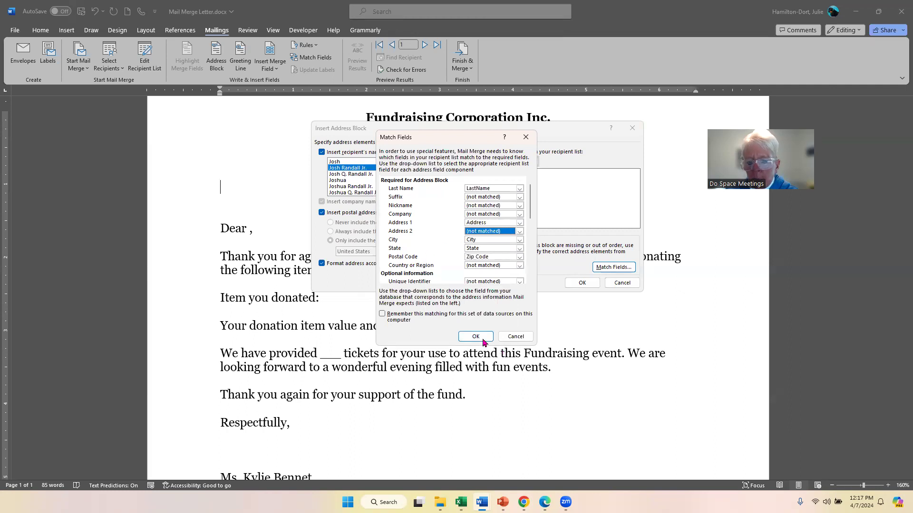
left_click(396, 317)
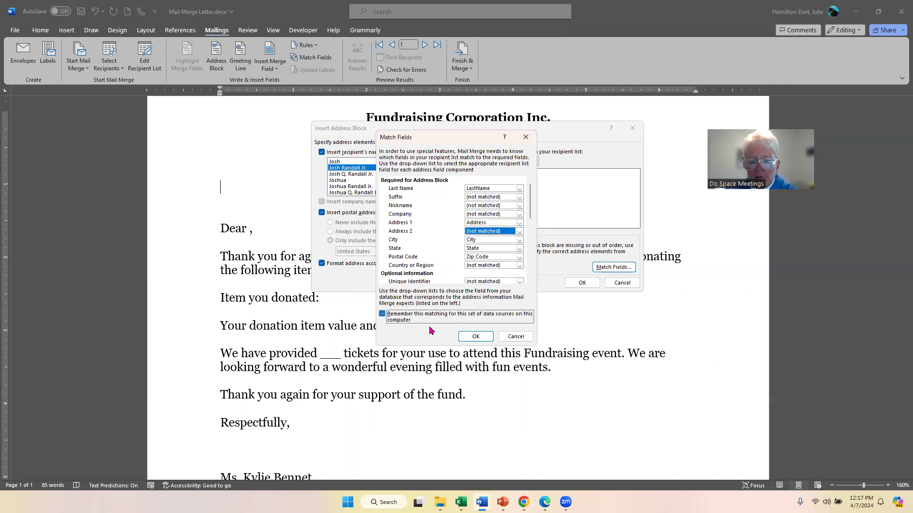
left_click(477, 337)
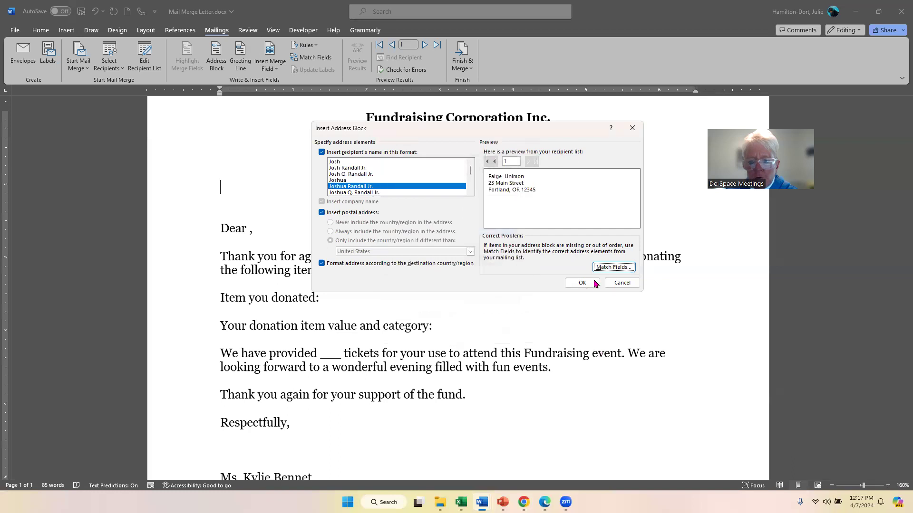
left_click(582, 284)
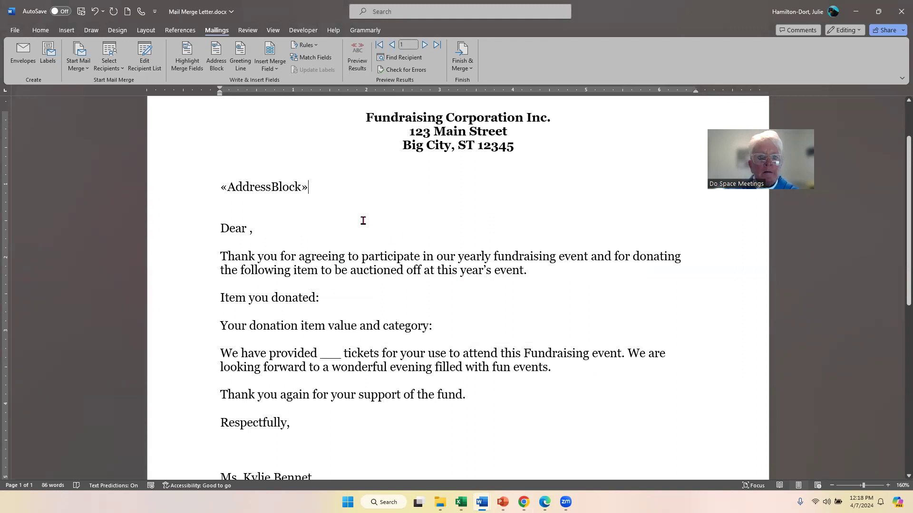
Toggle Preview Results on to see the first recipient's address, then back off.
left_click(354, 57)
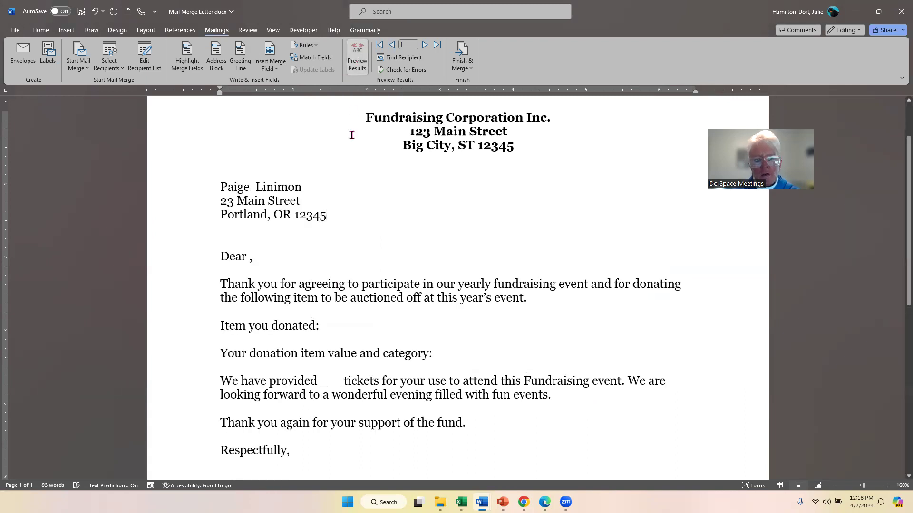
left_click(356, 56)
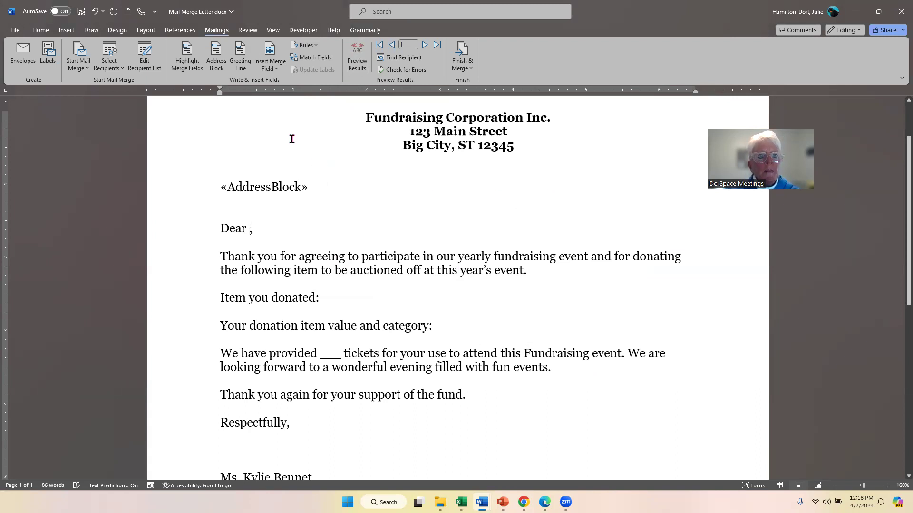
Insert the FirstName and LastName merge fields after 'Dear'.
left_click(280, 75)
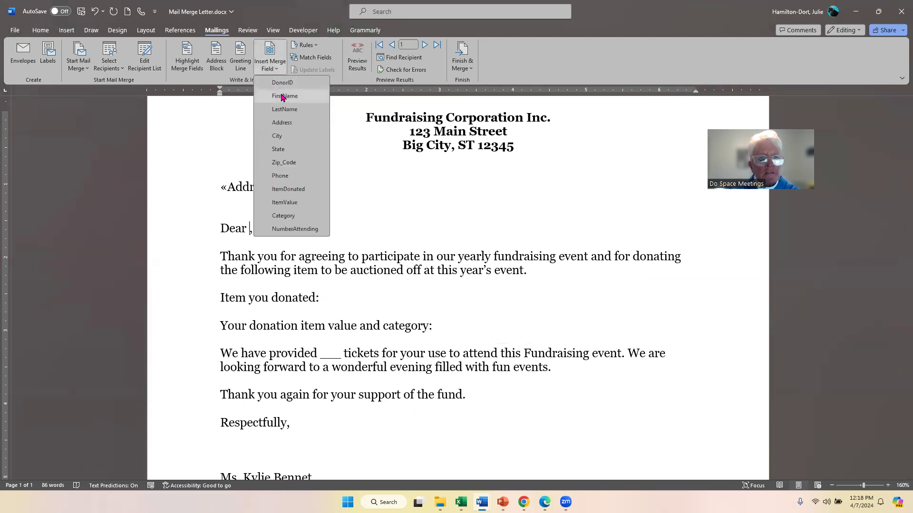
left_click(287, 102)
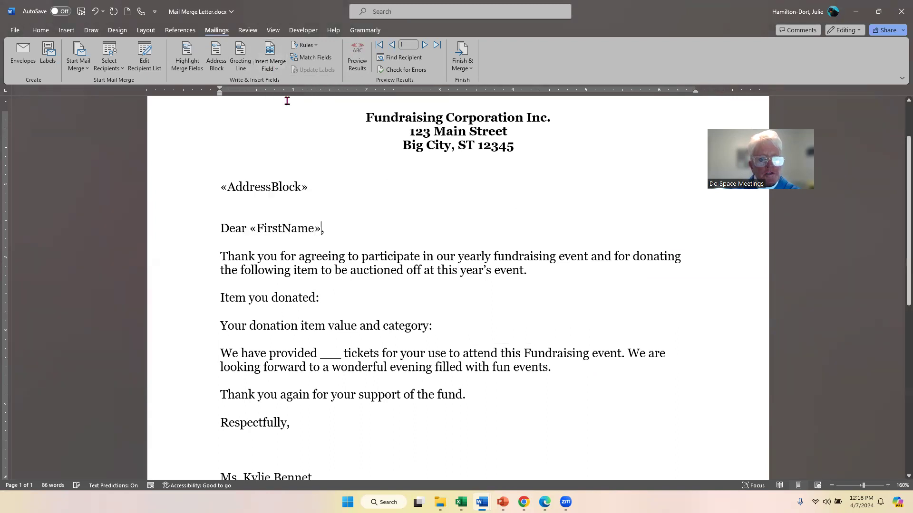
left_click(275, 70)
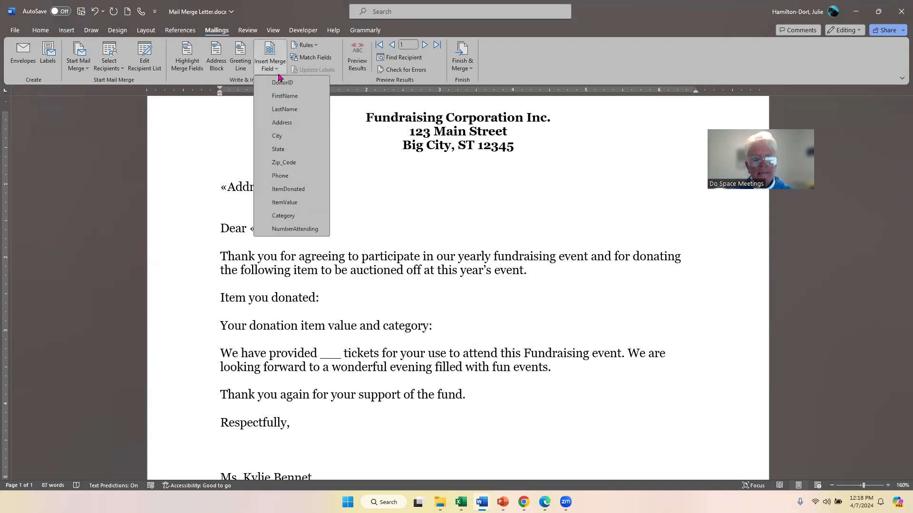
left_click(285, 109)
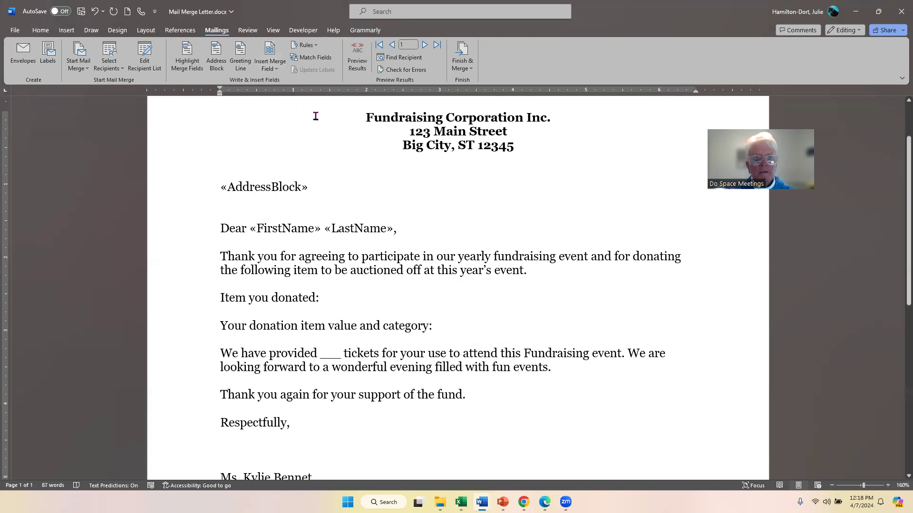
Add ItemDonated, a '$' followed by ItemValue, and Category merge fields to the item lines.
left_click(276, 69)
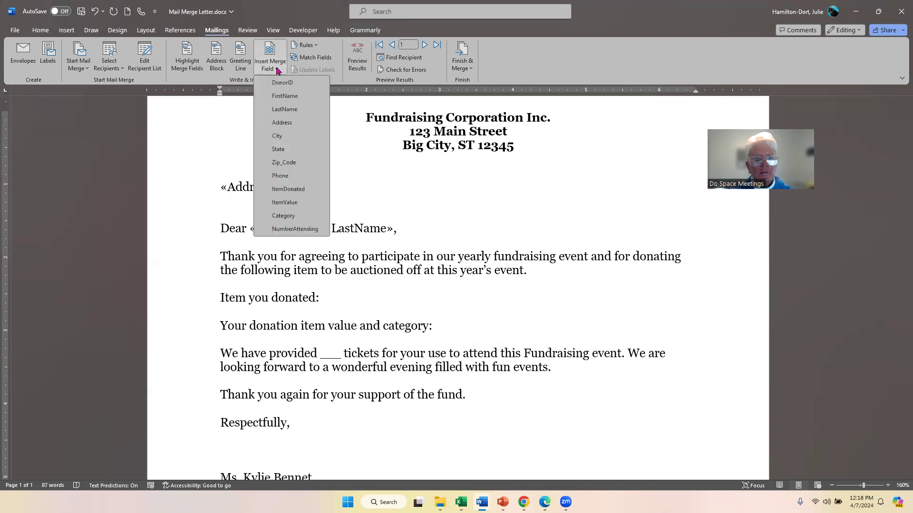
left_click(314, 191)
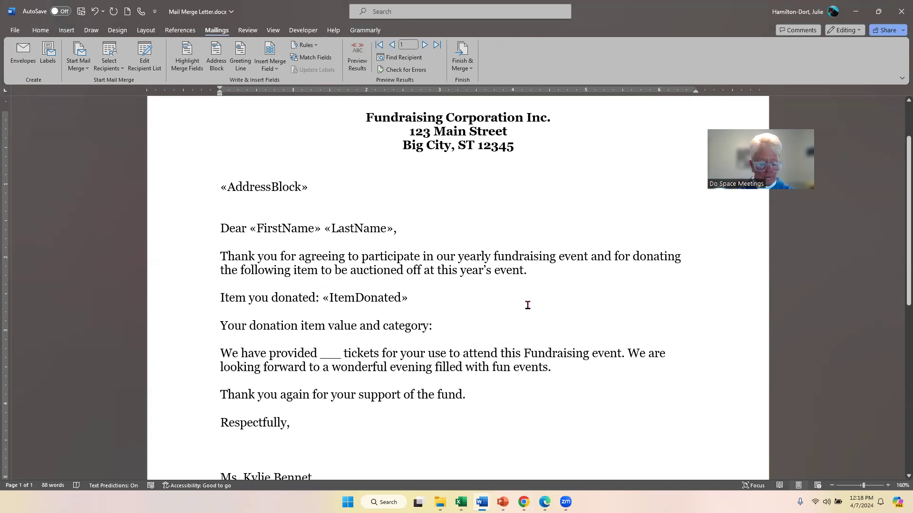
type("$")
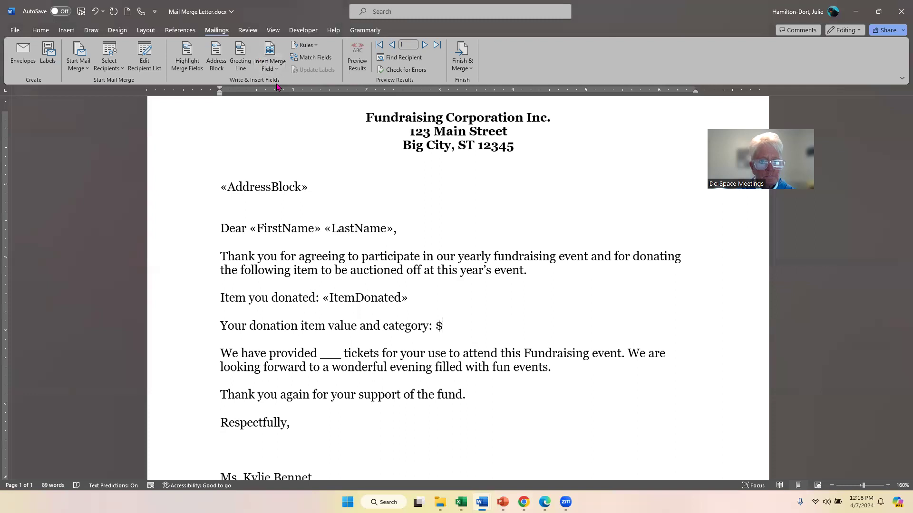
left_click(275, 67)
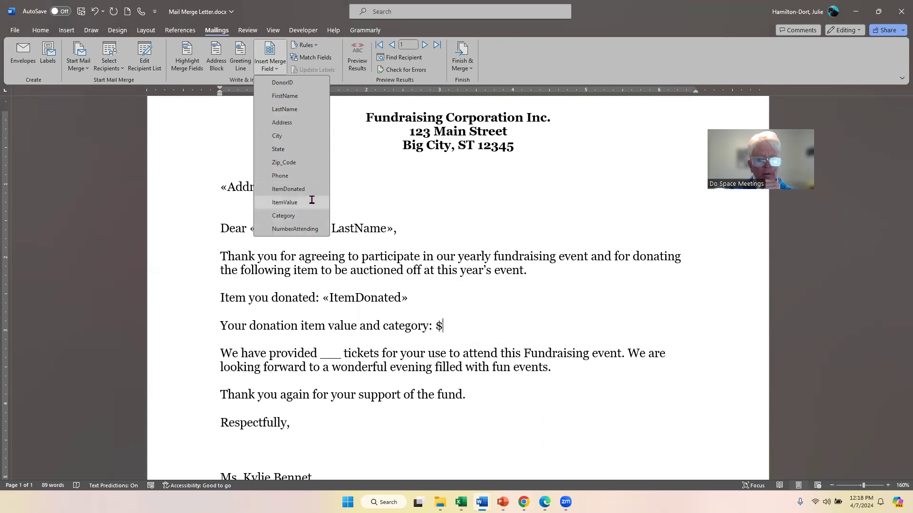
left_click(311, 202)
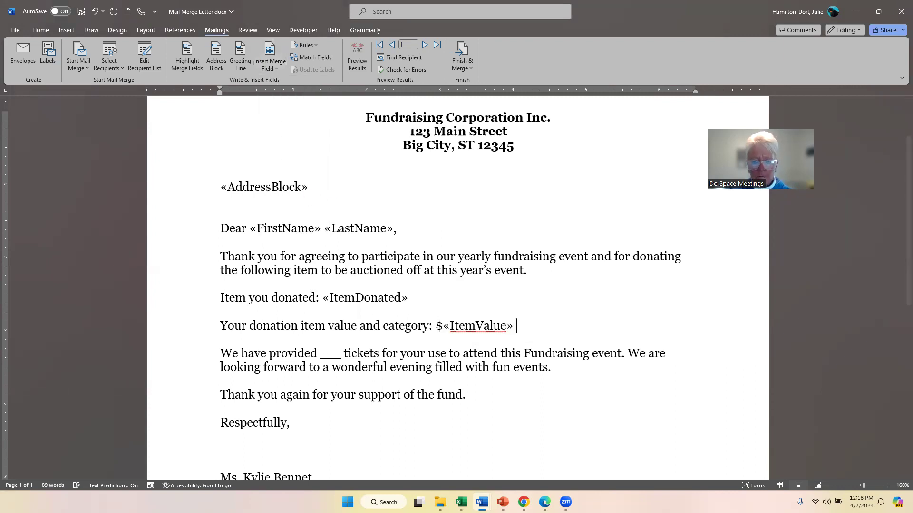
left_click(282, 72)
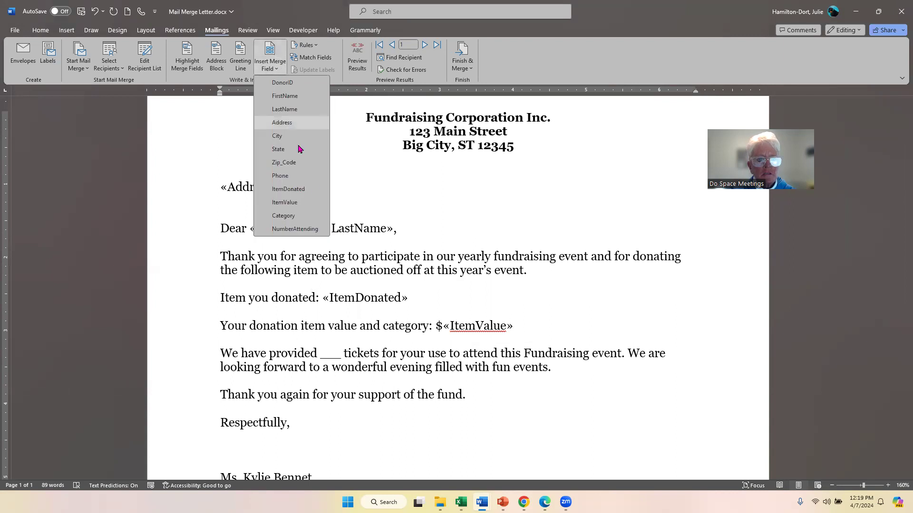
left_click(310, 215)
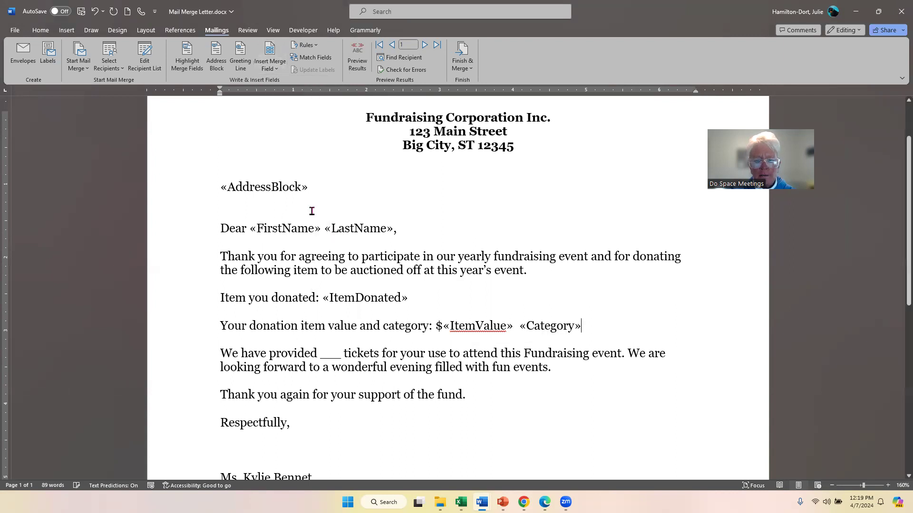
Put NumberAttending in the ticket-count blank and preview the first recipient's data.
left_click(330, 353)
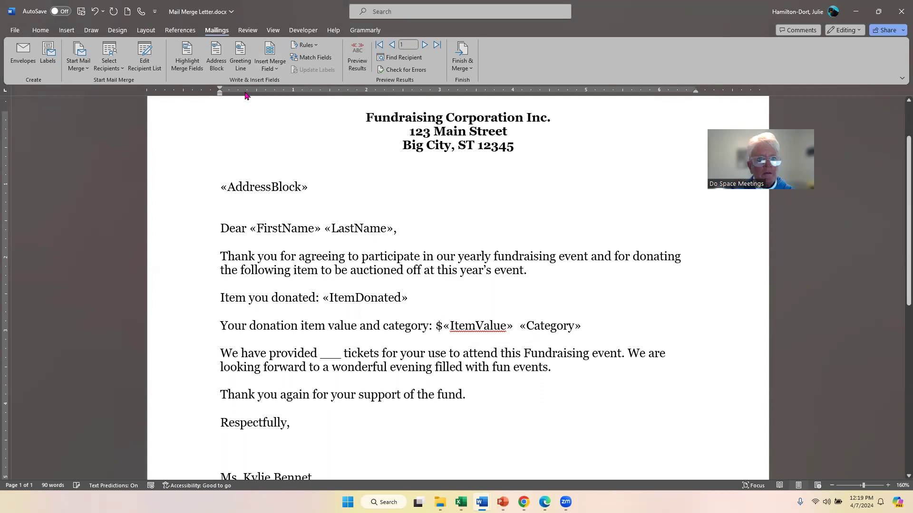
left_click(273, 71)
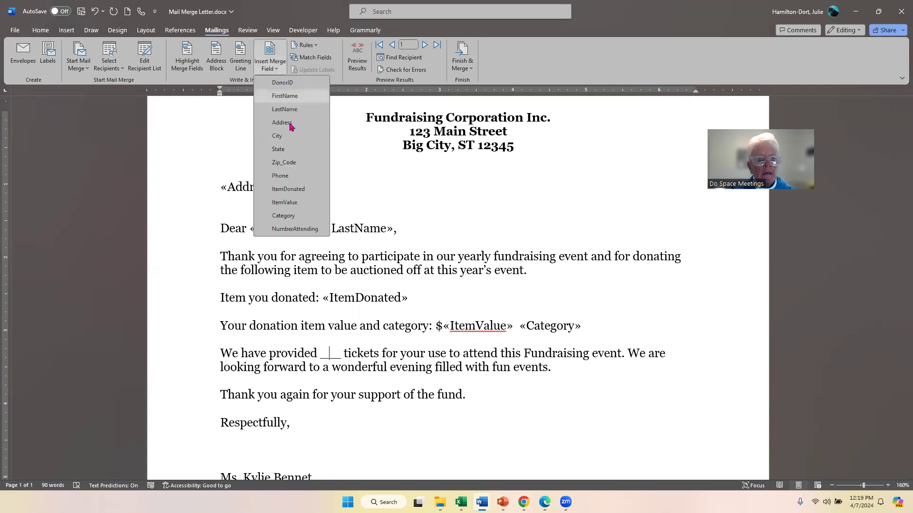
left_click(307, 230)
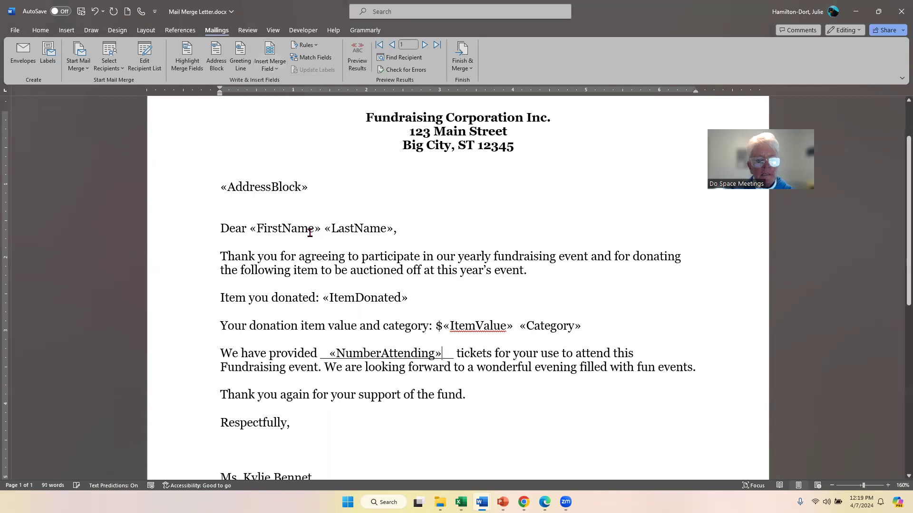
left_click(356, 55)
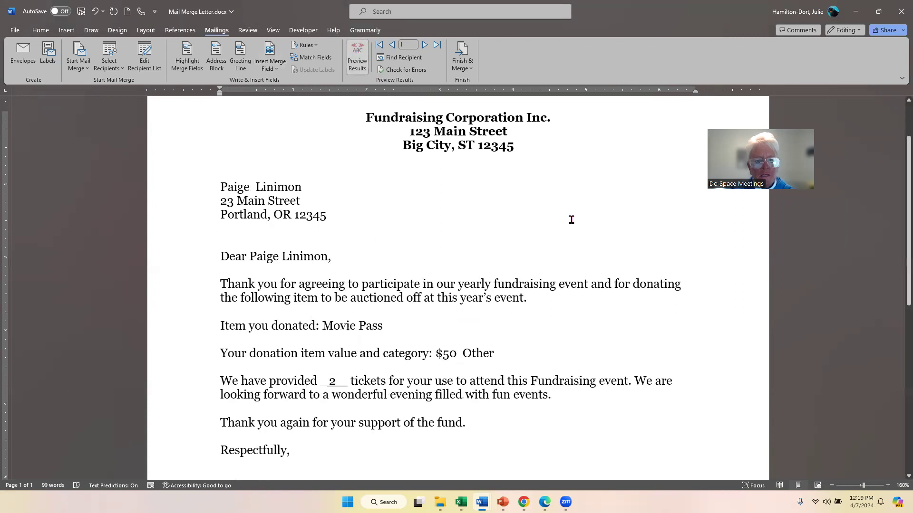
scroll(581, 209, "down", 3)
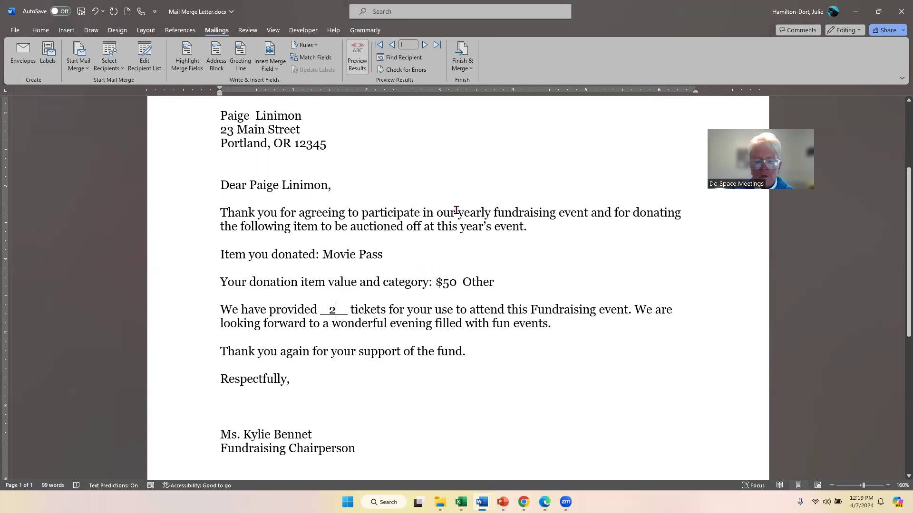
scroll(592, 226, "down", 3)
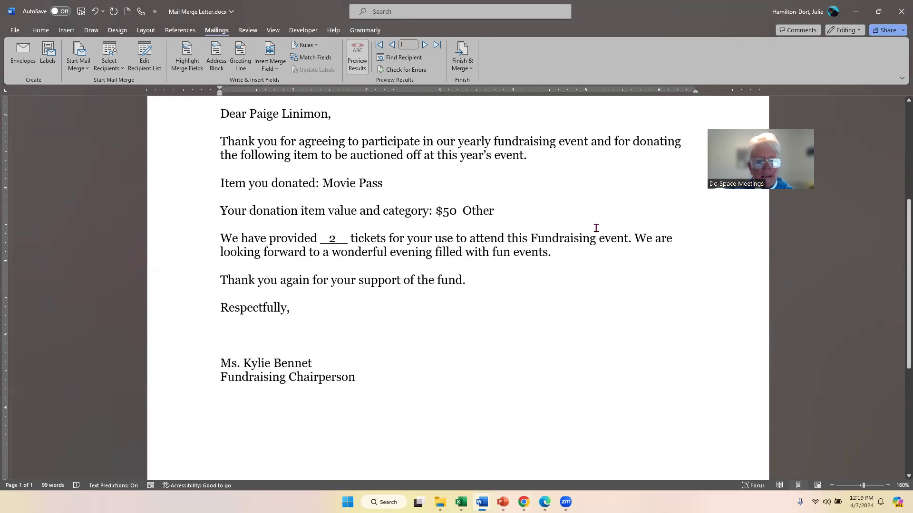
scroll(596, 228, "up", 3)
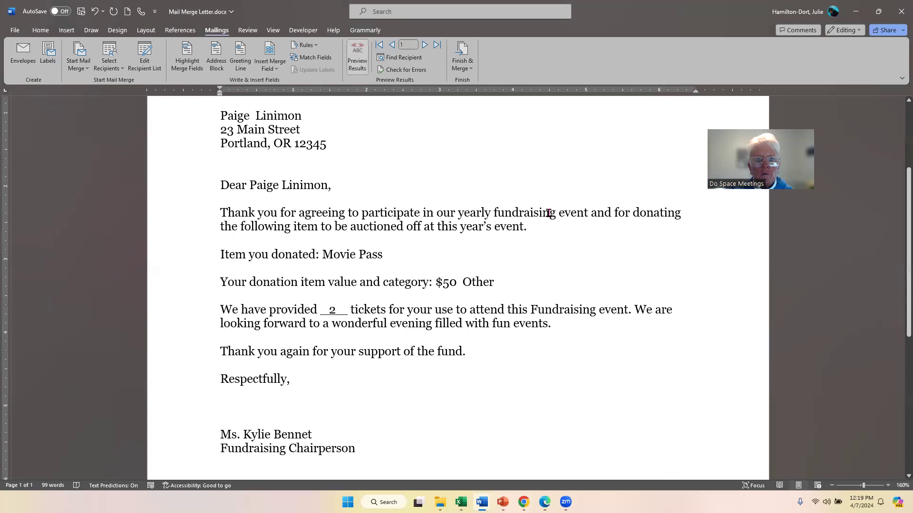
left_click(358, 56)
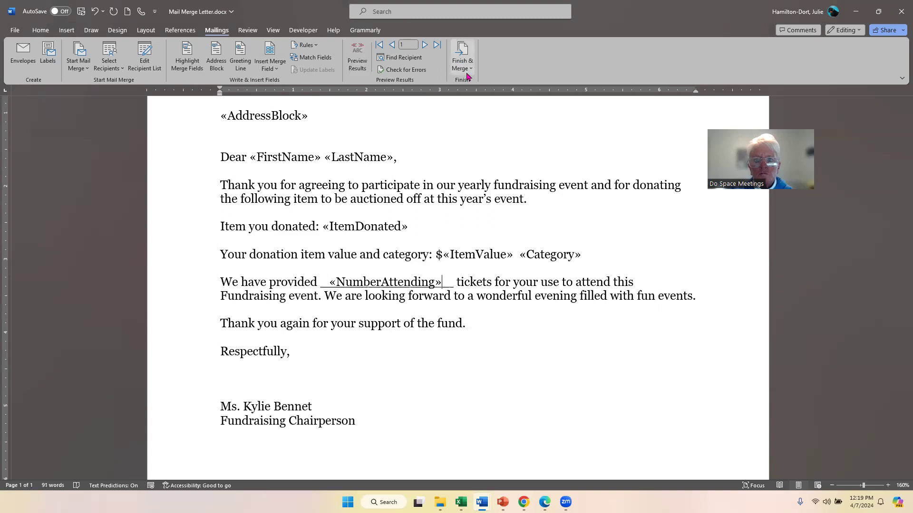
Use Finish & Merge > Edit Individual Documents to merge all records into a new document.
left_click(468, 76)
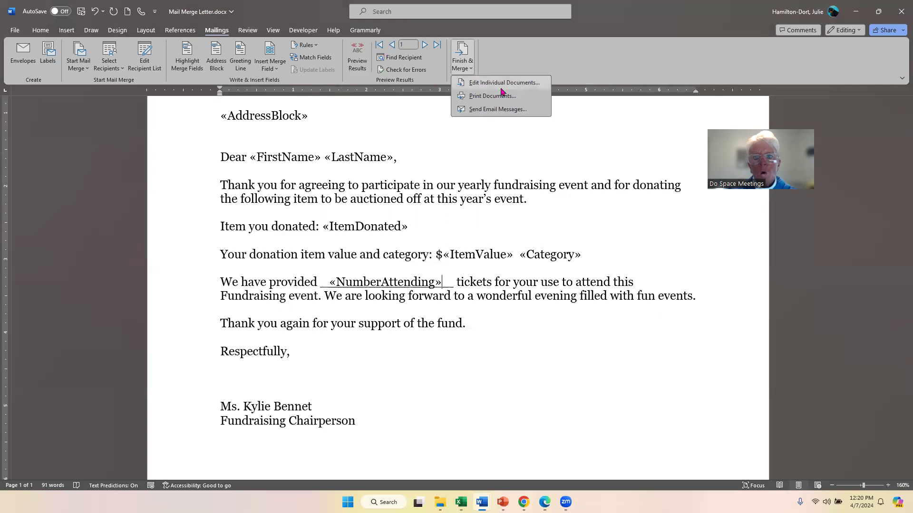
left_click(501, 85)
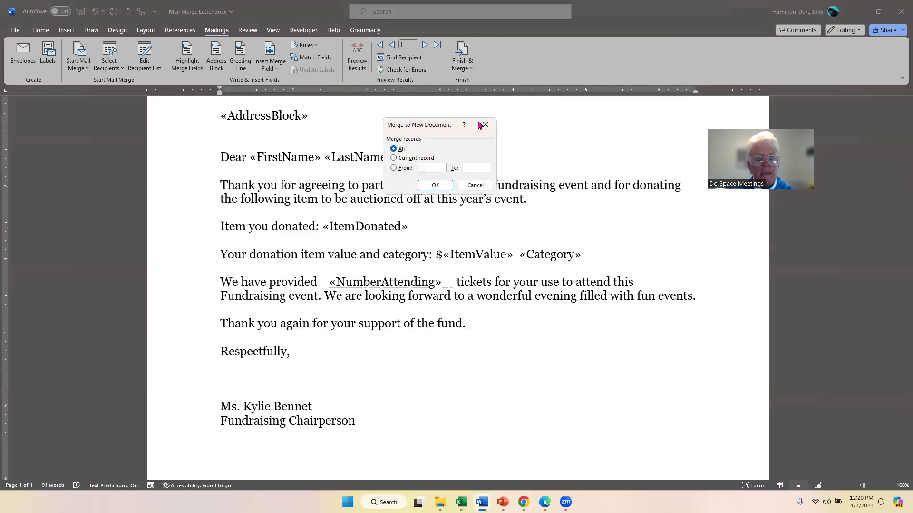
left_click(434, 186)
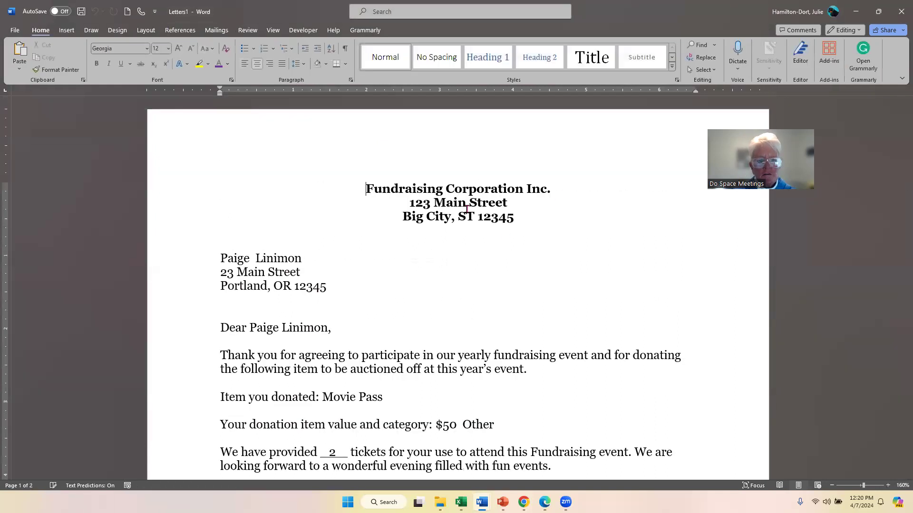
scroll(535, 245, "down", 8)
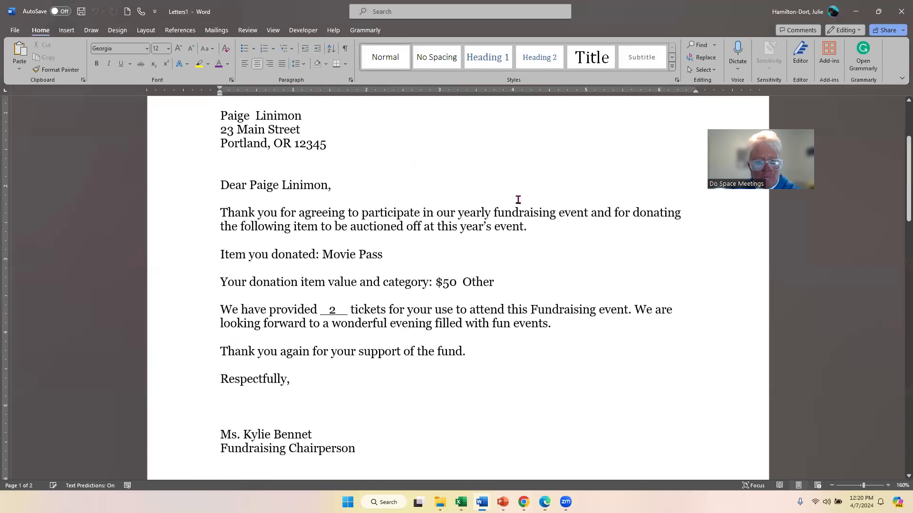
scroll(532, 182, "down", 10)
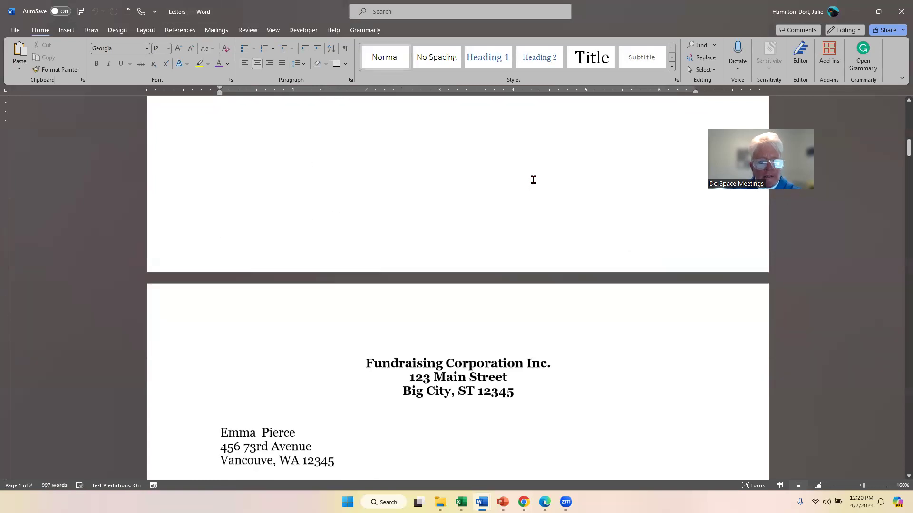
scroll(530, 180, "down", 8)
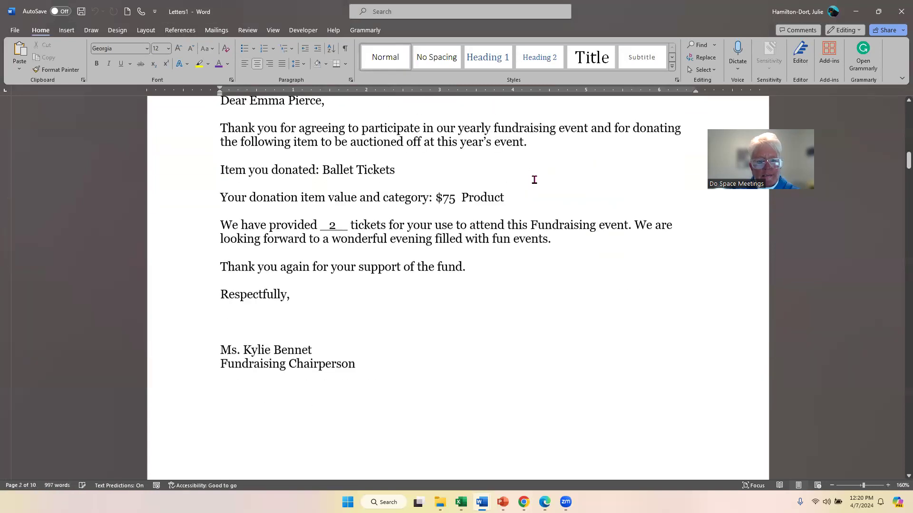
scroll(526, 179, "down", 10)
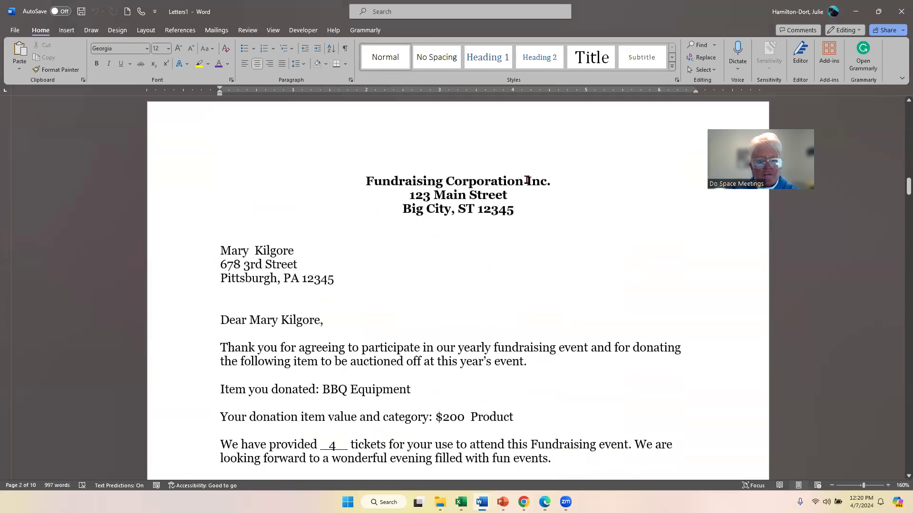
scroll(528, 180, "down", 10)
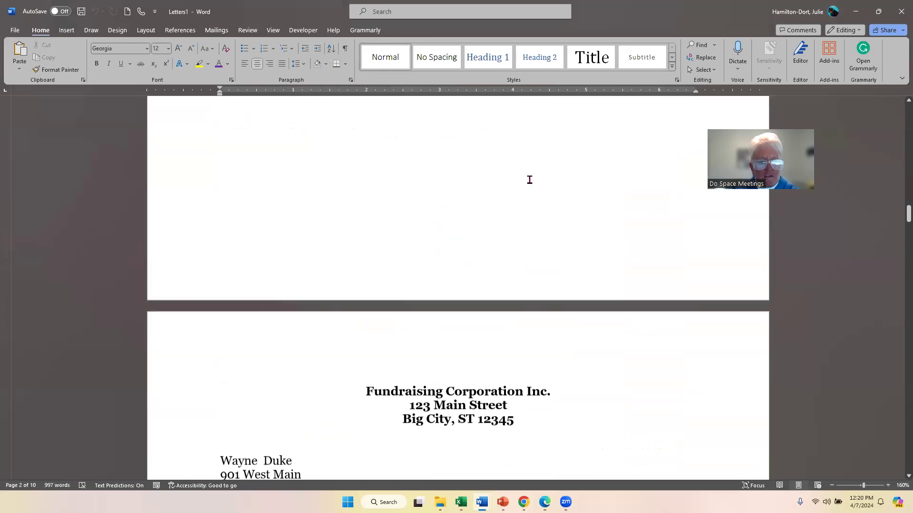
scroll(531, 178, "down", 10)
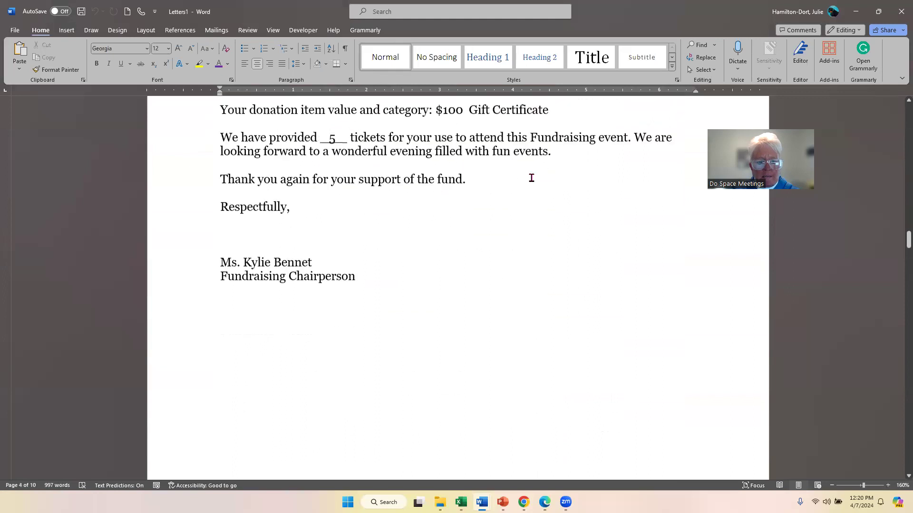
scroll(531, 178, "up", 10)
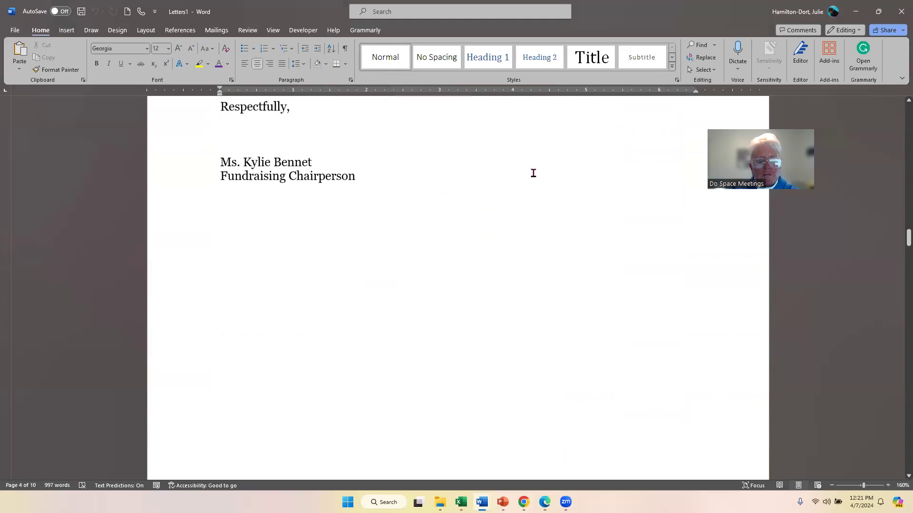
scroll(535, 167, "up", 10)
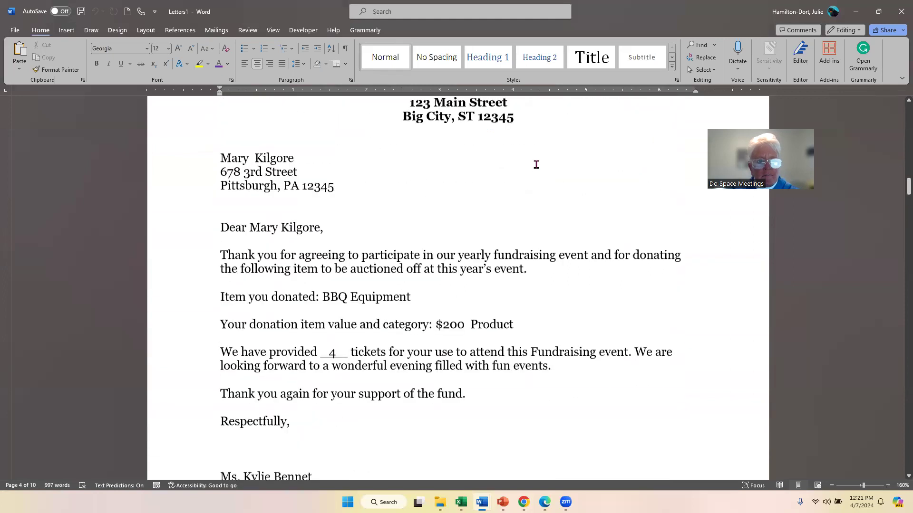
scroll(533, 165, "up", 2)
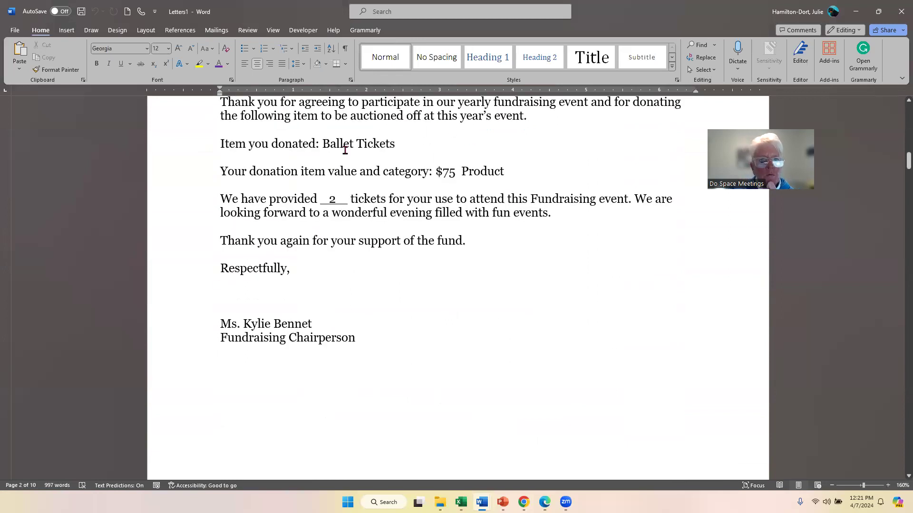
scroll(365, 142, "up", 10)
scroll(370, 138, "up", 10)
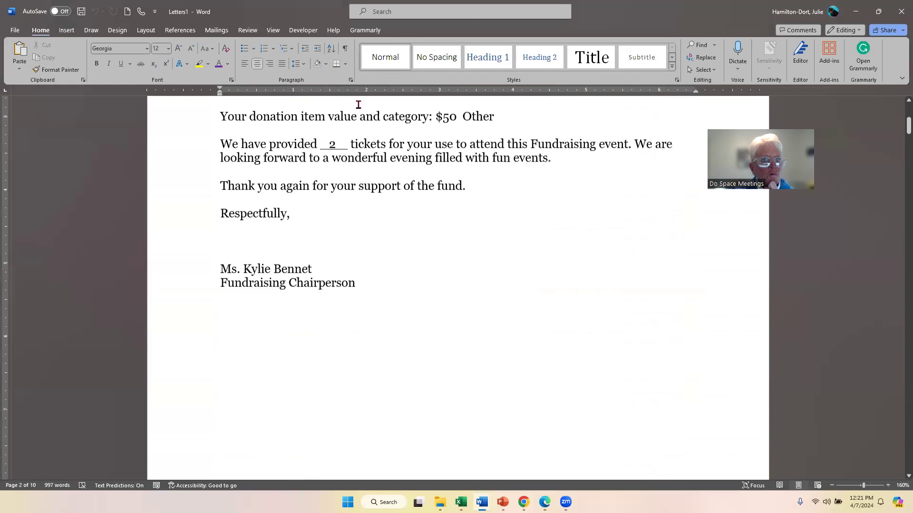
Close Letters1, the Mail Merge Letter template and the remaining document, each without saving.
left_click(901, 11)
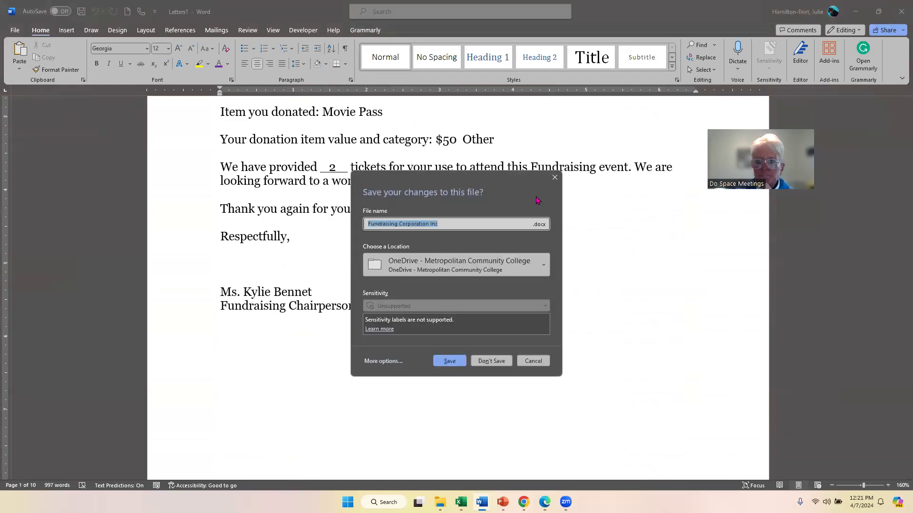
left_click(495, 367)
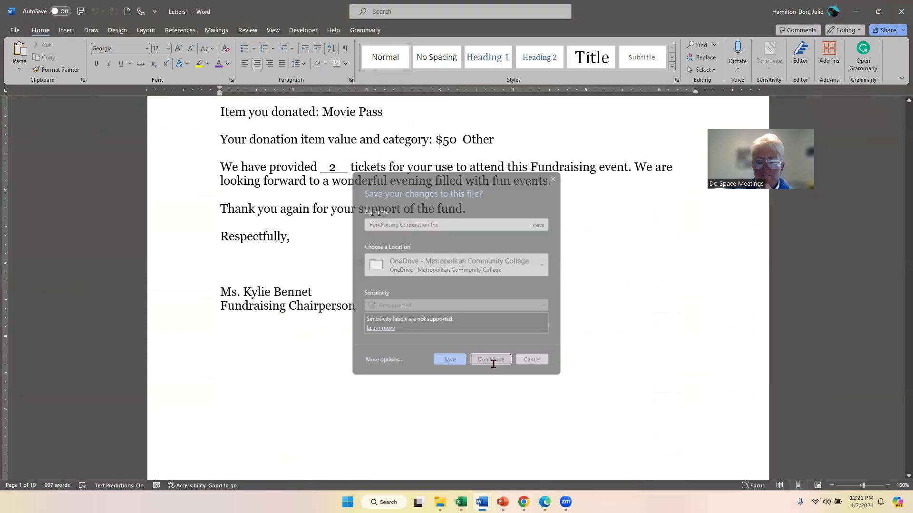
left_click(900, 12)
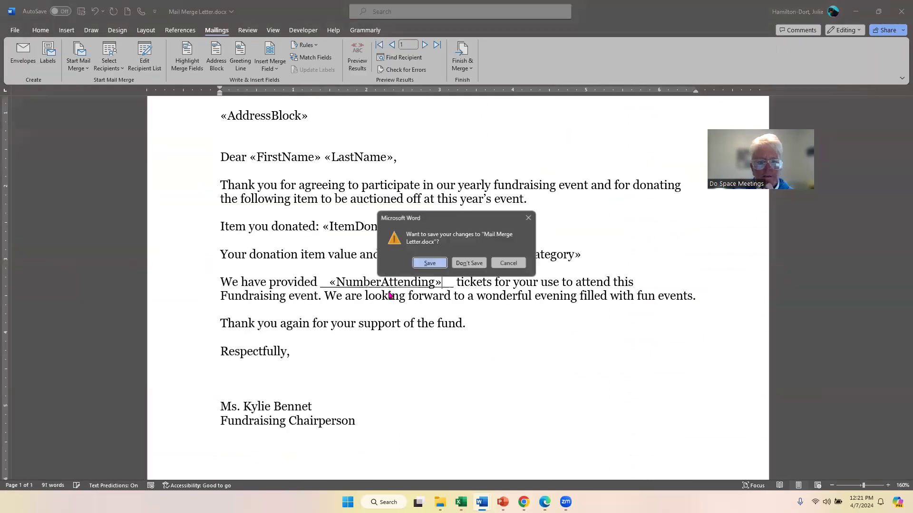
left_click(469, 263)
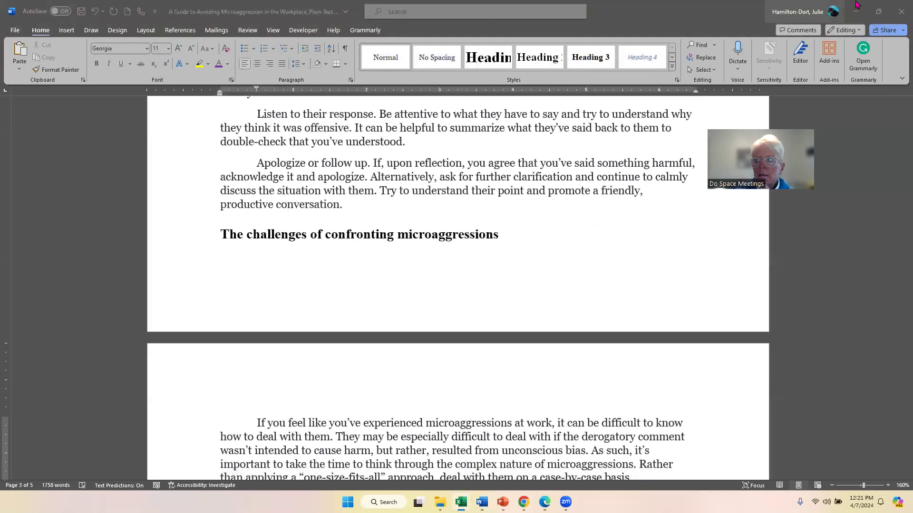
left_click(899, 12)
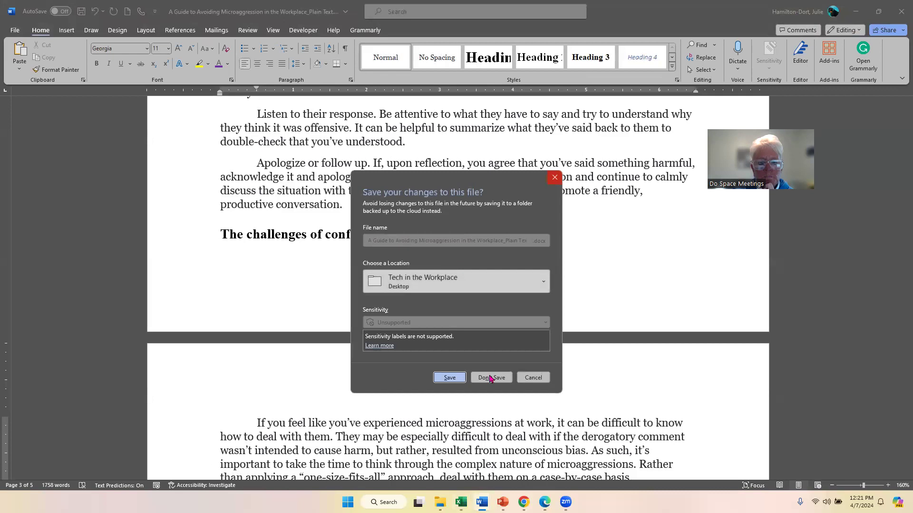
left_click(491, 378)
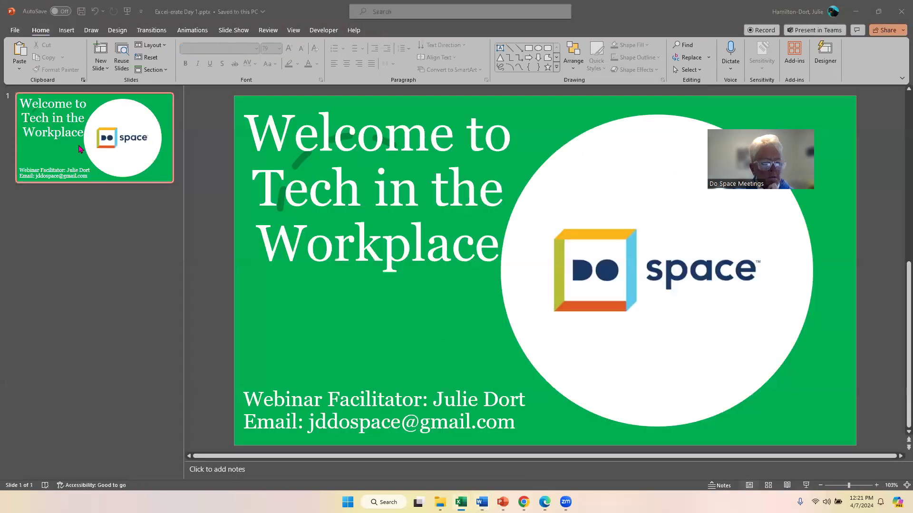
Switch from the PowerPoint welcome slide back to the blank Word document, Document2.
mouse_move(478, 498)
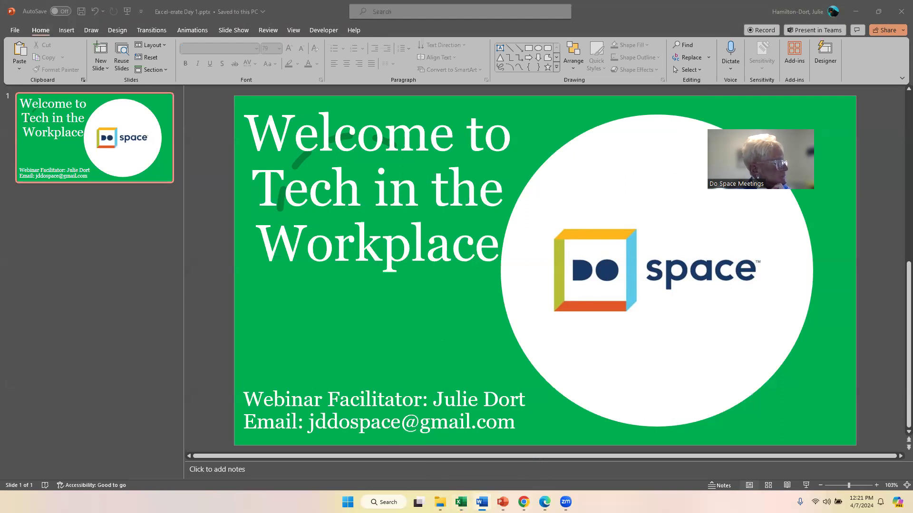
key("alt+Tab")
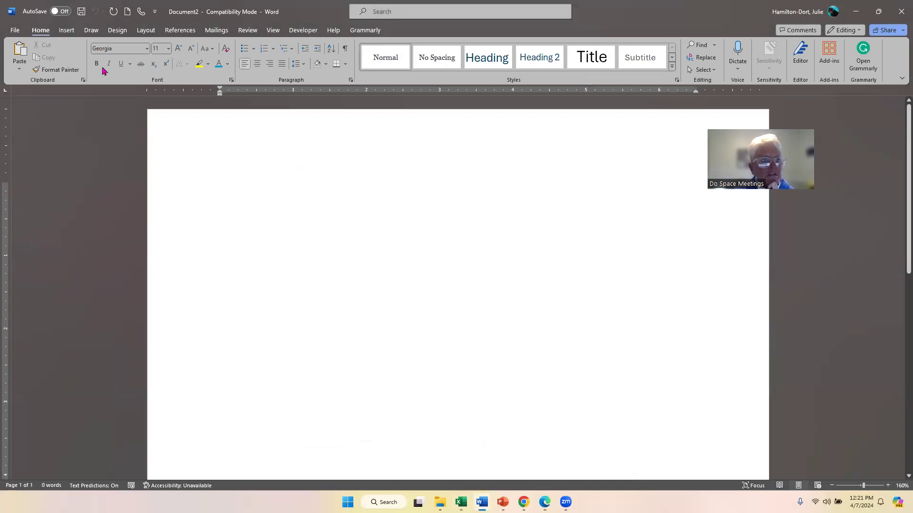
Open Word Options at Customize Ribbon with the Developer tab left ticked.
left_click(308, 33)
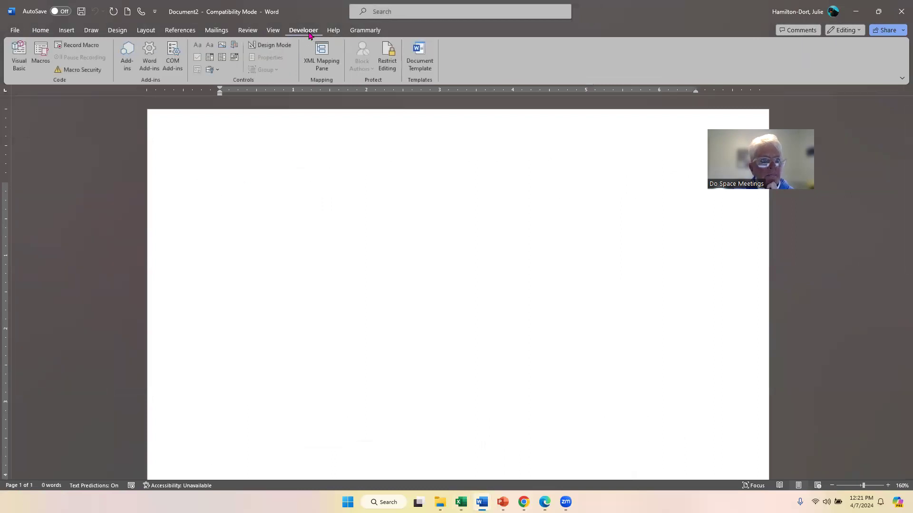
left_click(14, 32)
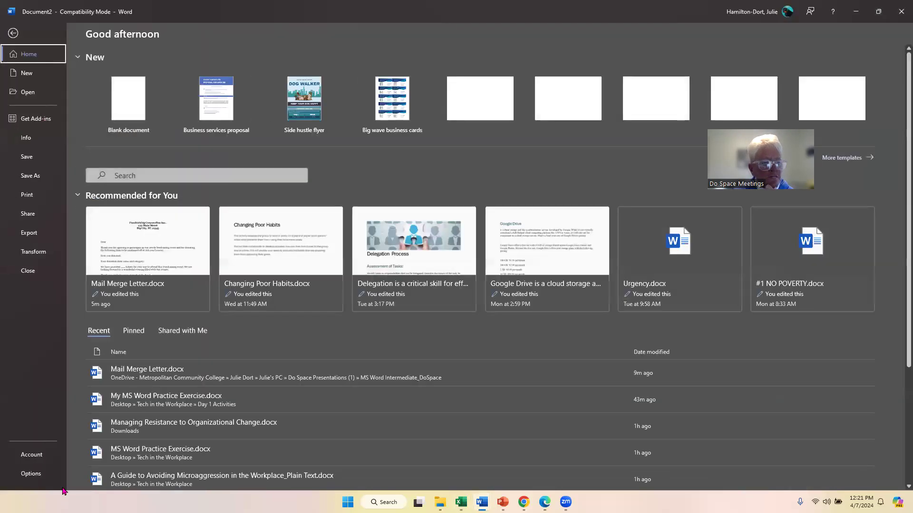
left_click(30, 474)
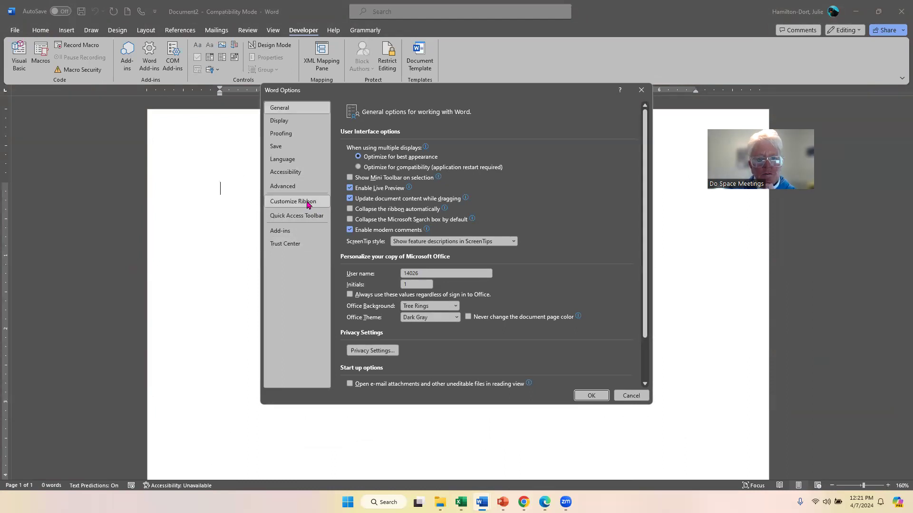
left_click(308, 205)
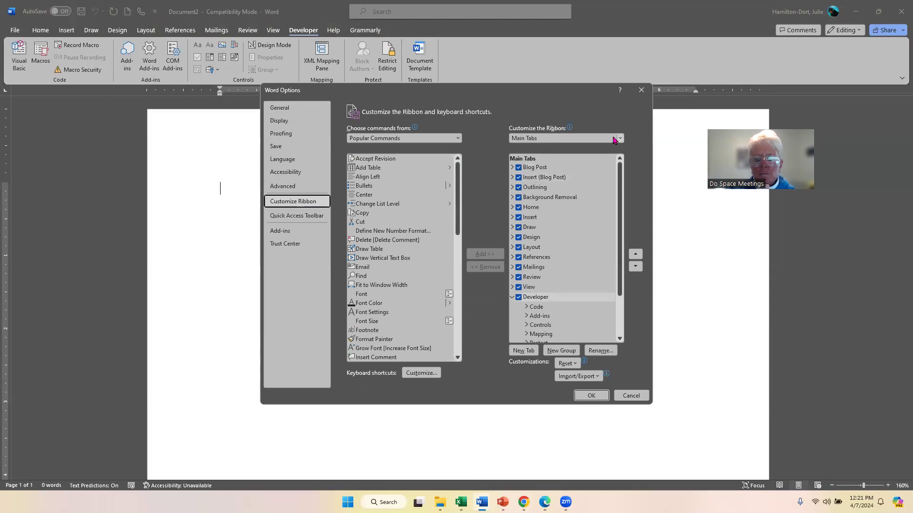
left_click(518, 297)
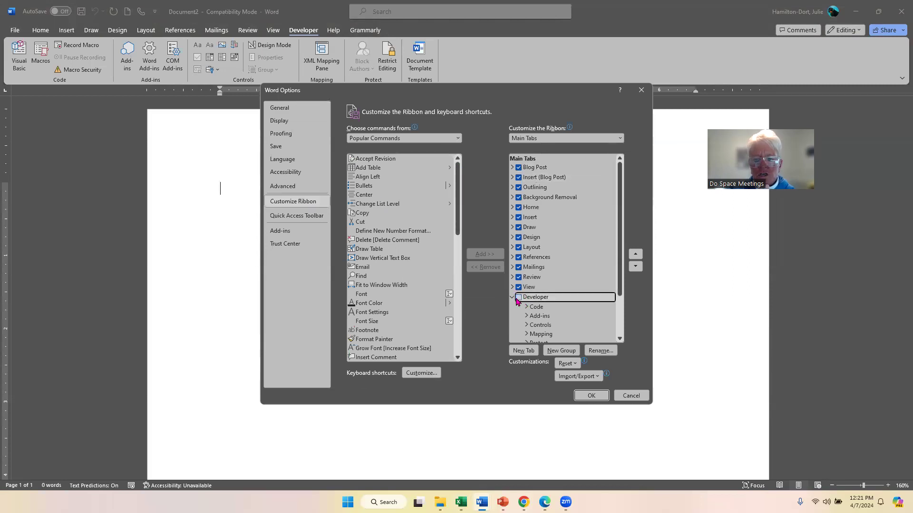
left_click(519, 298)
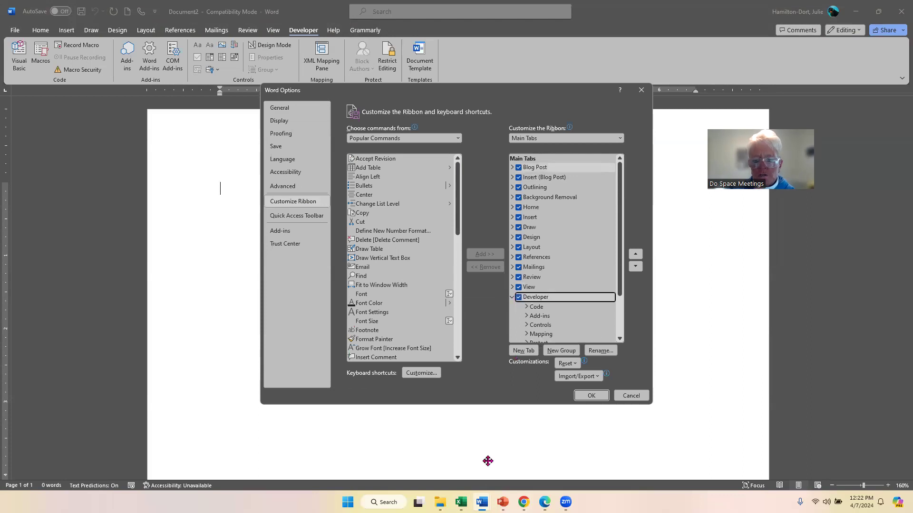
Confirm Word Options with OK so the Developer tab shows over Document2.
left_click(589, 394)
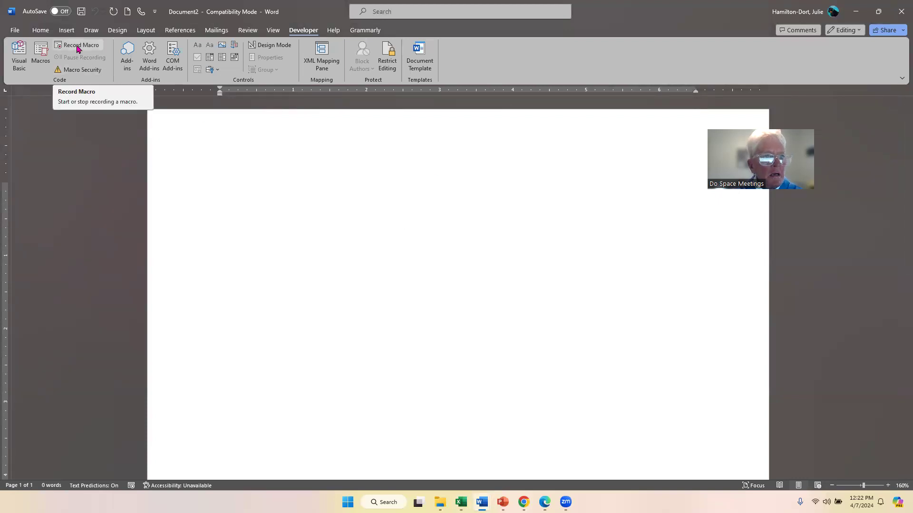
Try a macro named 'My Infor', which is rejected, cancel a toolbar-button setup, and stop recording.
left_click(78, 48)
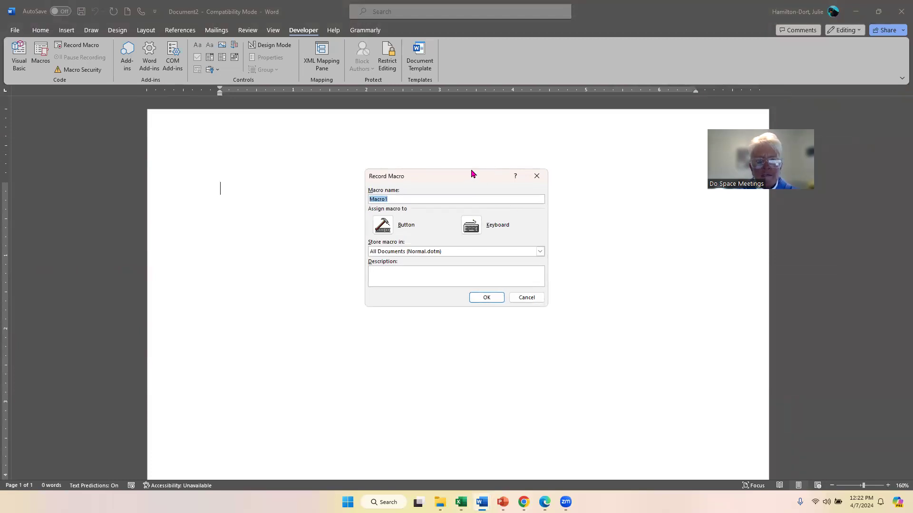
left_click_drag(473, 174, 450, 117)
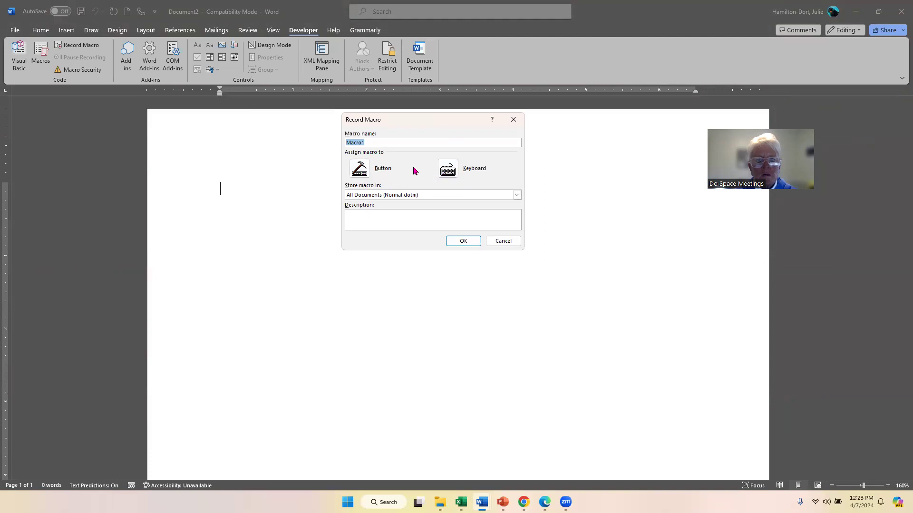
type("My Information")
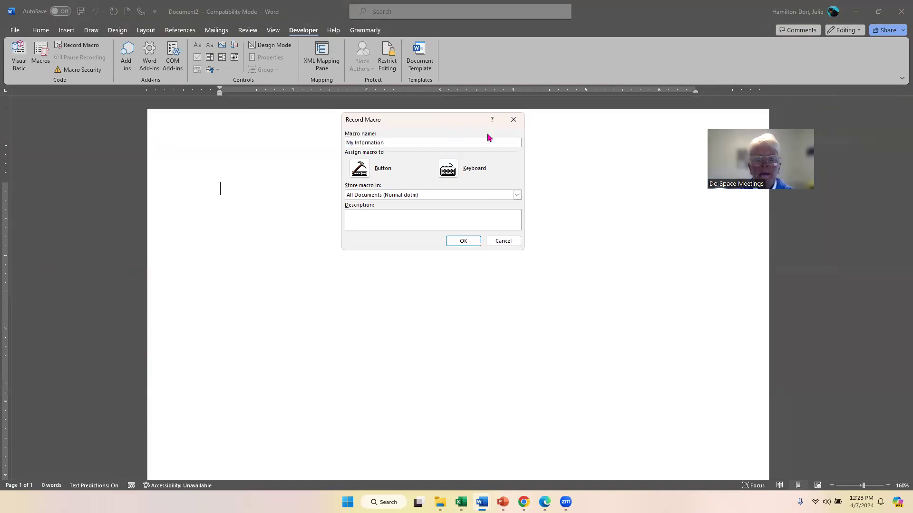
left_click(453, 172)
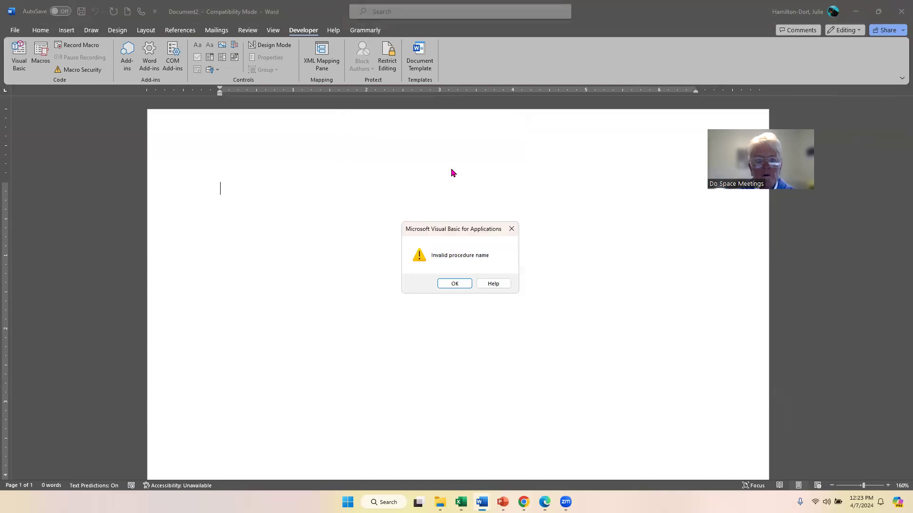
left_click(454, 284)
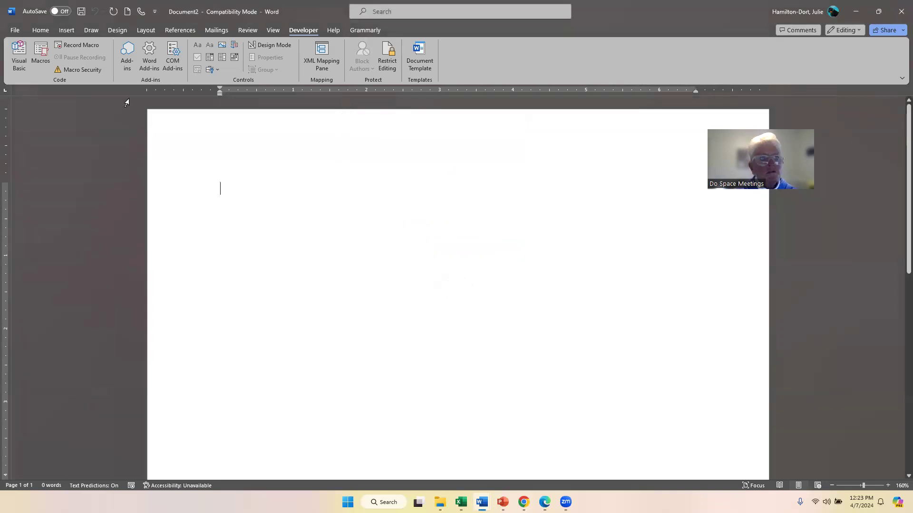
left_click(57, 45)
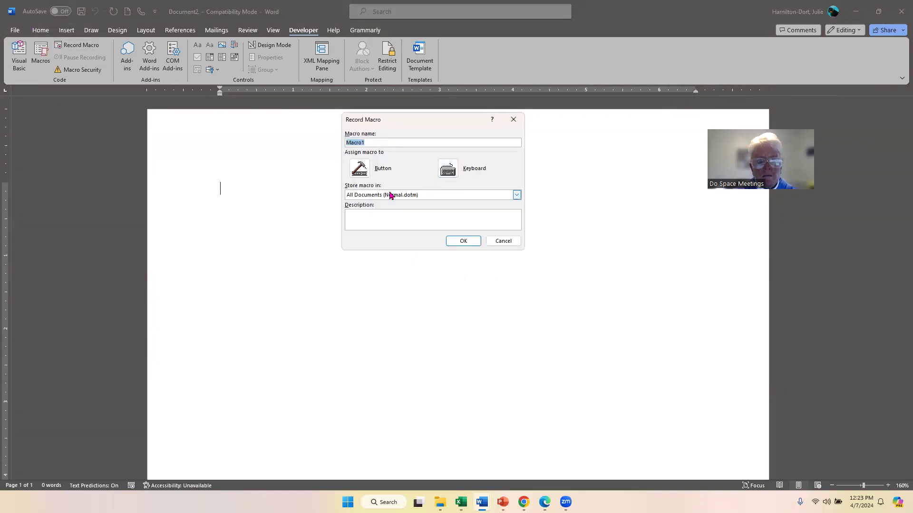
left_click(360, 168)
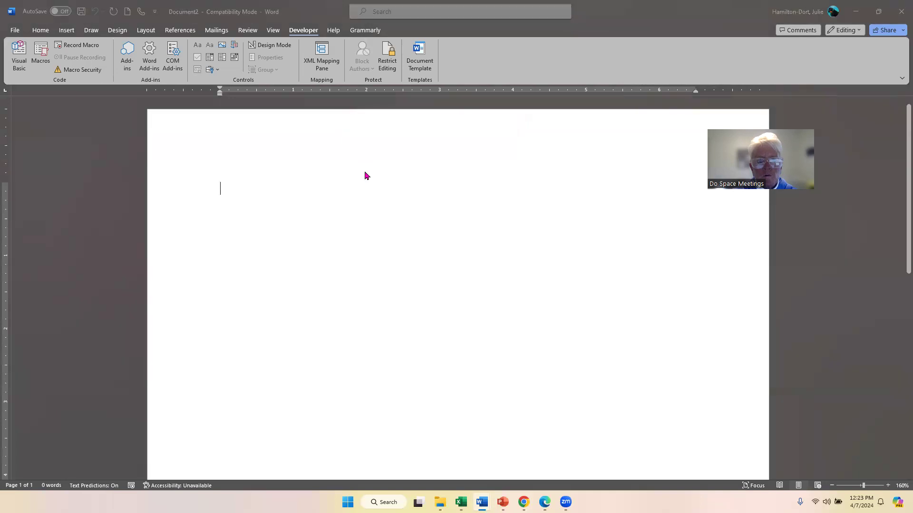
left_click(637, 394)
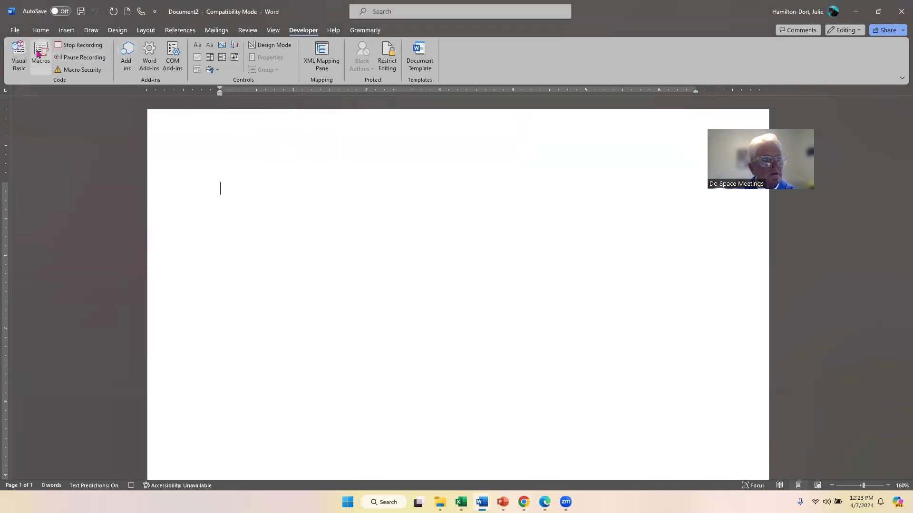
left_click(83, 45)
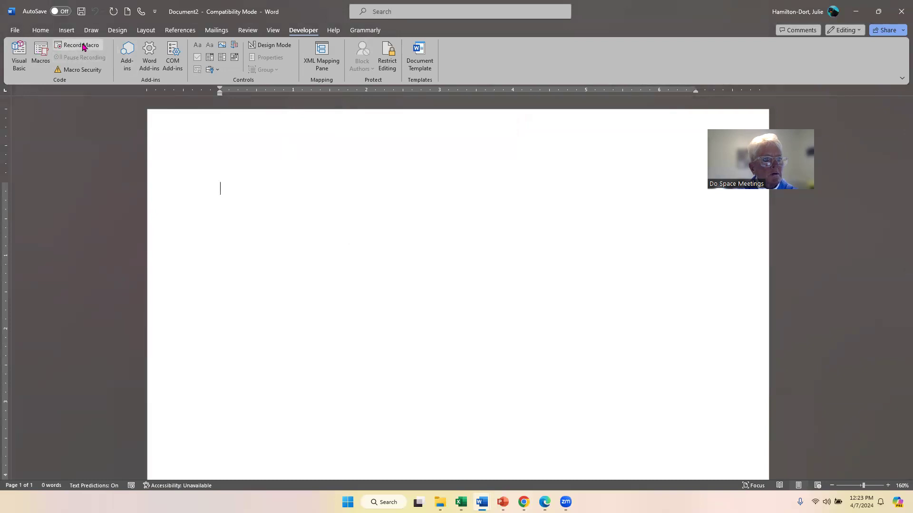
Start another macro recording with the Ctrl+J keyboard shortcut, then stop it straight away.
left_click(58, 45)
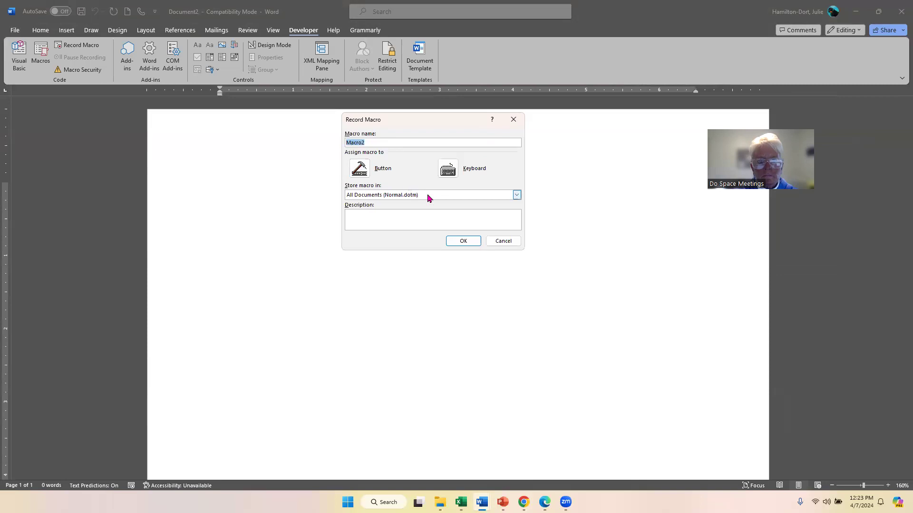
left_click(449, 171)
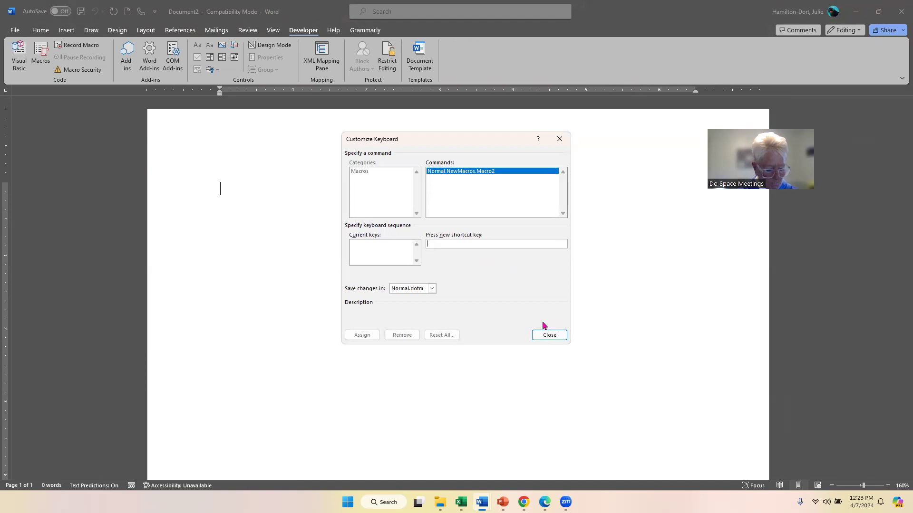
key("ctrl+j")
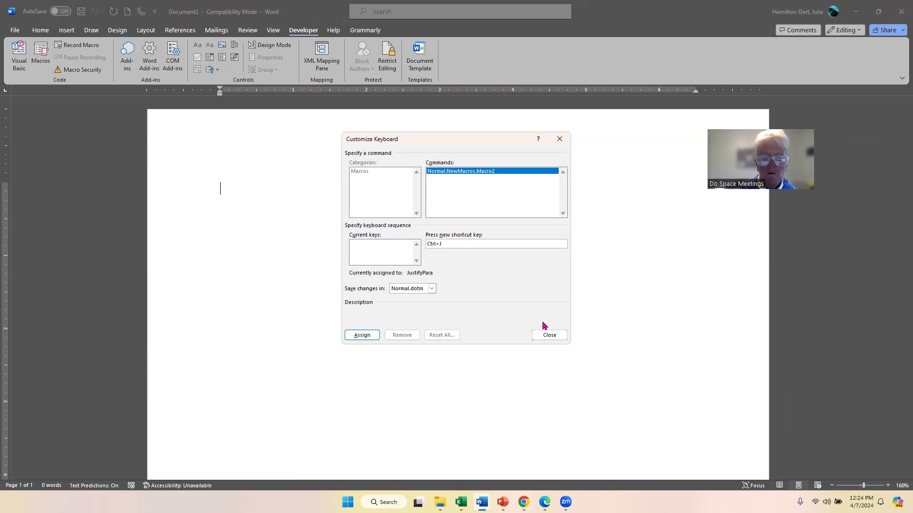
left_click(547, 338)
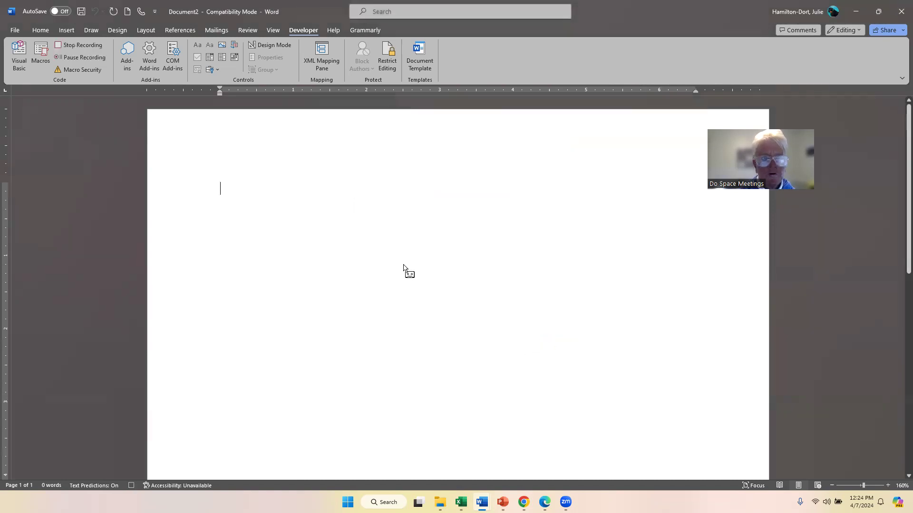
left_click(83, 45)
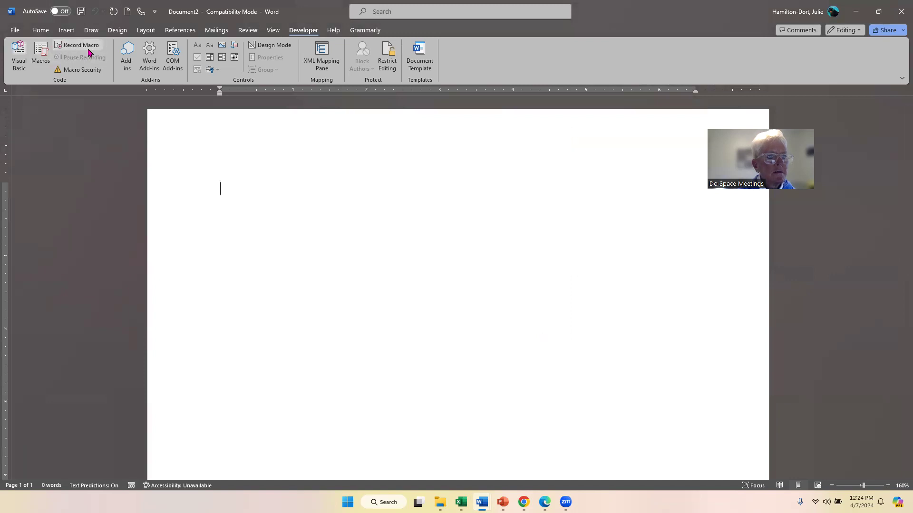
Enter the macro name 'My Signature' and dismiss the invalid procedure name error.
left_click(62, 46)
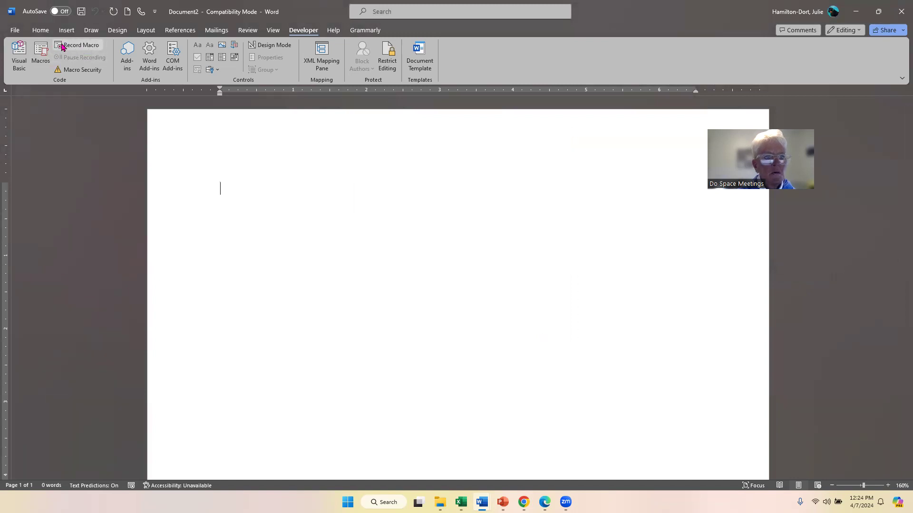
type("My")
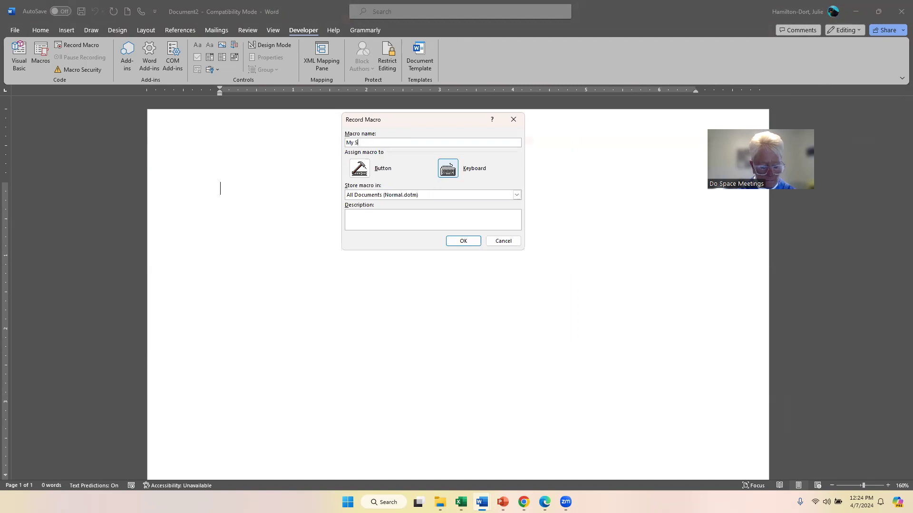
type("Signature")
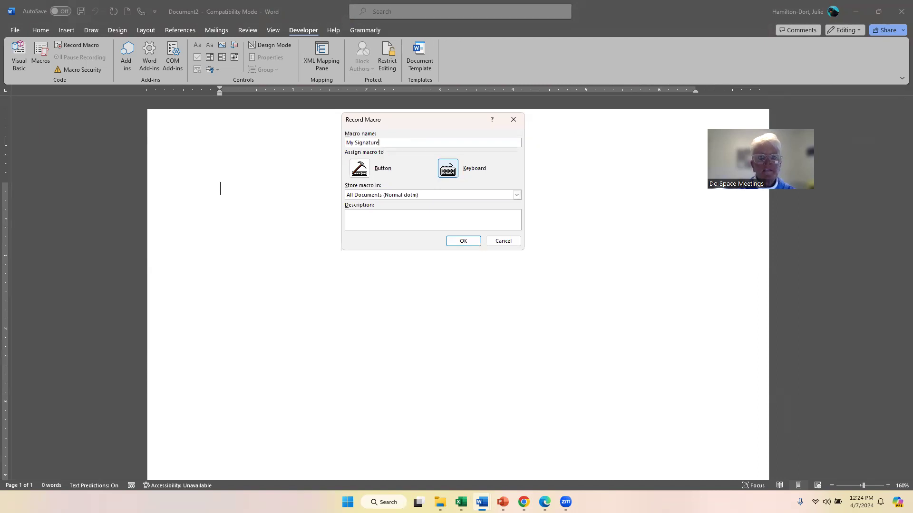
left_click(449, 170)
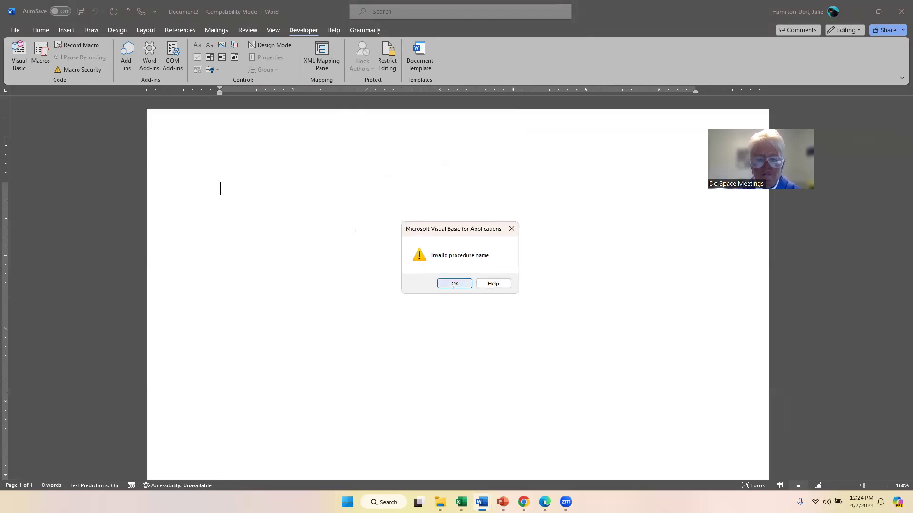
left_click(454, 284)
left_click(77, 46)
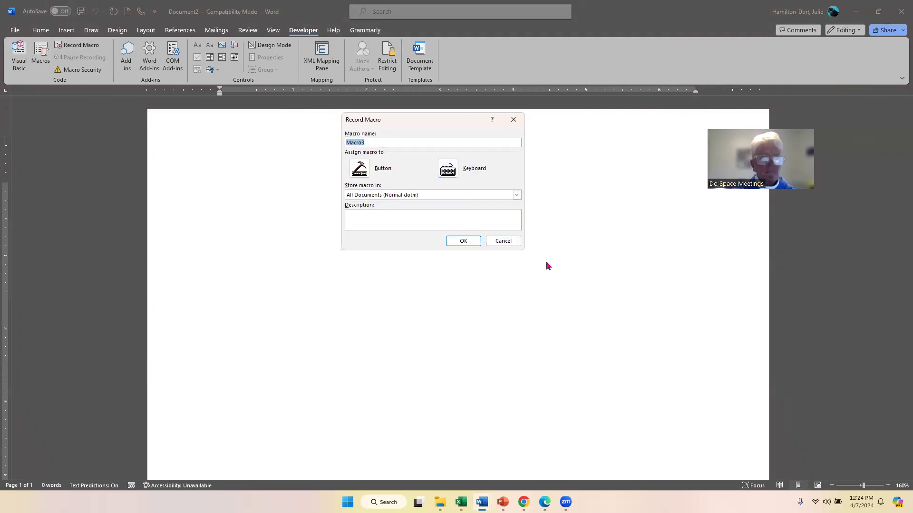
Retype the macro name, assign MySignature the Ctrl+J shortcut, and begin recording.
type("M")
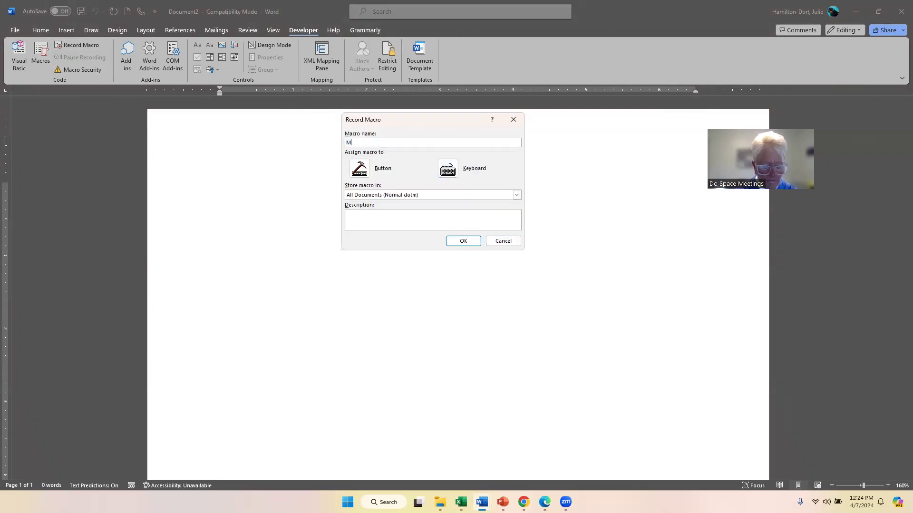
type("yInformnaiot")
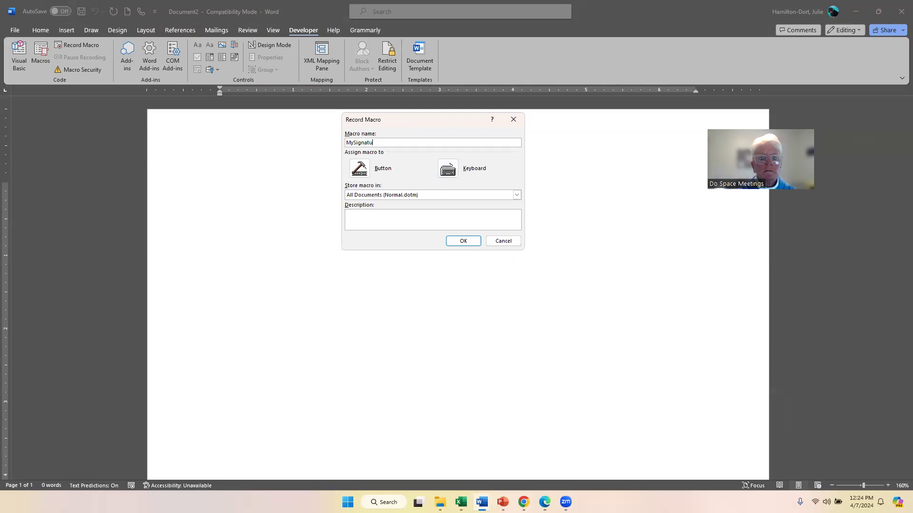
left_click(447, 171)
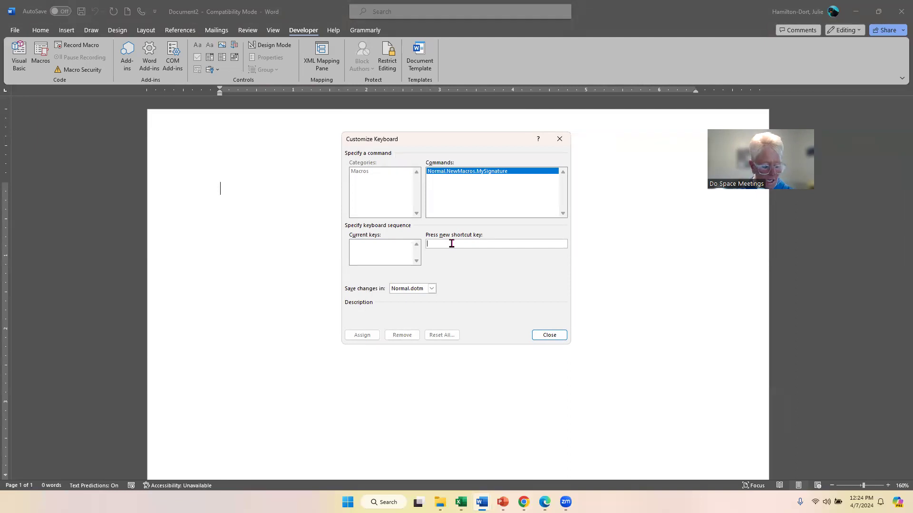
key("ctrl+j")
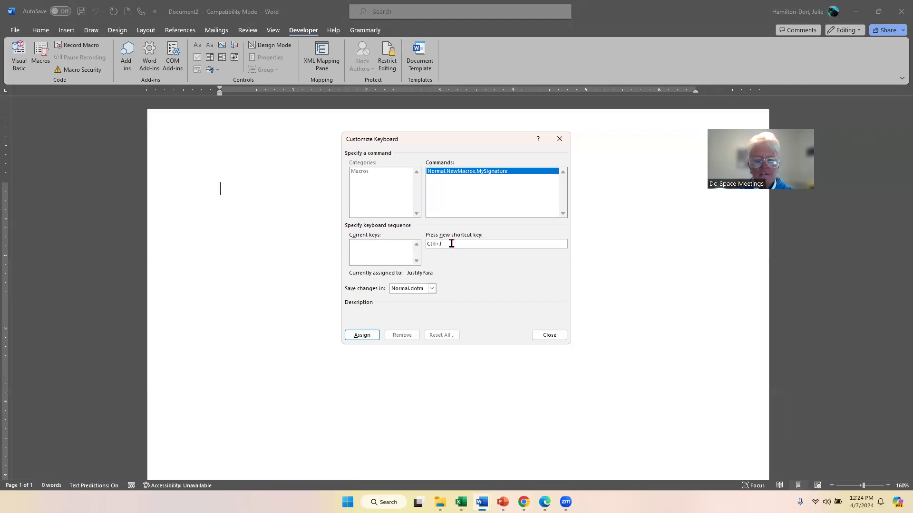
left_click(362, 335)
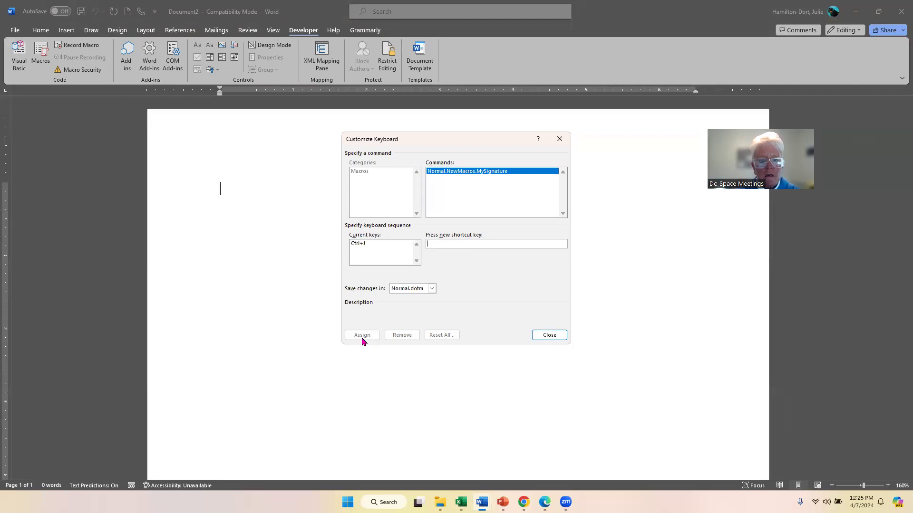
left_click(560, 336)
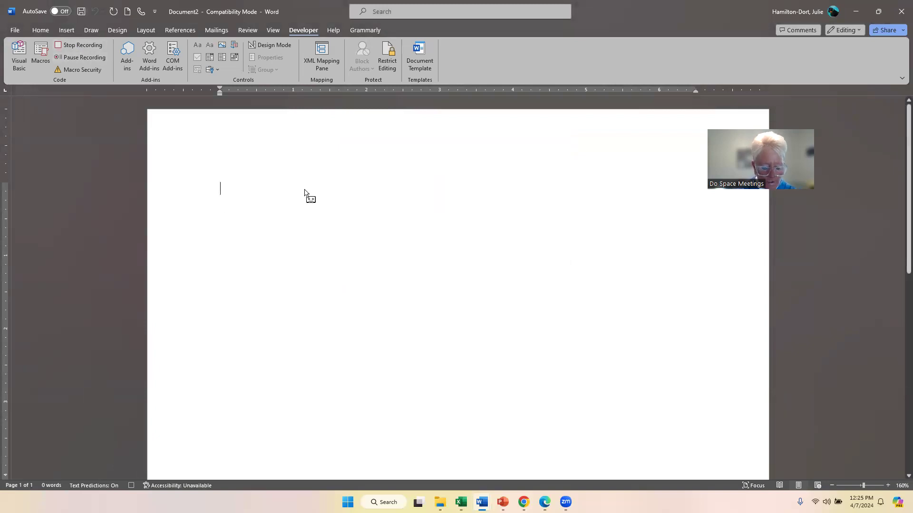
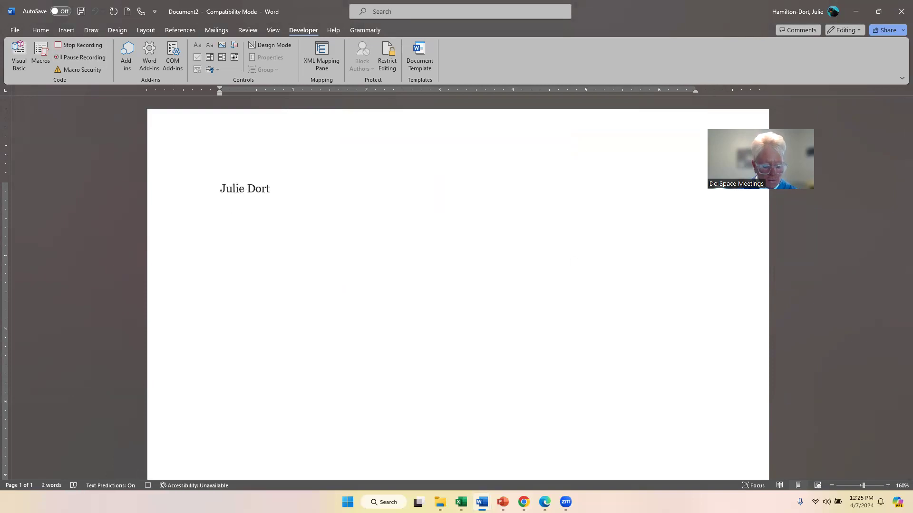
Type the person's name, 'DoSpace Mentor' and the phone number on separate lines, then stop recording.
key("Return")
type("D")
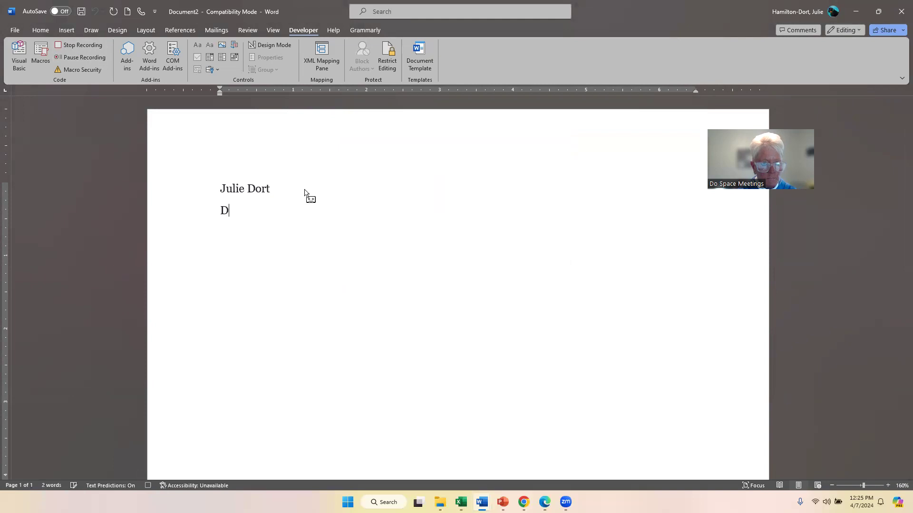
type("oSpace ")
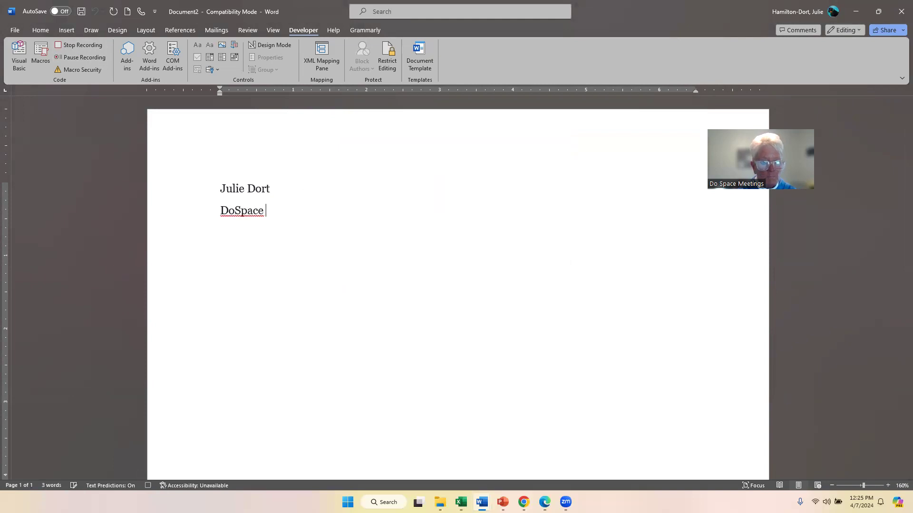
type("Mentor ")
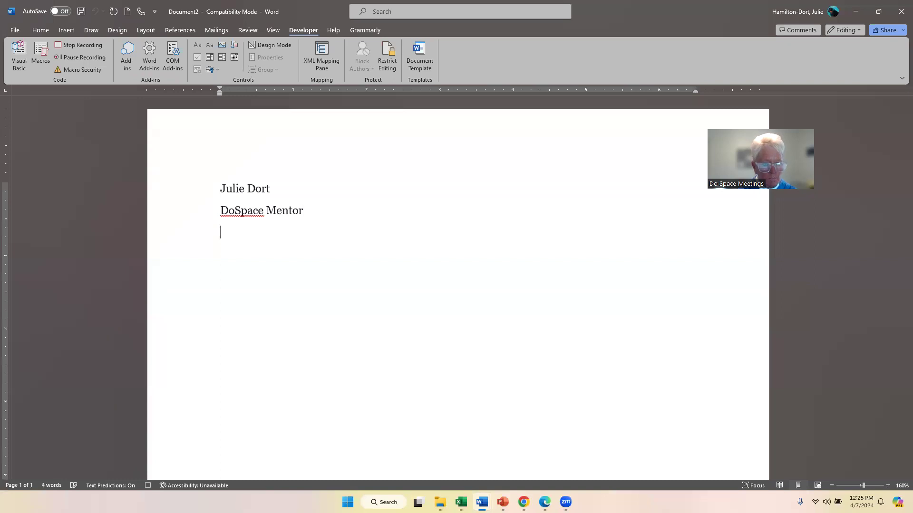
type("333-444-5555")
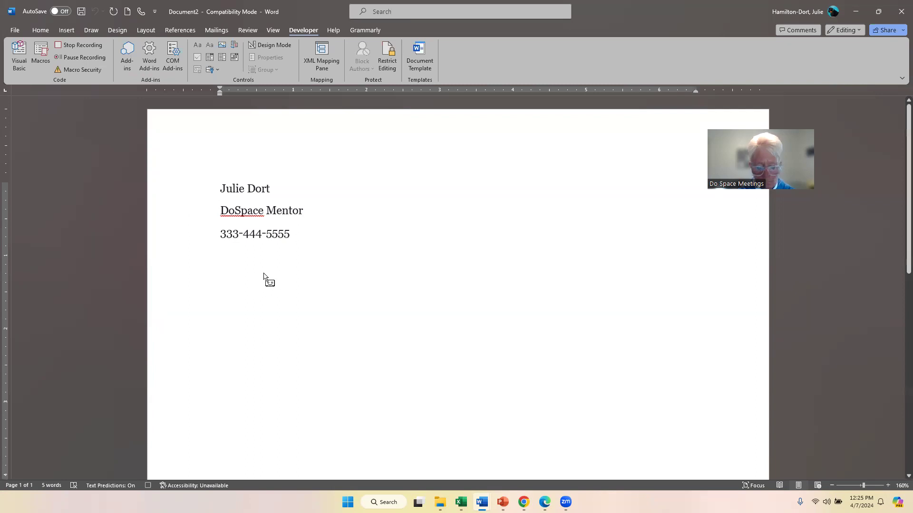
key("Return")
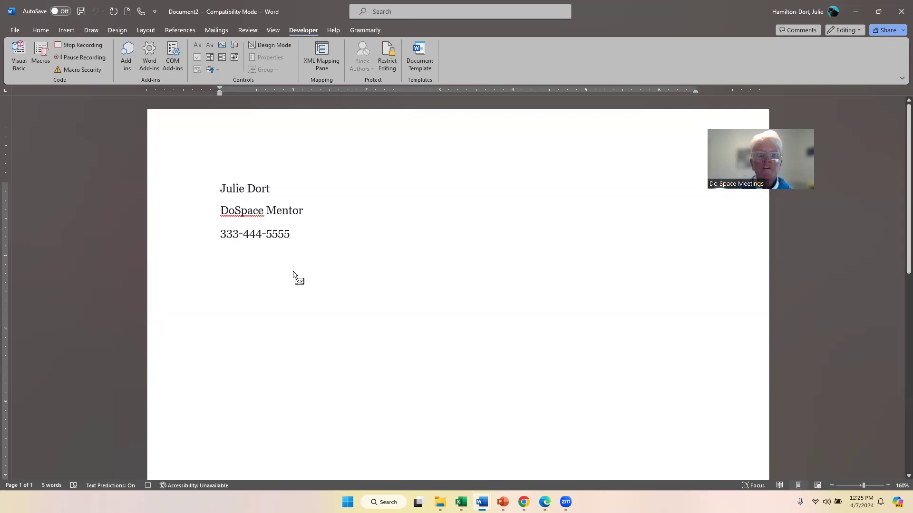
left_click(78, 45)
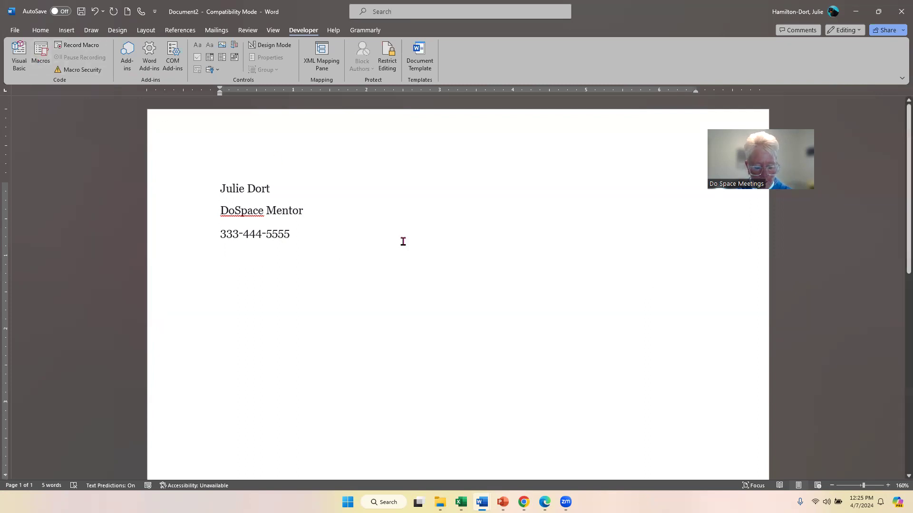
Insert the signature with the macro, clear the page, then insert two blocks separated by a blank line.
key("ctrl+shift+j")
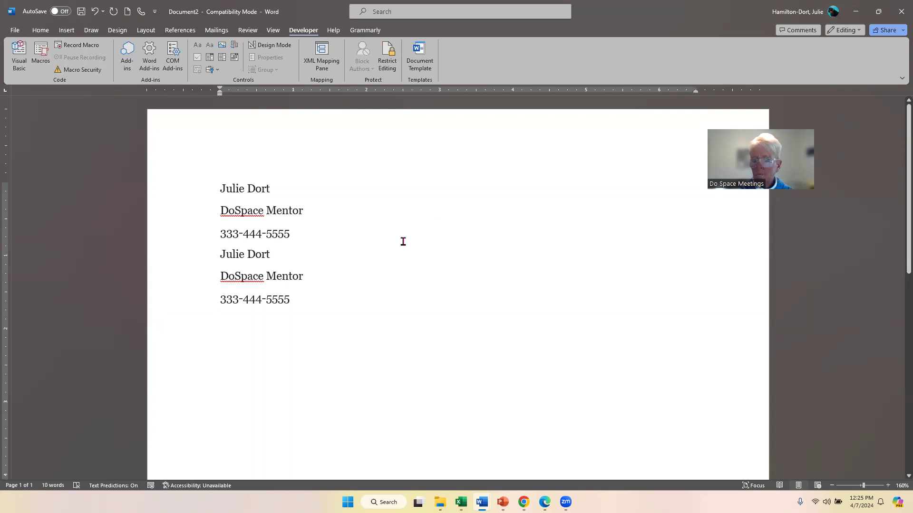
left_click(300, 232)
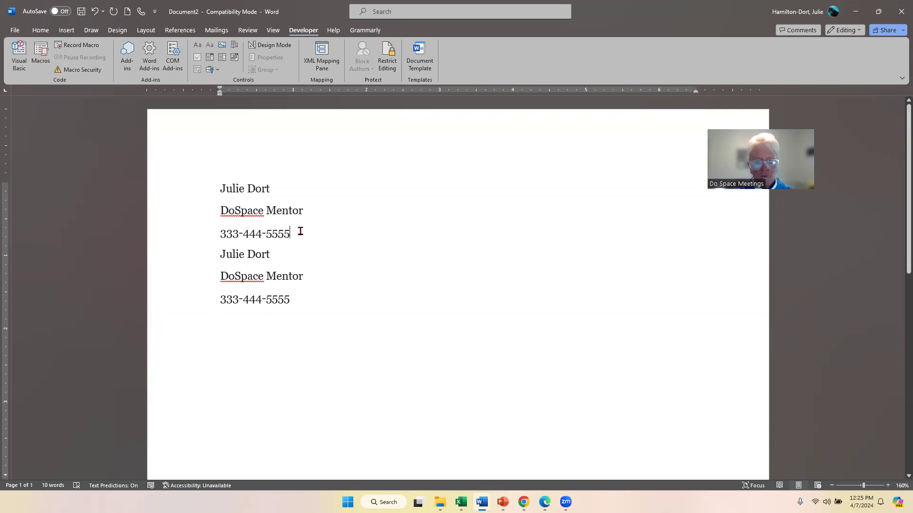
key("Return")
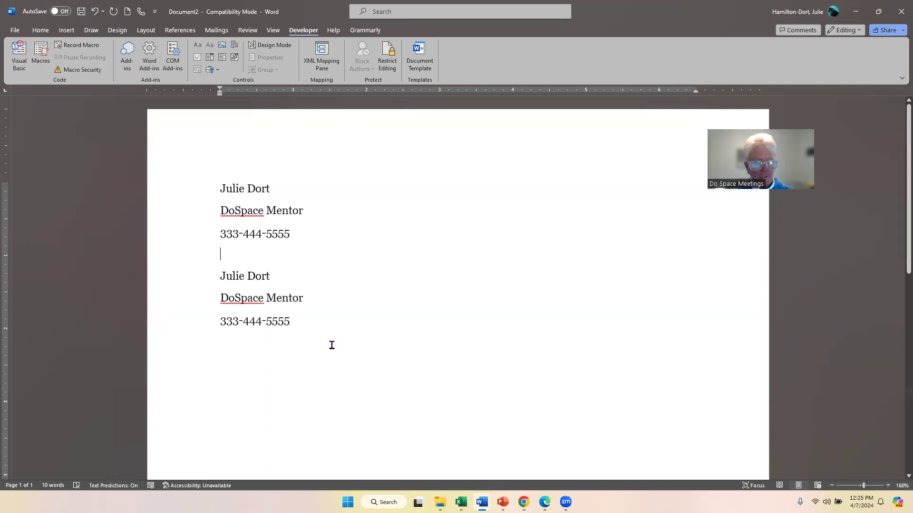
key("ctrl+a")
key("Delete")
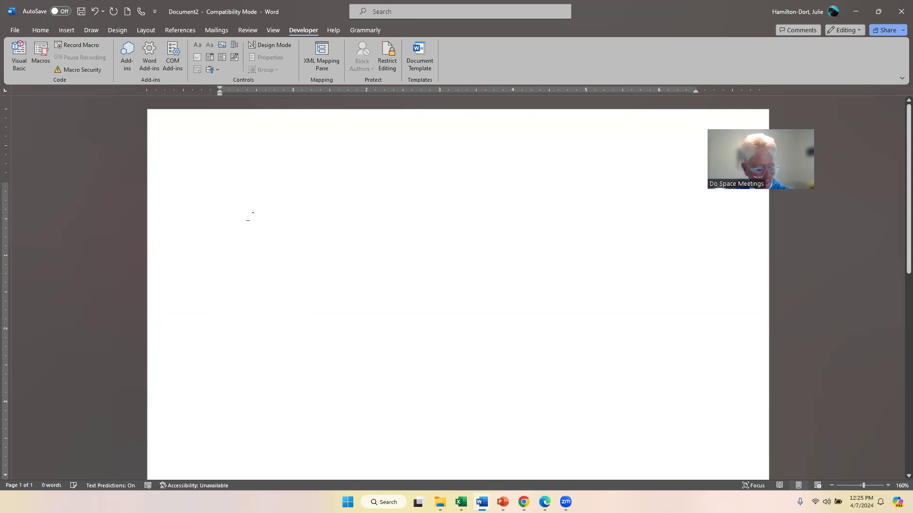
key("ctrl+v")
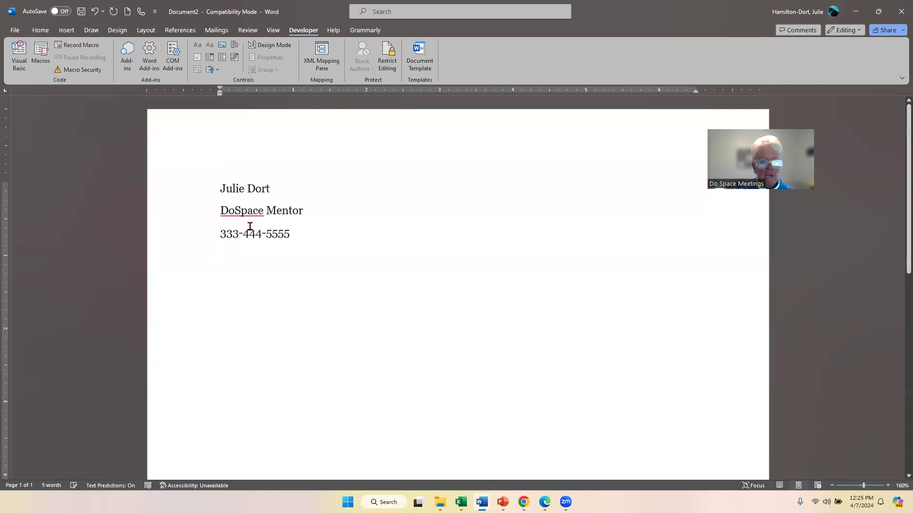
key("Return")
key("Return")
key("ctrl+v")
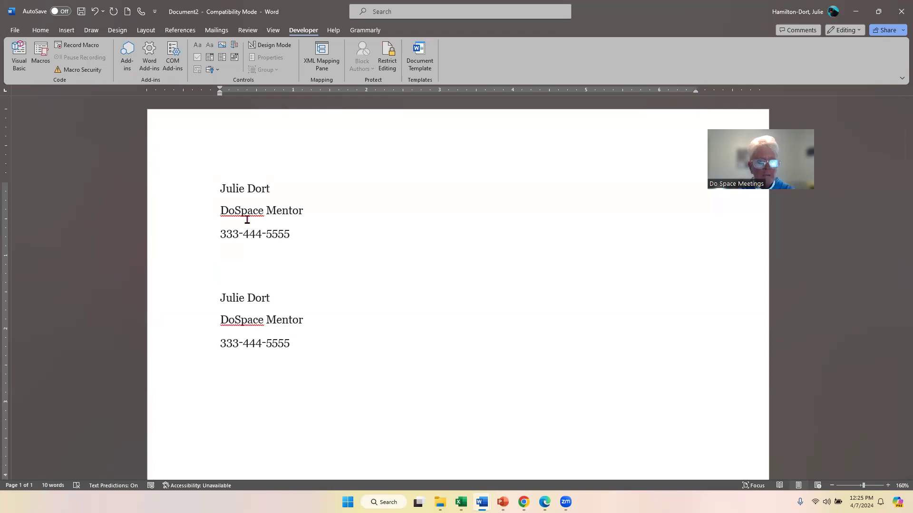
Select both signature blocks and delete them, leaving the page empty.
left_click_drag(310, 341, 173, 167)
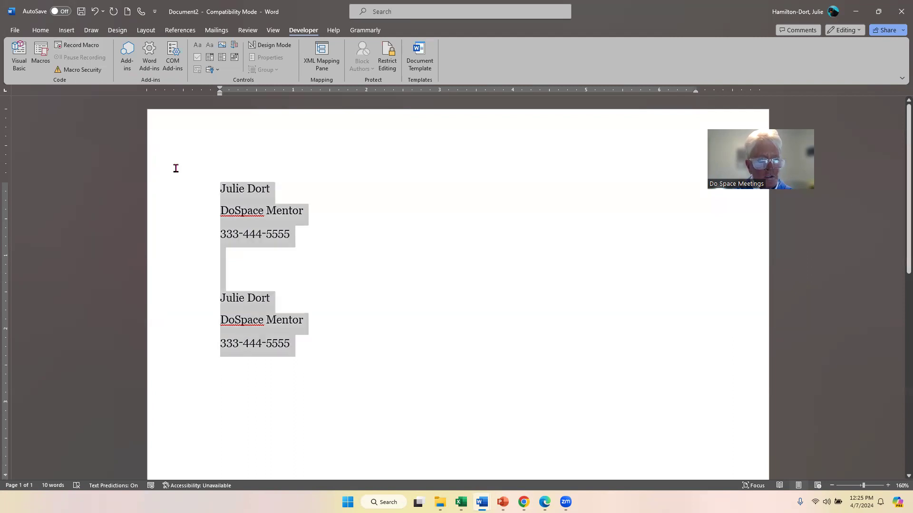
key("Delete")
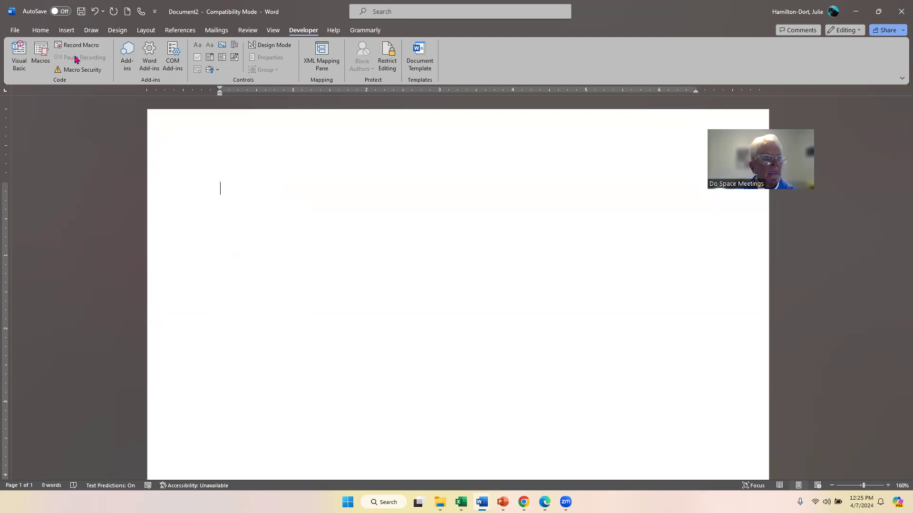
left_click(79, 45)
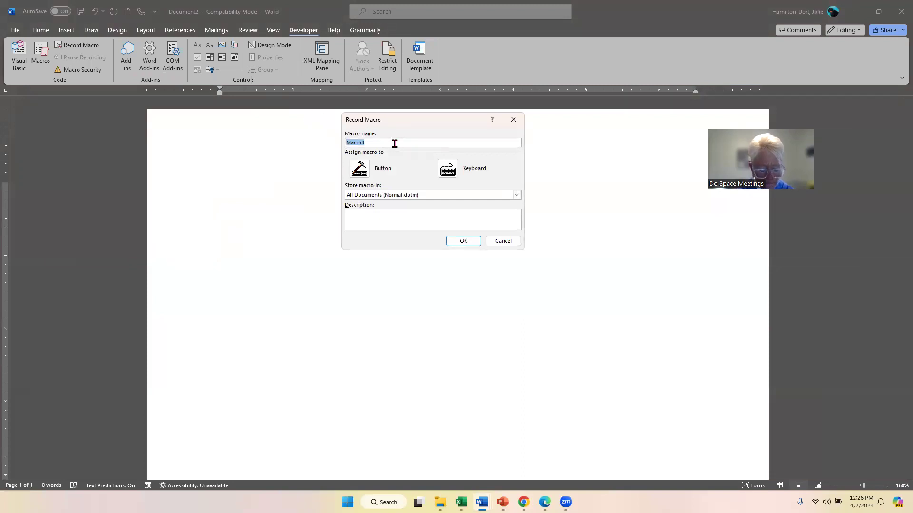
Name the new macro 'Example', assign it Ctrl+Shift+J, and begin recording.
type("Example")
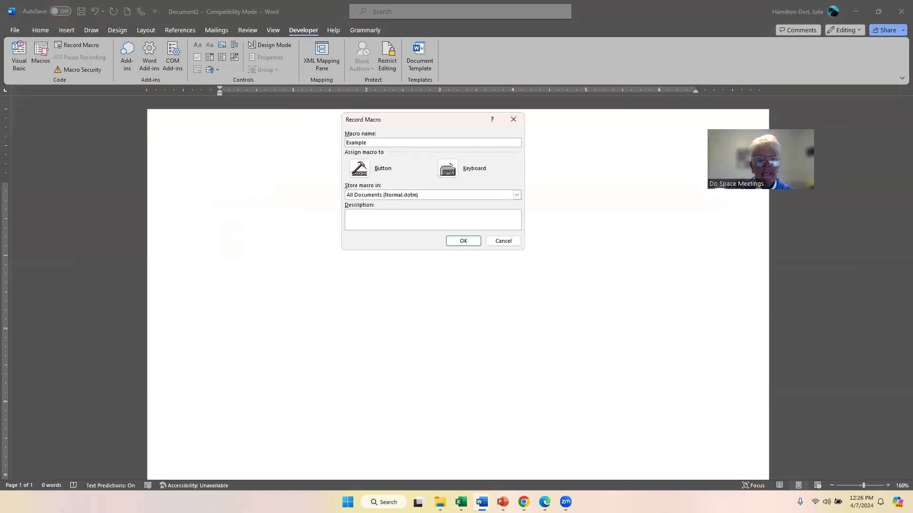
left_click(447, 168)
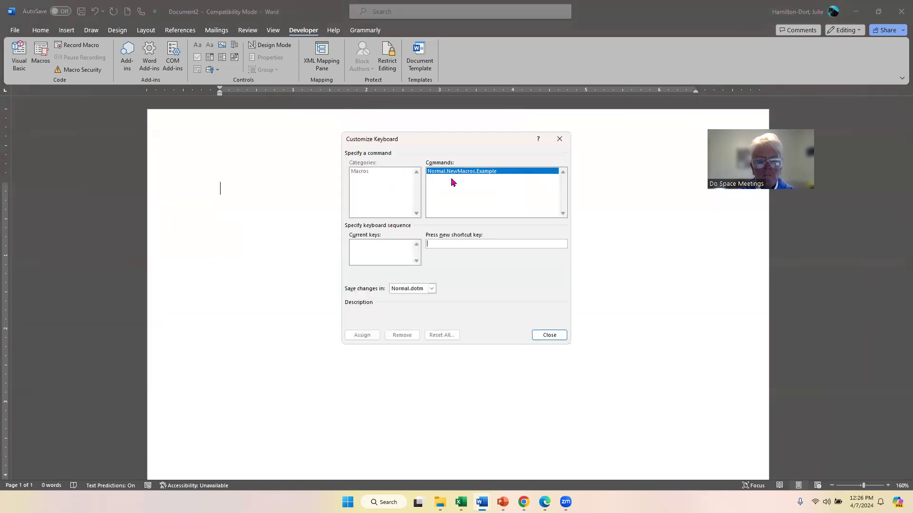
key("ctrl+shift+j")
left_click(374, 338)
left_click(548, 335)
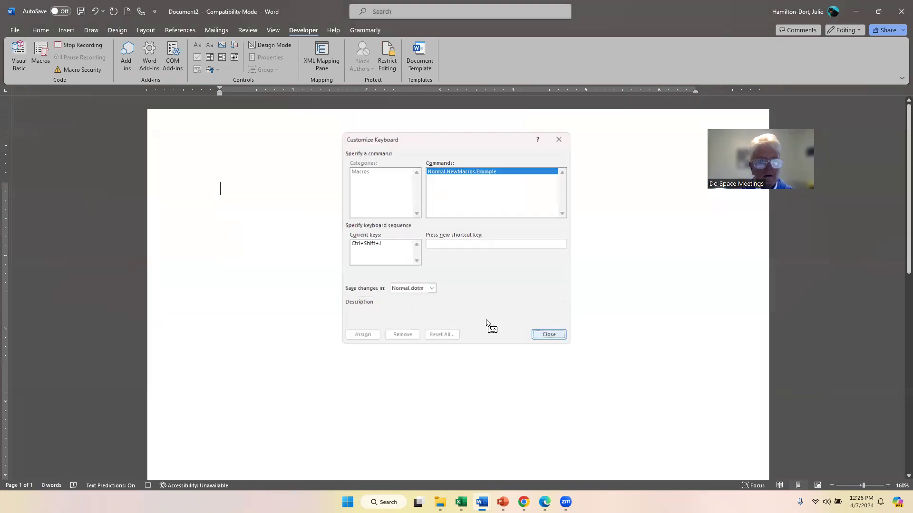
Type 'This is an example of a macro in MS Word.', select it, and grow the font to 22.
left_click(33, 30)
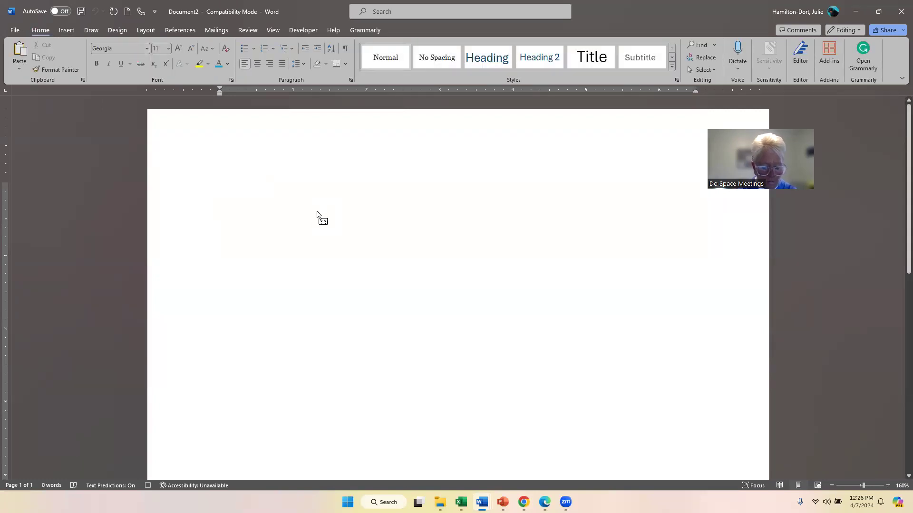
type("Thi")
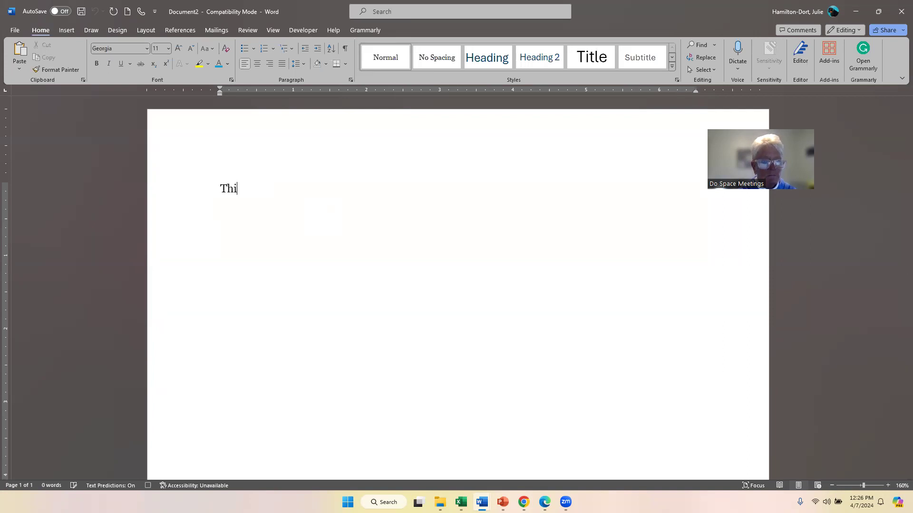
type("s is an ex")
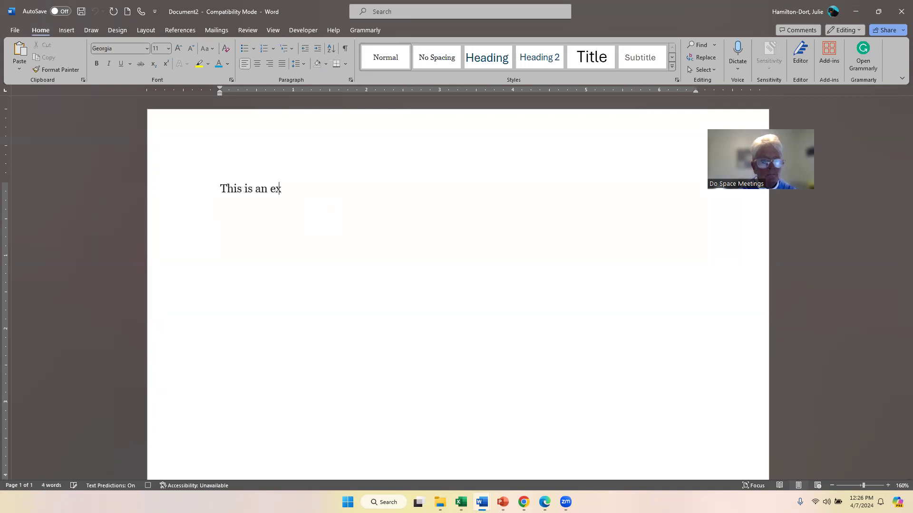
type("ample of a m")
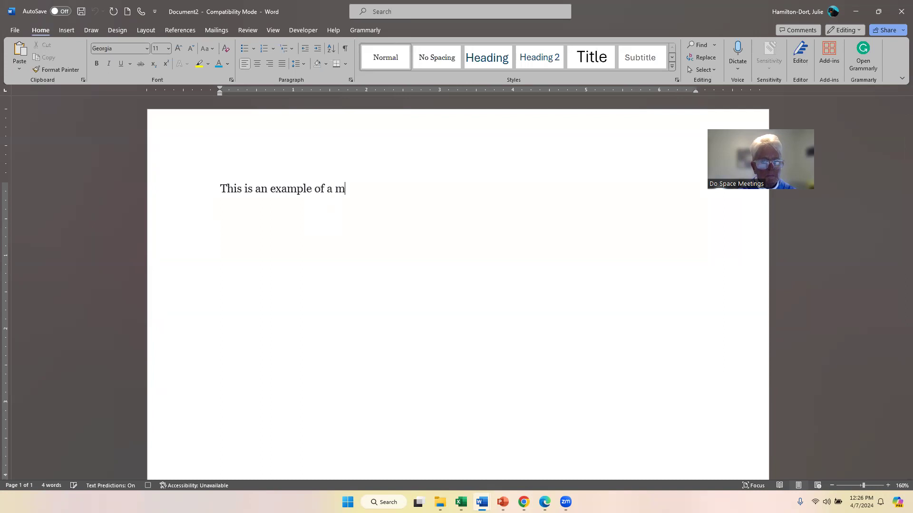
type("acro in MS Word.")
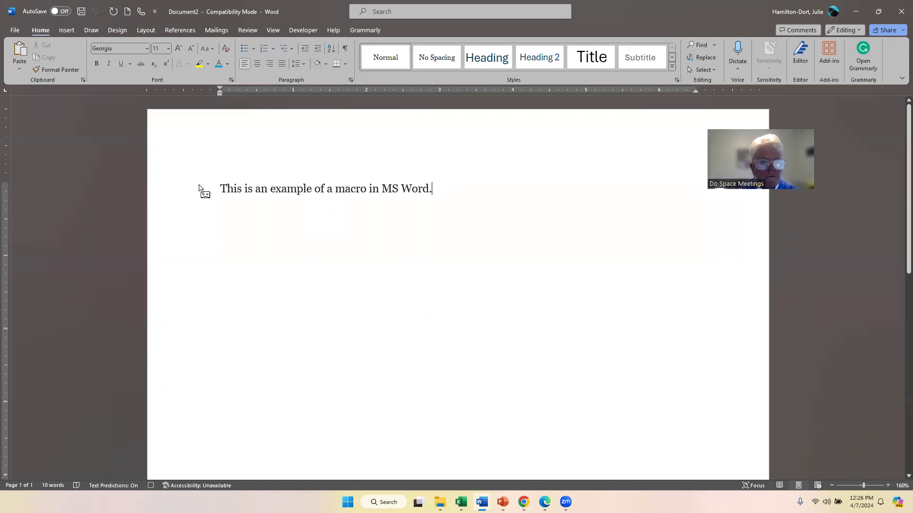
key("ctrl+a")
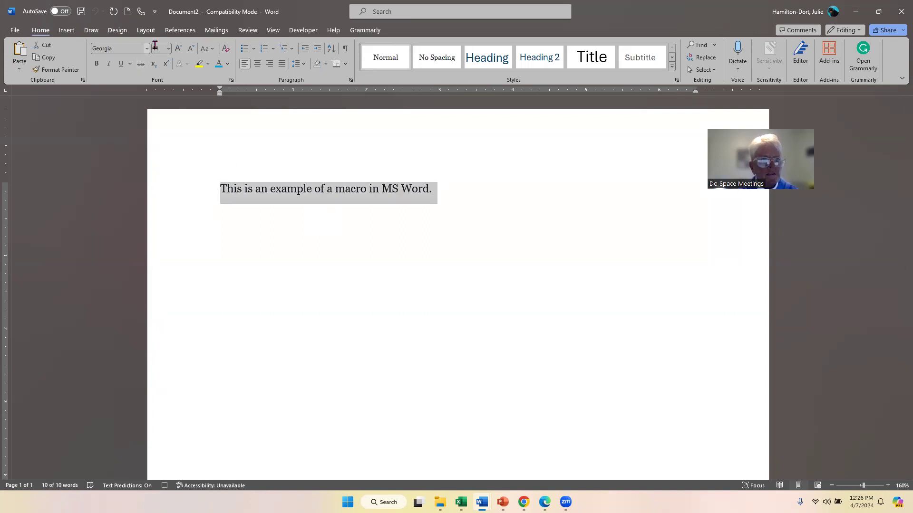
left_click(177, 49)
left_click(177, 49)
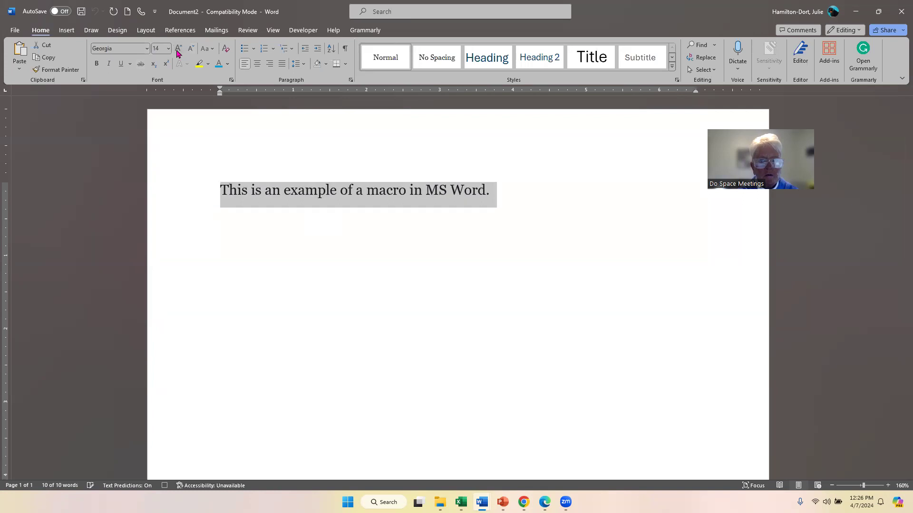
left_click(177, 50)
left_click(177, 50)
left_click(178, 50)
left_click(177, 50)
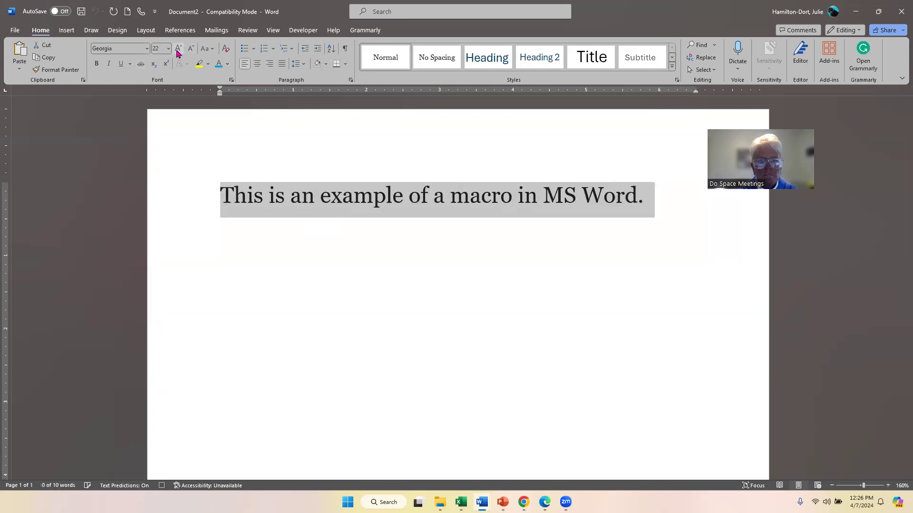
Make the sentence pink, bold and italic, then shrink it to 20 pt.
left_click(228, 64)
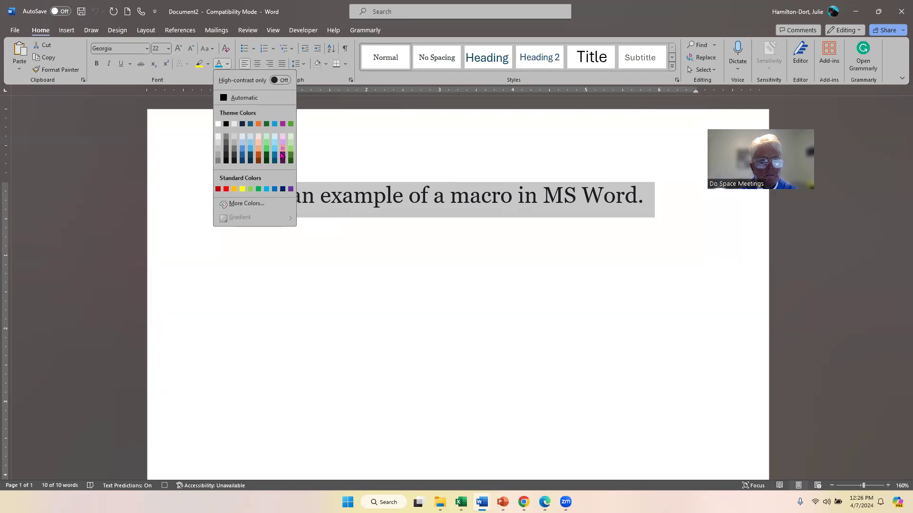
left_click(282, 155)
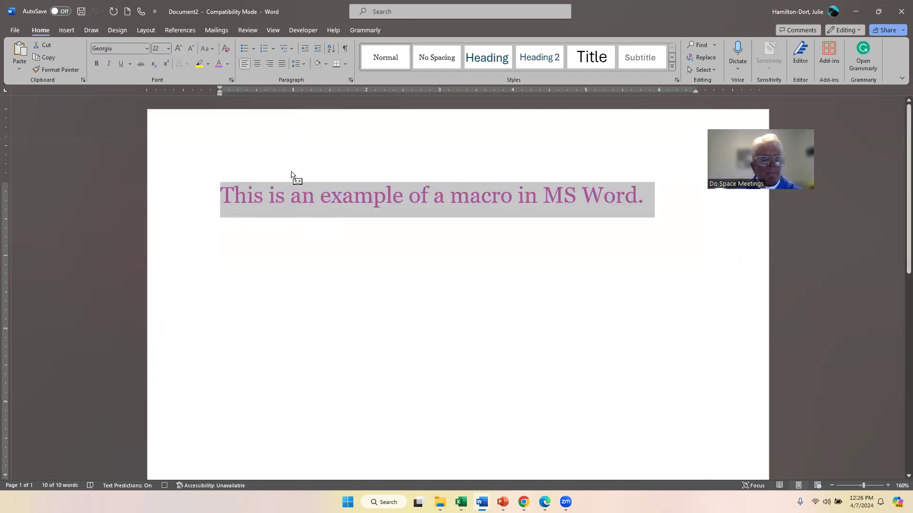
left_click(98, 68)
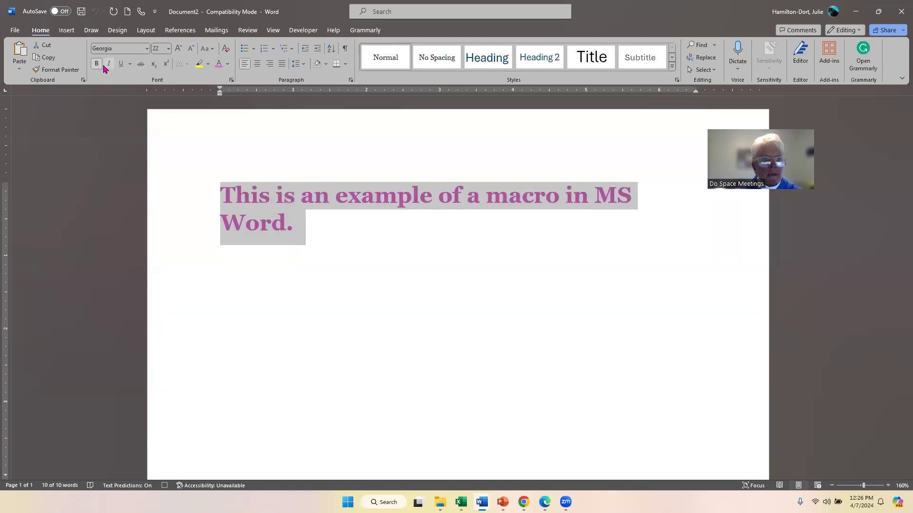
left_click(103, 66)
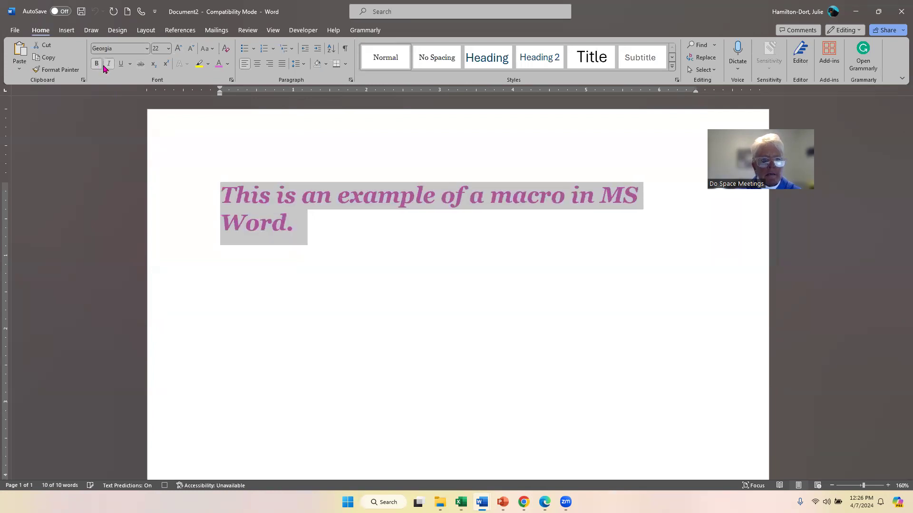
left_click(190, 49)
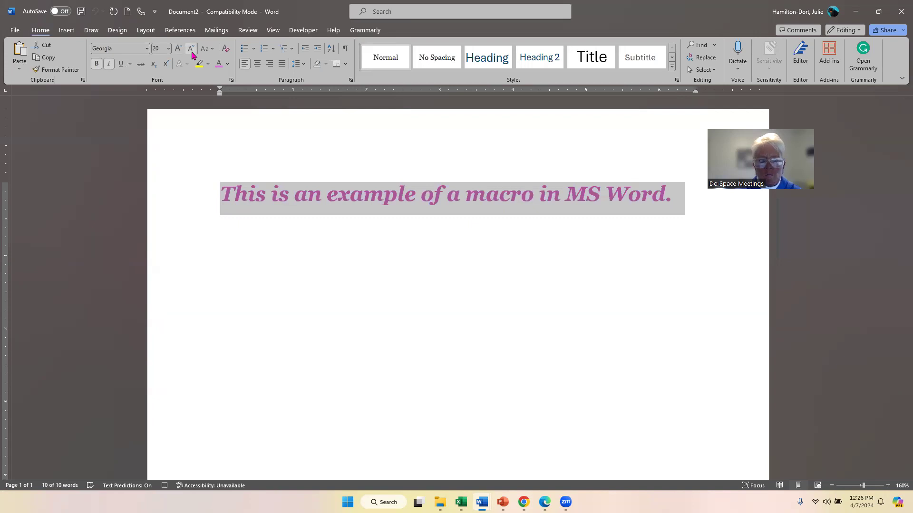
left_click(295, 32)
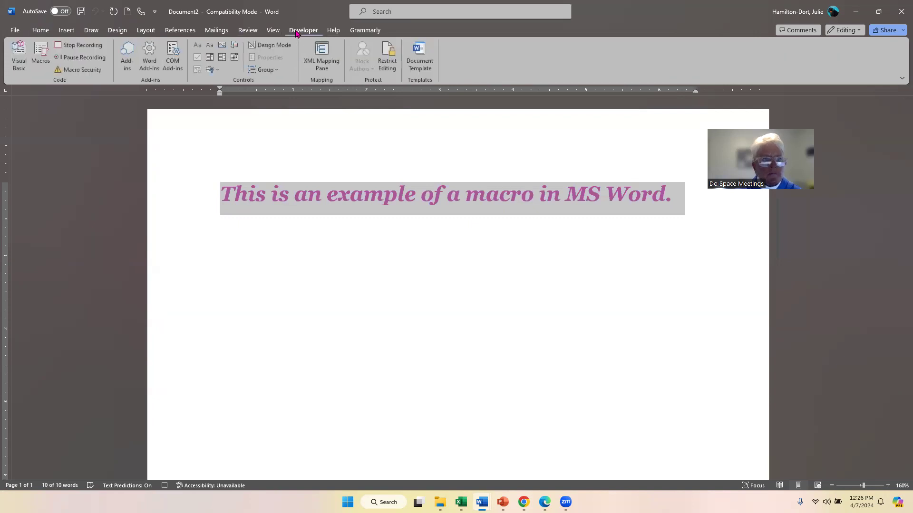
Stop recording, delete the formatted sentence, restore it as plain black text, and open the Macros list.
left_click(80, 46)
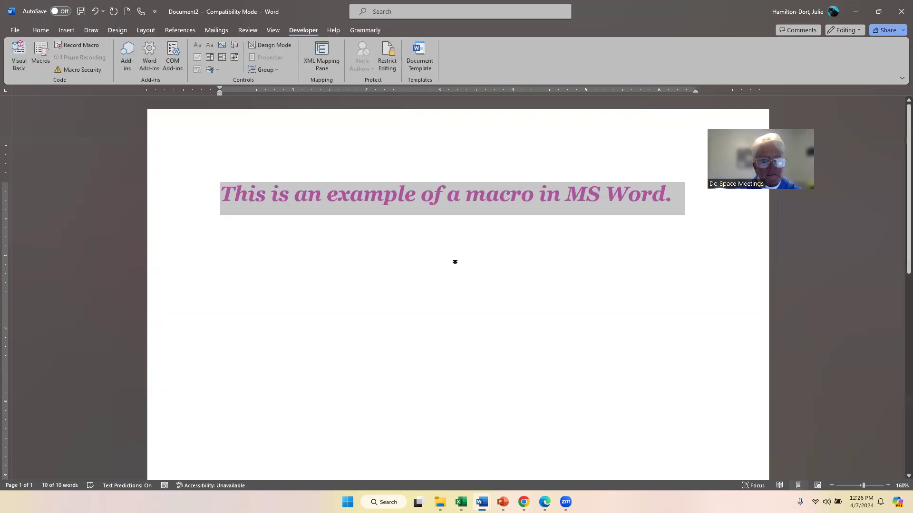
key("Delete")
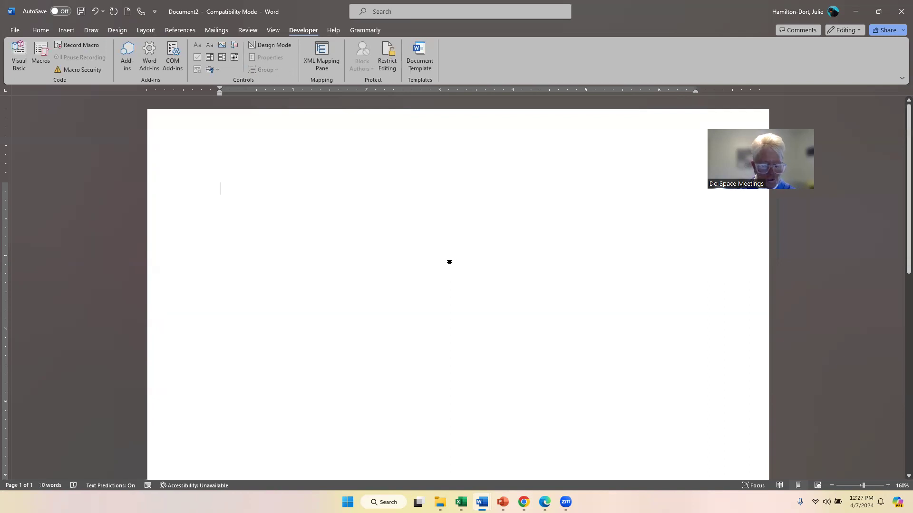
key("ctrl+alt+m")
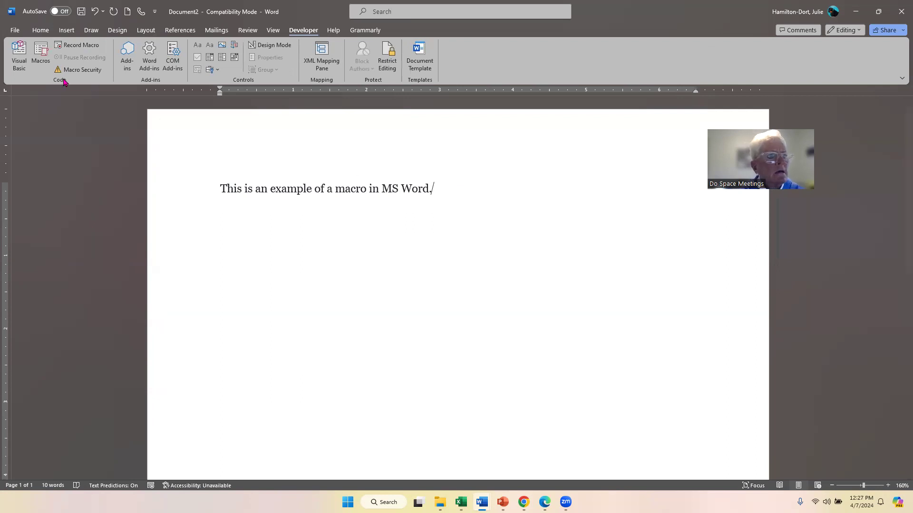
left_click(41, 49)
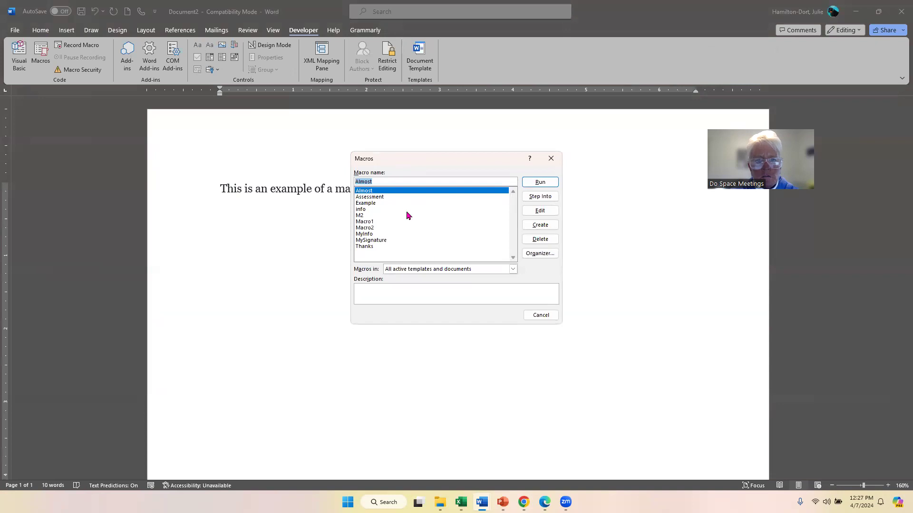
Run the Example macro from the Macros list.
left_click(380, 198)
left_click(382, 222)
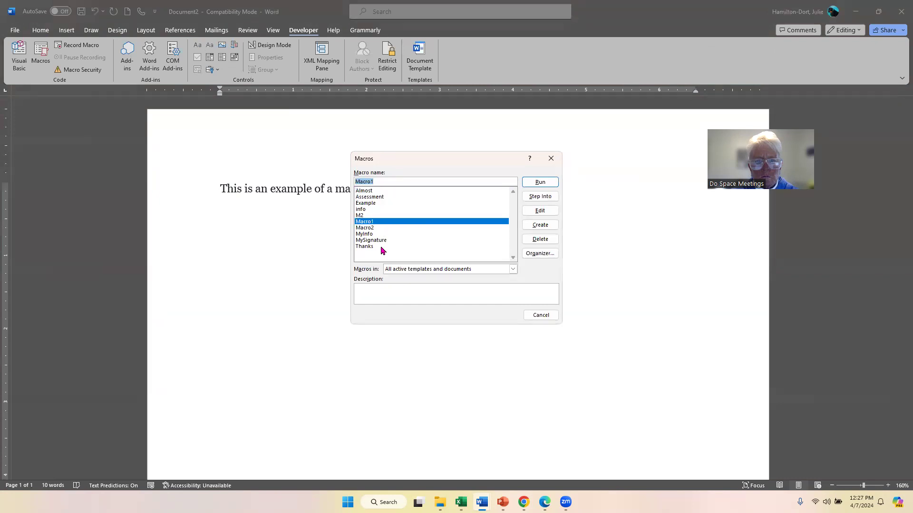
left_click(384, 204)
left_click(543, 182)
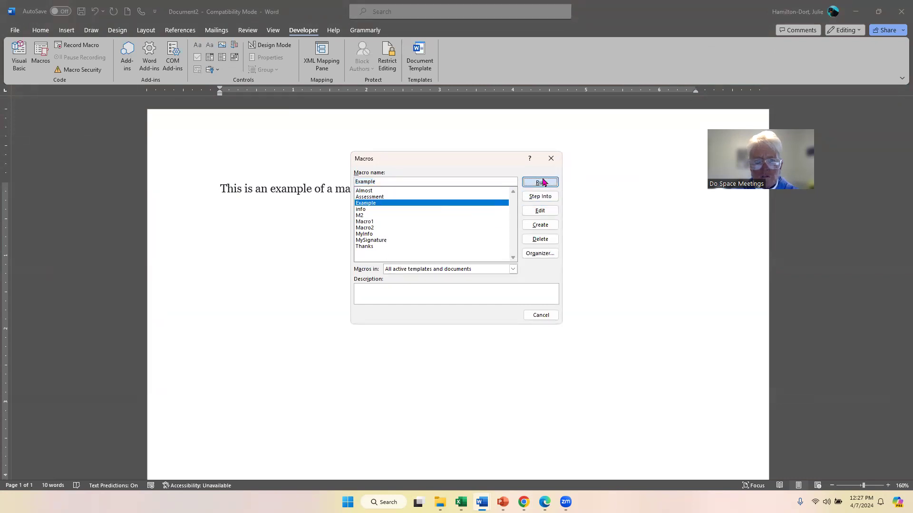
Move the bold italic pink sentence onto its own line and reopen the Macros list.
left_click(456, 195)
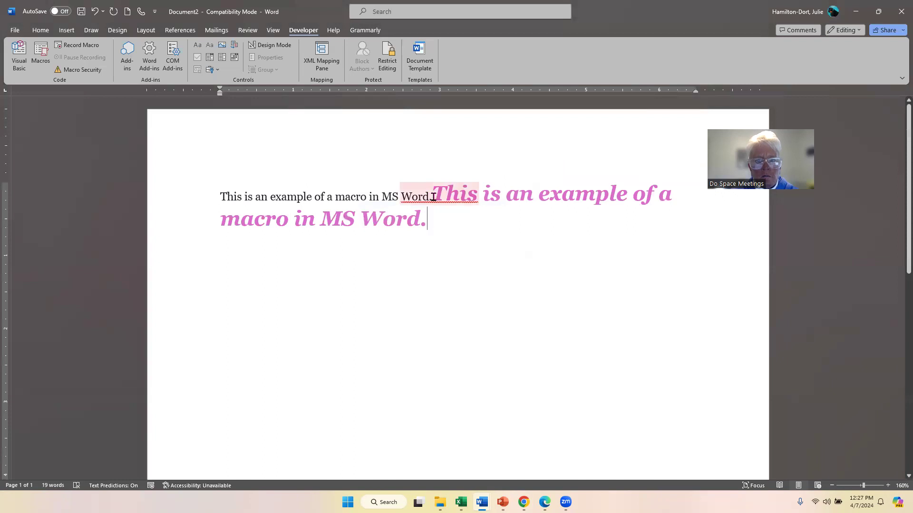
key("Return")
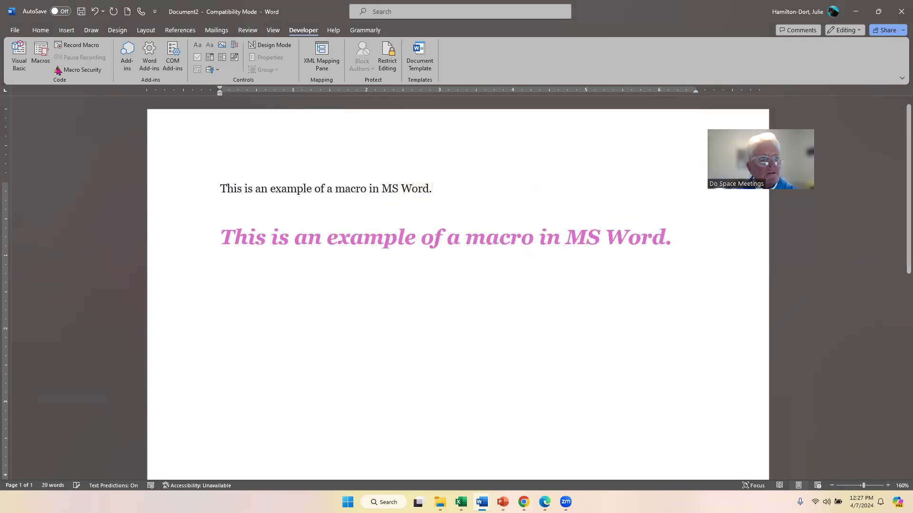
left_click(41, 55)
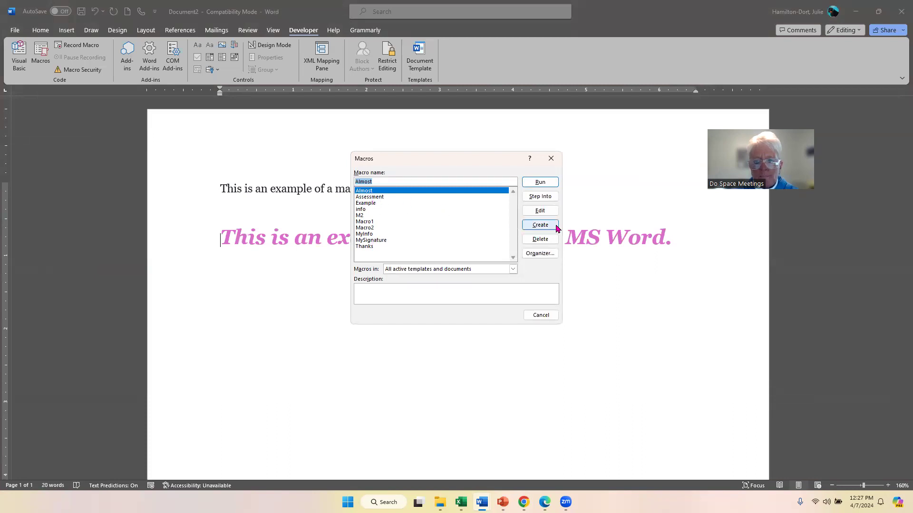
Delete the Almost, Assessment, M2 and Macro1 macros.
left_click(543, 241)
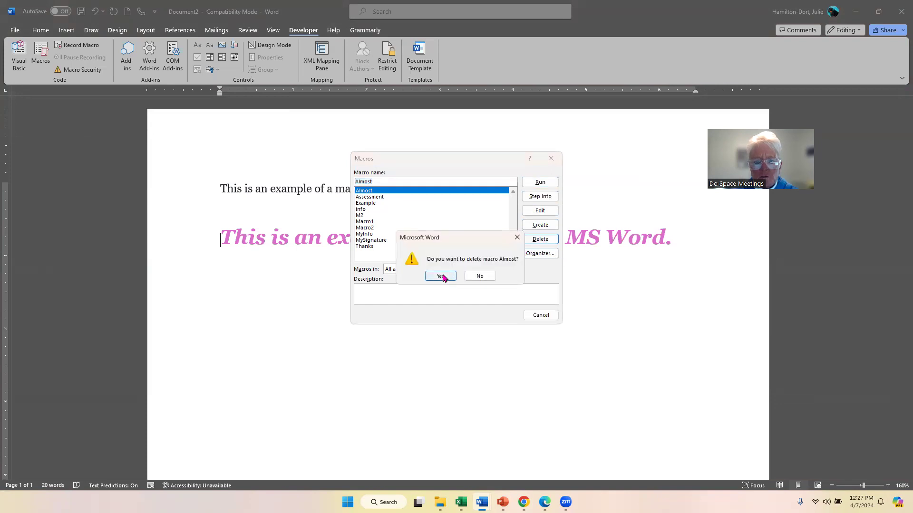
left_click(442, 277)
left_click(527, 242)
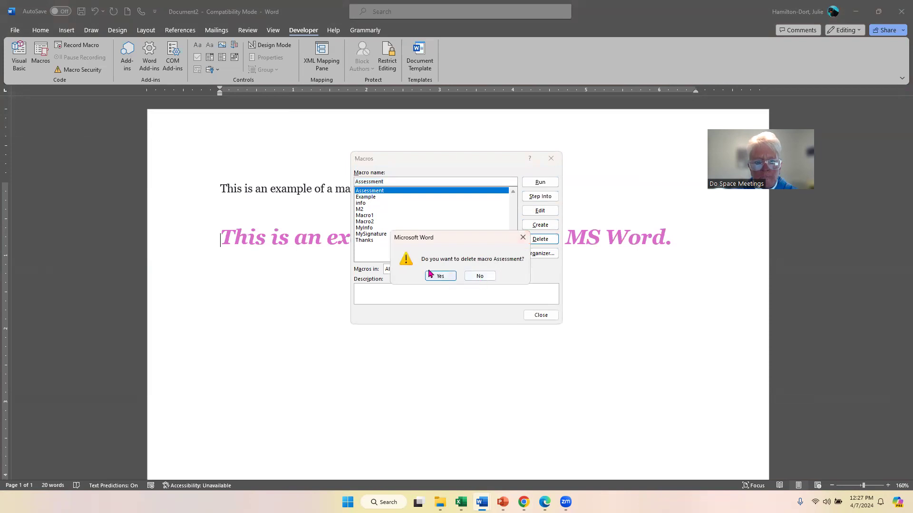
left_click(439, 276)
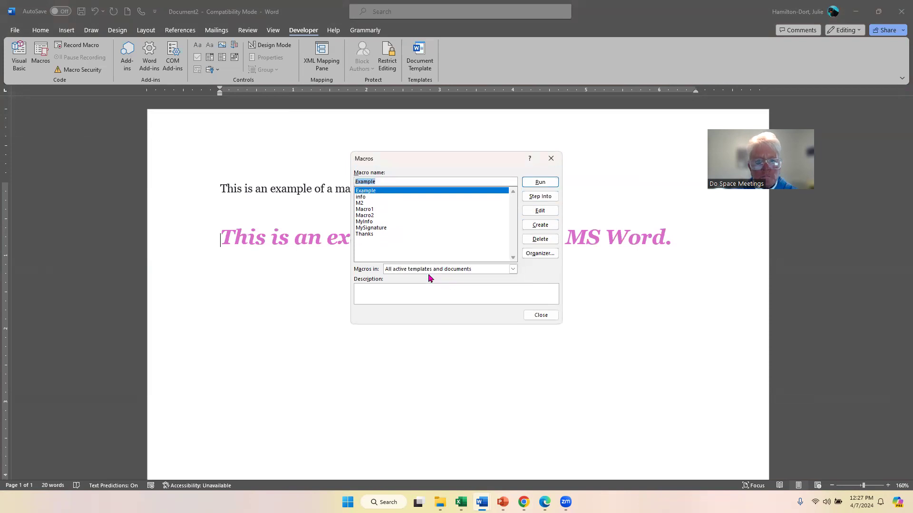
left_click(365, 204)
left_click(540, 239)
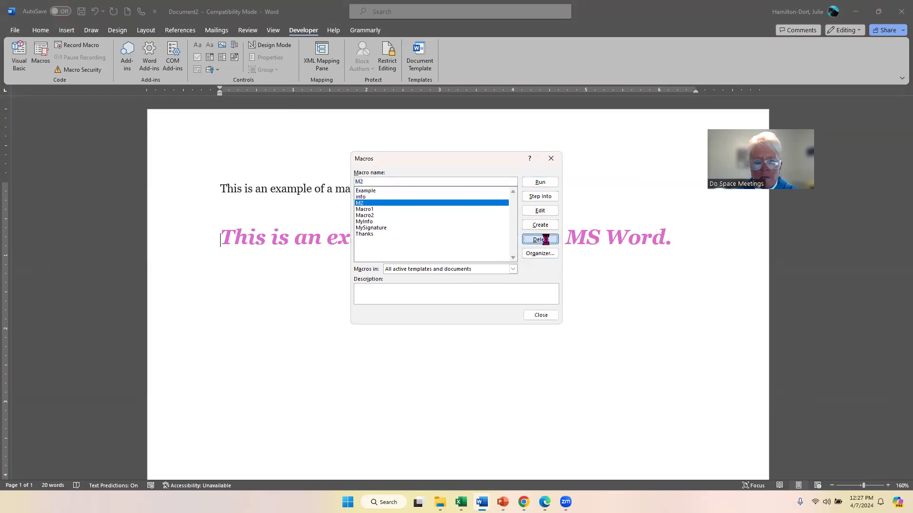
left_click(439, 276)
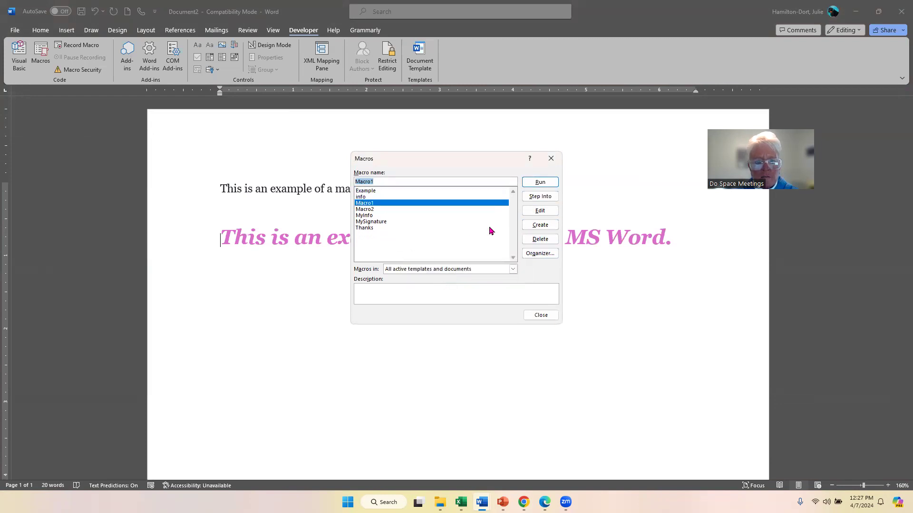
left_click(541, 245)
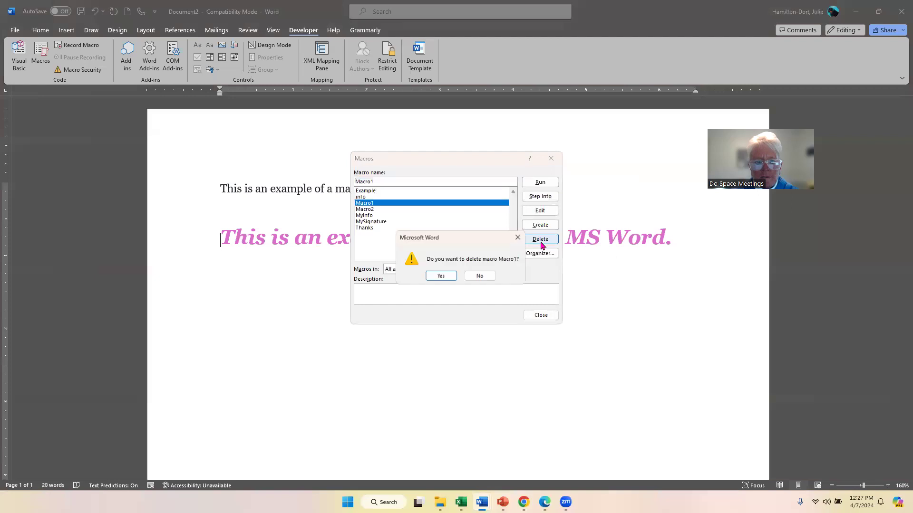
left_click(433, 280)
Delete the Macro2, MyInfo, MySignature and Thanks macros, keeping Example and info, then close the list.
left_click(540, 241)
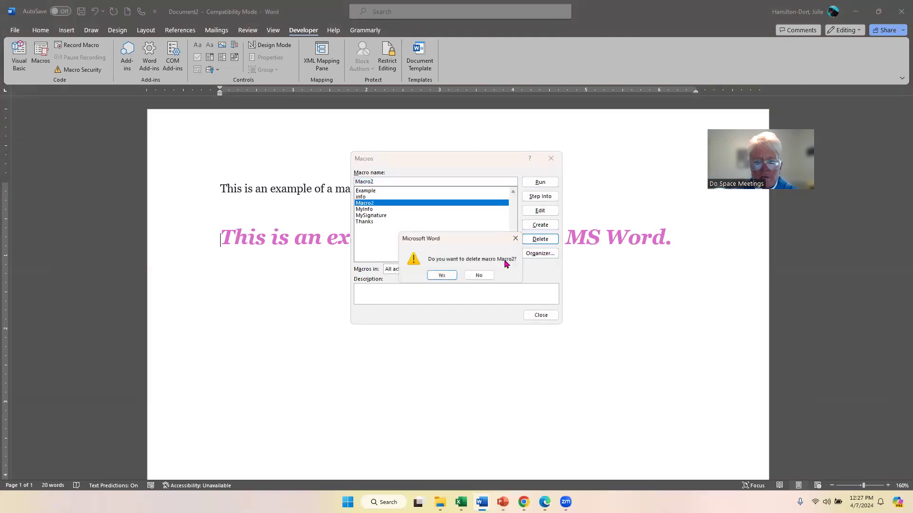
left_click(455, 279)
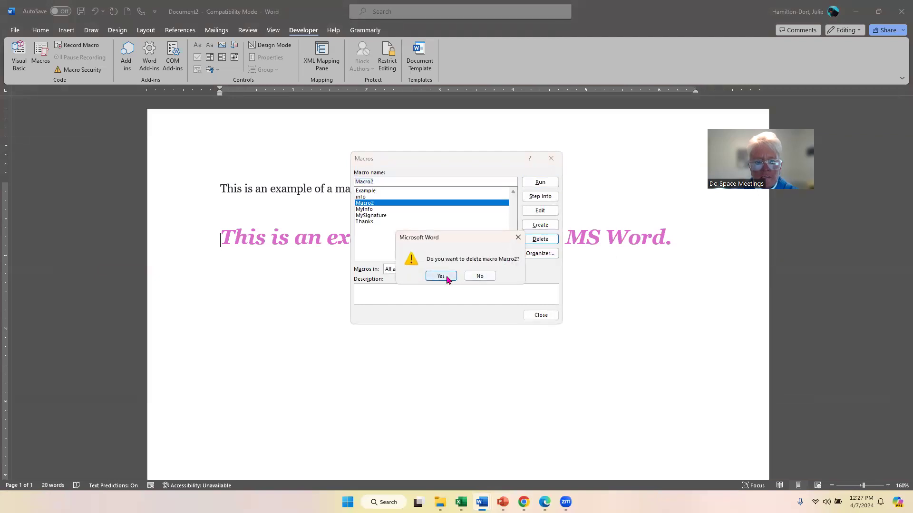
left_click(533, 244)
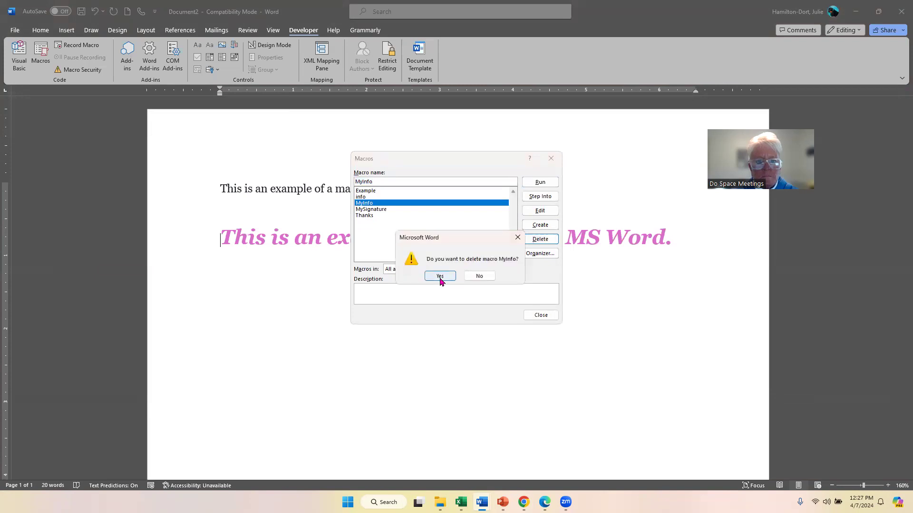
left_click(440, 280)
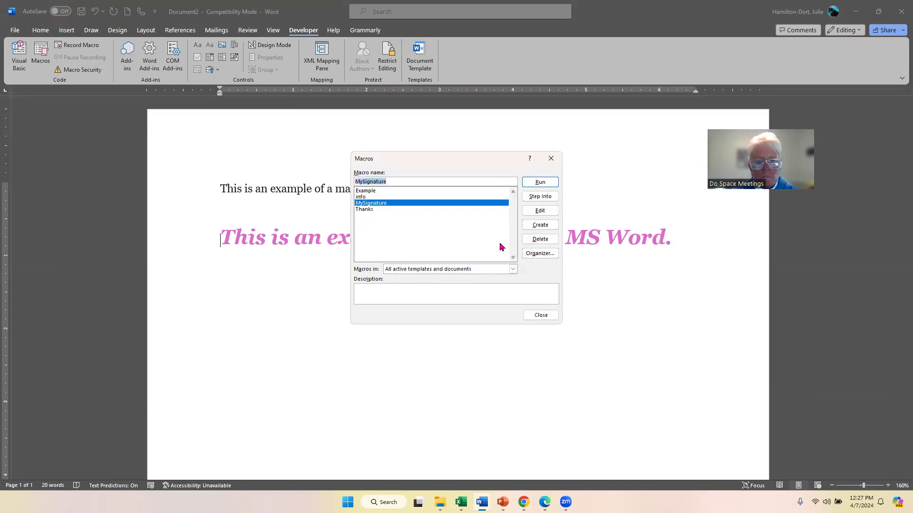
left_click(537, 239)
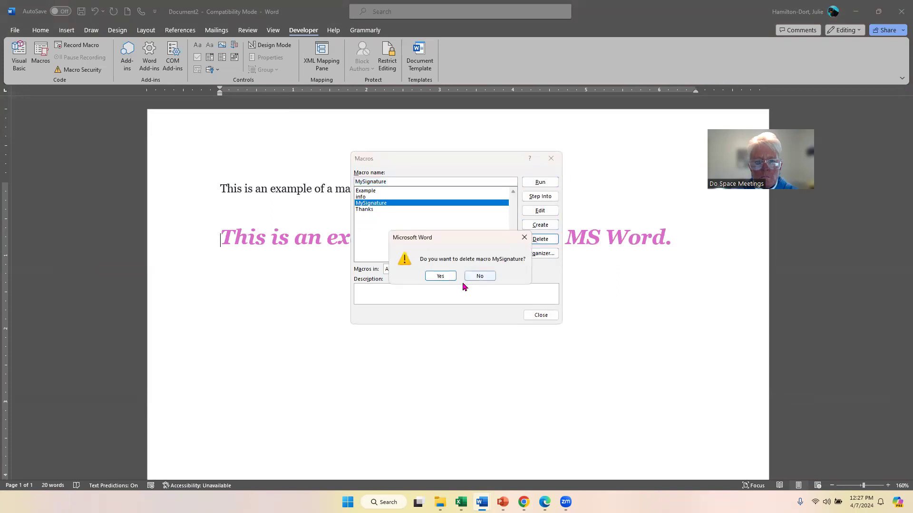
left_click(440, 279)
left_click(537, 239)
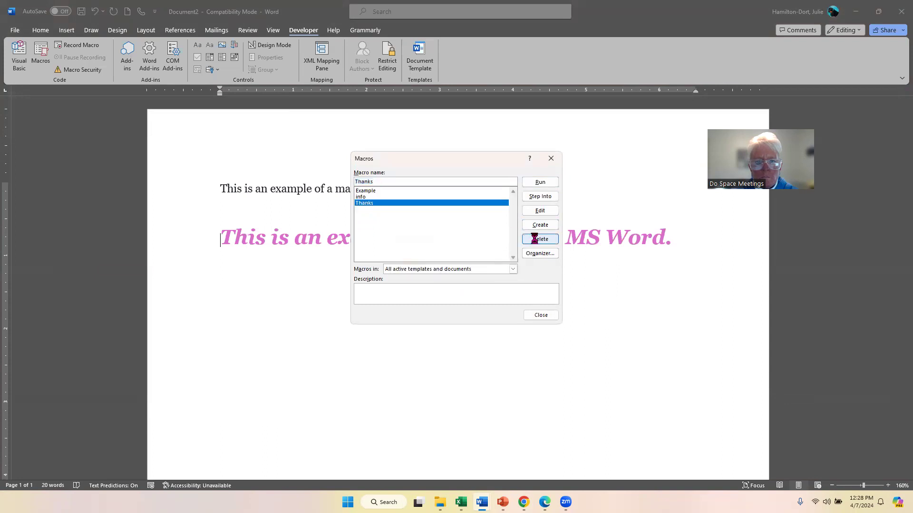
left_click(450, 276)
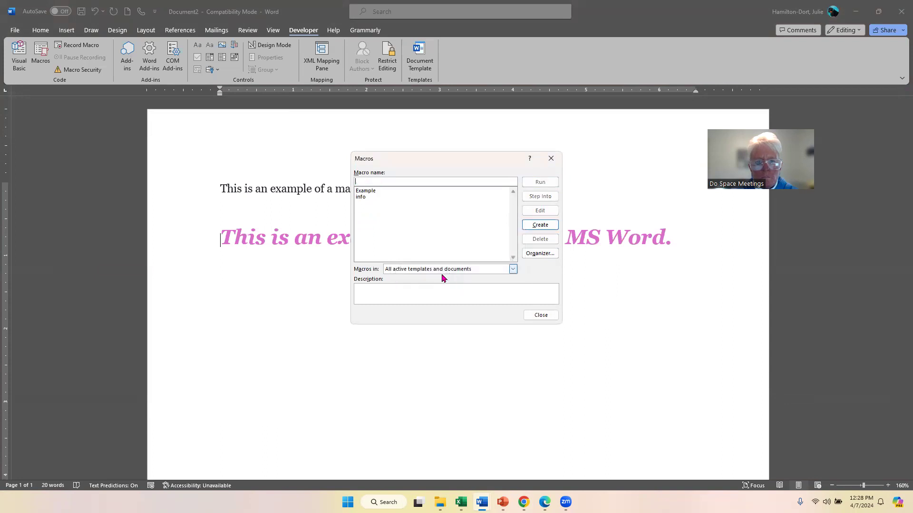
left_click(541, 315)
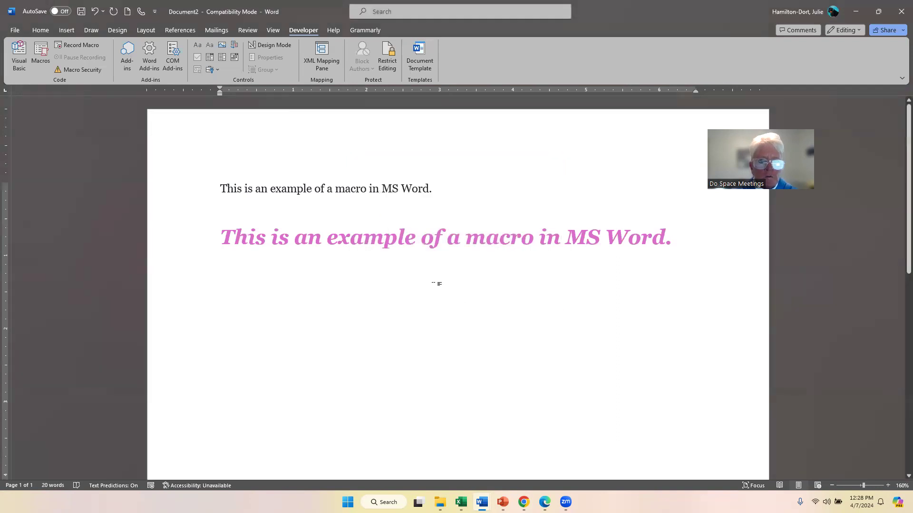